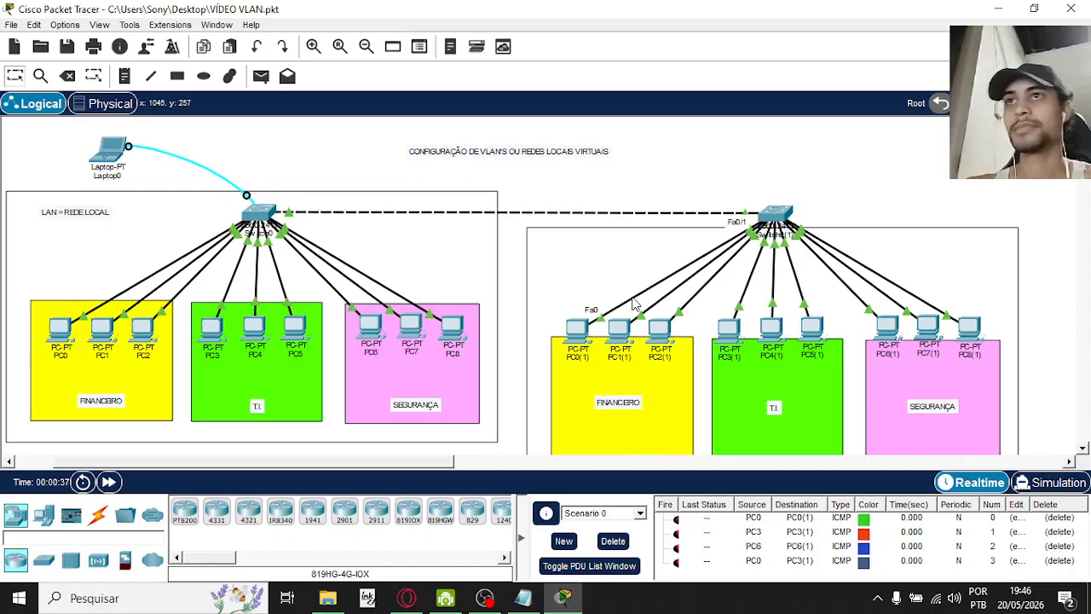
- Move Switch0(1)'s nine PCs down into their coloured department areas and adjust PC6, PC7 and PC8 within the other network's SEGURANÇA area
{"action": "left_click_drag", "start_coordinate": [577, 326], "coordinate": [573, 356]}
{"action": "left_click_drag", "start_coordinate": [618, 326], "coordinate": [673, 362]}
{"action": "left_click_drag", "start_coordinate": [731, 329], "coordinate": [737, 358]}
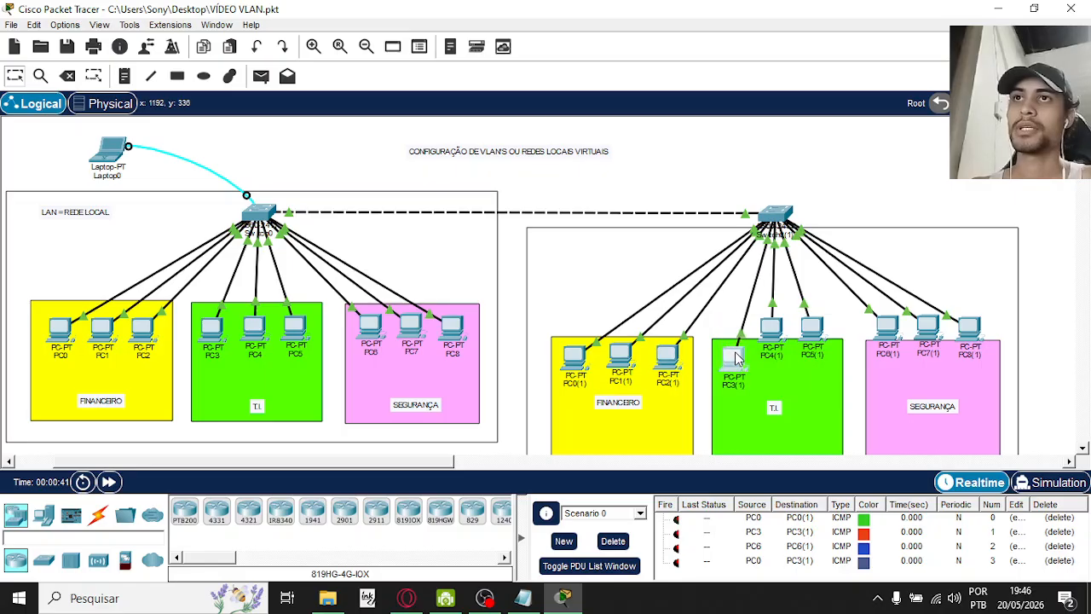
{"action": "left_click_drag", "start_coordinate": [776, 326], "coordinate": [821, 365]}
{"action": "left_click_drag", "start_coordinate": [887, 328], "coordinate": [888, 359]}
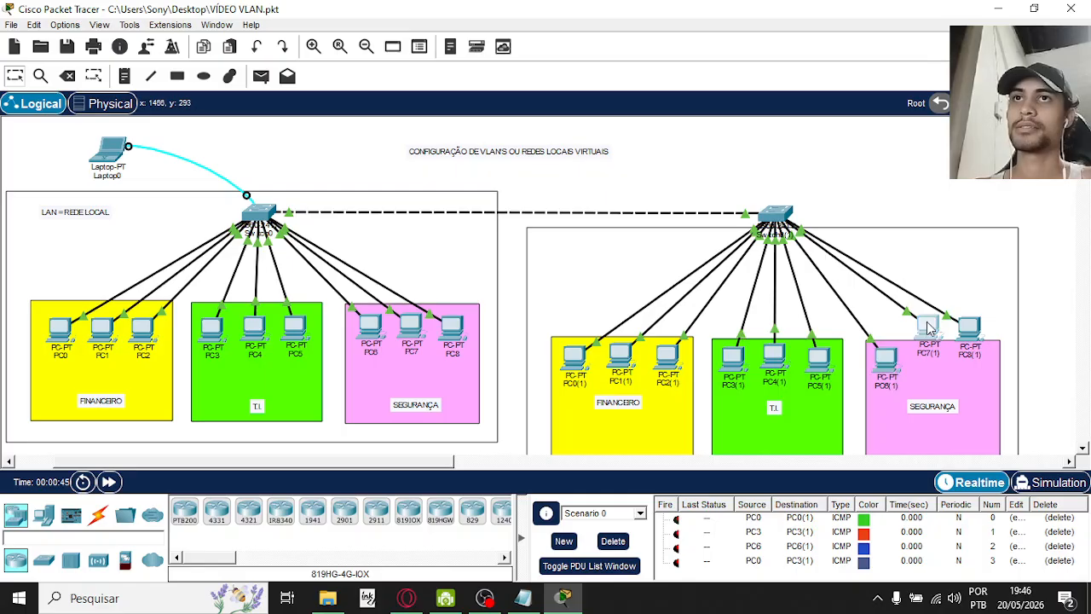
{"action": "left_click_drag", "start_coordinate": [927, 328], "coordinate": [933, 365]}
{"action": "left_click_drag", "start_coordinate": [973, 329], "coordinate": [987, 364]}
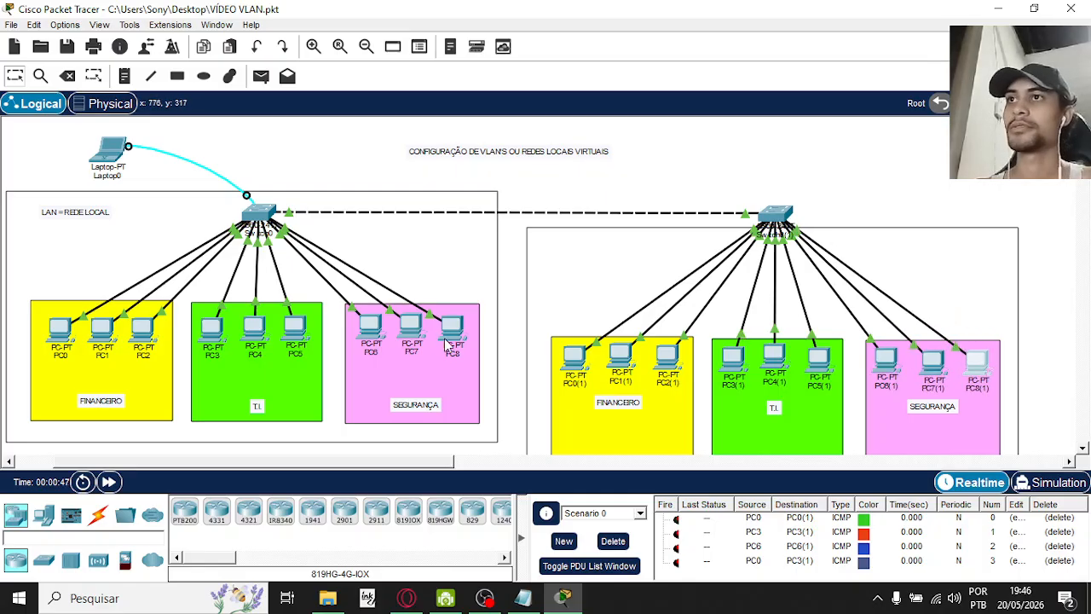
{"action": "left_click_drag", "start_coordinate": [413, 328], "coordinate": [371, 336]}
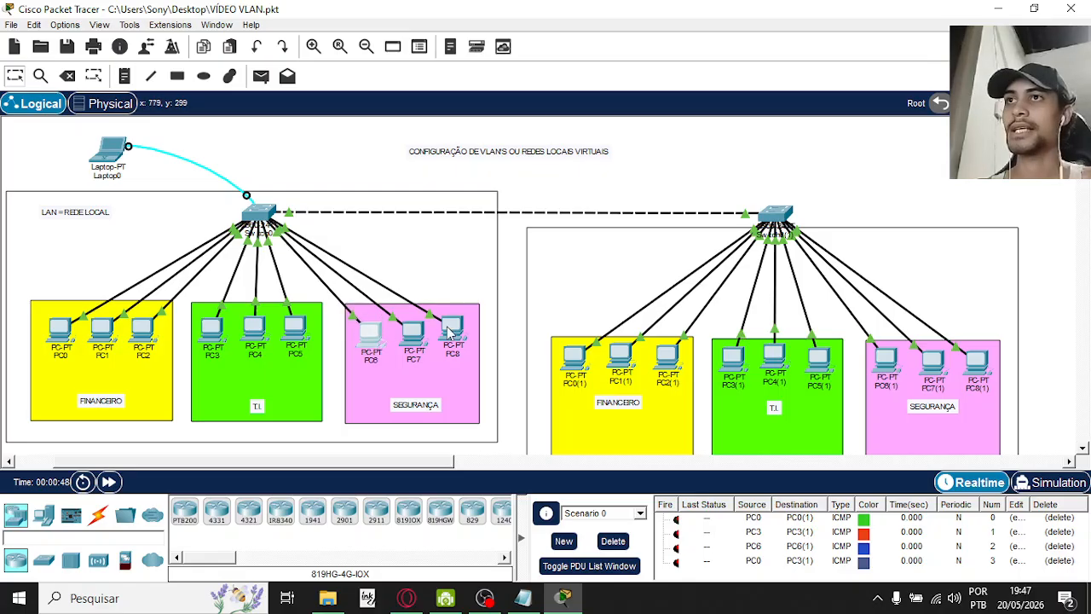
{"action": "left_click_drag", "start_coordinate": [449, 332], "coordinate": [465, 335]}
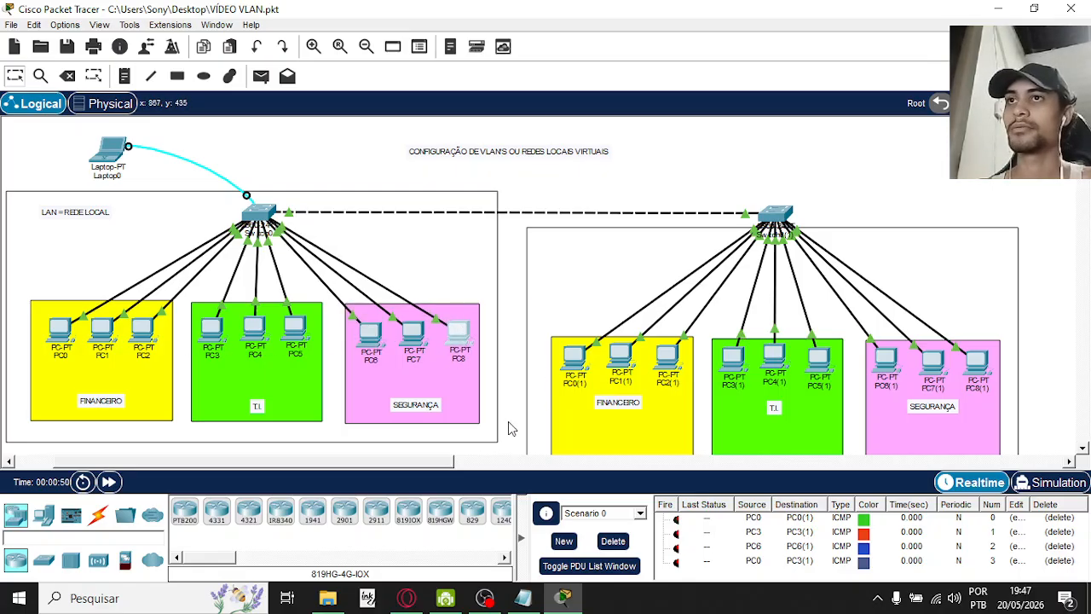
- Place six PCs in a row of three pairs on an empty part of the workspace
{"action": "left_click_drag", "start_coordinate": [417, 466], "coordinate": [854, 453]}
{"action": "left_click", "coordinate": [43, 515]}
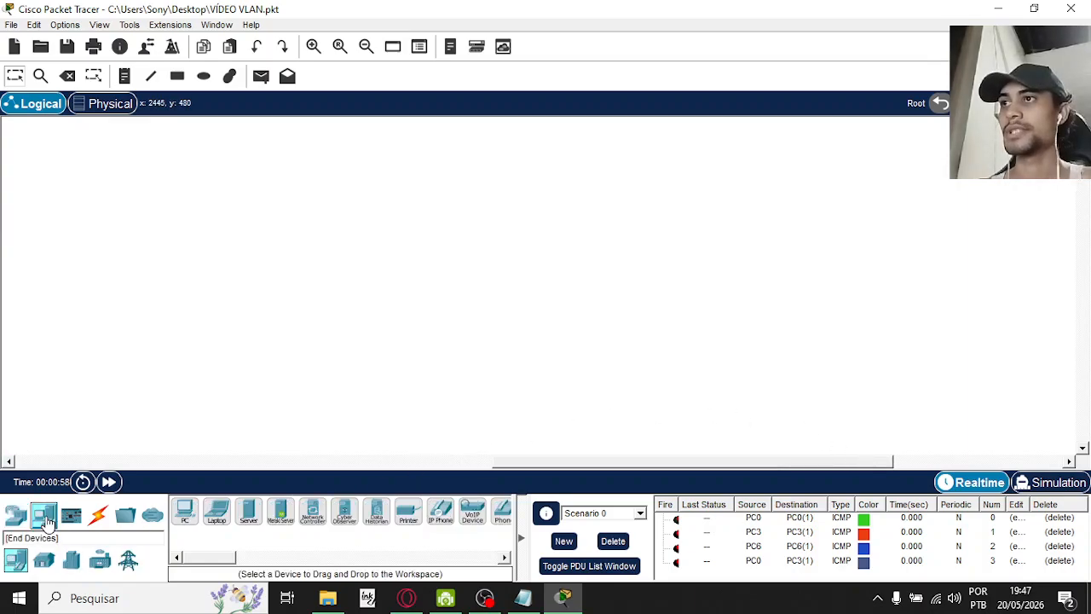
{"action": "left_click", "coordinate": [185, 512]}
{"action": "left_click", "coordinate": [286, 353]}
{"action": "left_click", "coordinate": [287, 353]}
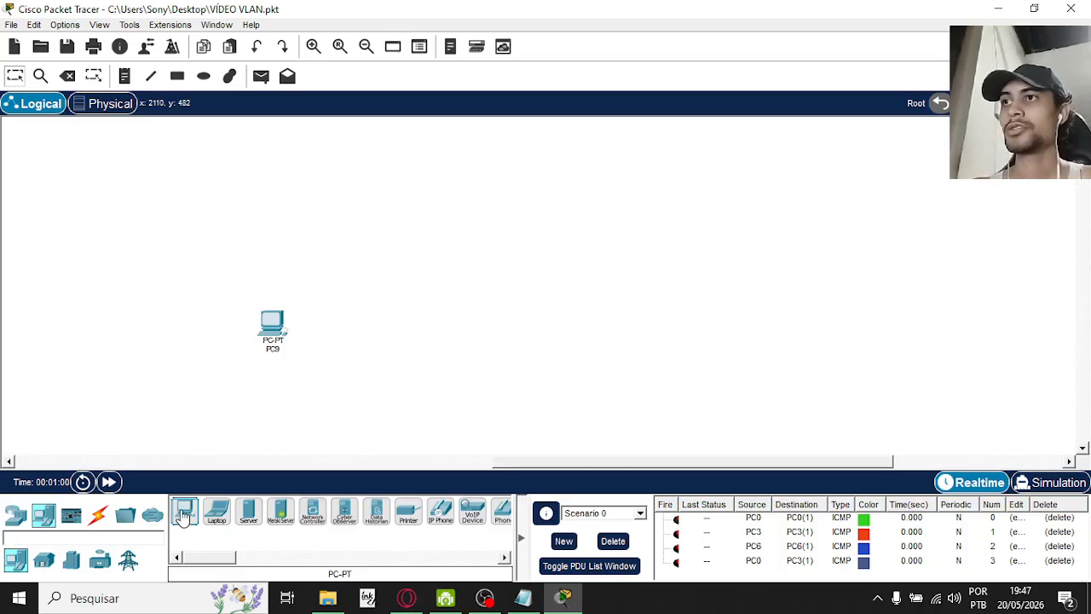
{"action": "left_click", "coordinate": [322, 335]}
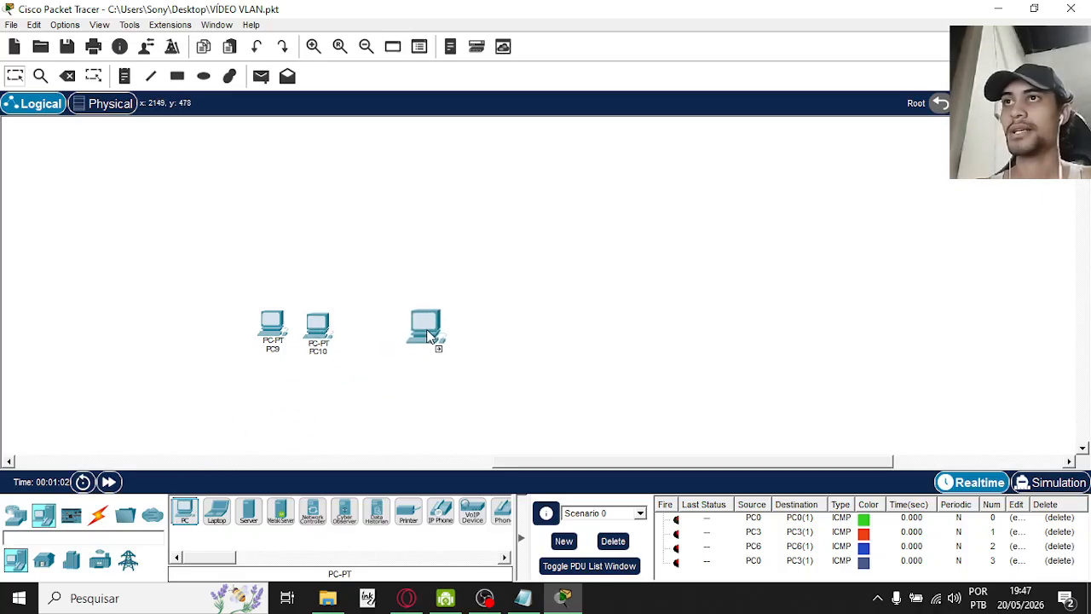
{"action": "left_click", "coordinate": [429, 334]}
{"action": "left_click", "coordinate": [188, 512]}
{"action": "left_click", "coordinate": [474, 334]}
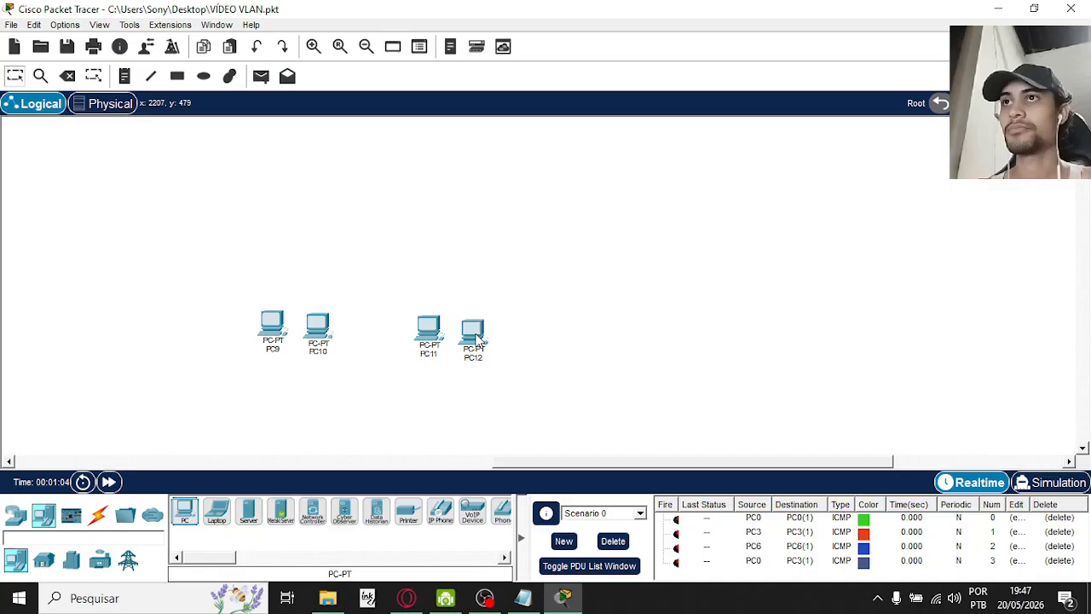
{"action": "left_click", "coordinate": [191, 510]}
{"action": "left_click", "coordinate": [599, 334]}
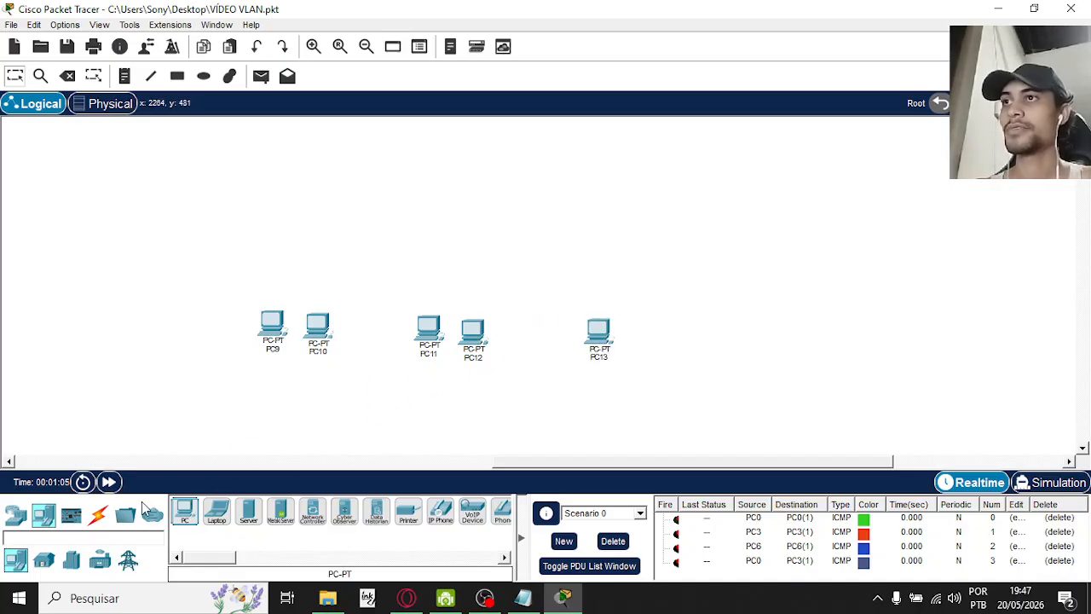
{"action": "left_click", "coordinate": [193, 516]}
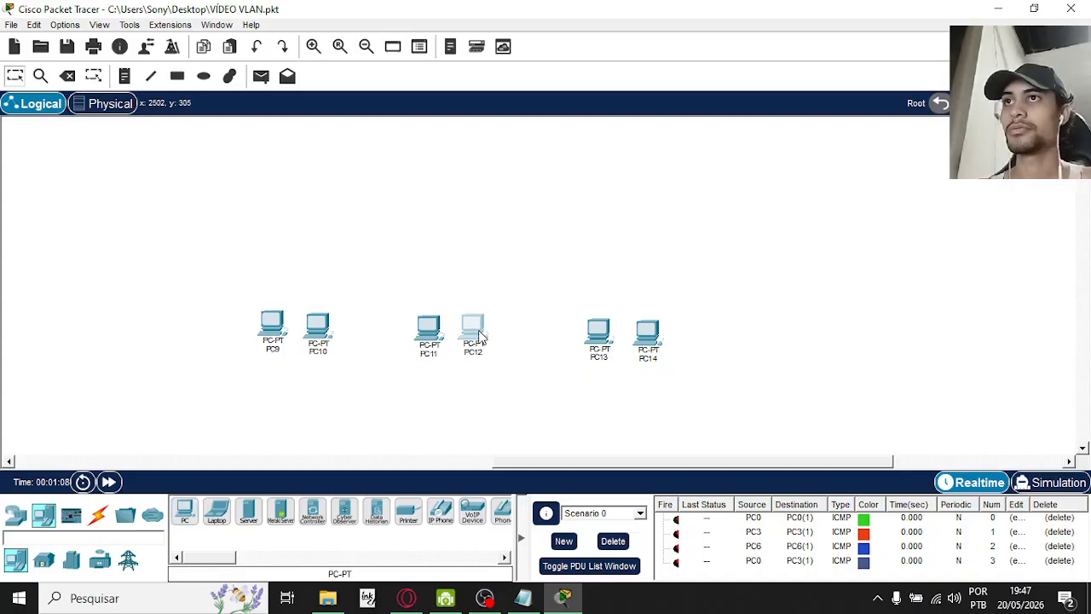
- Line up the six new PCs so that each pair sits at about the same height
{"action": "left_click_drag", "start_coordinate": [598, 336], "coordinate": [639, 324]}
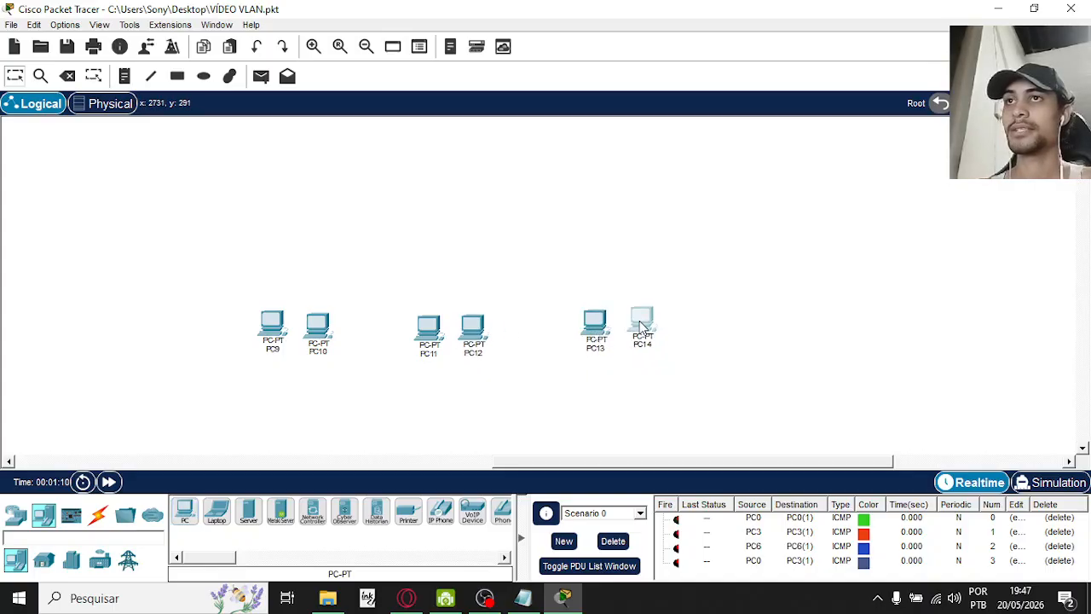
{"action": "left_click_drag", "start_coordinate": [473, 330], "coordinate": [477, 332]}
{"action": "left_click", "coordinate": [430, 325]}
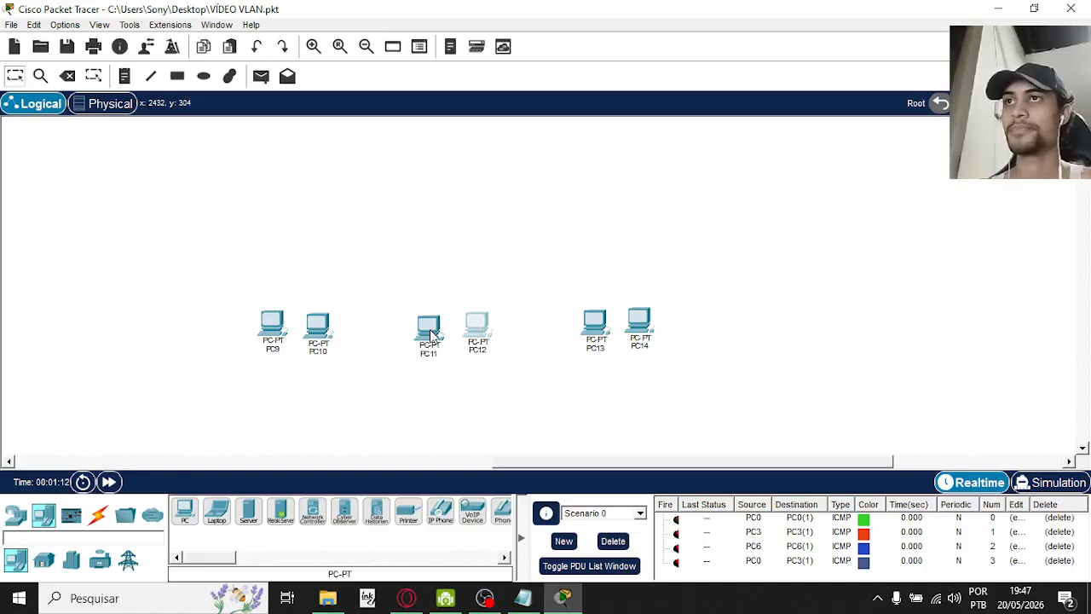
{"action": "left_click_drag", "start_coordinate": [314, 329], "coordinate": [319, 328]}
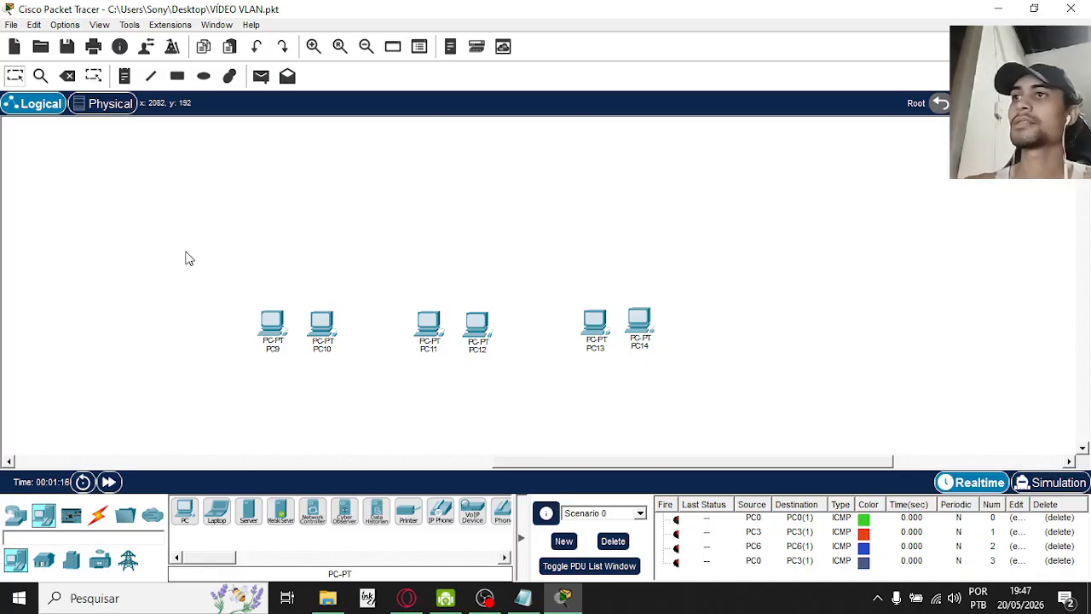
- Draw a rectangle with a bright green fill around PC9 and PC10
{"action": "left_click", "coordinate": [177, 75]}
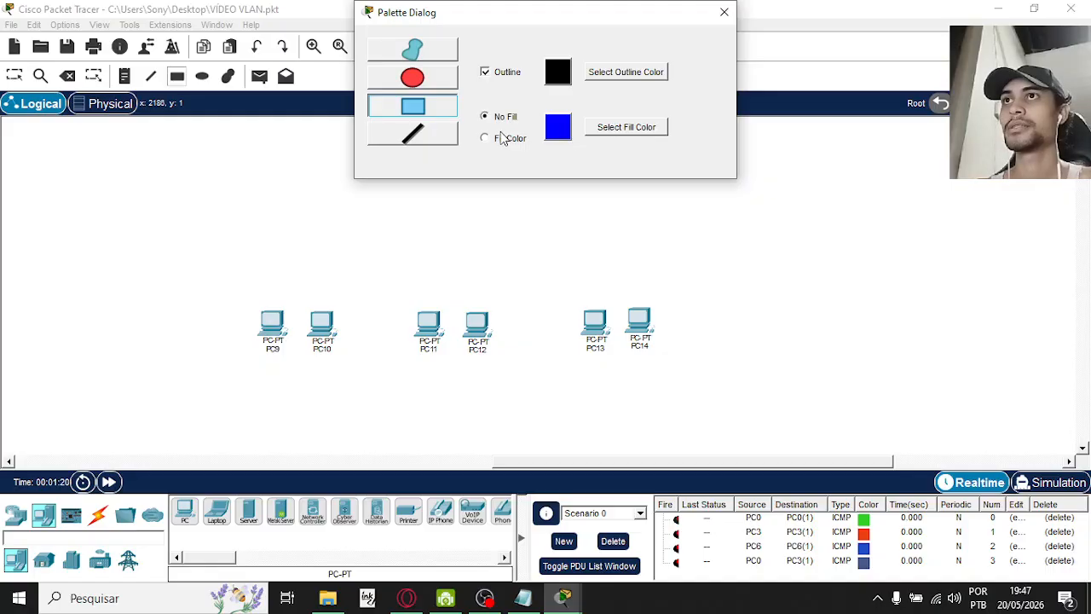
{"action": "left_click", "coordinate": [484, 138]}
{"action": "left_click", "coordinate": [626, 127]}
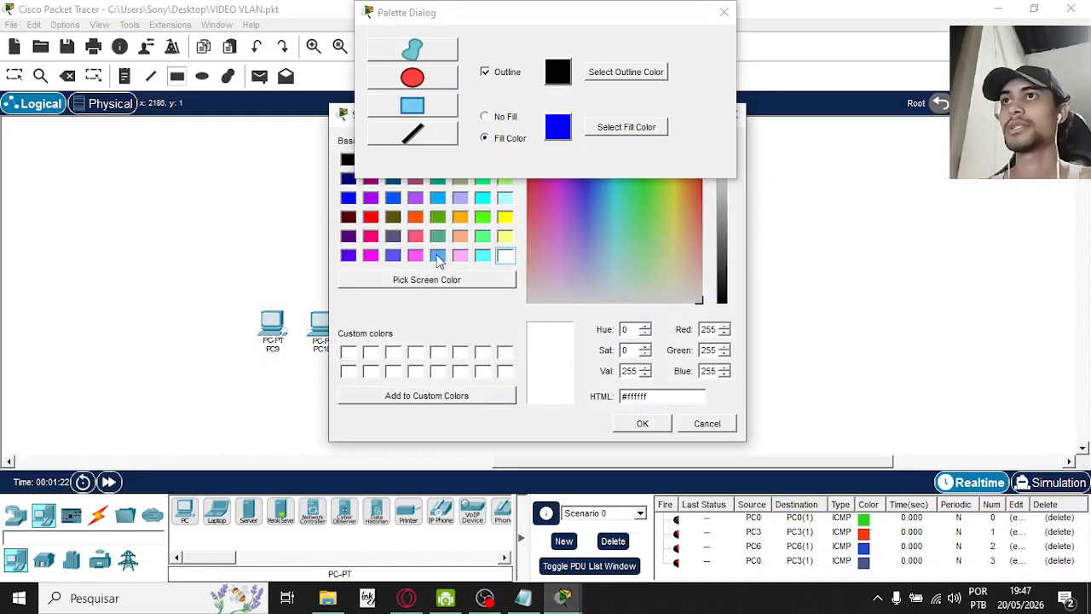
{"action": "left_click", "coordinate": [483, 256]}
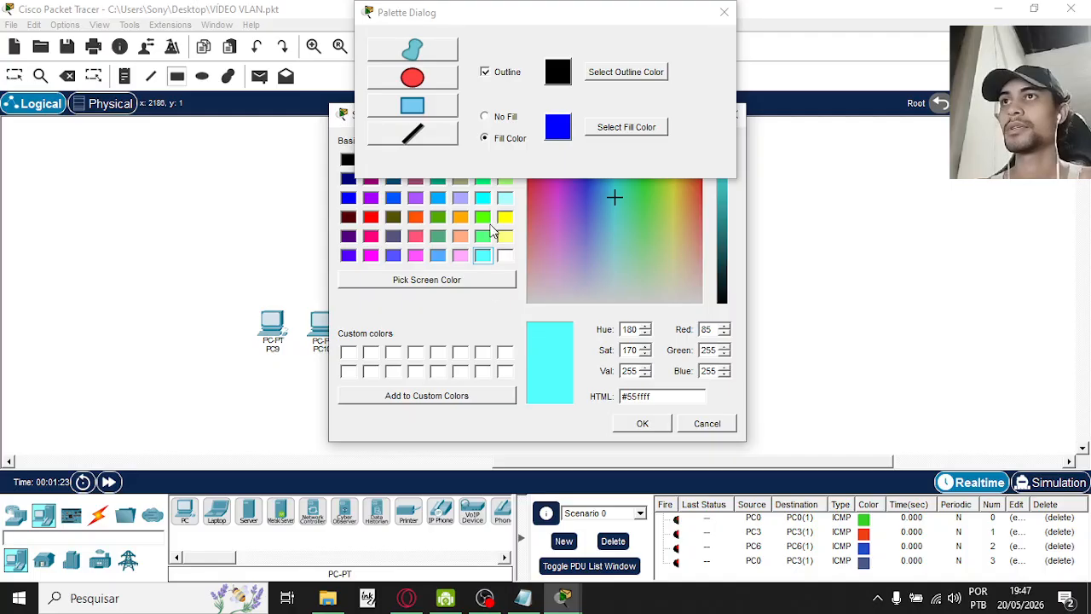
{"action": "left_click", "coordinate": [483, 217]}
{"action": "left_click", "coordinate": [644, 424]}
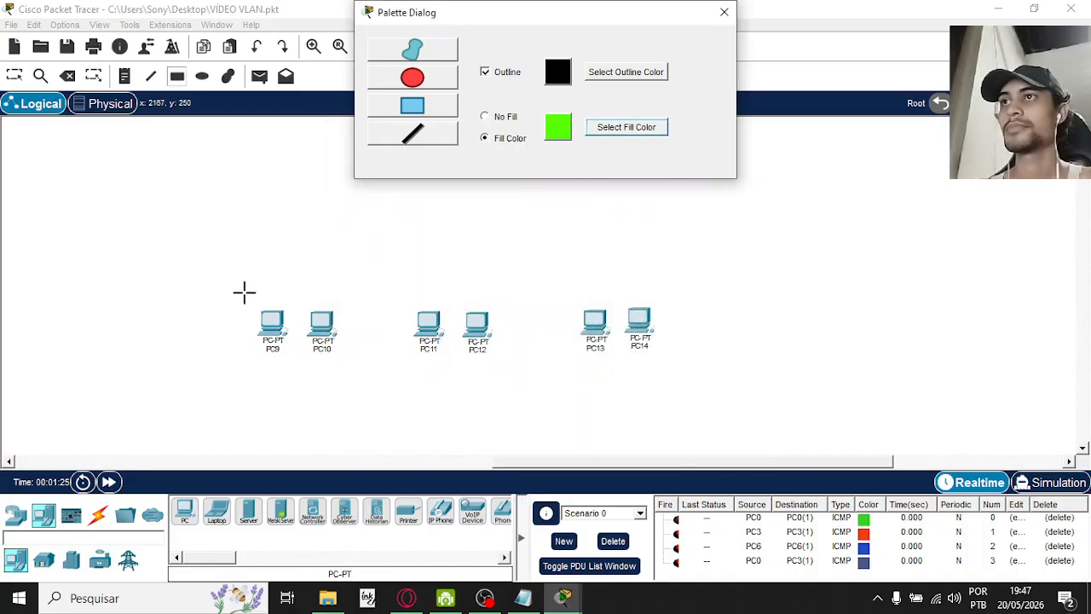
{"action": "left_click_drag", "start_coordinate": [245, 293], "coordinate": [350, 408]}
- Draw a rectangle with the yellow fill #ffff00 around PC11 and PC12
{"action": "left_click", "coordinate": [626, 127]}
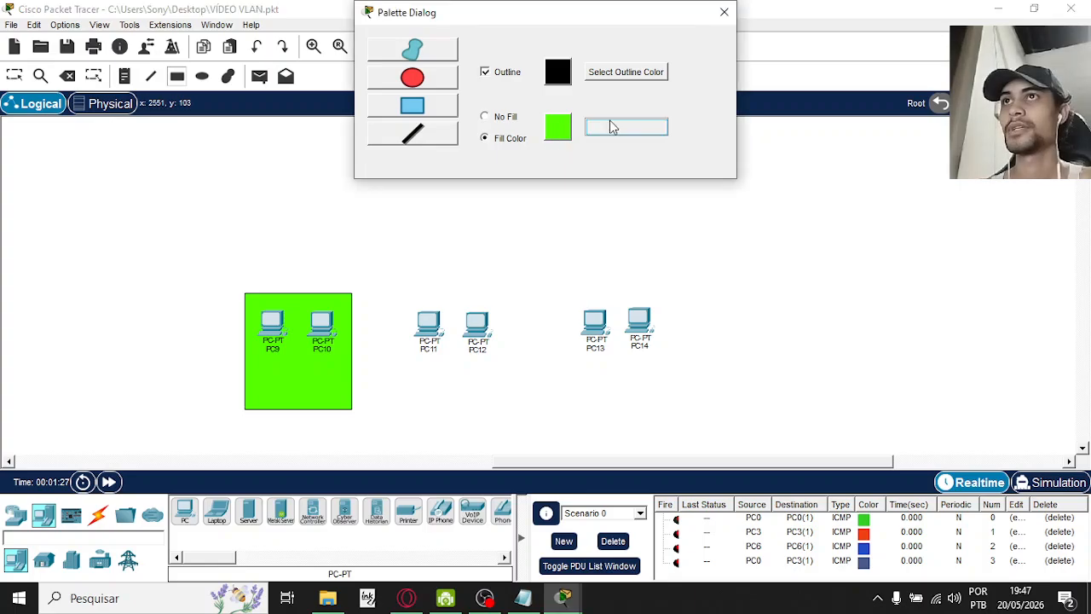
{"action": "left_click", "coordinate": [505, 218]}
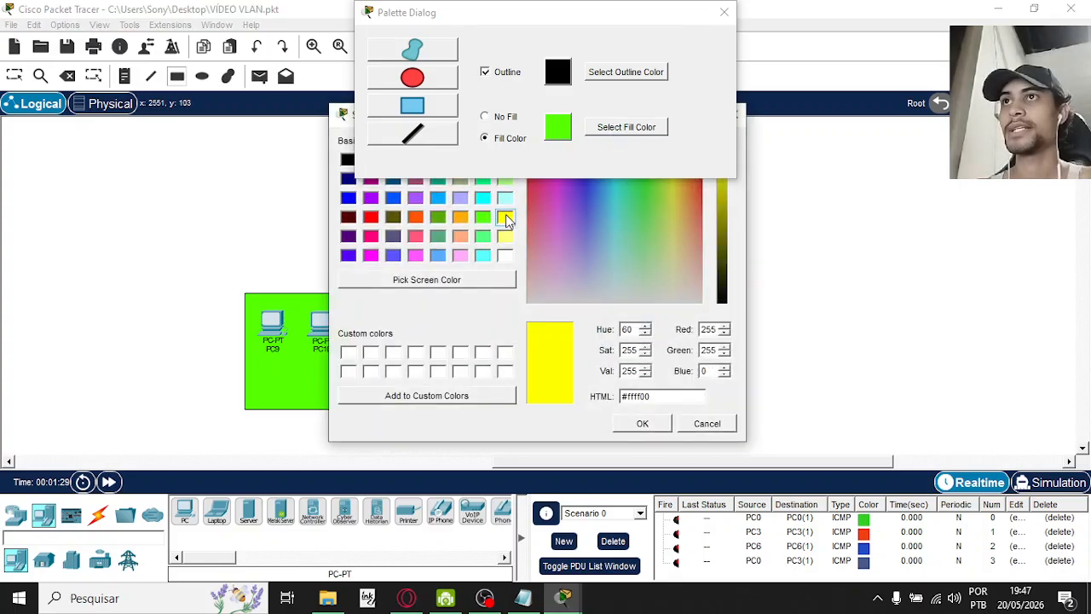
{"action": "left_click", "coordinate": [642, 425]}
{"action": "left_click_drag", "start_coordinate": [401, 290], "coordinate": [515, 397]}
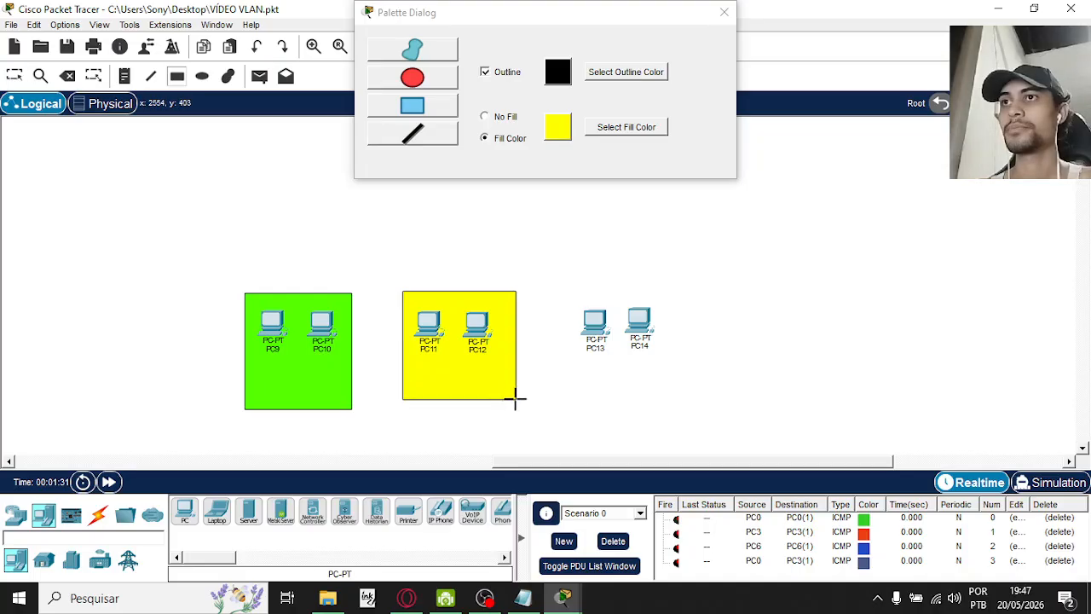
- Draw a rectangle with the cyan fill #55ffff around PC13 and PC14, and close the palette
{"action": "left_click", "coordinate": [626, 127]}
{"action": "left_click", "coordinate": [483, 255]}
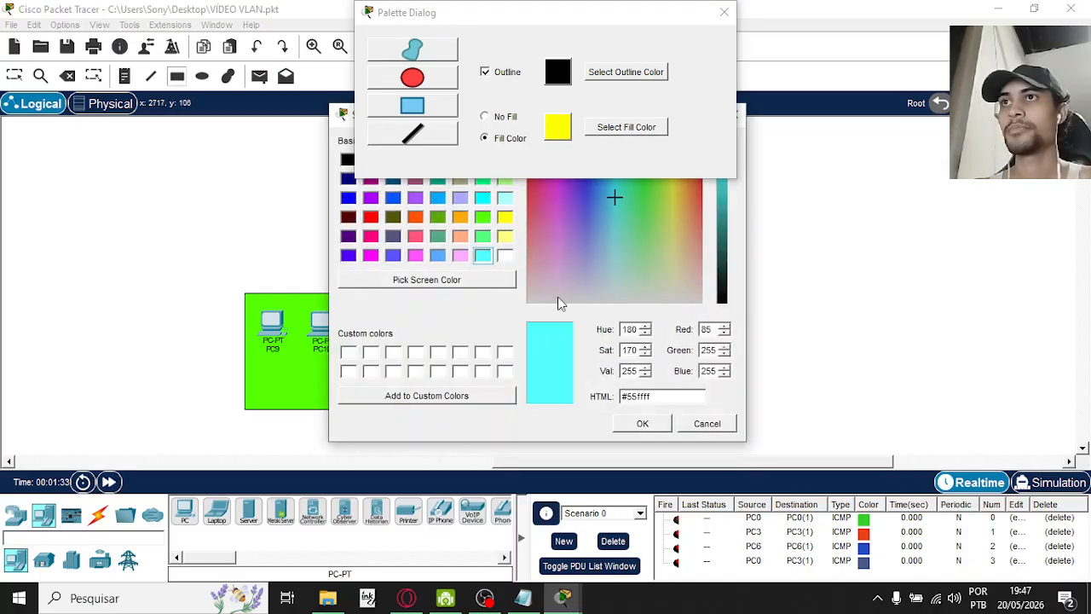
{"action": "left_click", "coordinate": [642, 423]}
{"action": "left_click_drag", "start_coordinate": [567, 290], "coordinate": [677, 401]}
{"action": "left_click", "coordinate": [722, 15]}
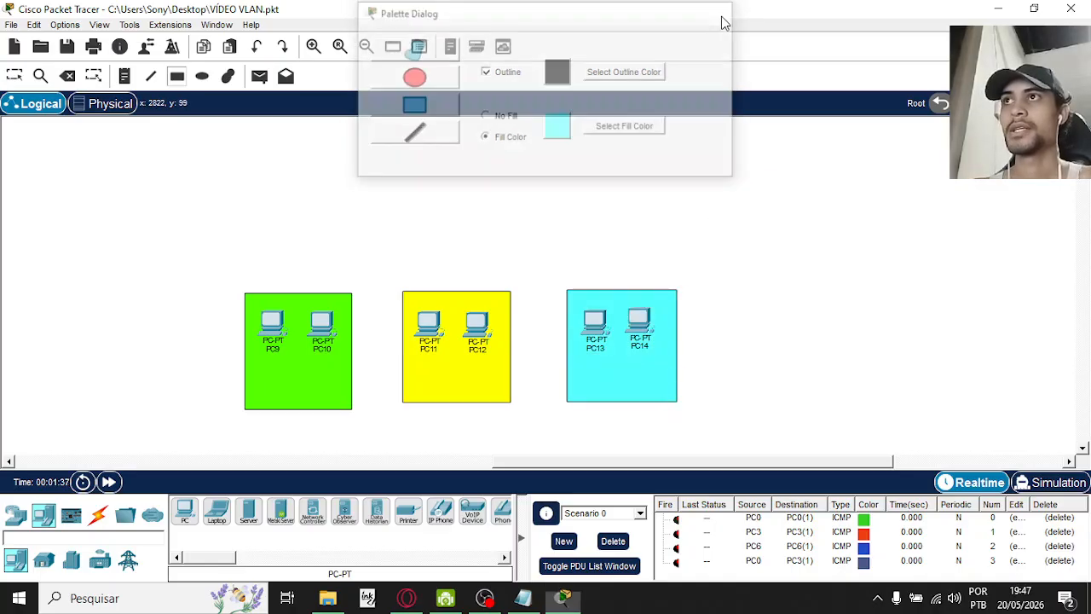
- Add the note "FINANCEIRO" below the PCs in the green area
{"action": "left_click", "coordinate": [124, 76]}
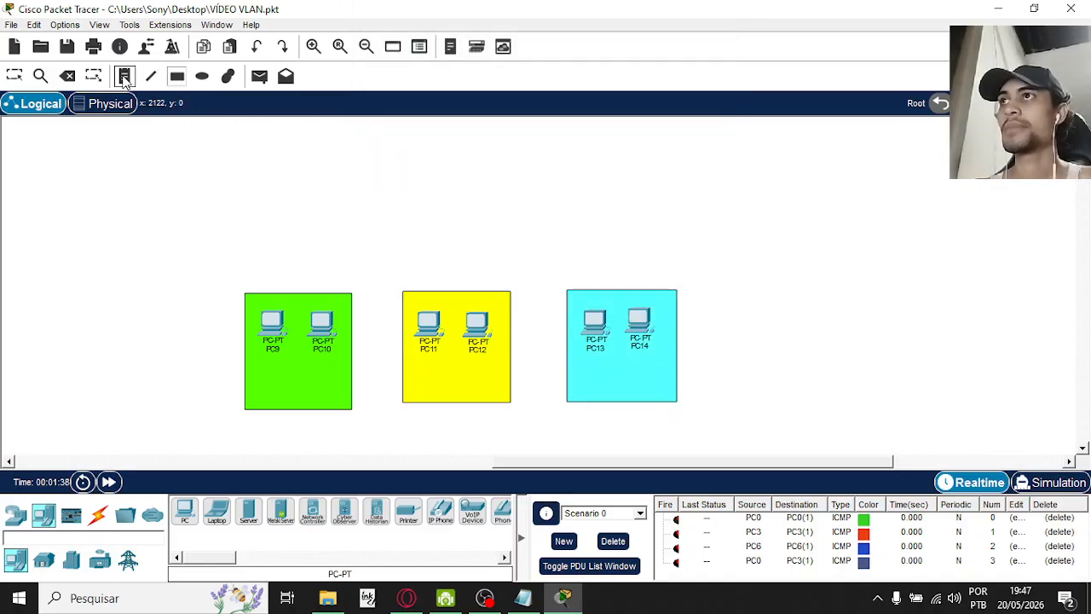
{"action": "left_click", "coordinate": [274, 388]}
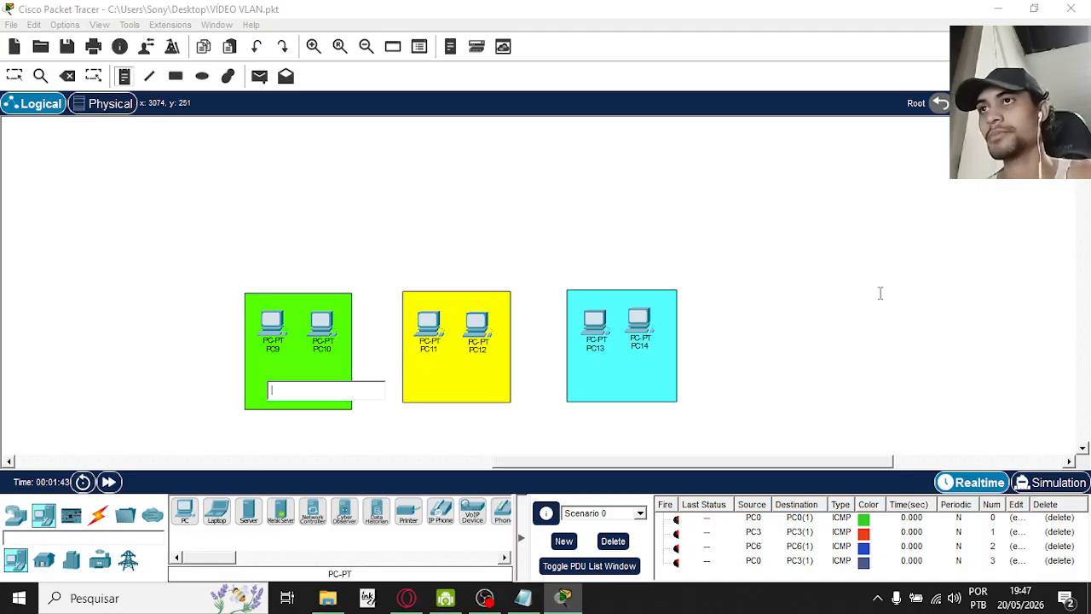
{"action": "type", "text": "FINANCEIRO"}
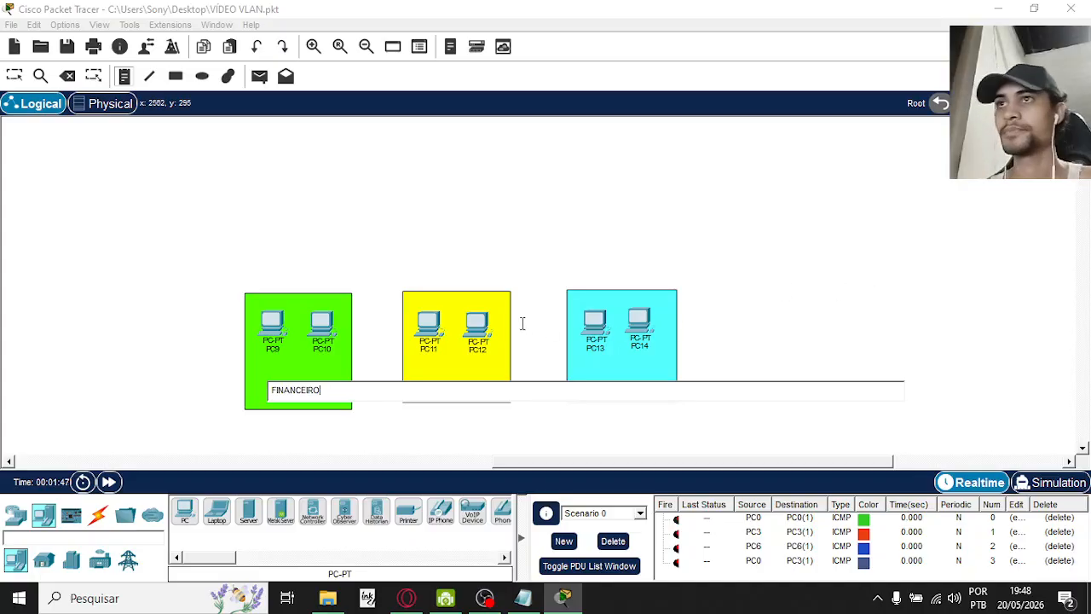
{"action": "left_click", "coordinate": [832, 278]}
- Add the note "T.I." below the PCs in the yellow area
{"action": "left_click", "coordinate": [442, 387]}
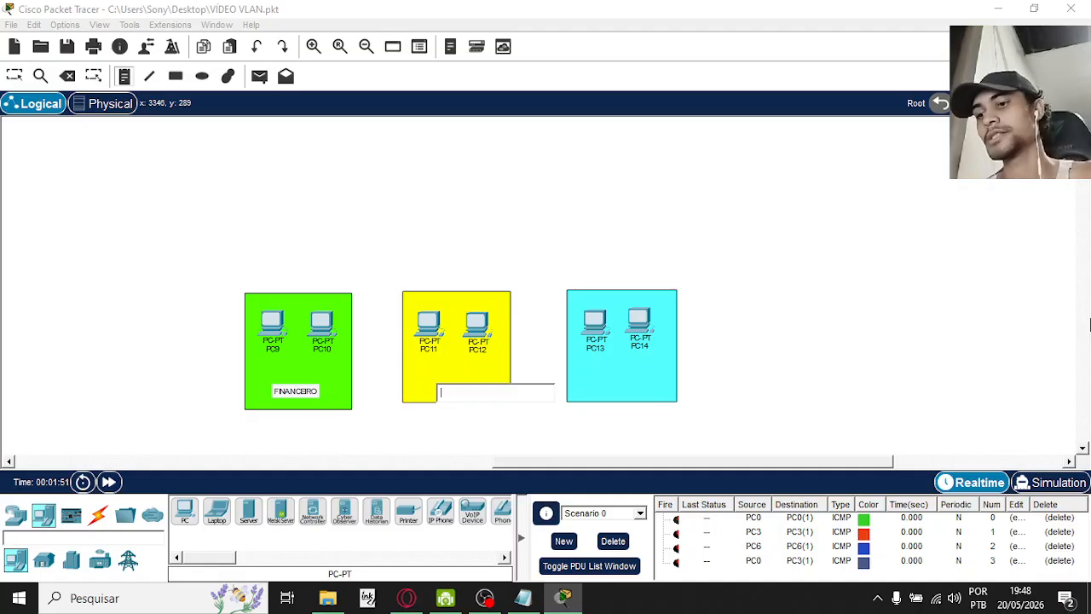
{"action": "type", "text": "T.I"}
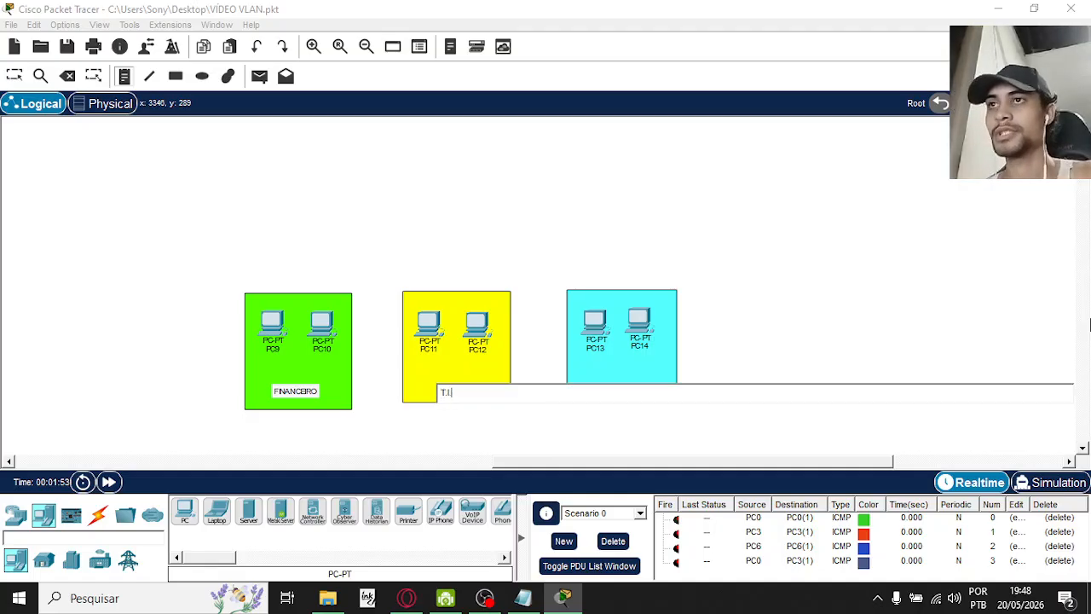
{"action": "left_click", "coordinate": [913, 211]}
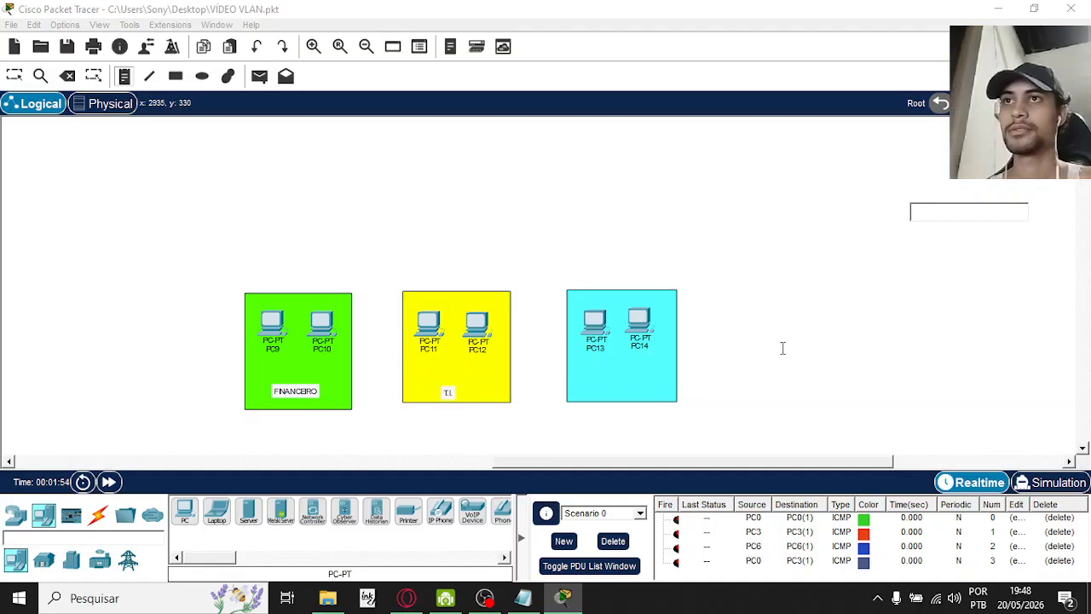
- Add the note "SEGURANÇA" in the cyan area and reposition the T.I. and SEGURANÇA notes within their rectangles
{"action": "left_click", "coordinate": [599, 387]}
{"action": "type", "text": "SEGURANÇA"}
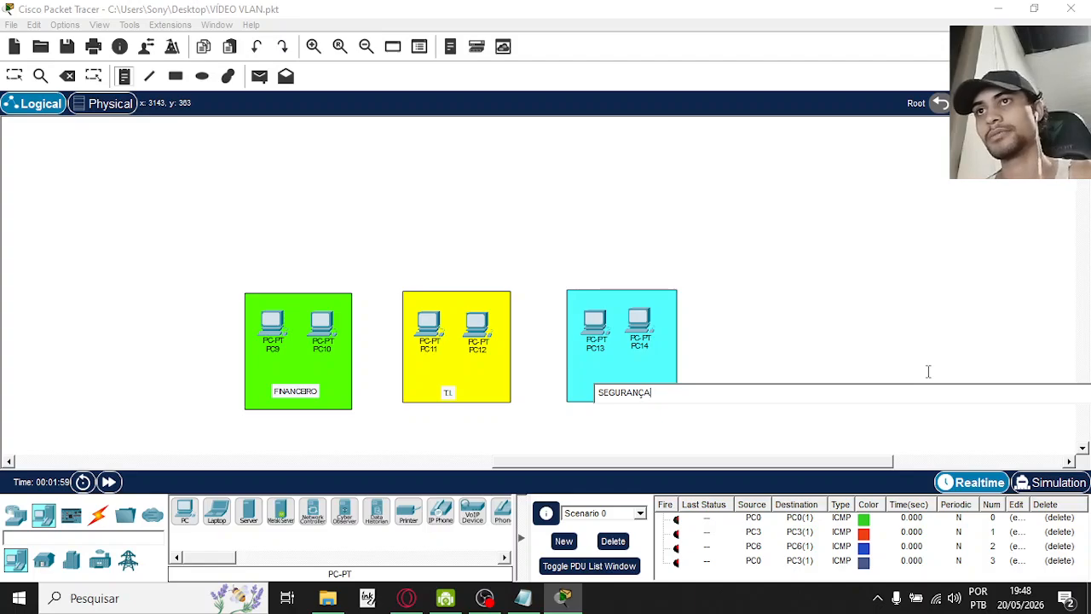
{"action": "left_click", "coordinate": [827, 262]}
{"action": "left_click", "coordinate": [14, 75]}
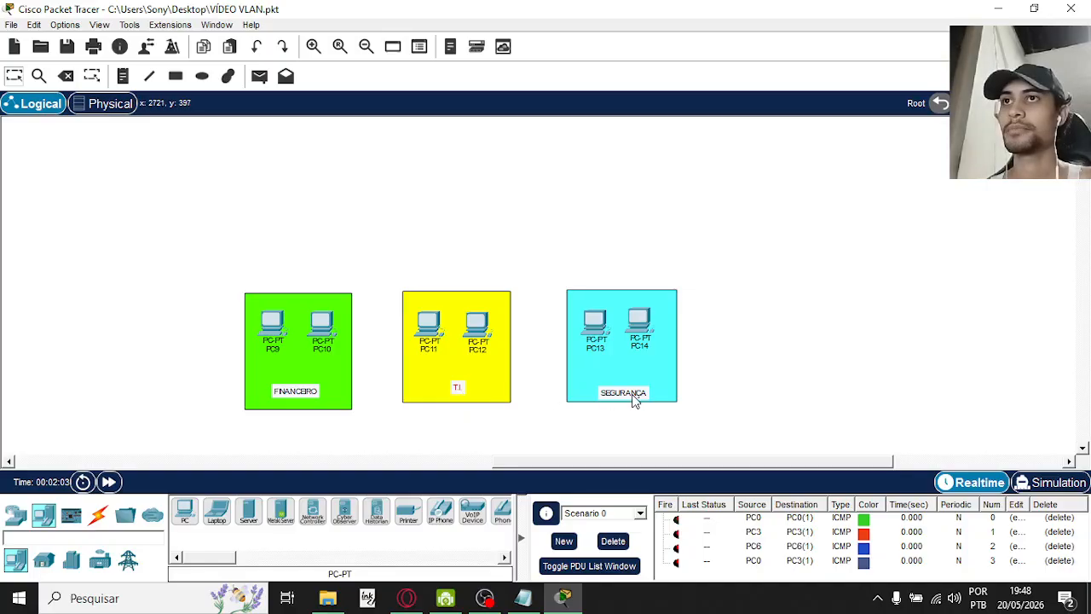
{"action": "left_click_drag", "start_coordinate": [633, 396], "coordinate": [633, 388]}
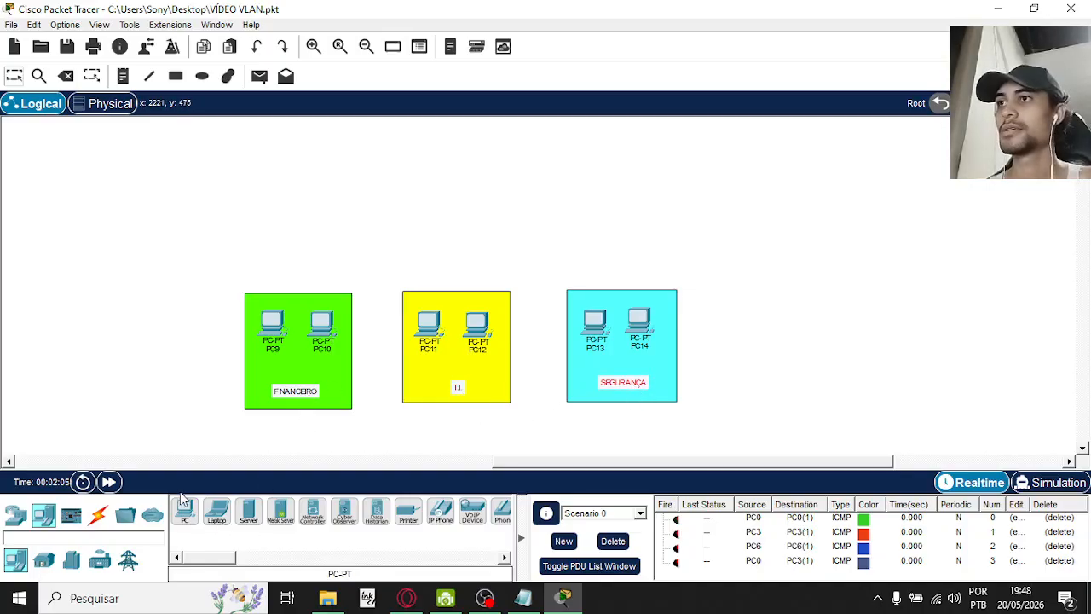
- Place a 2960 switch centrally above the three department areas
{"action": "left_click", "coordinate": [16, 515]}
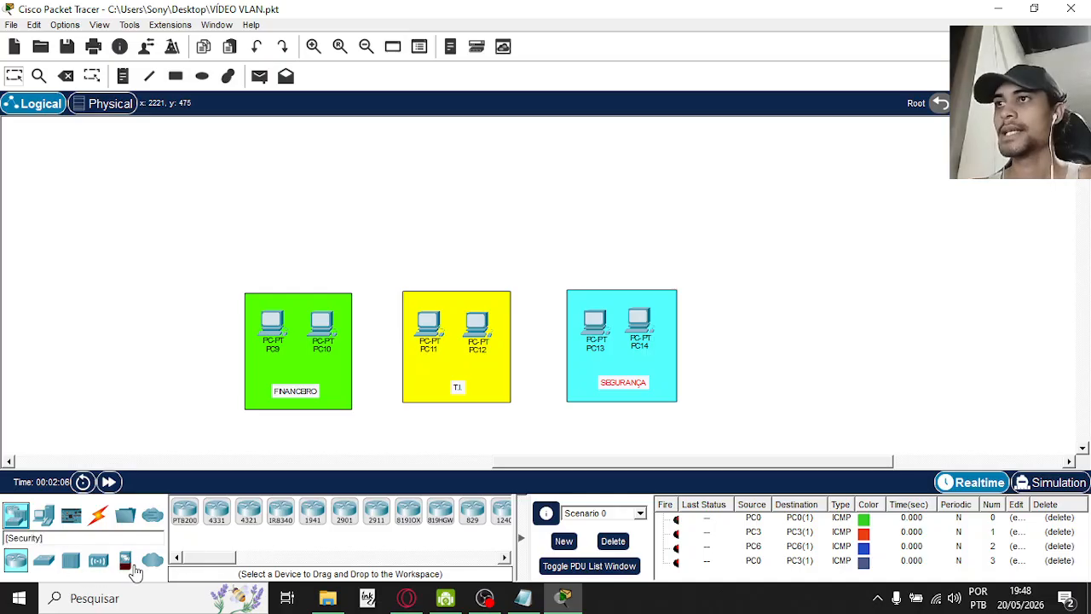
{"action": "left_click", "coordinate": [44, 565]}
{"action": "left_click_drag", "start_coordinate": [185, 509], "coordinate": [464, 196]}
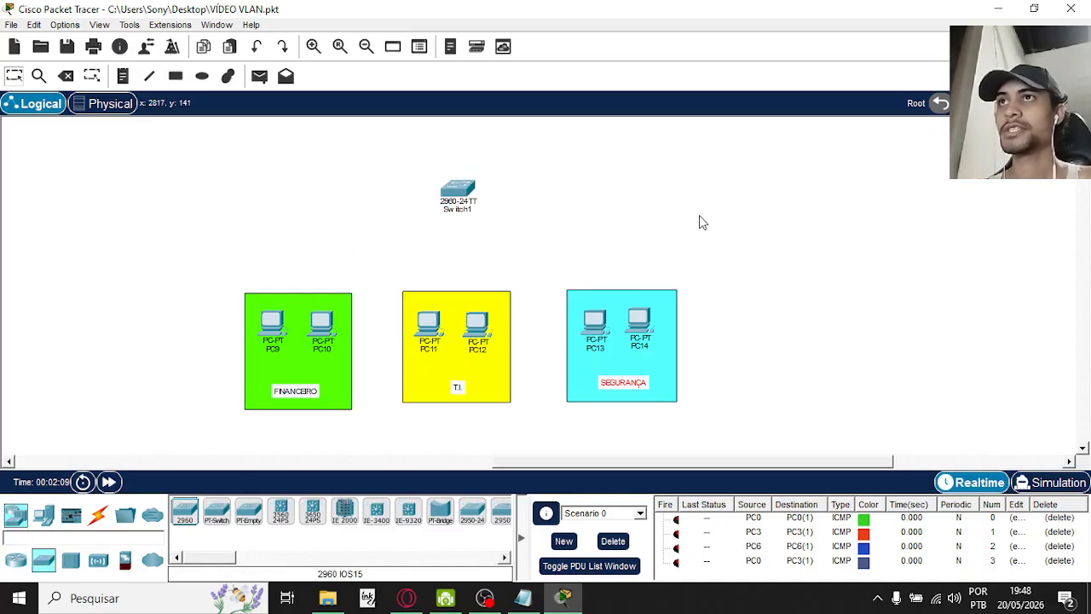
- Connect PC9's FastEthernet0 to the switch's FastEthernet0/1 with a copper straight-through cable
{"action": "left_click", "coordinate": [98, 515]}
{"action": "left_click", "coordinate": [249, 514]}
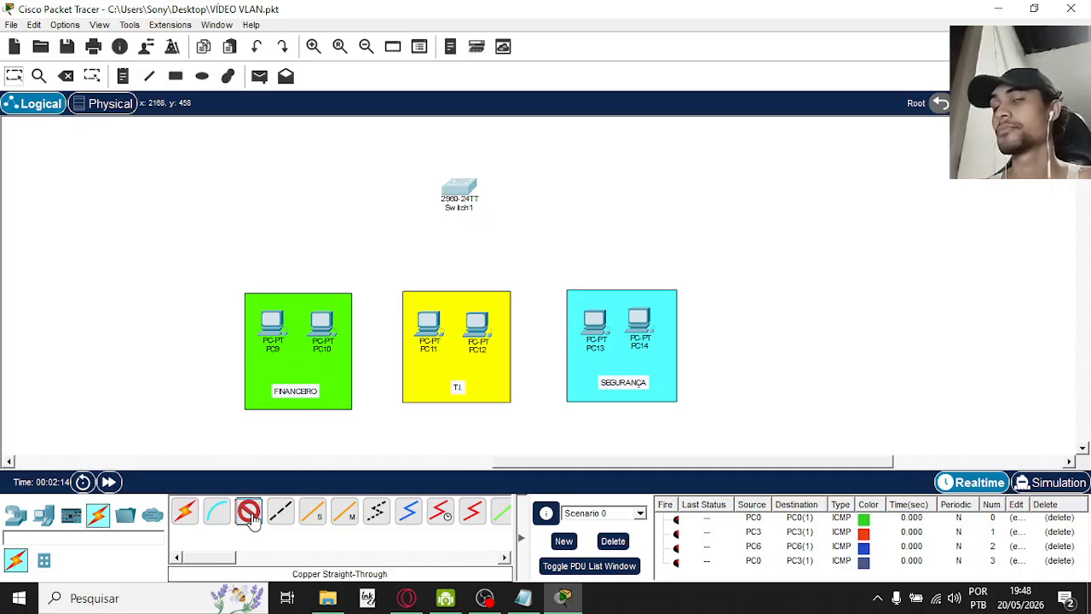
{"action": "left_click", "coordinate": [282, 325]}
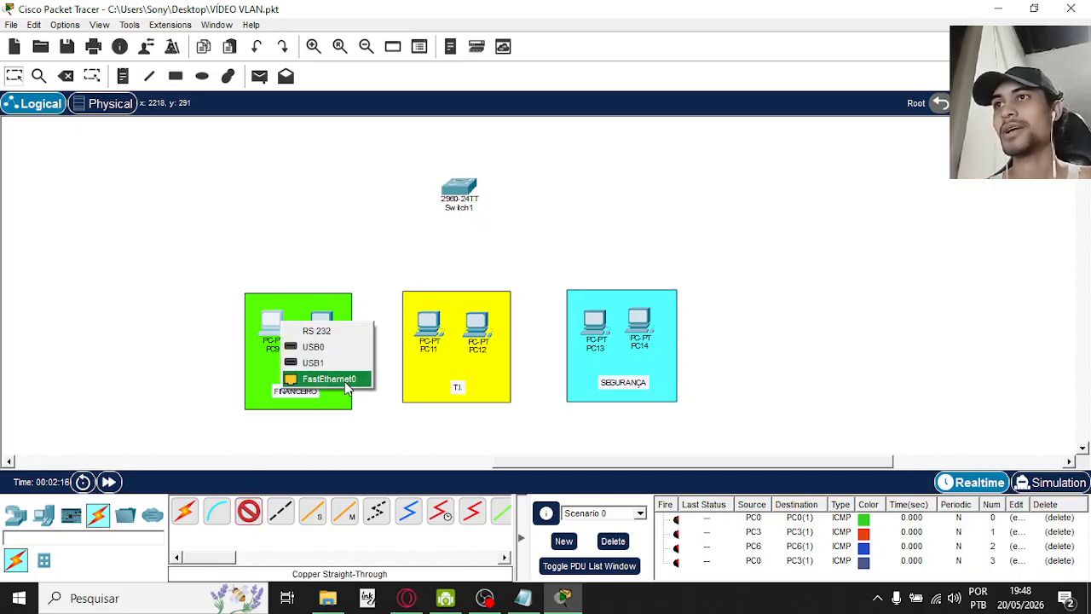
{"action": "left_click", "coordinate": [328, 378]}
{"action": "left_click", "coordinate": [452, 191]}
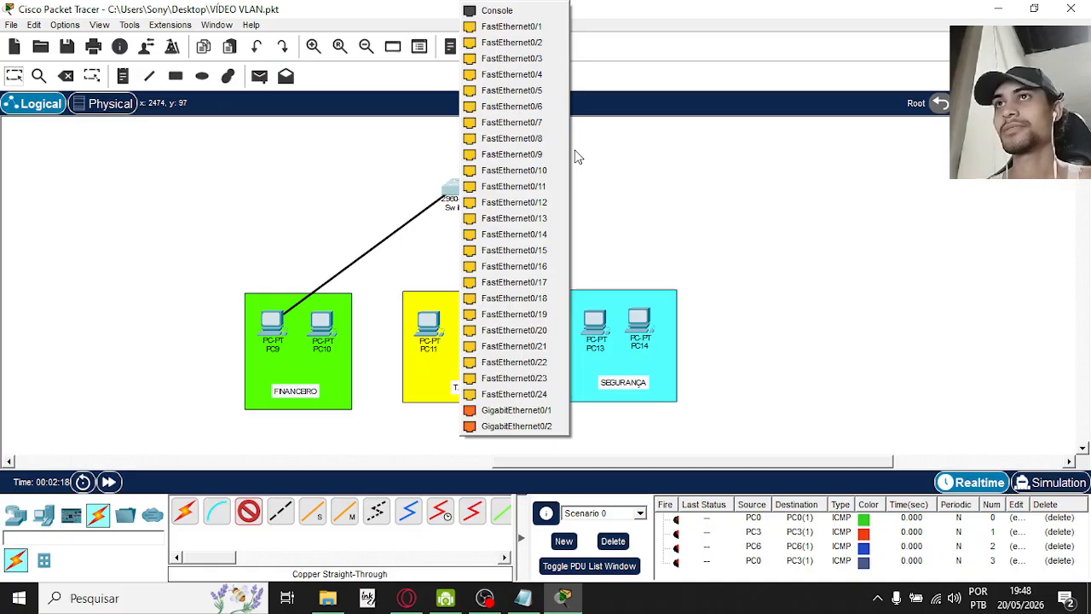
{"action": "left_click", "coordinate": [537, 26]}
- Connect PC10's FastEthernet0 to the switch's FastEthernet0/2 with a copper straight-through cable
{"action": "left_click", "coordinate": [249, 514]}
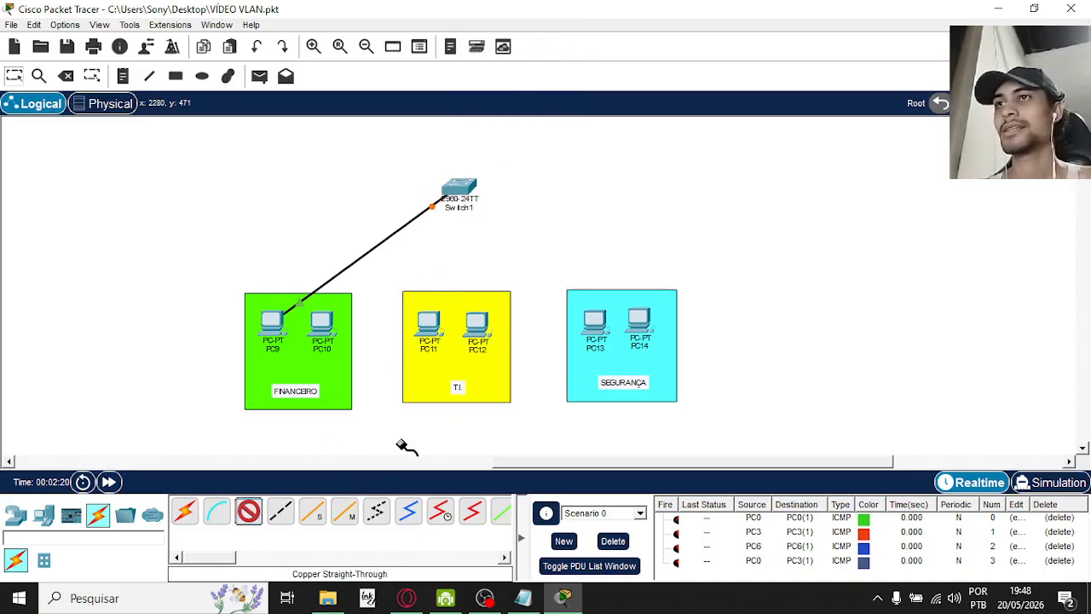
{"action": "left_click", "coordinate": [329, 321]}
{"action": "left_click", "coordinate": [399, 378]}
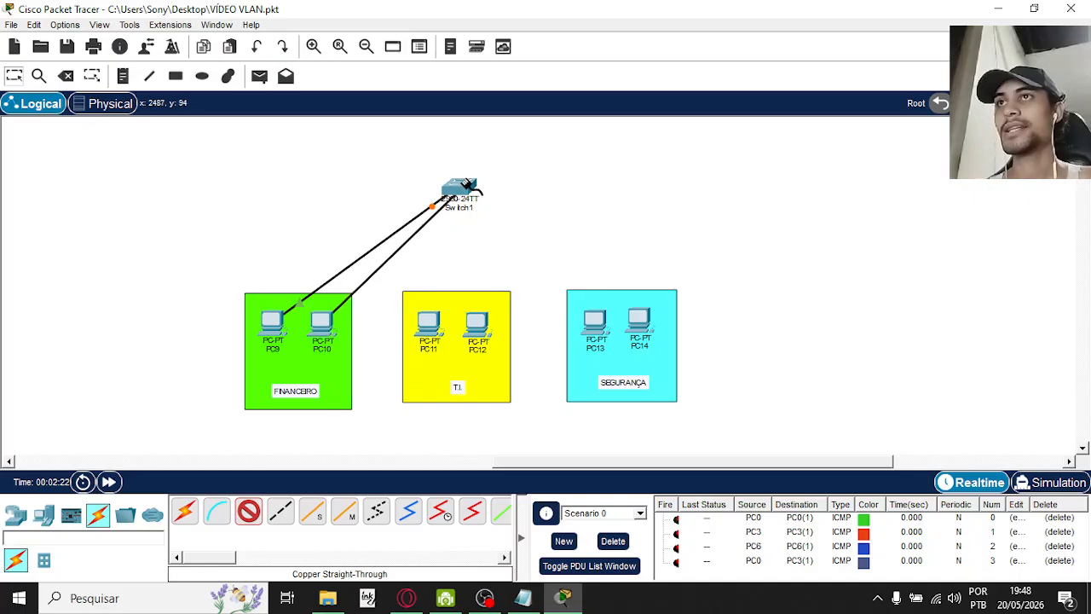
{"action": "left_click", "coordinate": [453, 189]}
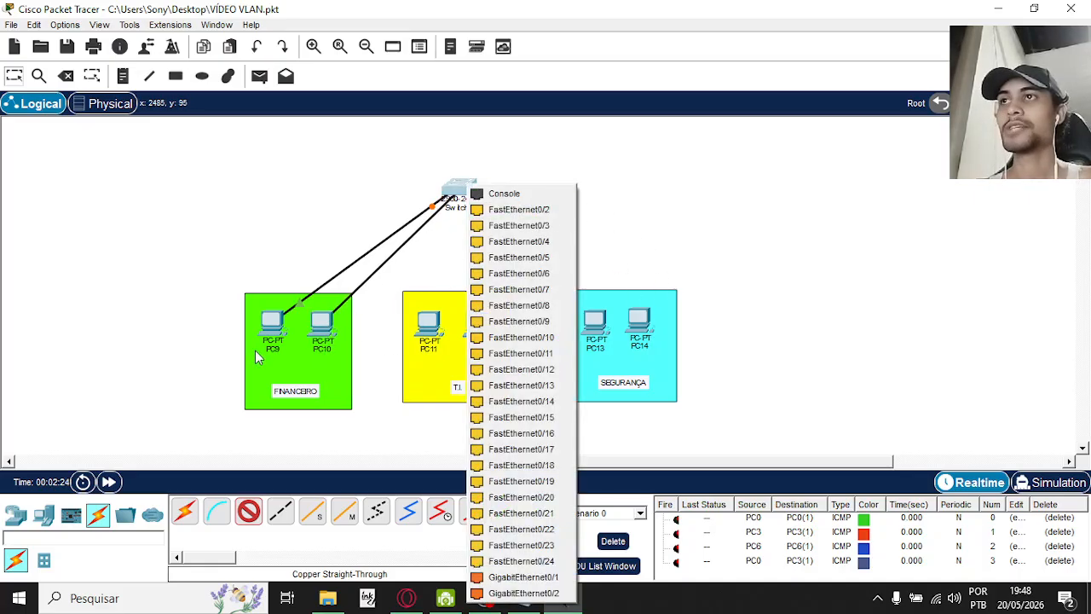
{"action": "left_click", "coordinate": [514, 214]}
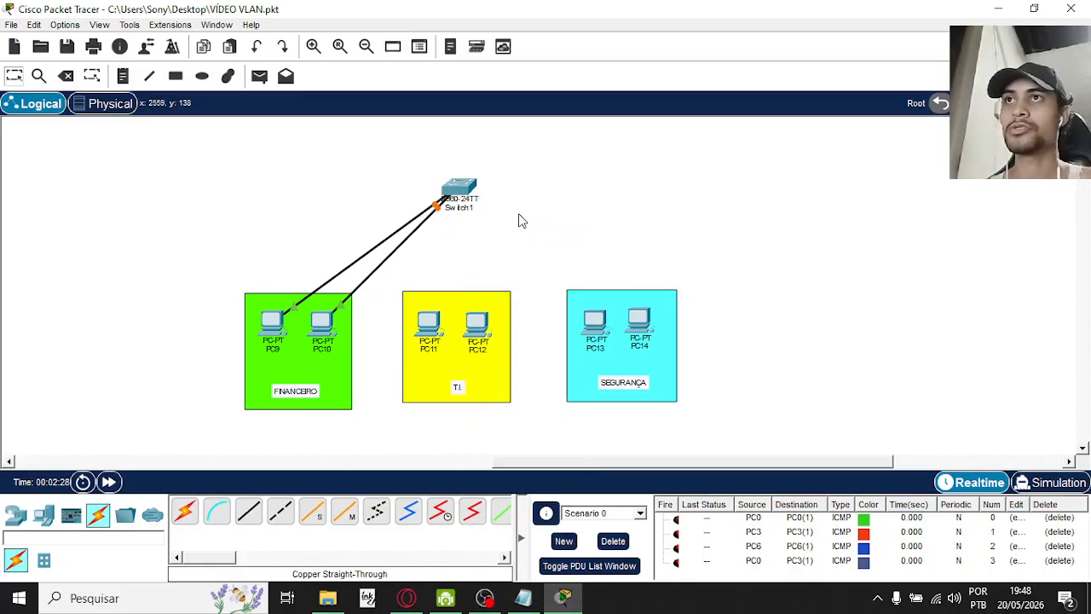
- Connect PC11's FastEthernet0 to the switch's FastEthernet0/9 with a copper straight-through cable
{"action": "left_click", "coordinate": [248, 515]}
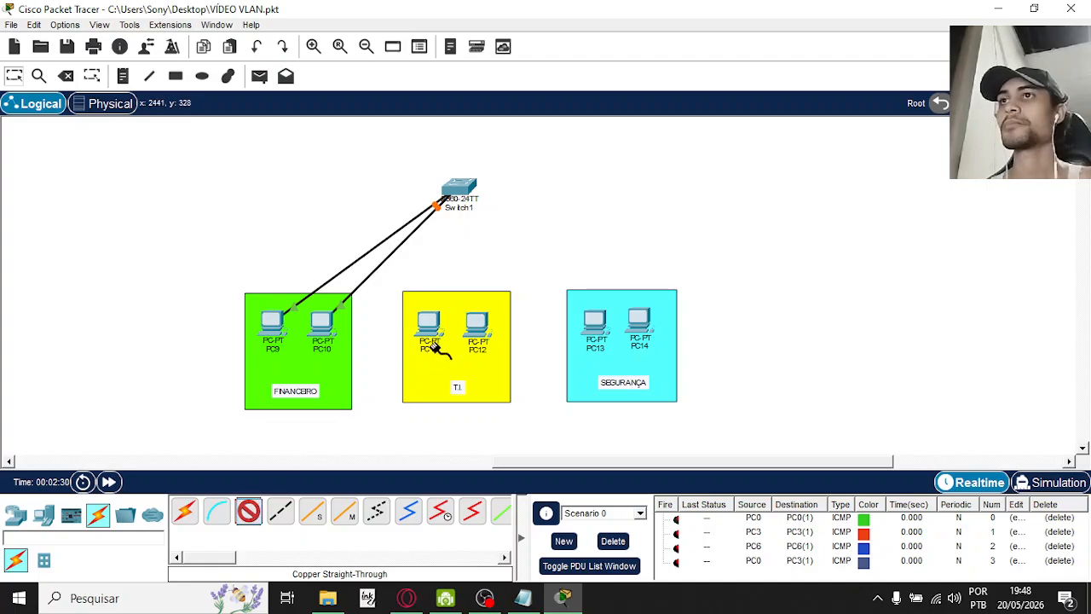
{"action": "left_click", "coordinate": [430, 323]}
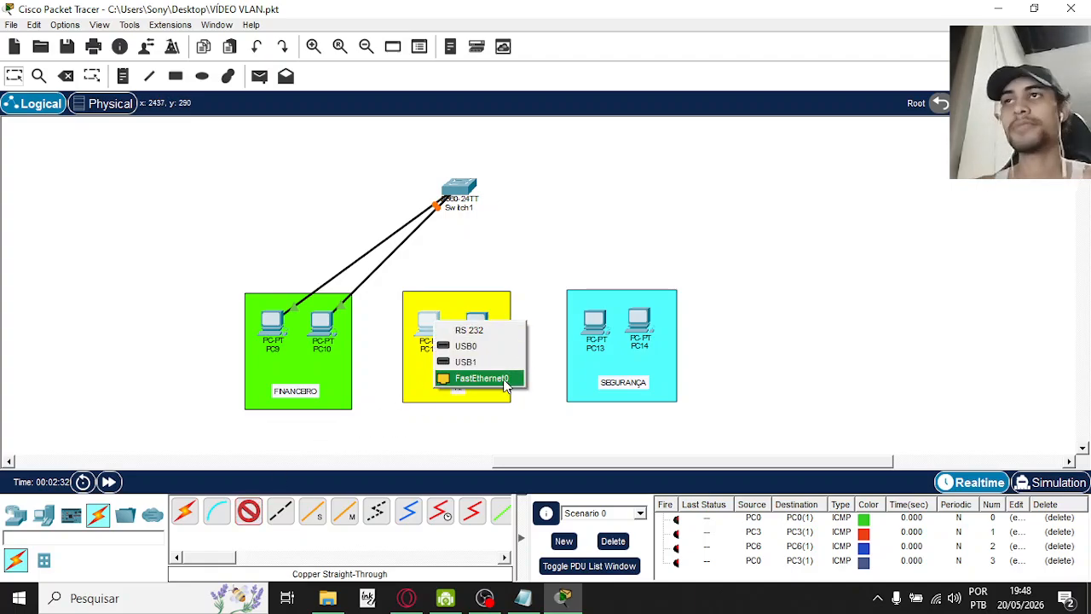
{"action": "left_click", "coordinate": [481, 377]}
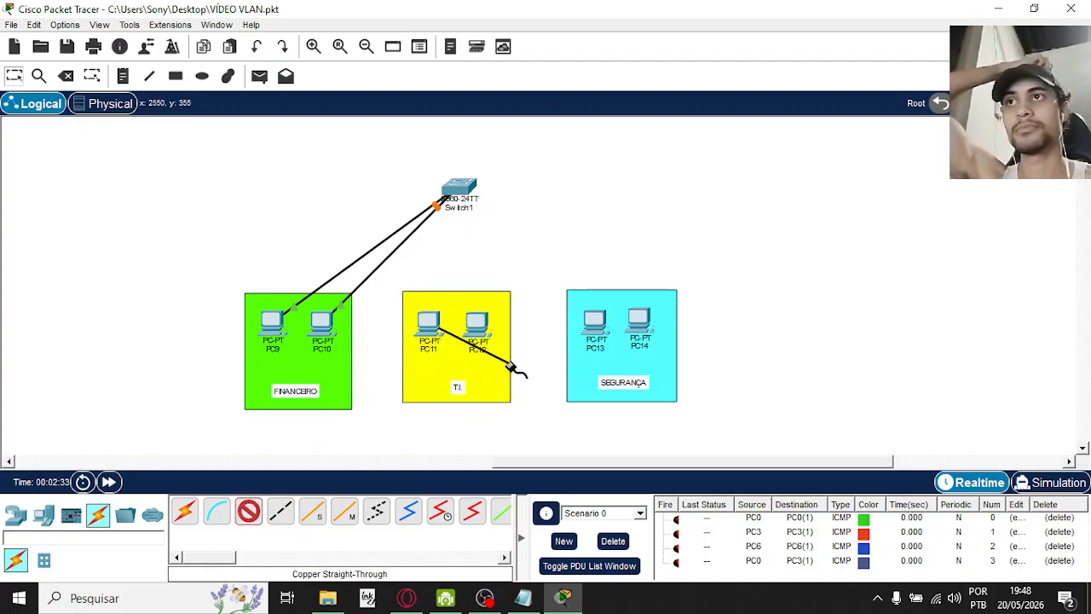
{"action": "left_click", "coordinate": [460, 189]}
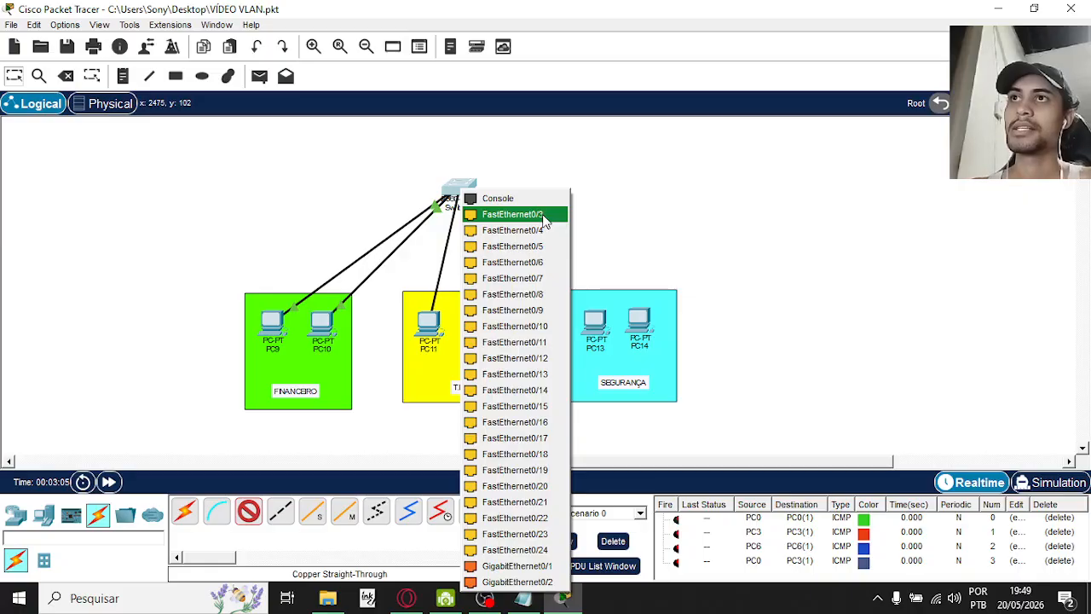
{"action": "left_click", "coordinate": [549, 311]}
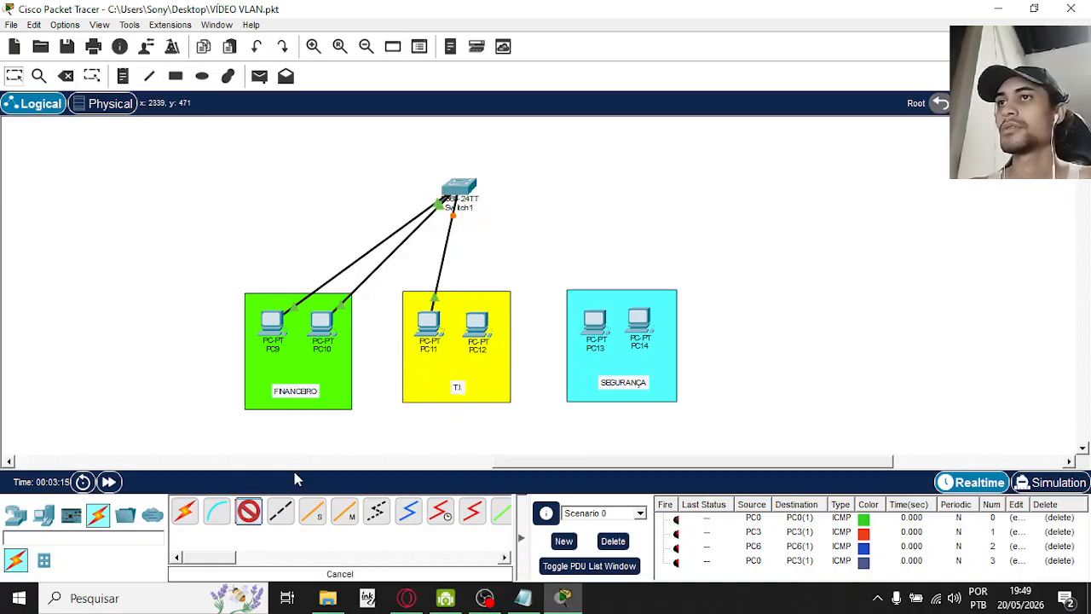
- Connect PC12's FastEthernet0 to the switch's FastEthernet0/10 with a copper straight-through cable
{"action": "left_click", "coordinate": [280, 510]}
{"action": "left_click", "coordinate": [477, 323]}
{"action": "left_click", "coordinate": [539, 383]}
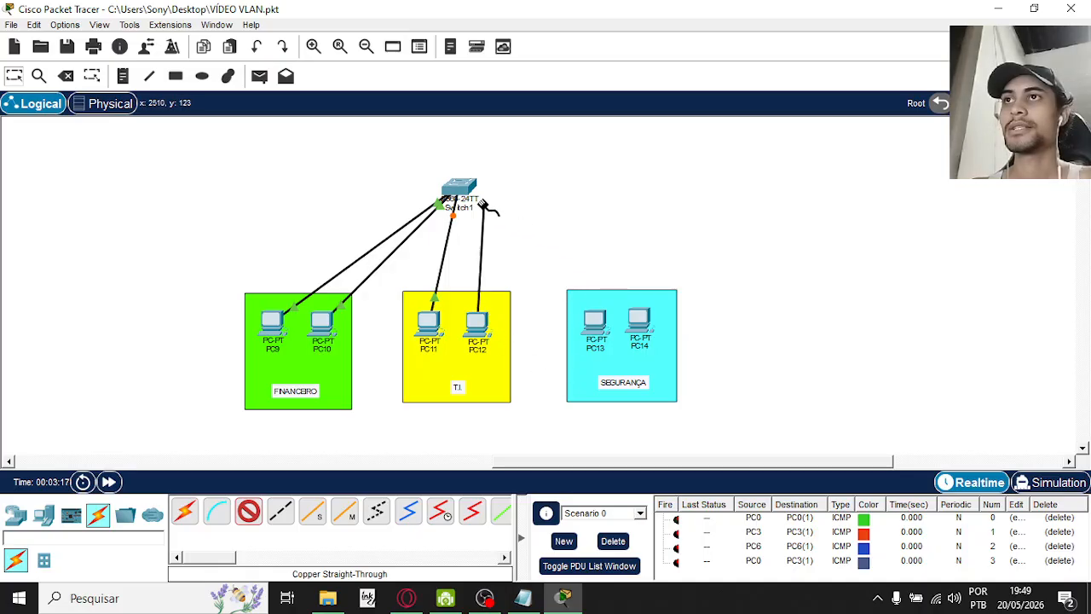
{"action": "left_click", "coordinate": [460, 189]}
{"action": "left_click", "coordinate": [552, 321]}
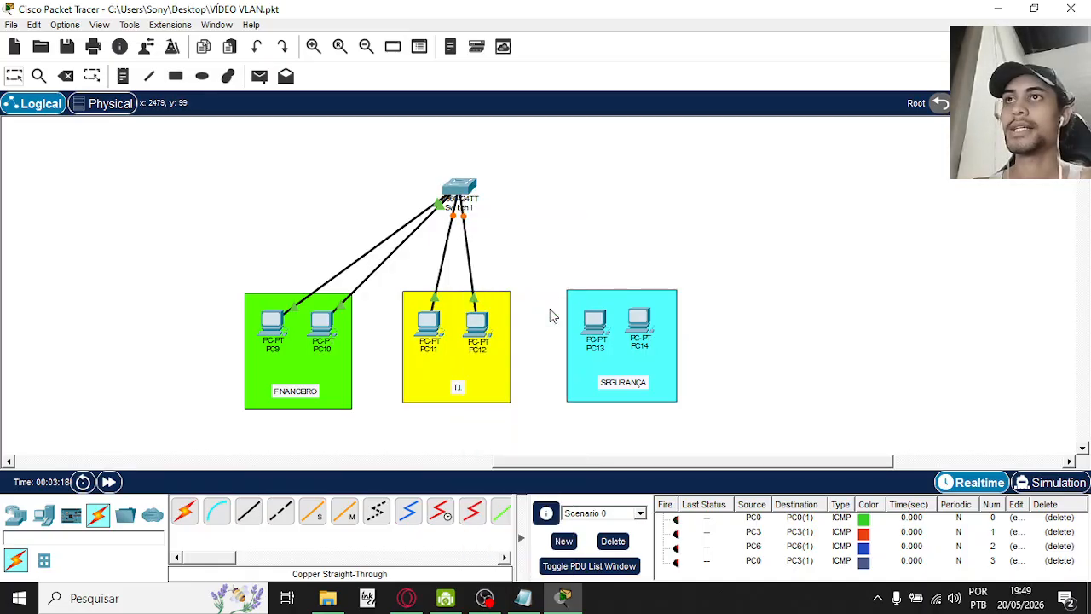
- Connect PC13's FastEthernet0 to the switch's FastEthernet0/17 with a copper straight-through cable
{"action": "left_click", "coordinate": [248, 509]}
{"action": "left_click", "coordinate": [595, 324]}
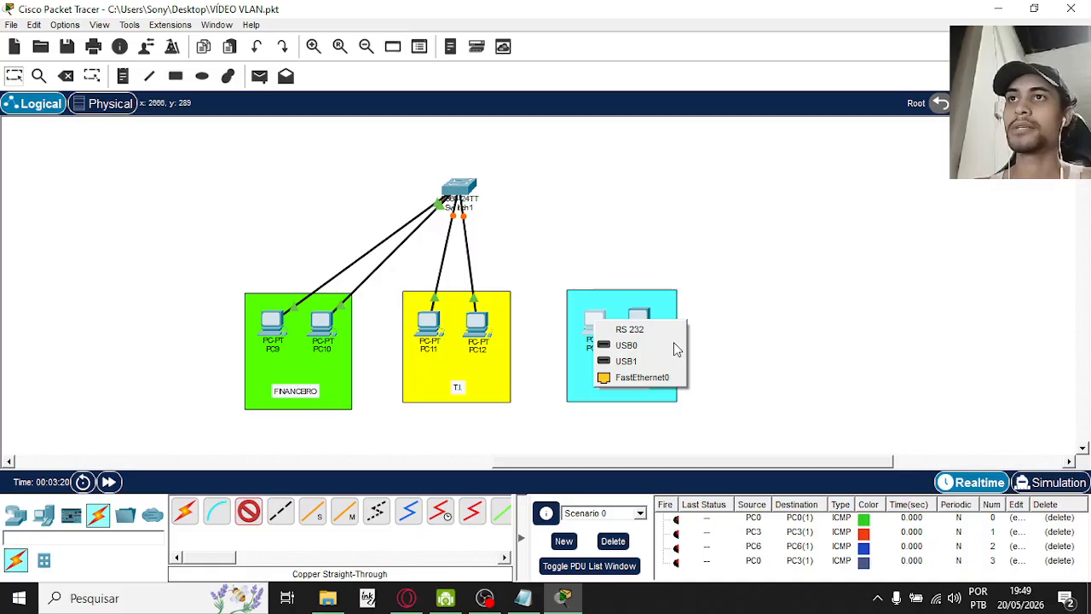
{"action": "left_click", "coordinate": [655, 383]}
{"action": "left_click", "coordinate": [461, 189]}
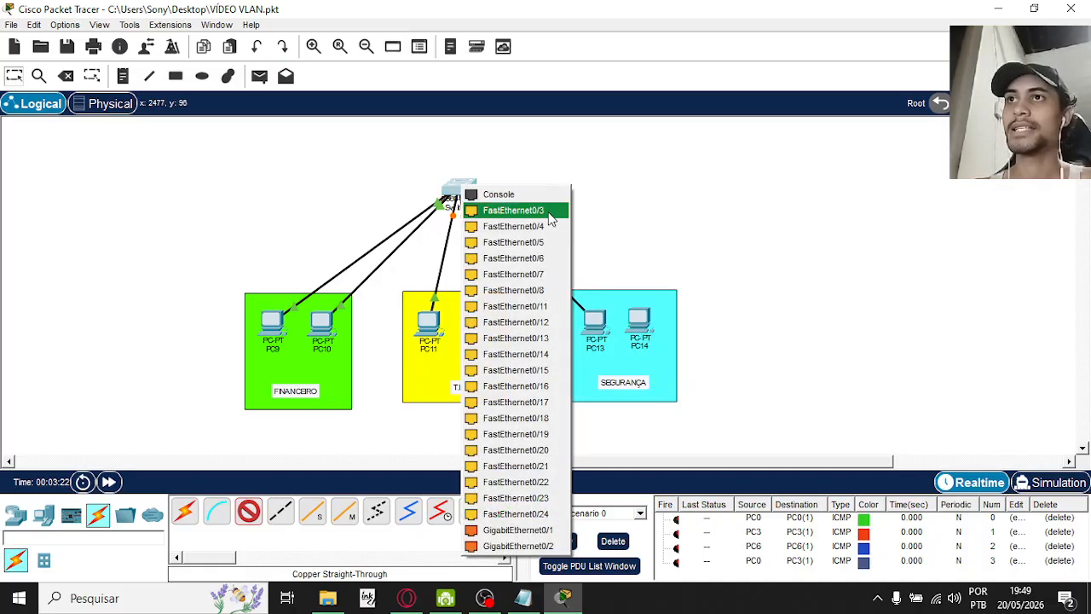
{"action": "left_click", "coordinate": [562, 402]}
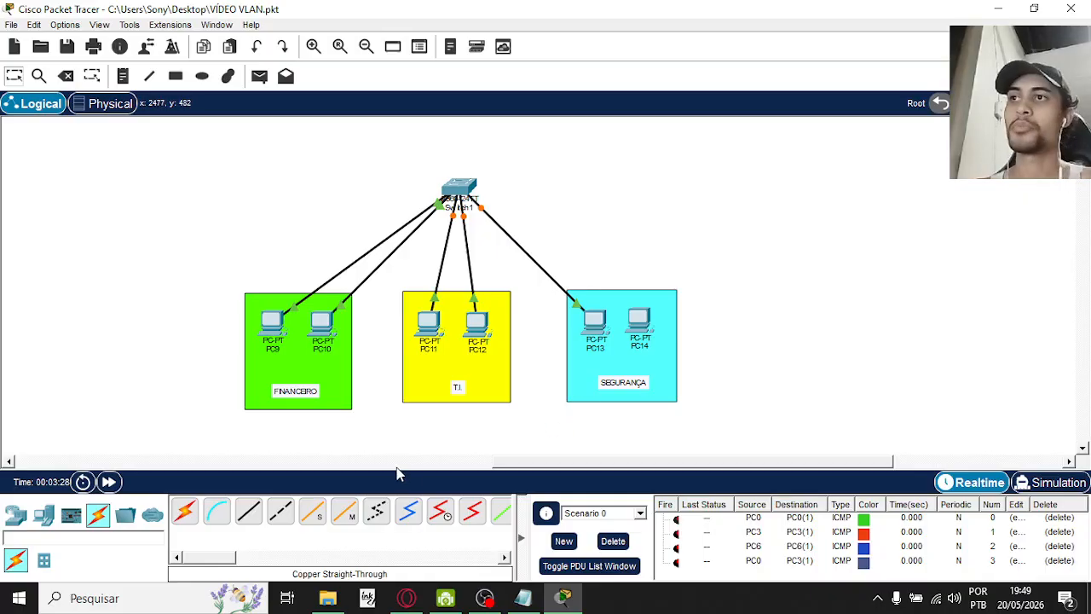
- Connect PC14's FastEthernet0 to the switch's FastEthernet0/18 with a copper straight-through cable
{"action": "left_click", "coordinate": [248, 511]}
{"action": "left_click", "coordinate": [639, 322]}
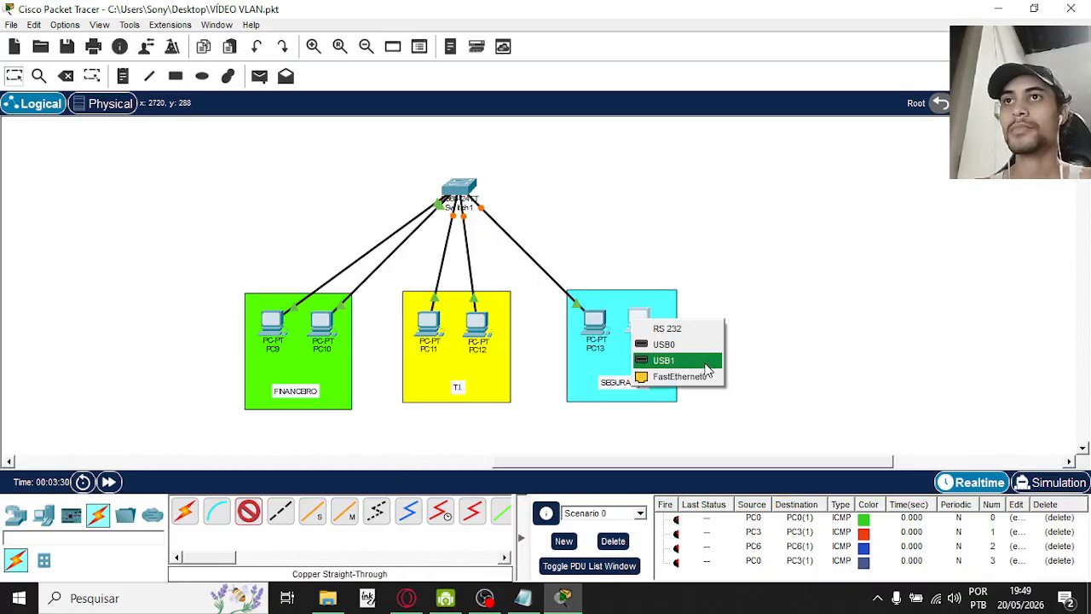
{"action": "left_click", "coordinate": [704, 376]}
{"action": "left_click", "coordinate": [457, 188]}
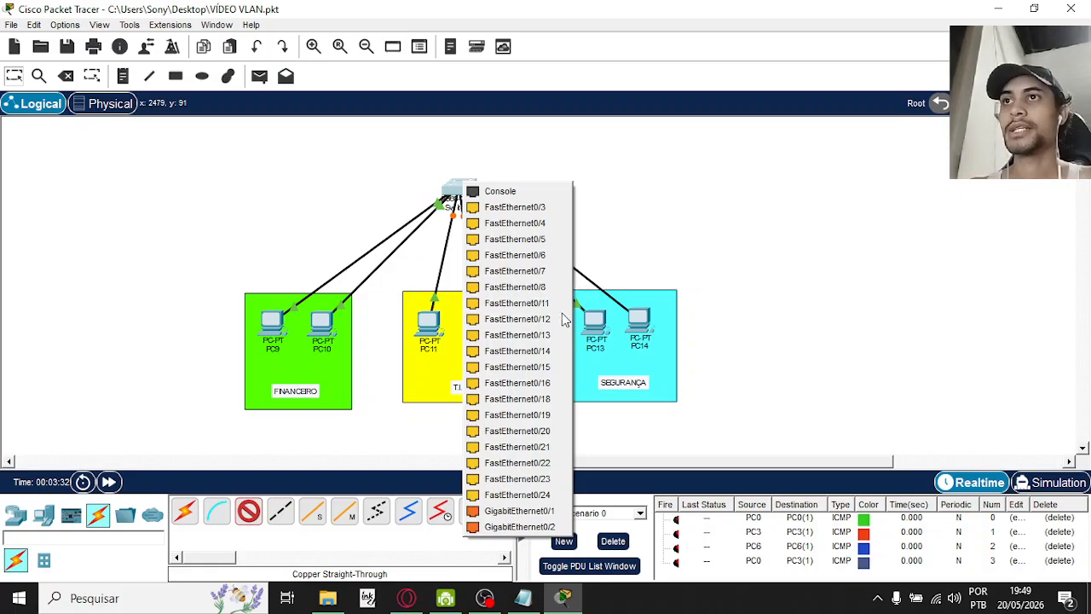
{"action": "left_click", "coordinate": [551, 402]}
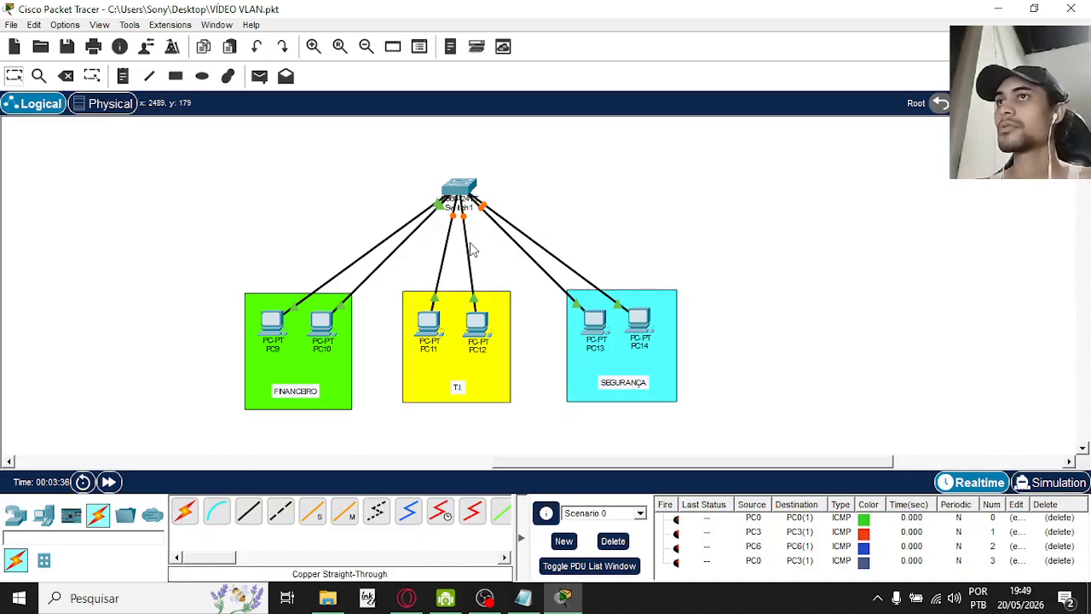
- Set PC9's IPv4 default gateway to 192.168.2.254 in its global settings
{"action": "left_click", "coordinate": [271, 324]}
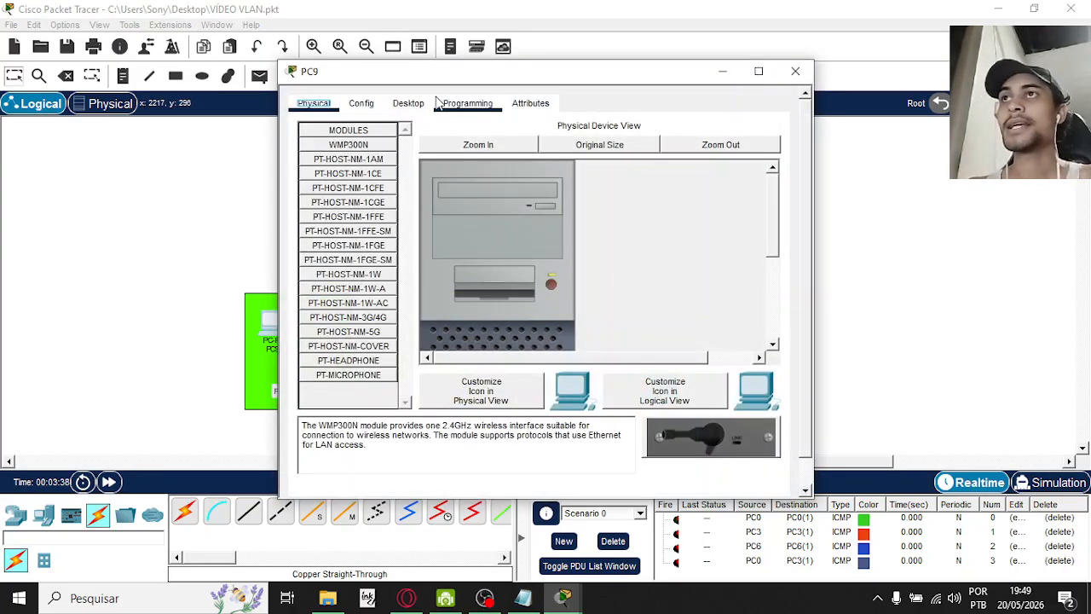
{"action": "left_click", "coordinate": [362, 103]}
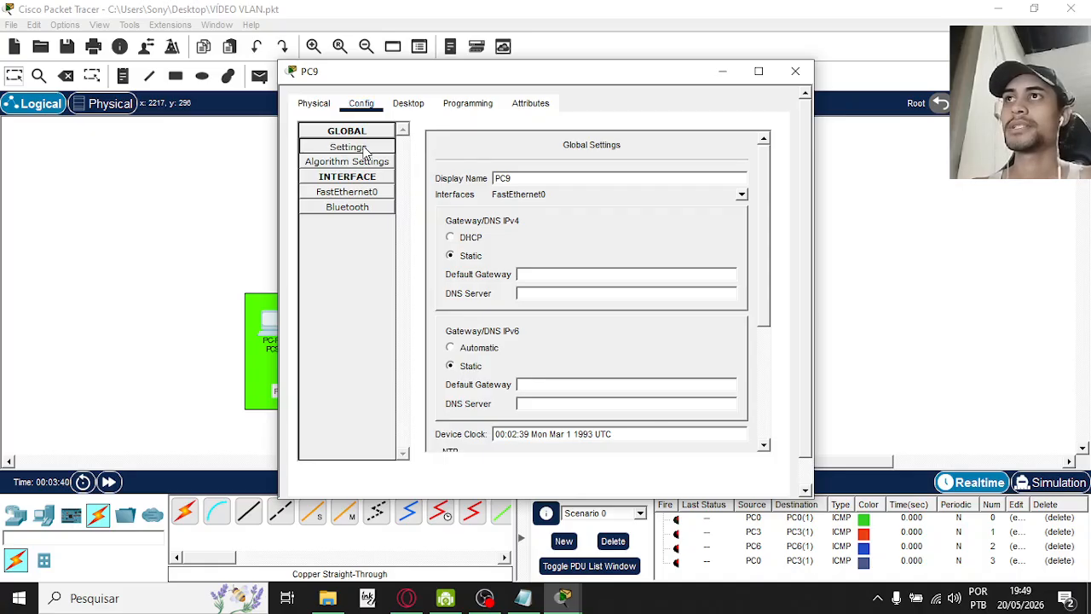
{"action": "left_click", "coordinate": [551, 274]}
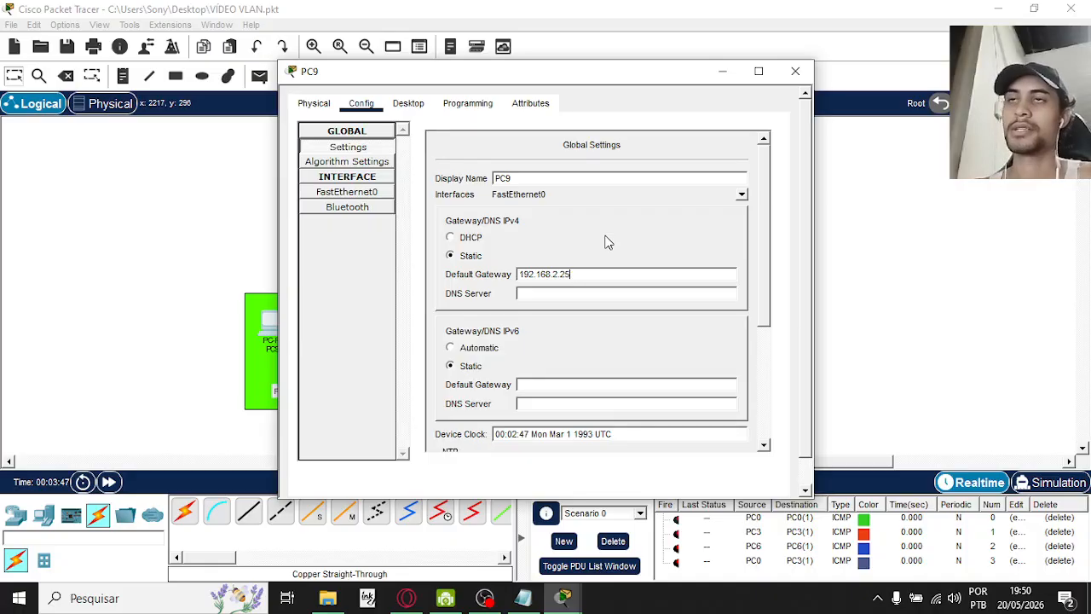
{"action": "key", "text": "ctrl+a"}
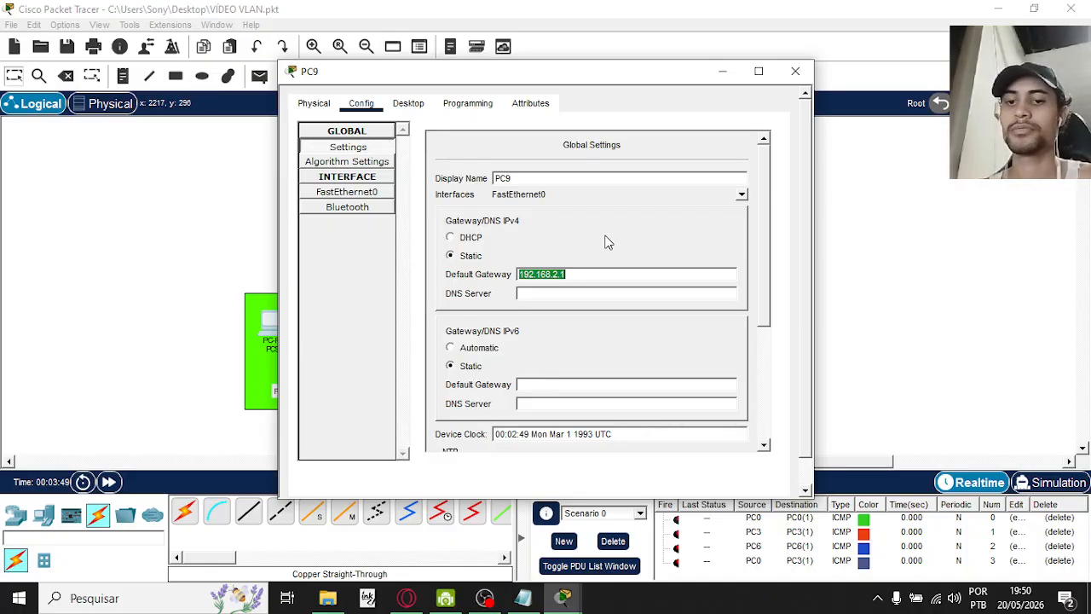
{"action": "key", "text": "End"}
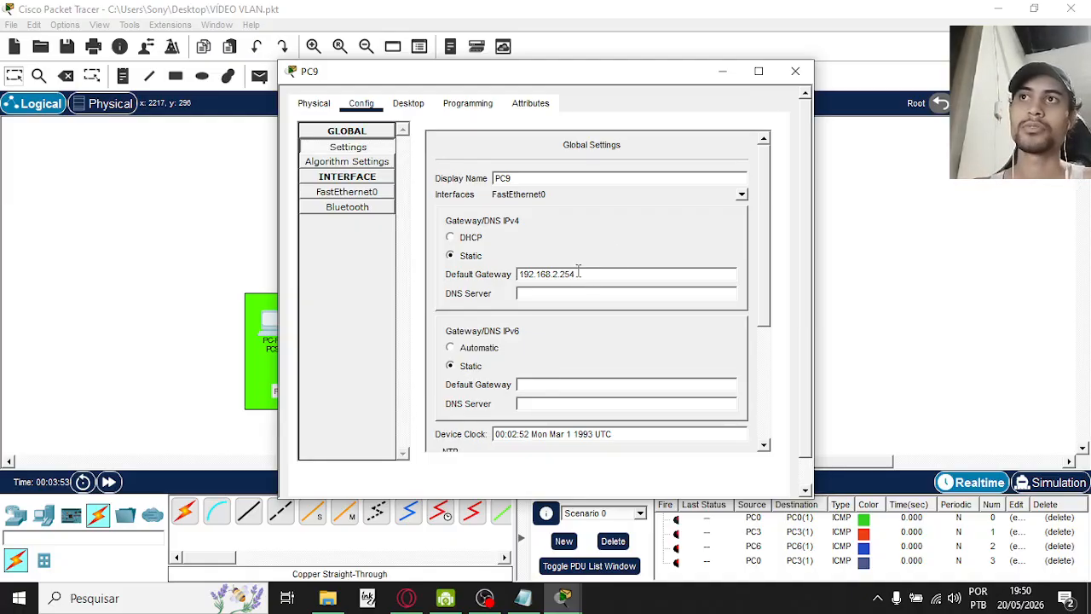
- Give PC9's FastEthernet0 interface the static IPv4 address 192.168.2.1 with subnet mask 255.255.255.0
{"action": "left_click", "coordinate": [347, 191]}
{"action": "left_click", "coordinate": [631, 261]}
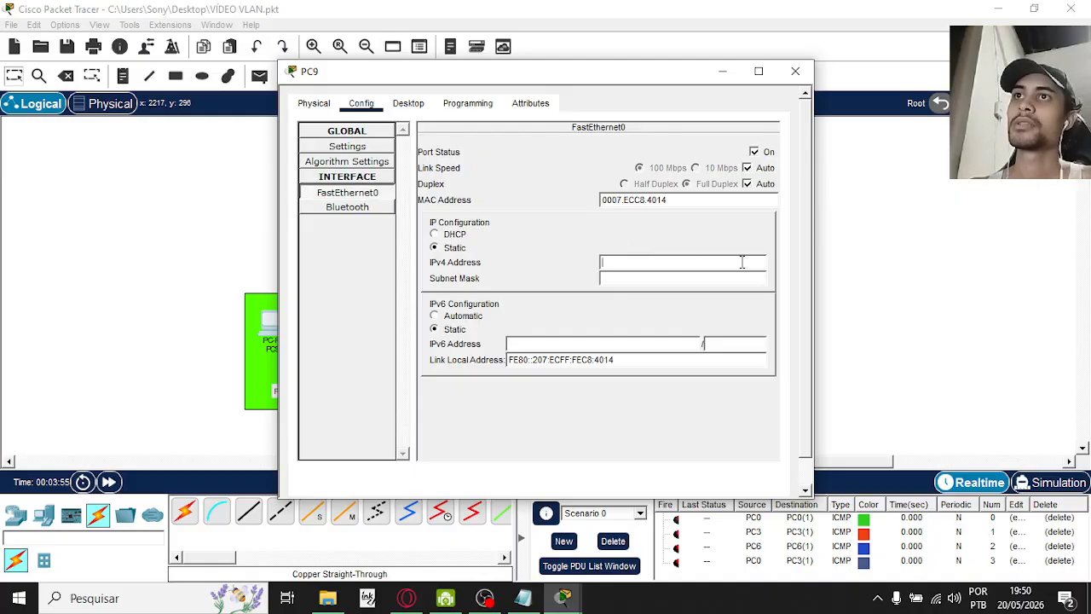
{"action": "type", "text": "192.168.2.1"}
{"action": "key", "text": "Tab"}
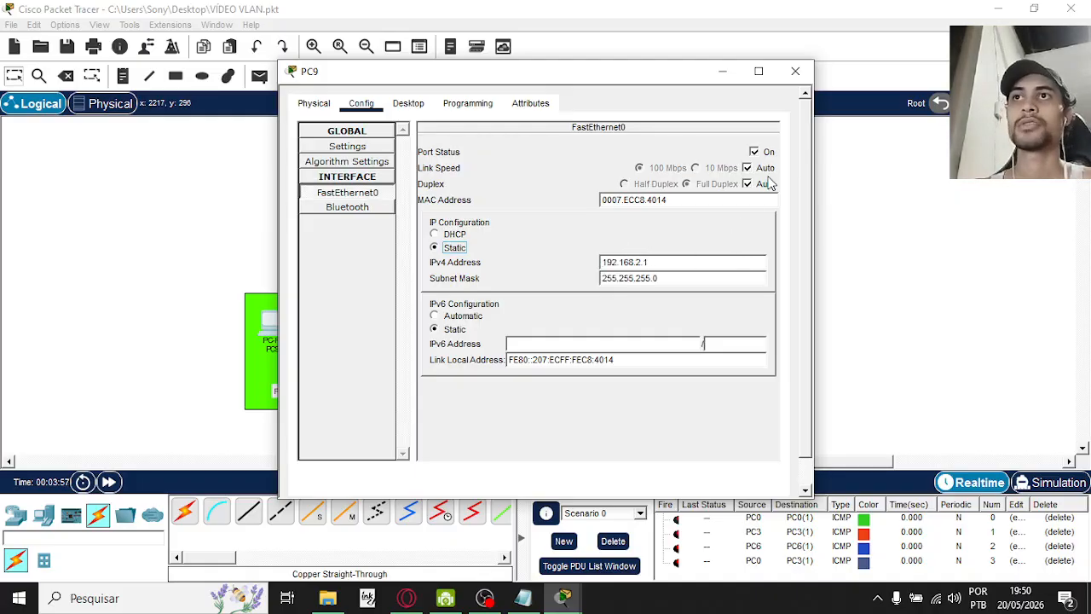
{"action": "left_click", "coordinate": [795, 71]}
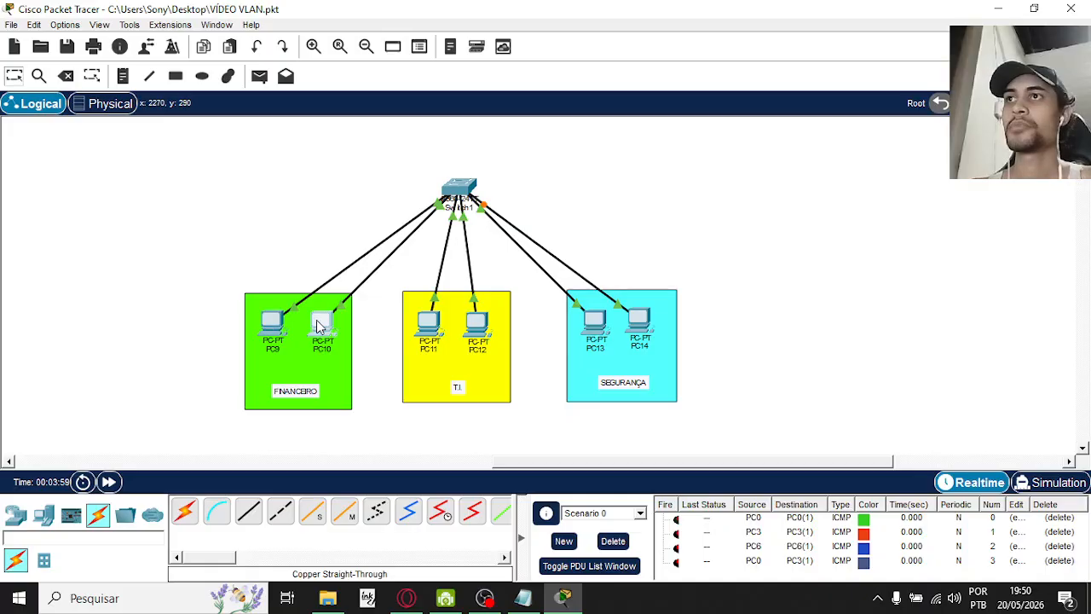
- Enter PC10's IPv4 default gateway on the 192.168.2.x network in its global settings
{"action": "left_click", "coordinate": [319, 323]}
{"action": "left_click", "coordinate": [360, 104]}
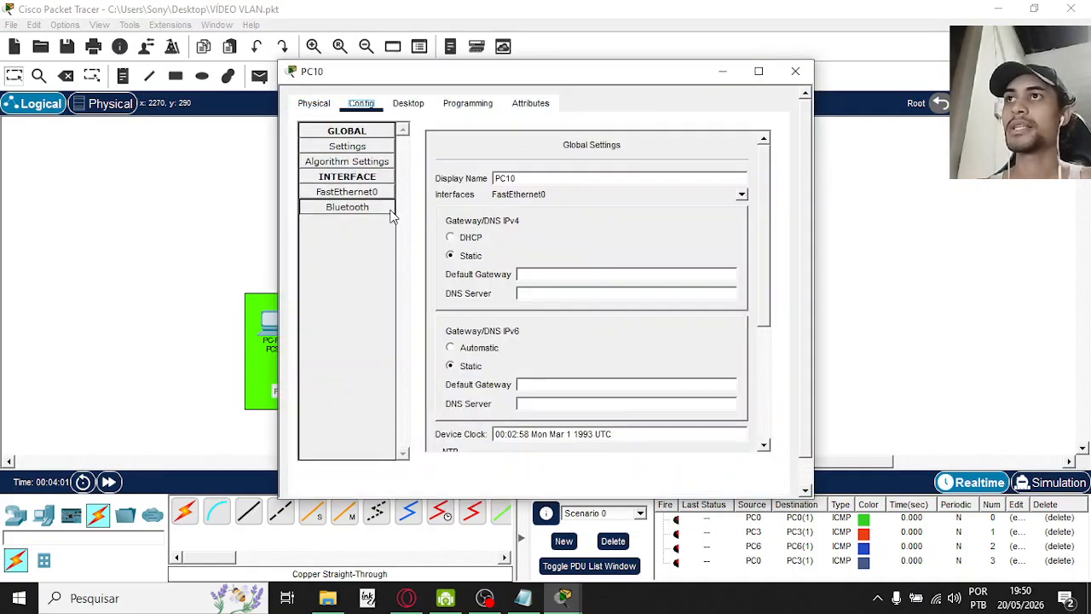
{"action": "left_click", "coordinate": [367, 147]}
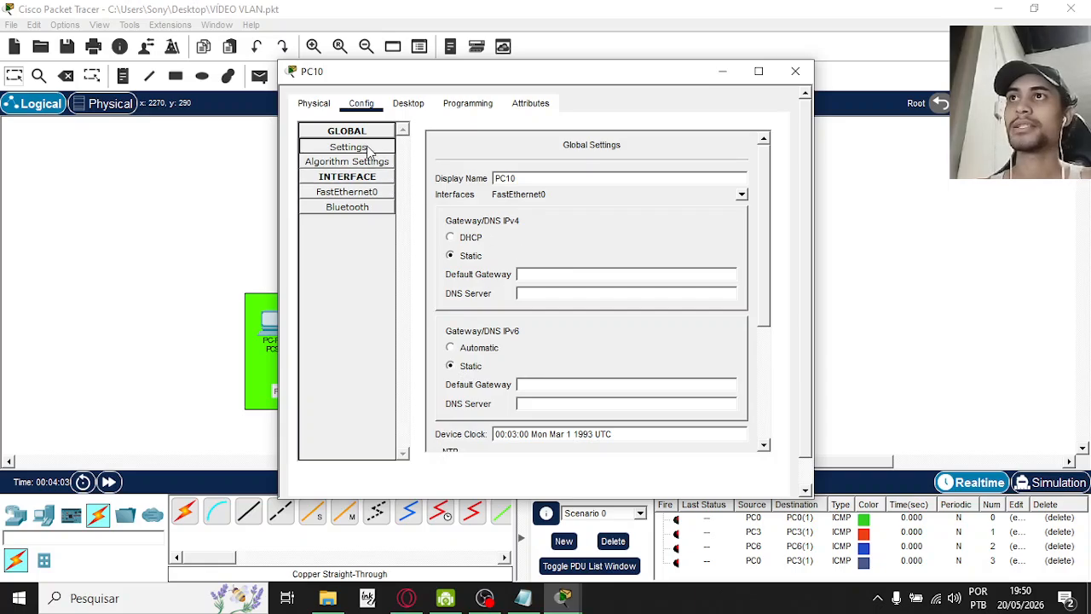
{"action": "left_click", "coordinate": [575, 274]}
{"action": "type", "text": "192.168.2.1"}
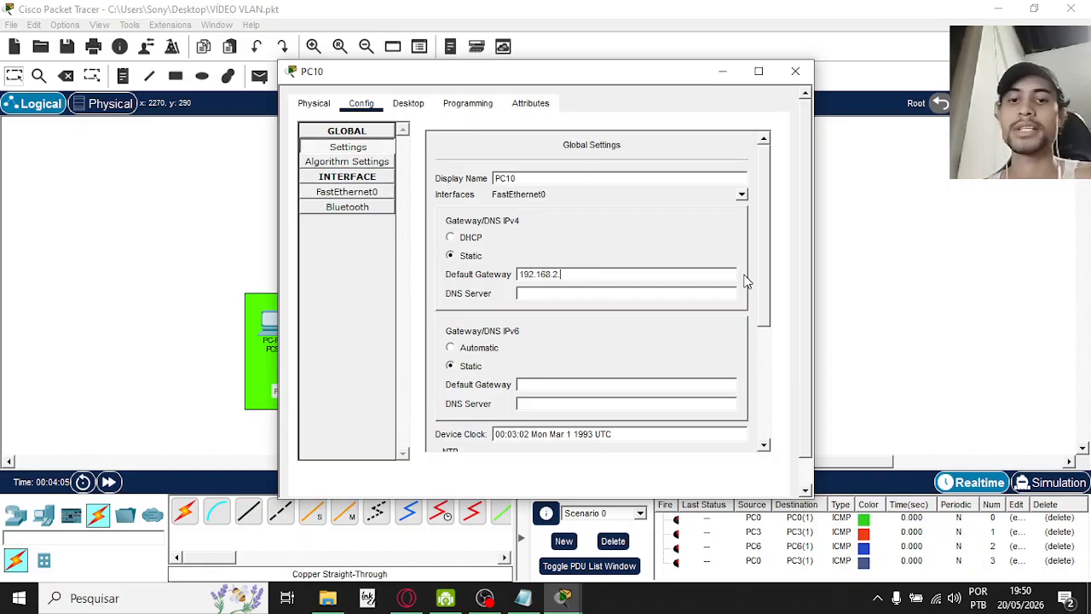
- Give PC10's FastEthernet0 interface the static IPv4 address 192.168.2.2 with subnet mask 255.255.255.0
{"action": "left_click", "coordinate": [347, 192]}
{"action": "left_click", "coordinate": [648, 264]}
{"action": "type", "text": "192.168.2.2"}
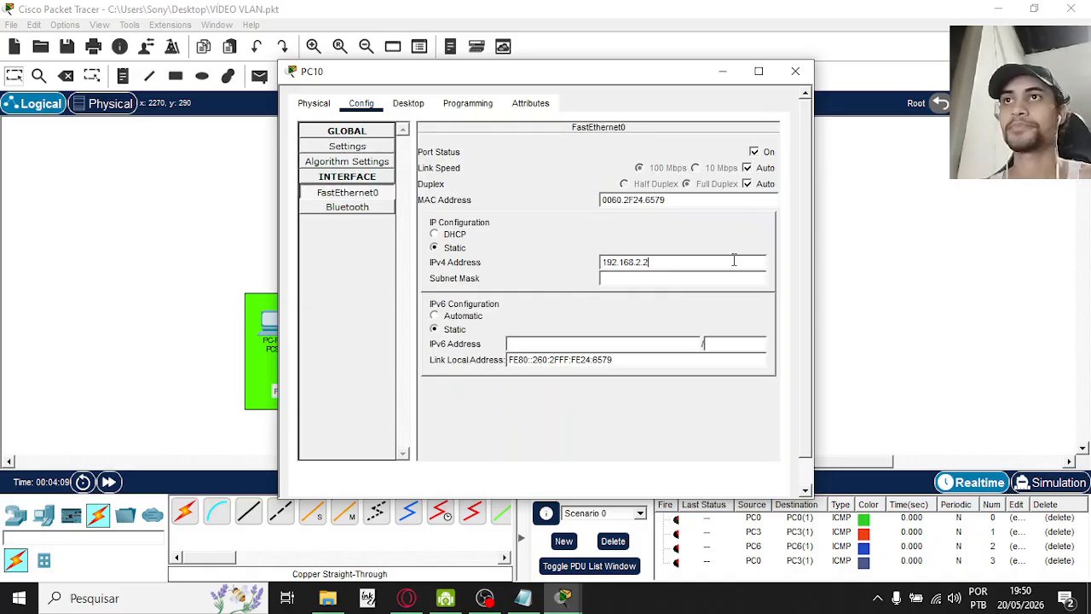
{"action": "left_click", "coordinate": [738, 237]}
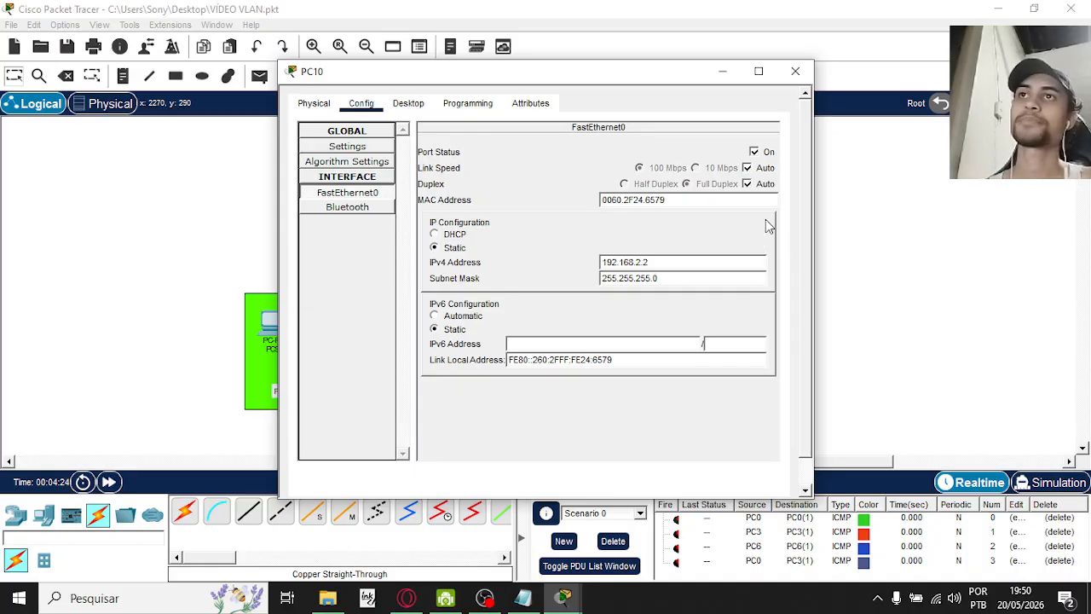
{"action": "left_click", "coordinate": [688, 232]}
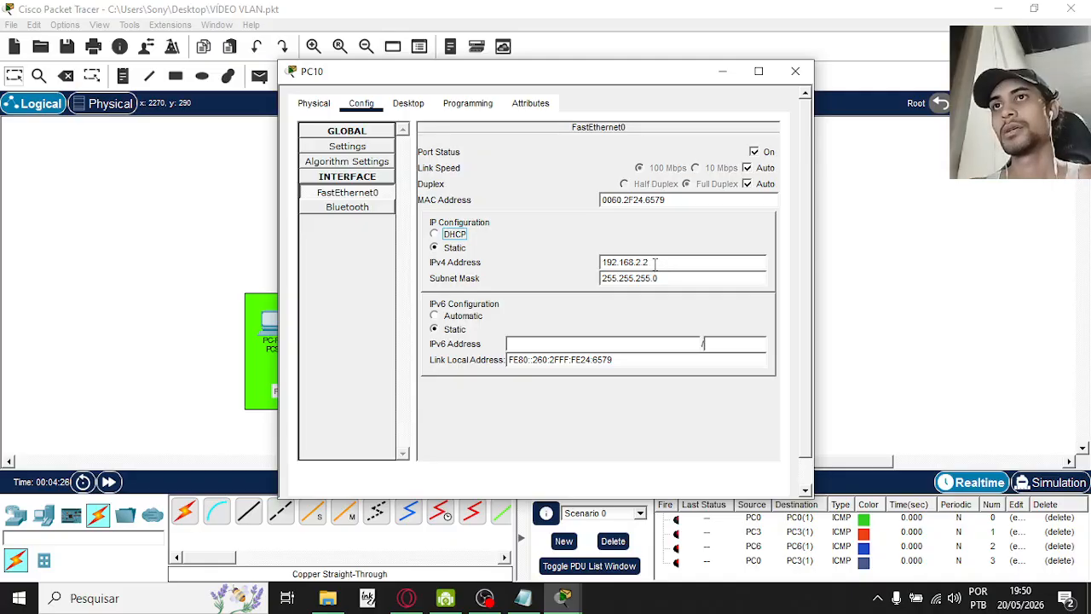
{"action": "left_click", "coordinate": [795, 71]}
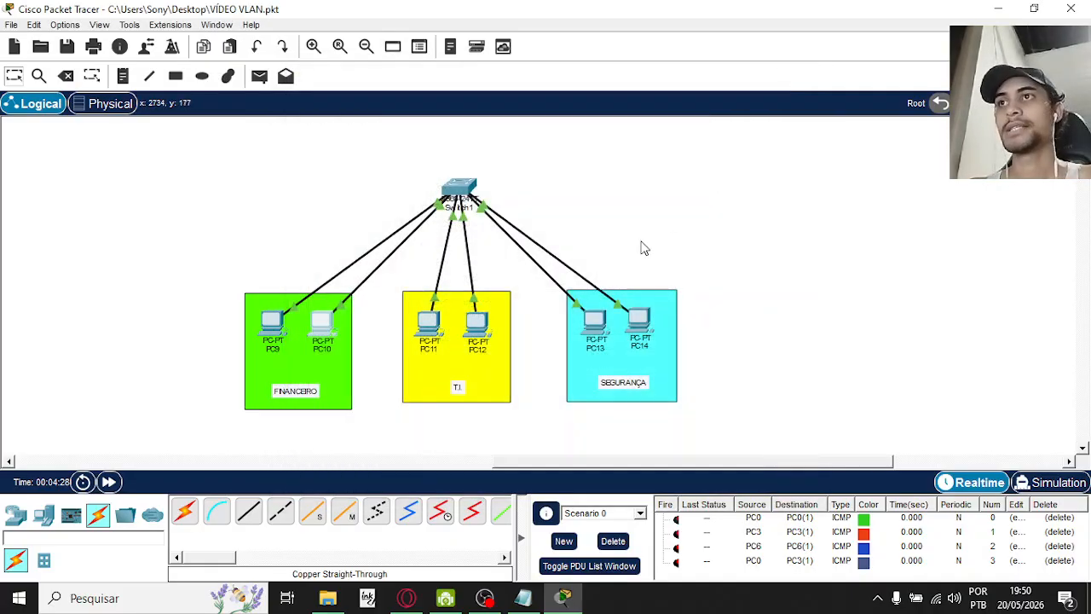
- Set PC11's IPv4 default gateway to 192.168.2.254 in its global settings
{"action": "left_click", "coordinate": [432, 326]}
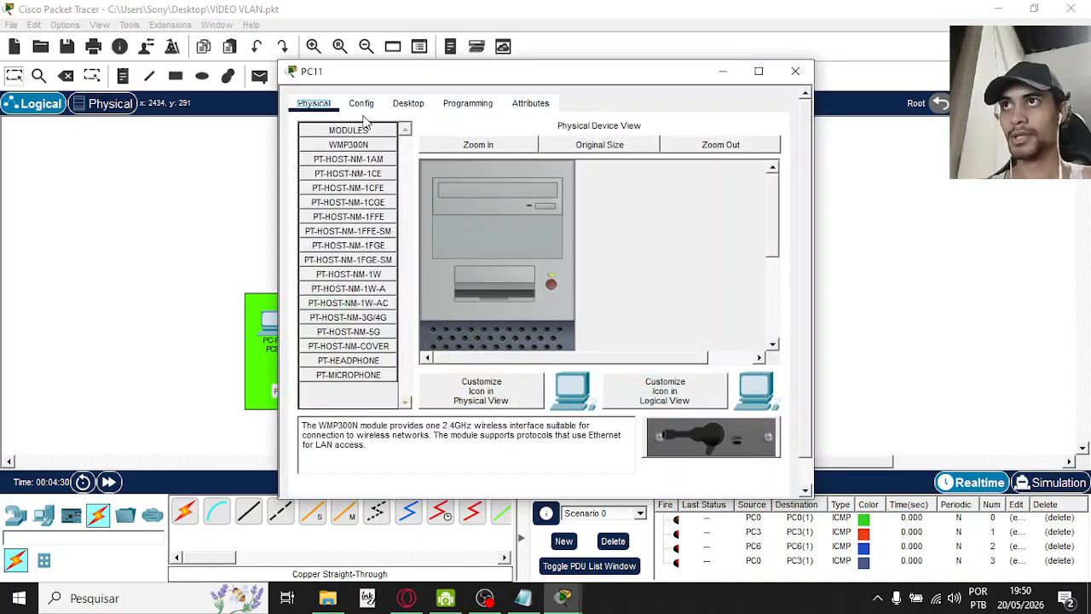
{"action": "left_click", "coordinate": [361, 103]}
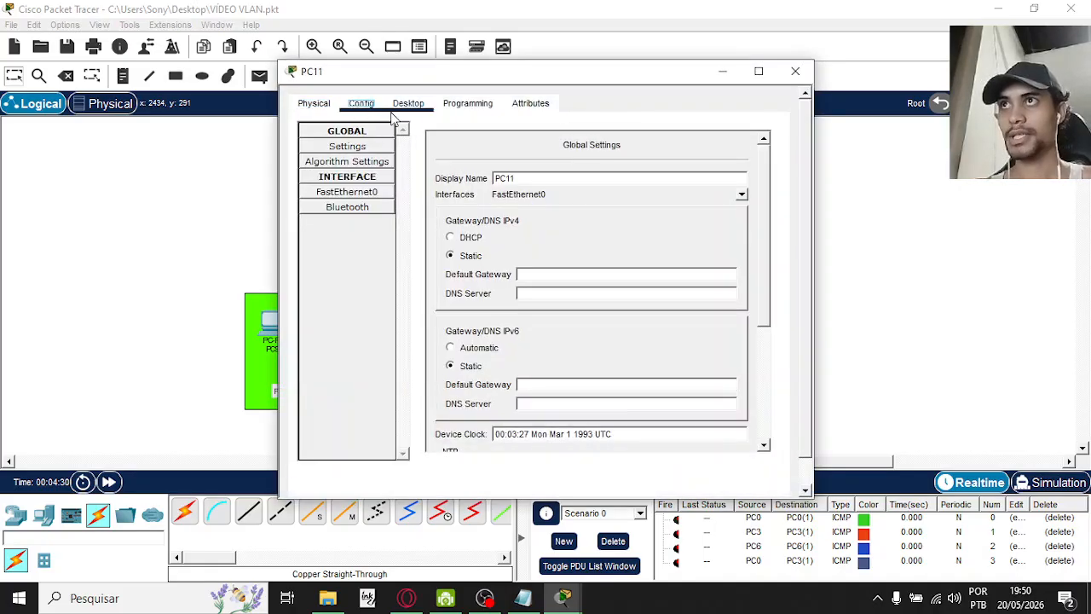
{"action": "left_click", "coordinate": [565, 272]}
{"action": "type", "text": "192.168.2.1"}
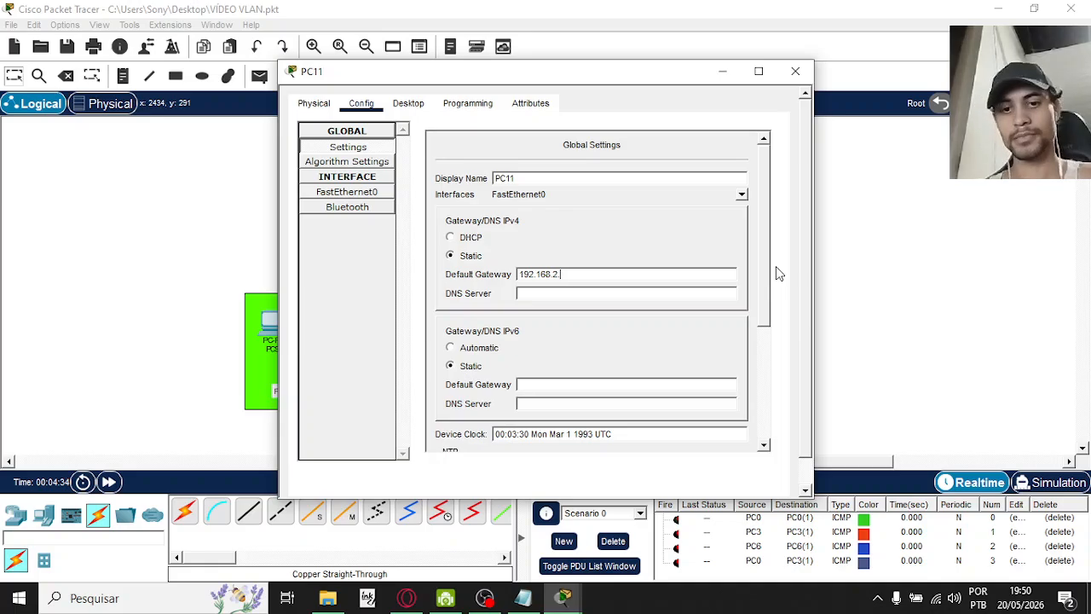
- Give PC11's FastEthernet0 interface the static IPv4 address 192.168.2.3 with the default subnet mask
{"action": "left_click", "coordinate": [347, 191]}
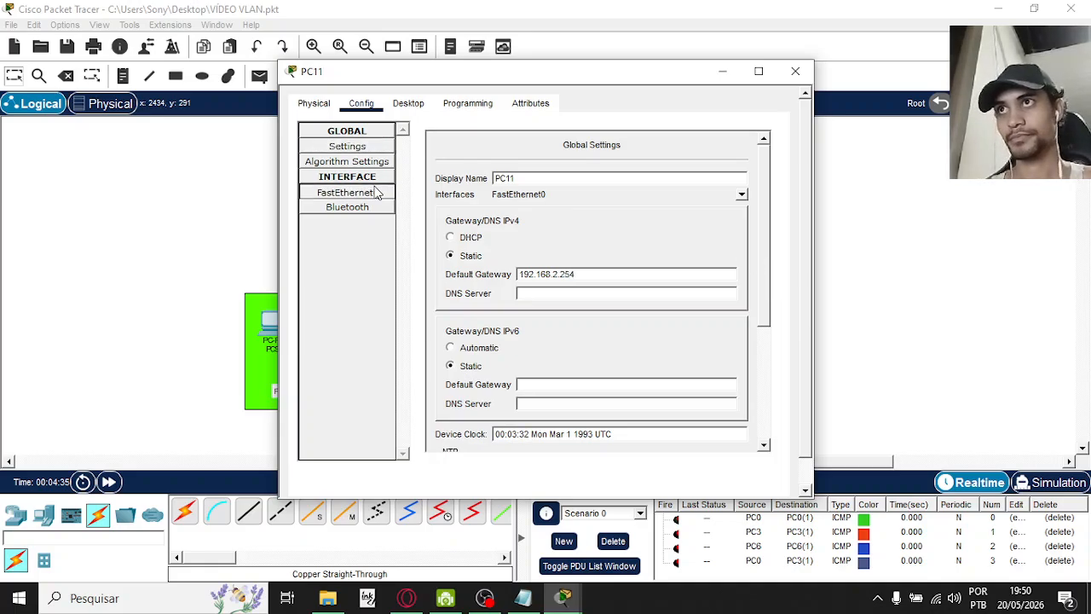
{"action": "type", "text": "192.168.2."}
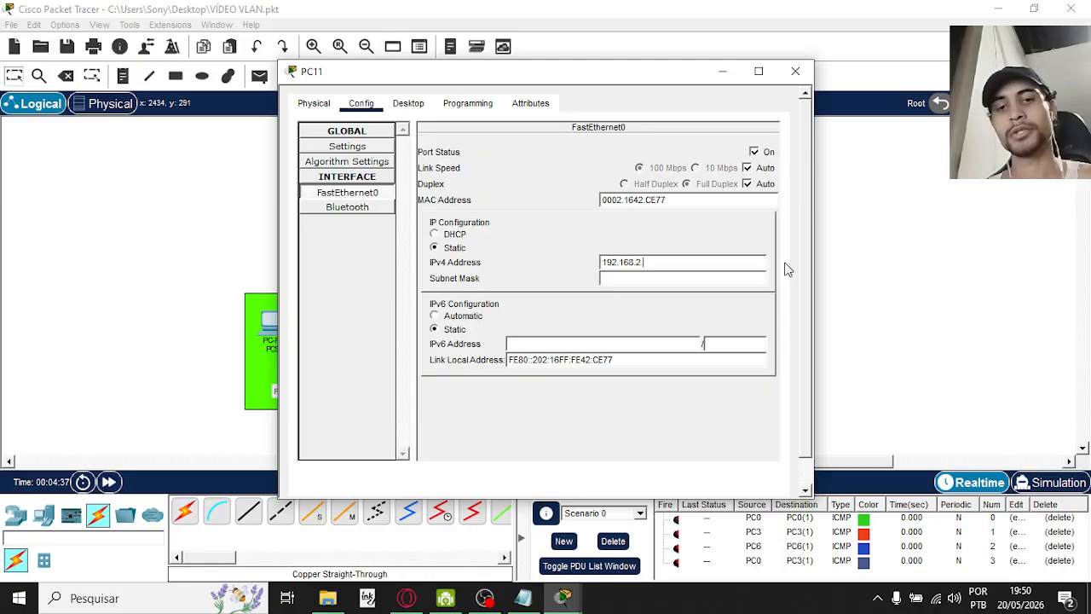
{"action": "type", "text": "3"}
{"action": "key", "text": "Tab"}
{"action": "left_click", "coordinate": [796, 71]}
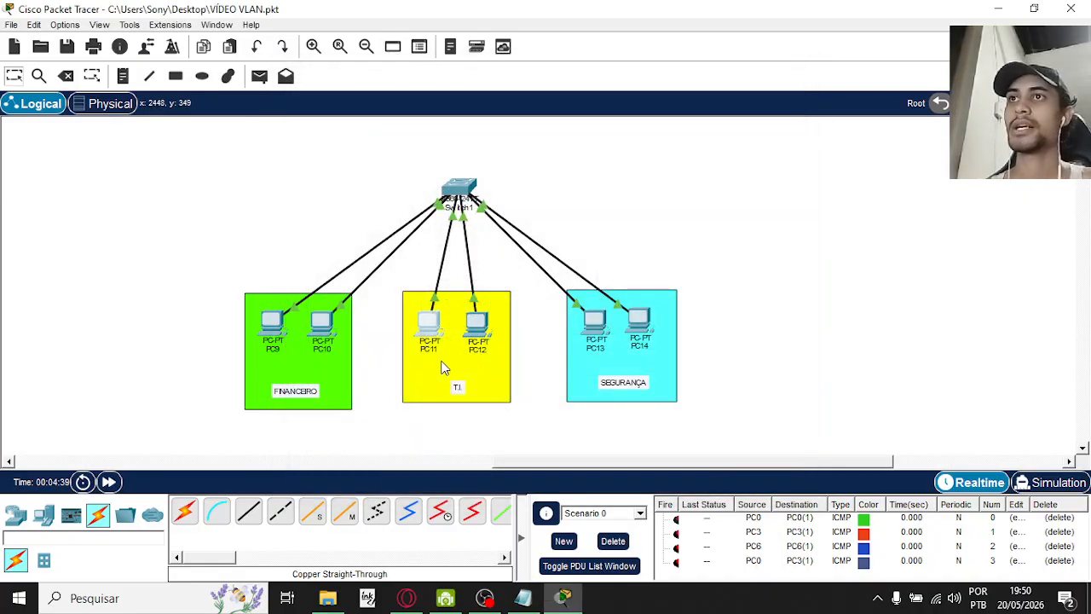
- Set PC12's IPv4 default gateway to 192.168.2.254 in its global settings
{"action": "left_click", "coordinate": [472, 326]}
{"action": "left_click", "coordinate": [362, 103]}
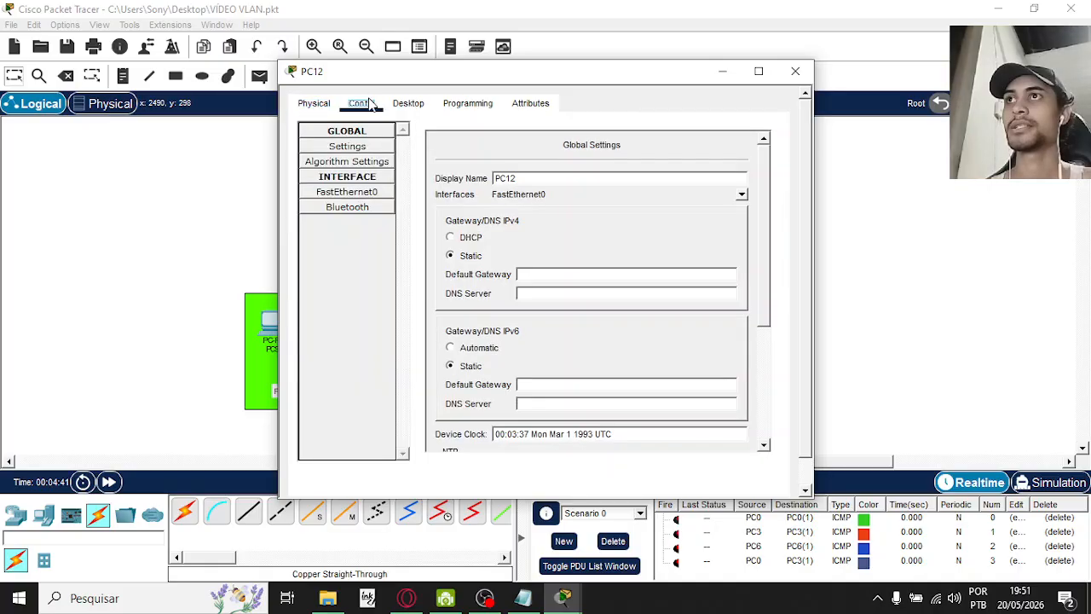
{"action": "left_click", "coordinate": [658, 273]}
{"action": "type", "text": "192.168.2.254"}
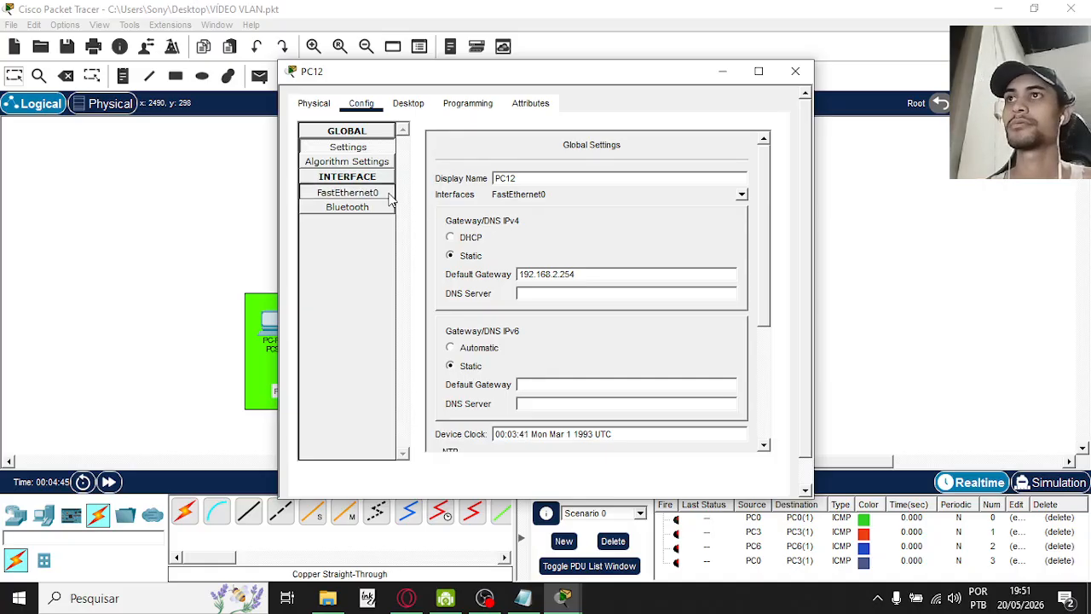
- Give PC12's FastEthernet0 interface the static IPv4 address 192.168.2.4 with subnet mask 255.255.255.0
{"action": "left_click", "coordinate": [347, 192]}
{"action": "left_click", "coordinate": [646, 262]}
{"action": "type", "text": "192.168.2.4"}
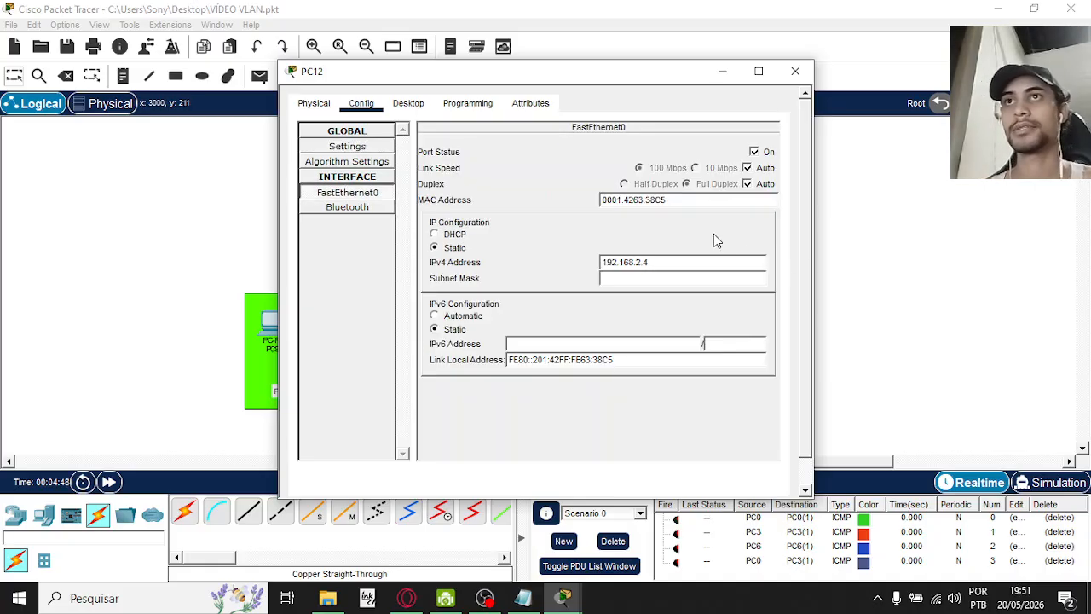
{"action": "key", "text": "Tab"}
{"action": "left_click", "coordinate": [795, 71]}
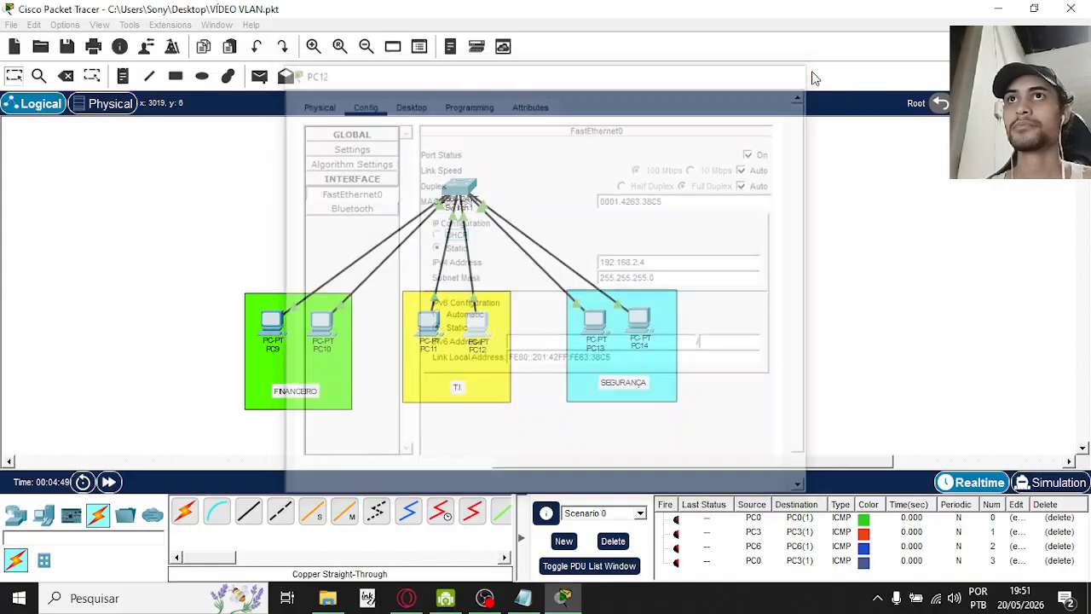
- Set PC13's IPv4 default gateway to 192.168.2.254 in its global settings
{"action": "left_click", "coordinate": [595, 324]}
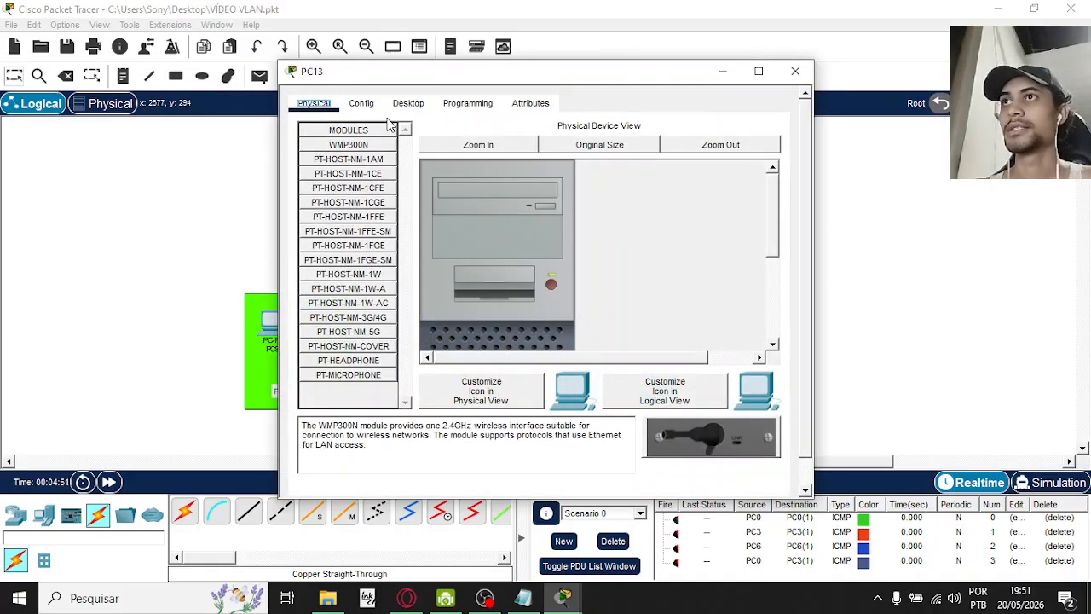
{"action": "left_click", "coordinate": [361, 104]}
{"action": "left_click", "coordinate": [598, 275]}
{"action": "type", "text": "192.168.2.1"}
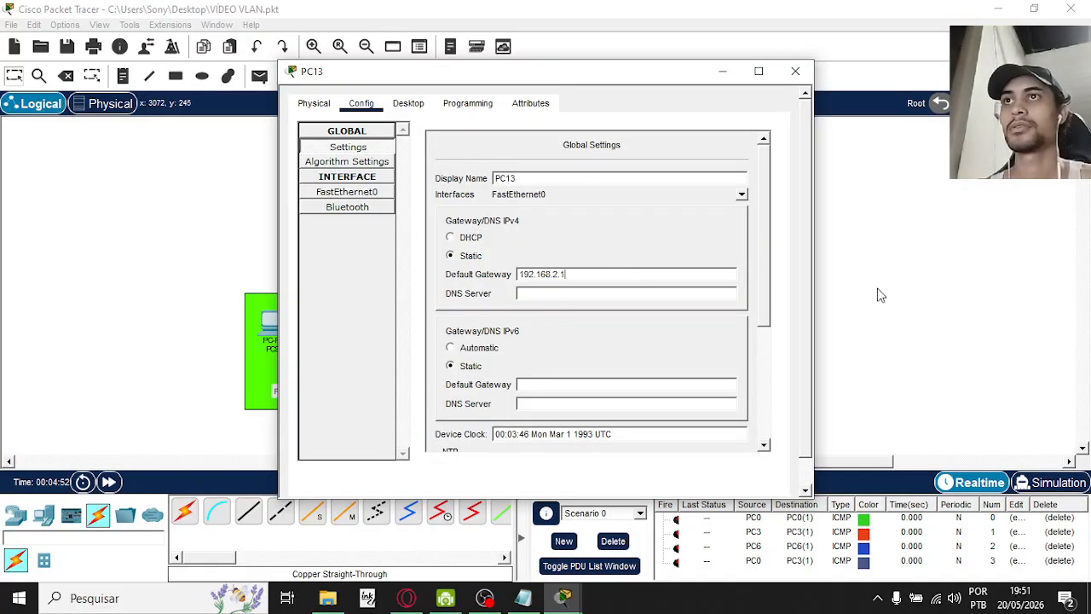
- Give PC13's FastEthernet0 interface a static IPv4 address on the 192.168.2.x network with subnet mask 255.255.255.0
{"action": "left_click", "coordinate": [347, 192]}
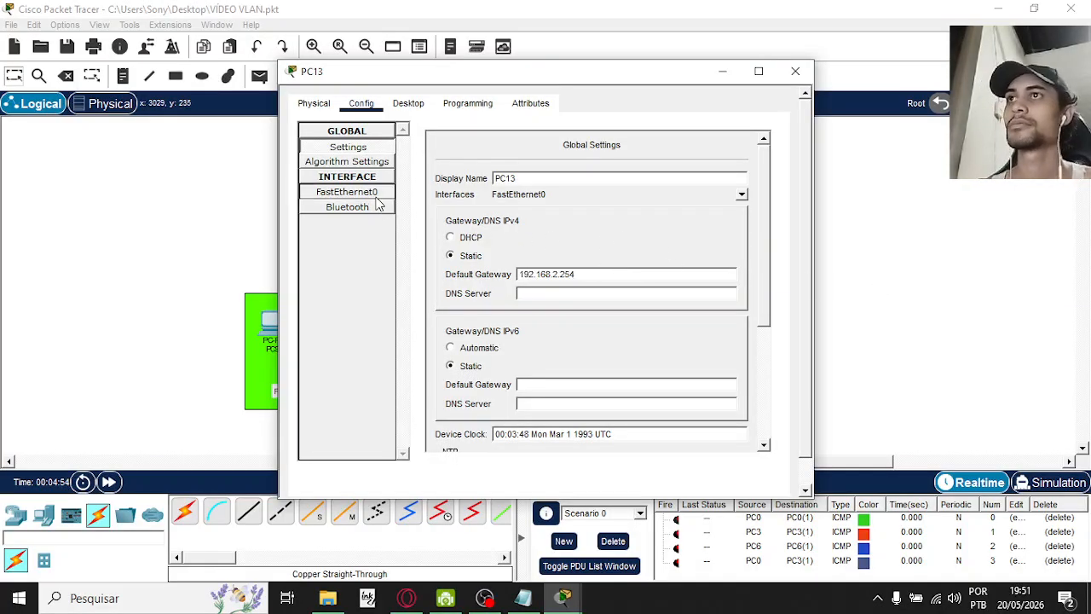
{"action": "left_click", "coordinate": [667, 263]}
{"action": "type", "text": "192.168.2.1"}
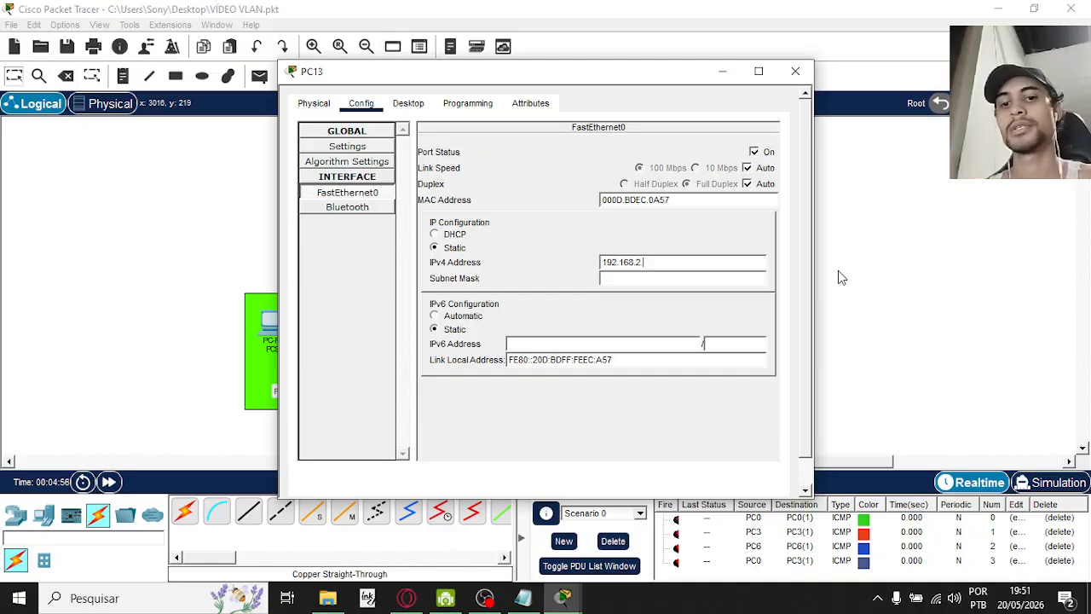
{"action": "type", "text": "2"}
{"action": "key", "text": "Tab"}
{"action": "left_click", "coordinate": [795, 71]}
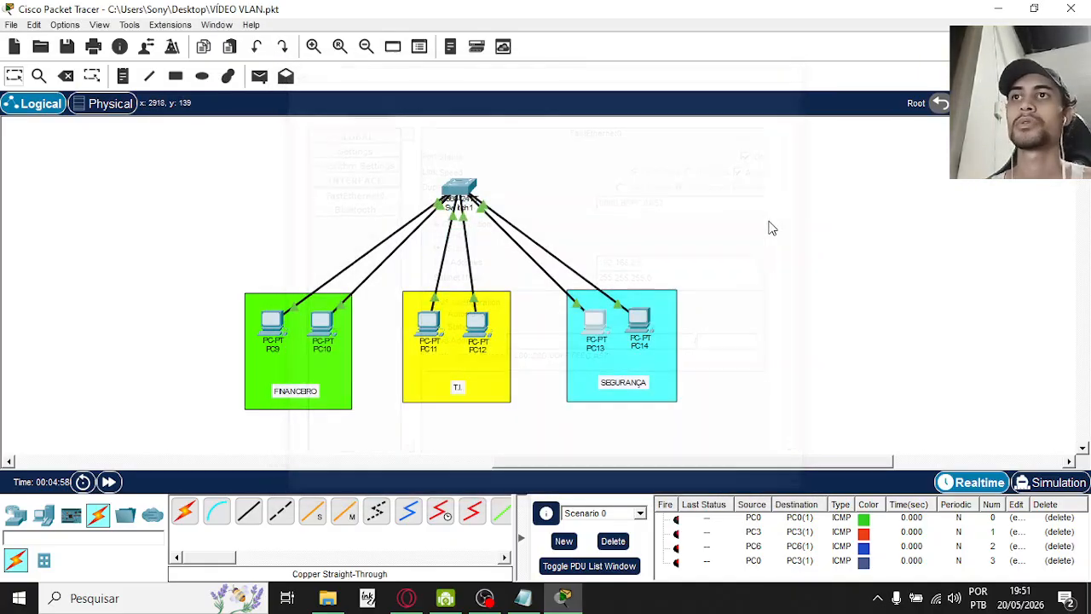
- Set PC14's IPv4 default gateway to 192.168.2.254 in its global settings
{"action": "left_click", "coordinate": [639, 322]}
{"action": "left_click", "coordinate": [351, 106]}
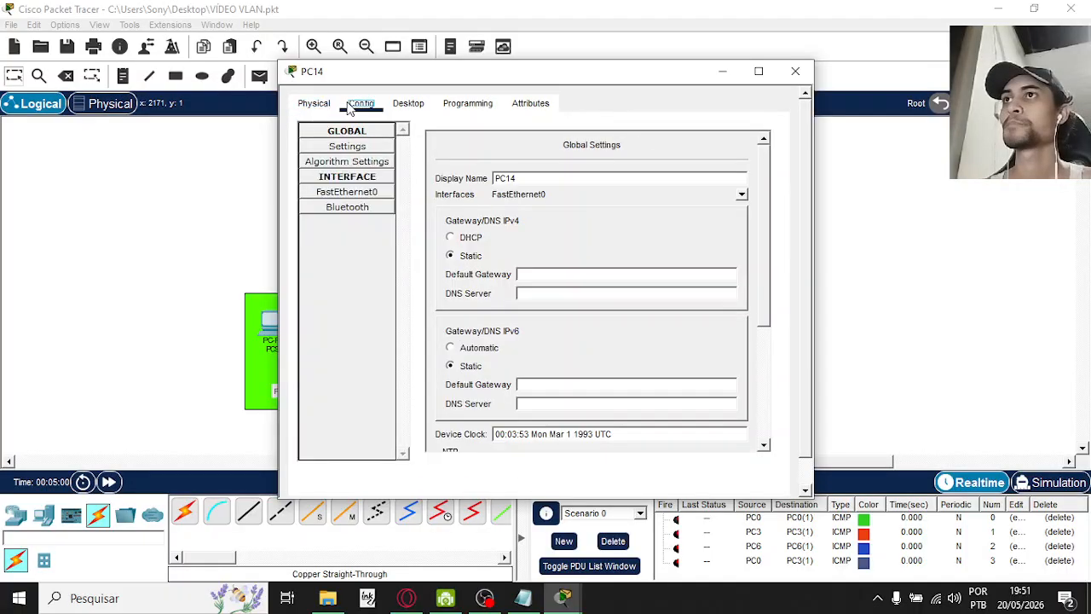
{"action": "left_click", "coordinate": [607, 275]}
{"action": "type", "text": "192.168.2.1"}
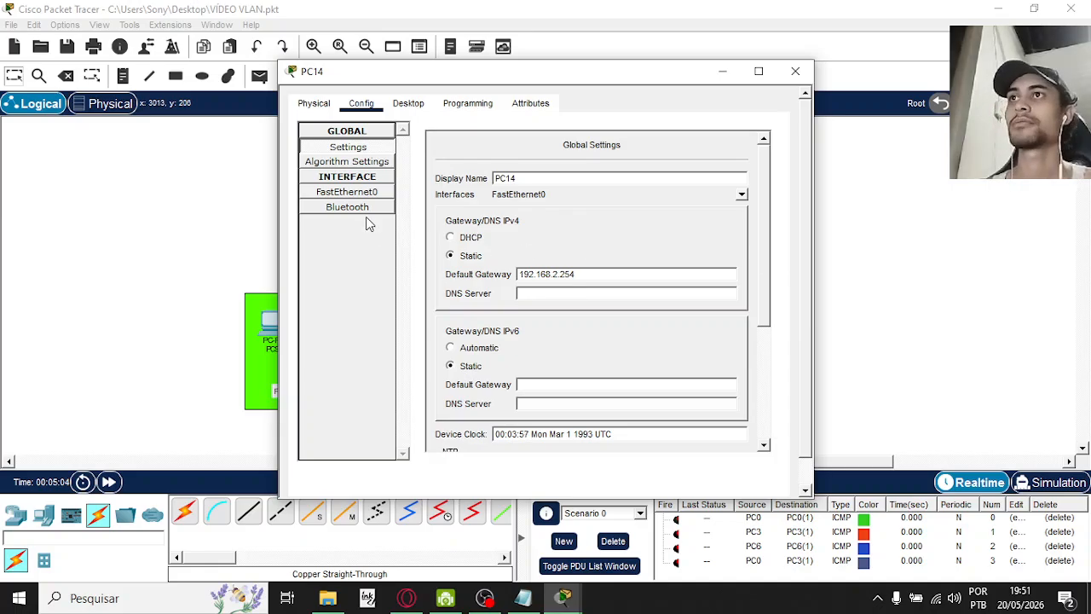
- Give PC14's FastEthernet0 interface the static IPv4 address 192.168.2.6 with subnet mask 255.255.255.0
{"action": "left_click", "coordinate": [354, 193]}
{"action": "type", "text": "192.168.2.1"}
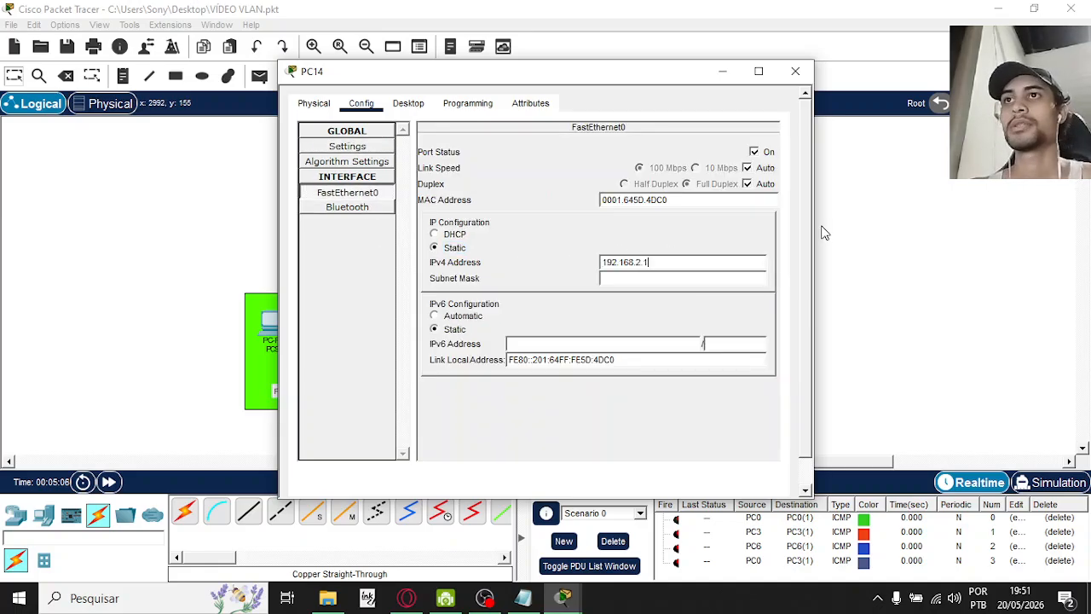
{"action": "key", "text": "Tab"}
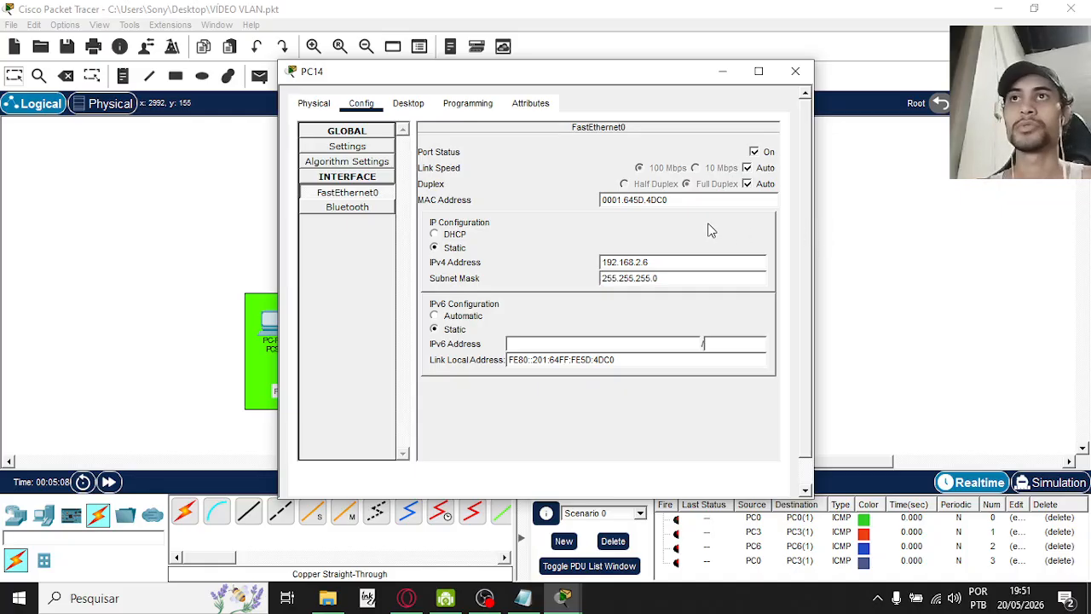
{"action": "left_click", "coordinate": [795, 71]}
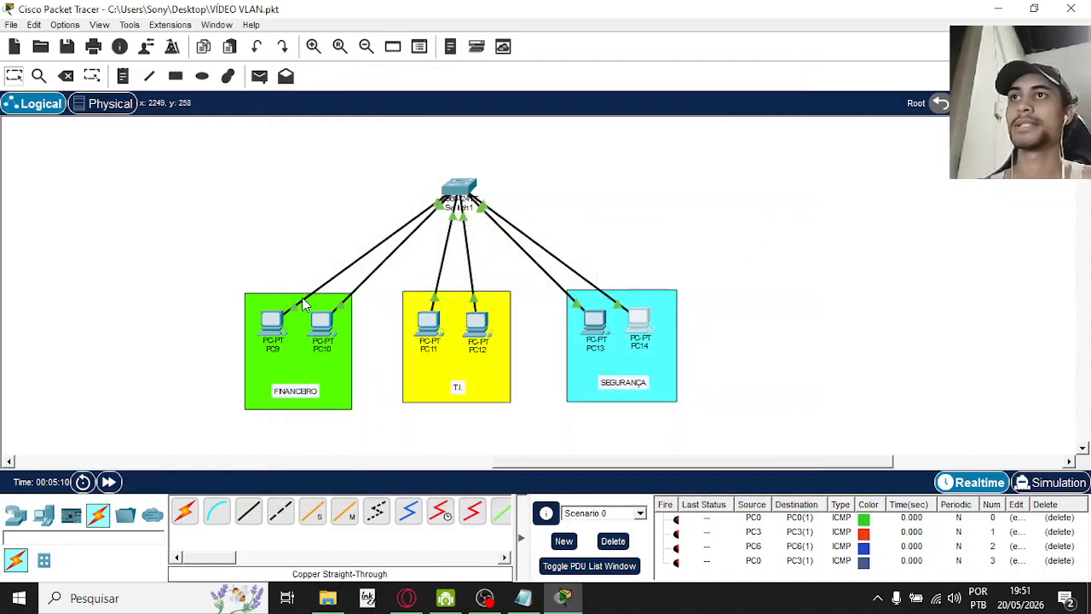
- Delete the four old ICMP entries between PC0, PC3 and PC6 from the Scenario 0 PDU list
{"action": "left_click", "coordinate": [260, 76]}
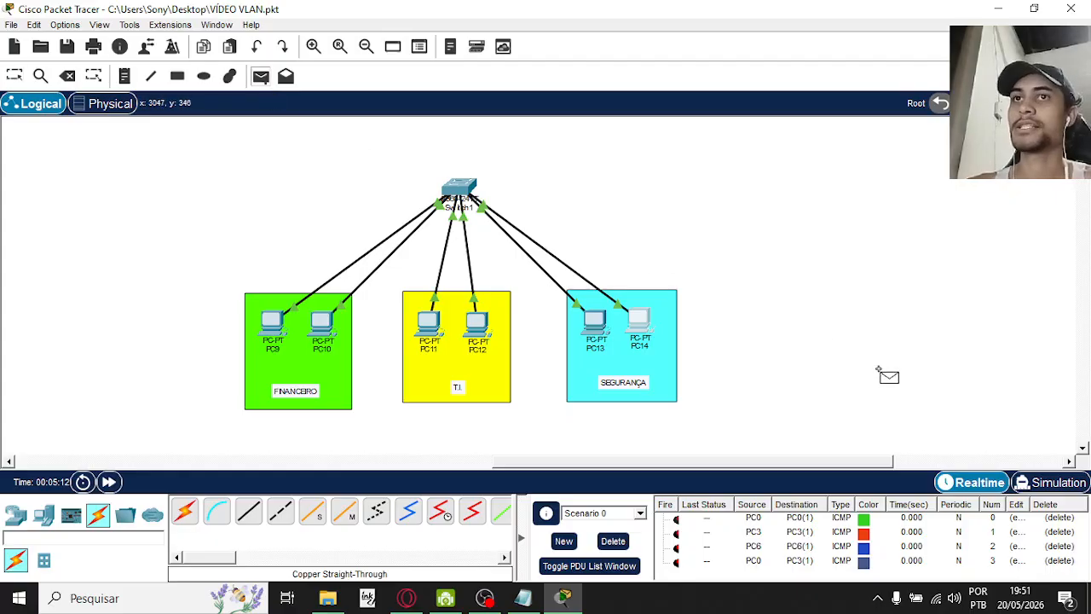
{"action": "left_click", "coordinate": [1059, 518]}
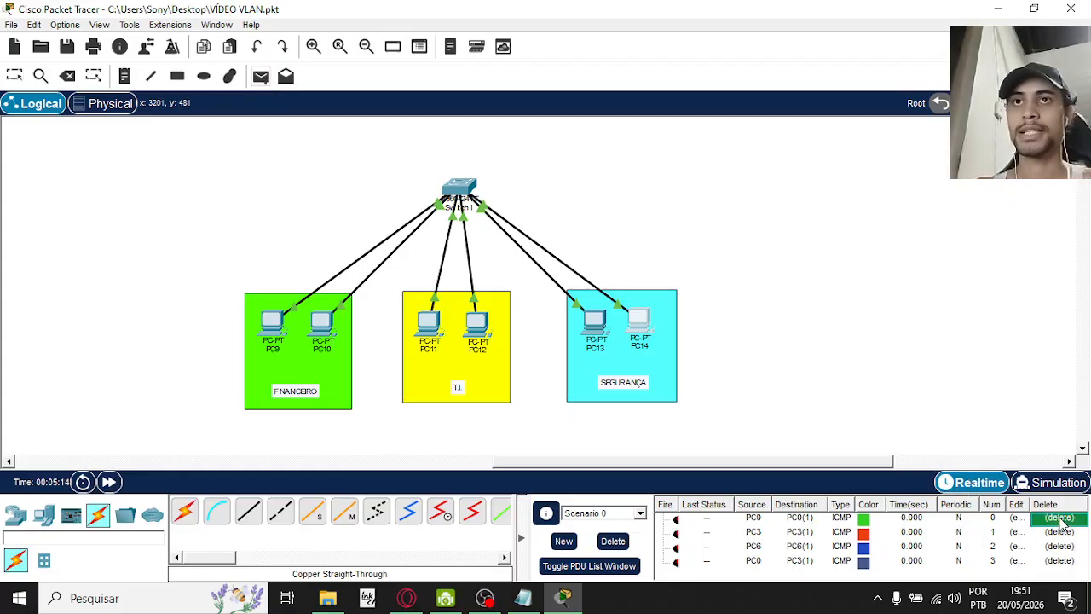
{"action": "left_click", "coordinate": [1060, 518]}
{"action": "left_click", "coordinate": [1060, 517]}
{"action": "left_click", "coordinate": [1059, 518]}
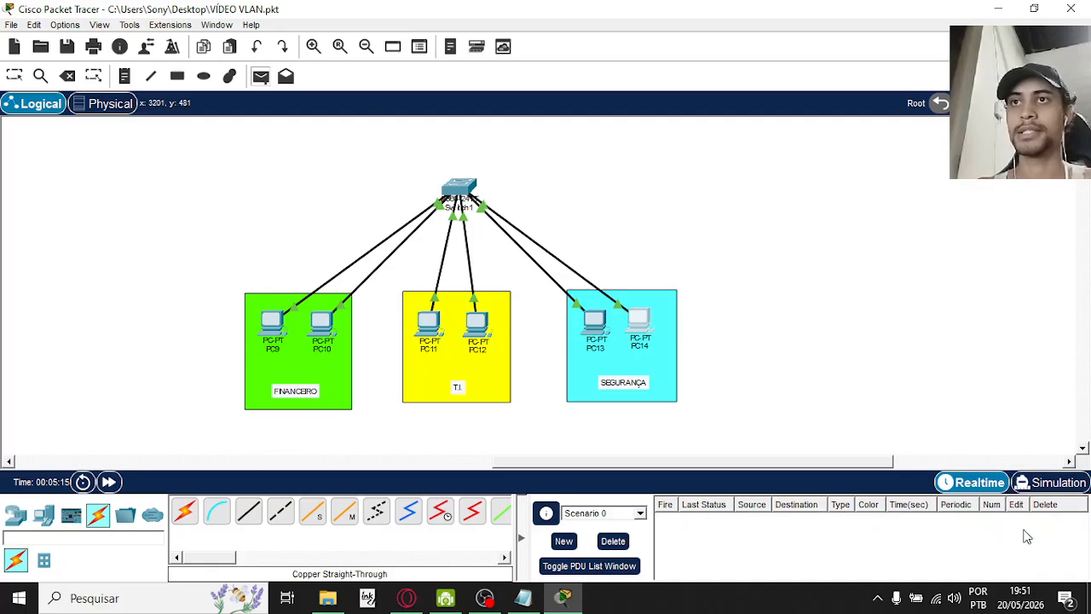
- Test connectivity within FINANCEIRO by sending a simple PDU from PC9 to PC10
{"action": "left_click", "coordinate": [262, 79]}
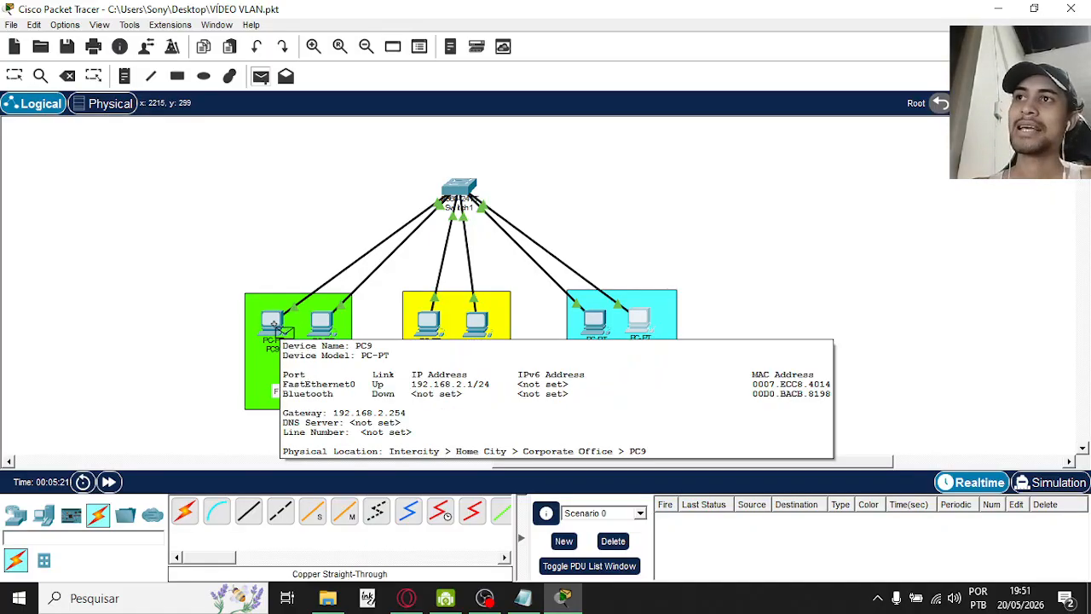
{"action": "left_click", "coordinate": [274, 327]}
{"action": "left_click", "coordinate": [329, 328]}
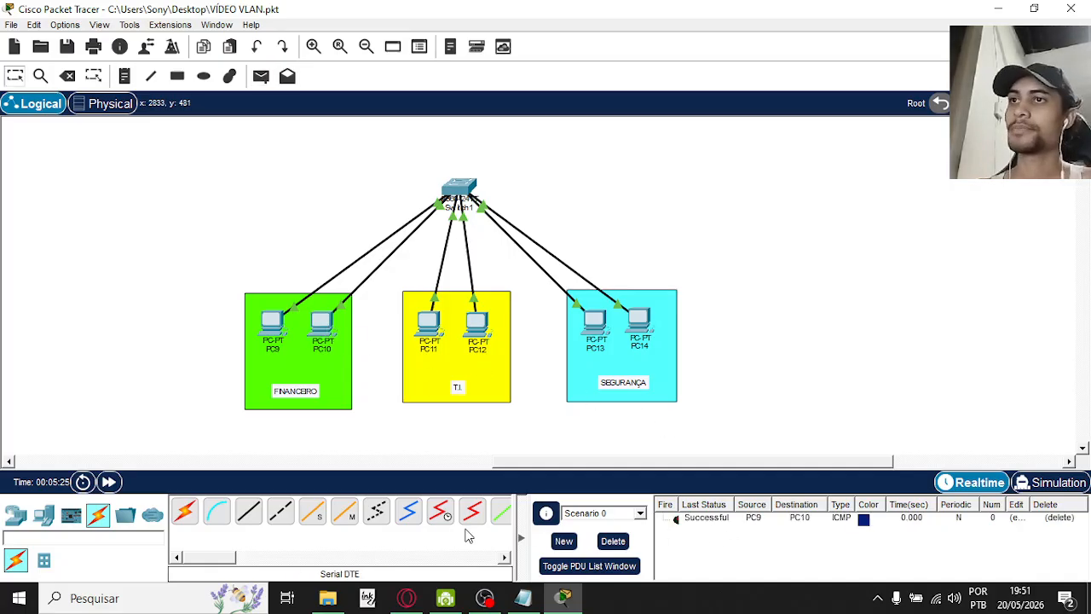
- Test connectivity between FINANCEIRO and T.I. with a simple PDU from PC9 to PC12, and clear both tests from the PDU list
{"action": "left_click", "coordinate": [260, 81]}
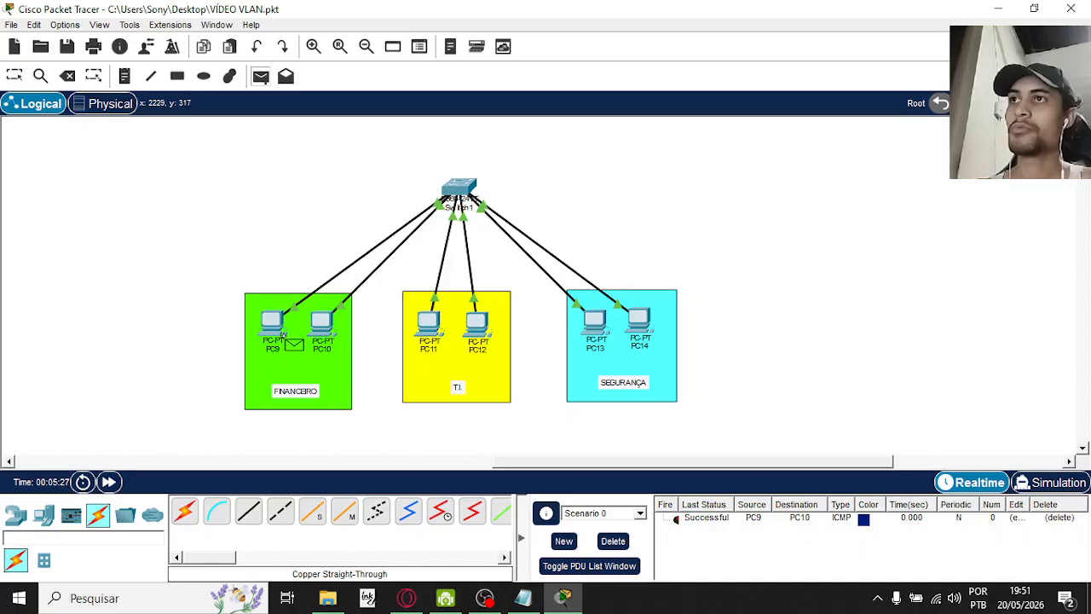
{"action": "left_click", "coordinate": [274, 325]}
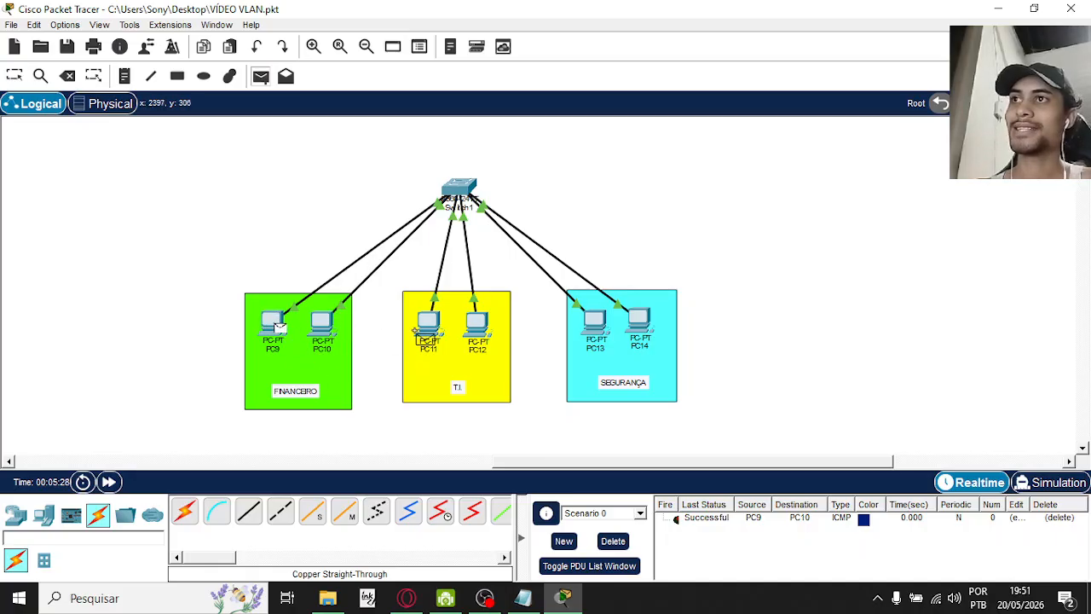
{"action": "left_click", "coordinate": [484, 328]}
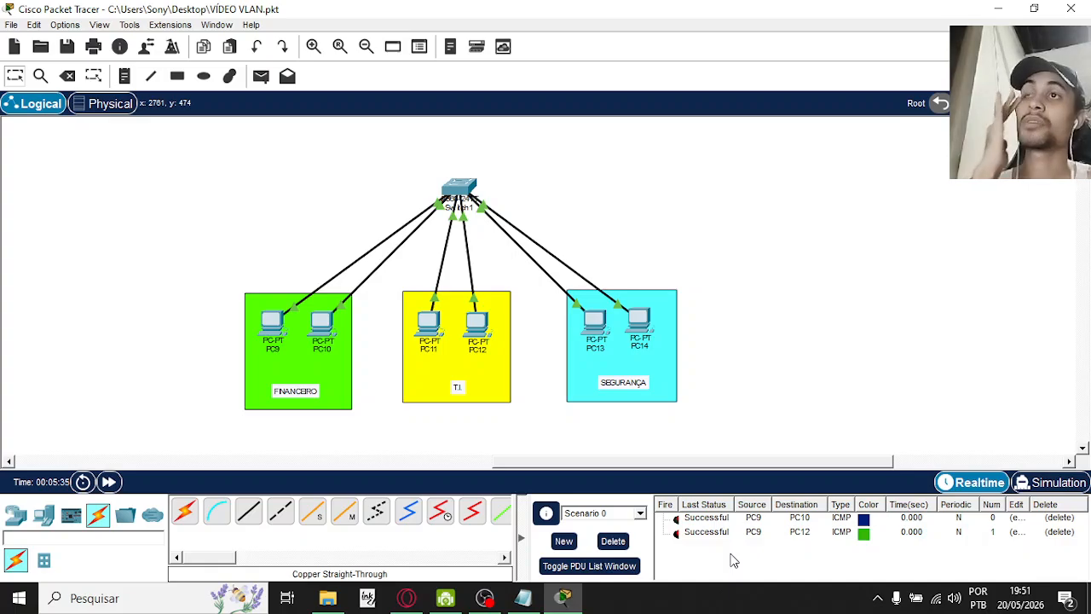
{"action": "left_click", "coordinate": [1064, 519]}
{"action": "left_click", "coordinate": [1063, 518]}
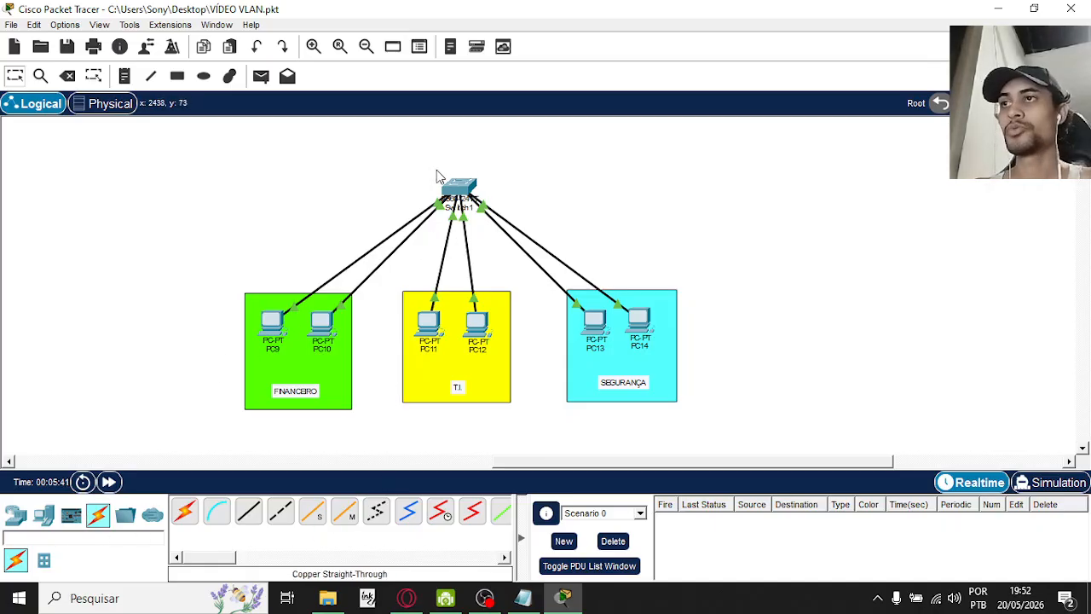
- Place a Laptop-PT end device in the empty workspace area above and left of the FINANCEIRO department
{"action": "left_click", "coordinate": [44, 515]}
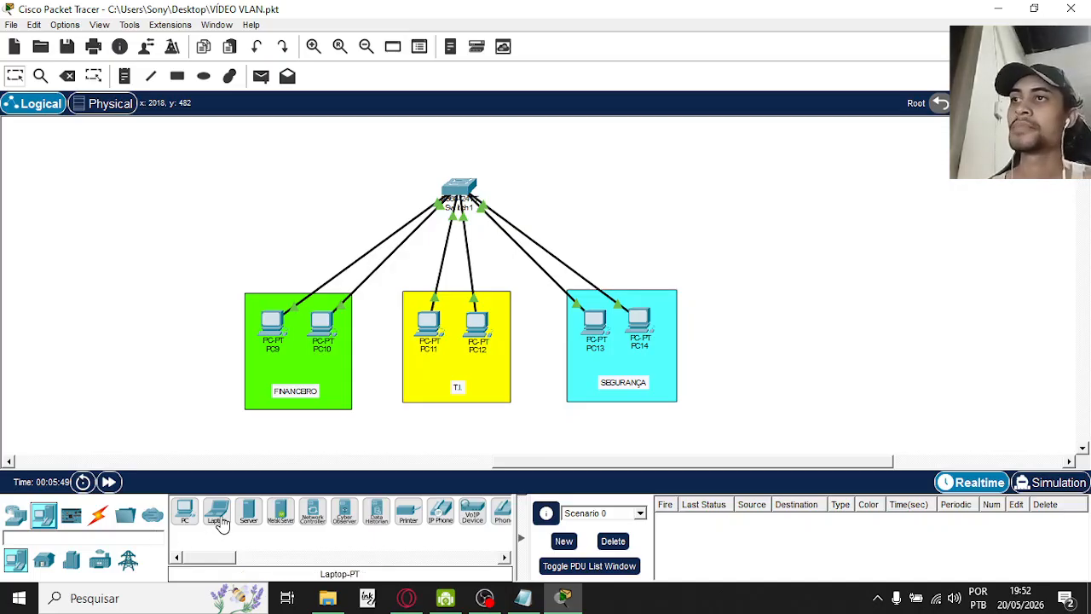
{"action": "left_click_drag", "start_coordinate": [220, 523], "coordinate": [167, 164]}
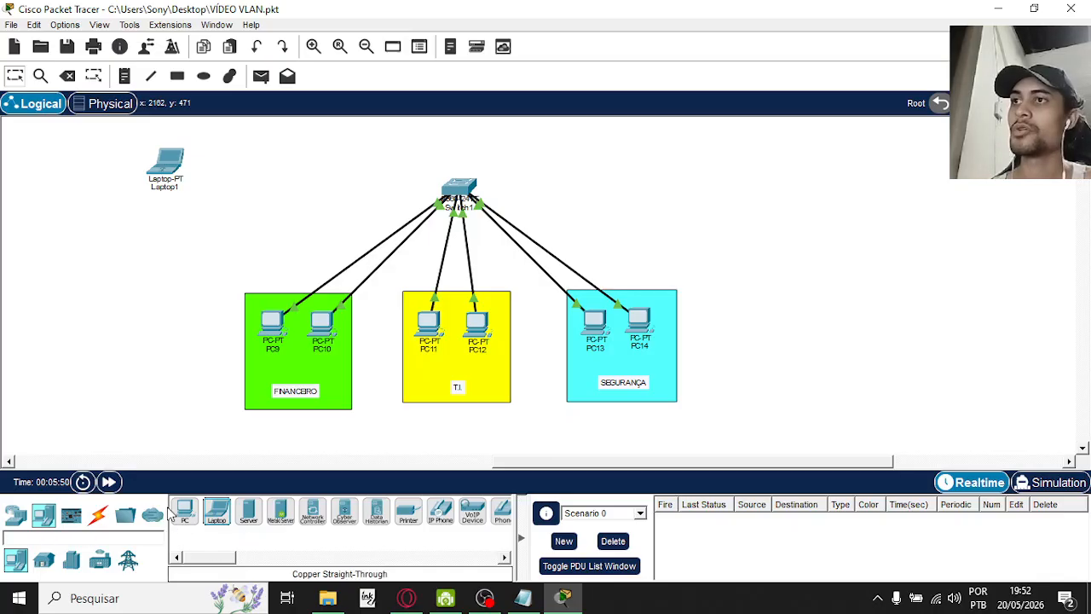
{"action": "left_click_drag", "start_coordinate": [184, 513], "coordinate": [168, 226]}
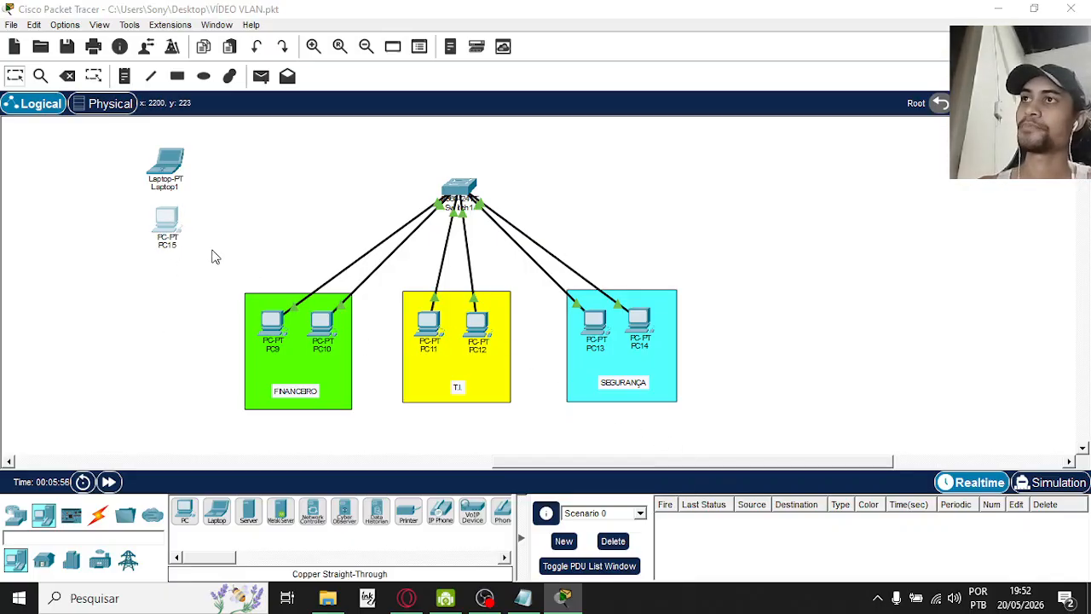
{"action": "key", "text": "Delete"}
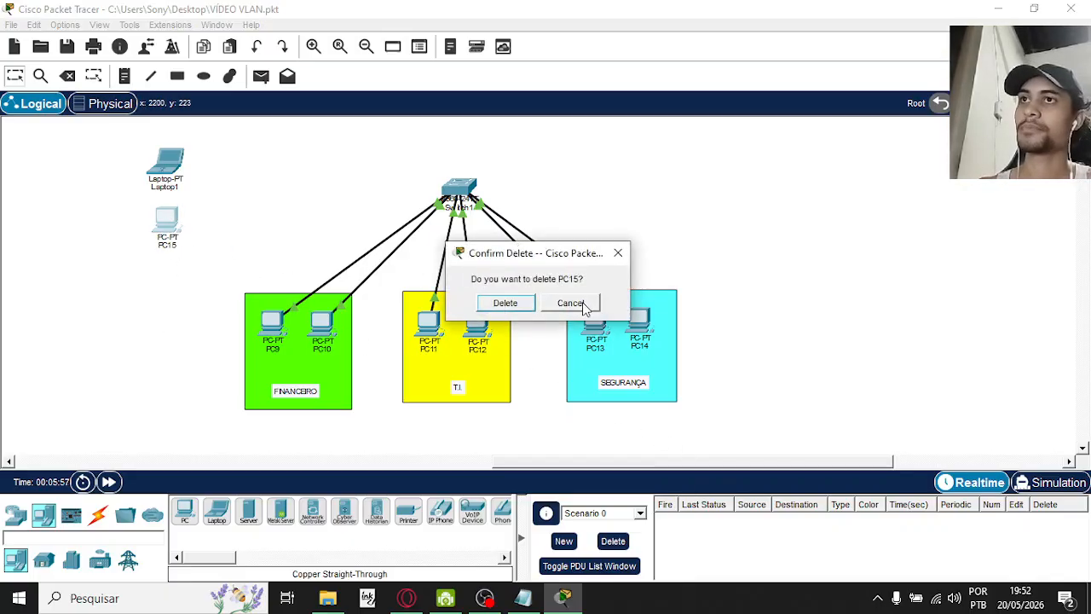
{"action": "left_click", "coordinate": [505, 303]}
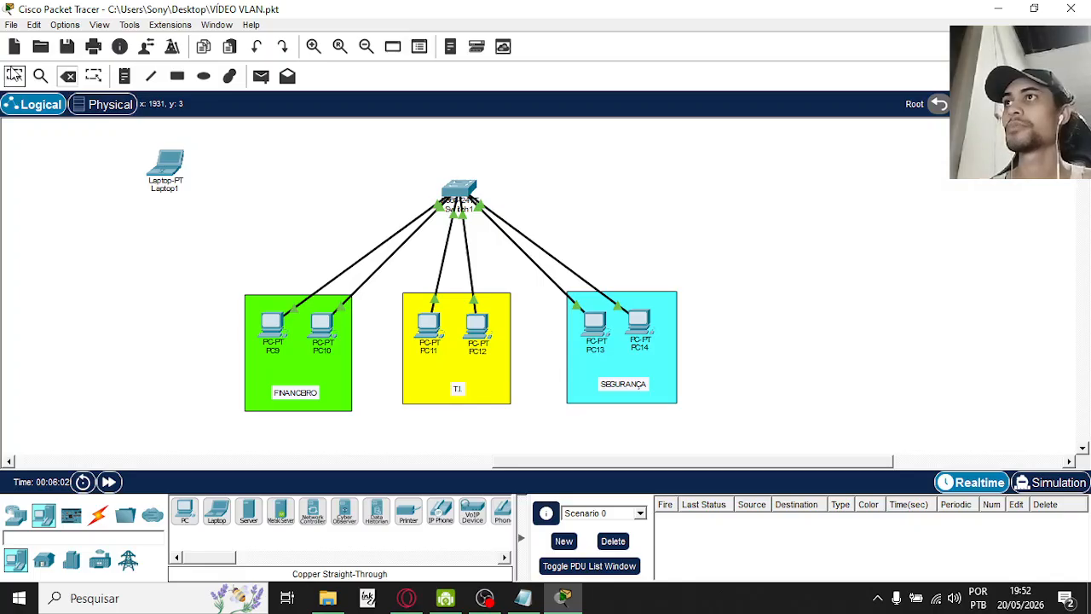
{"action": "left_click", "coordinate": [15, 76]}
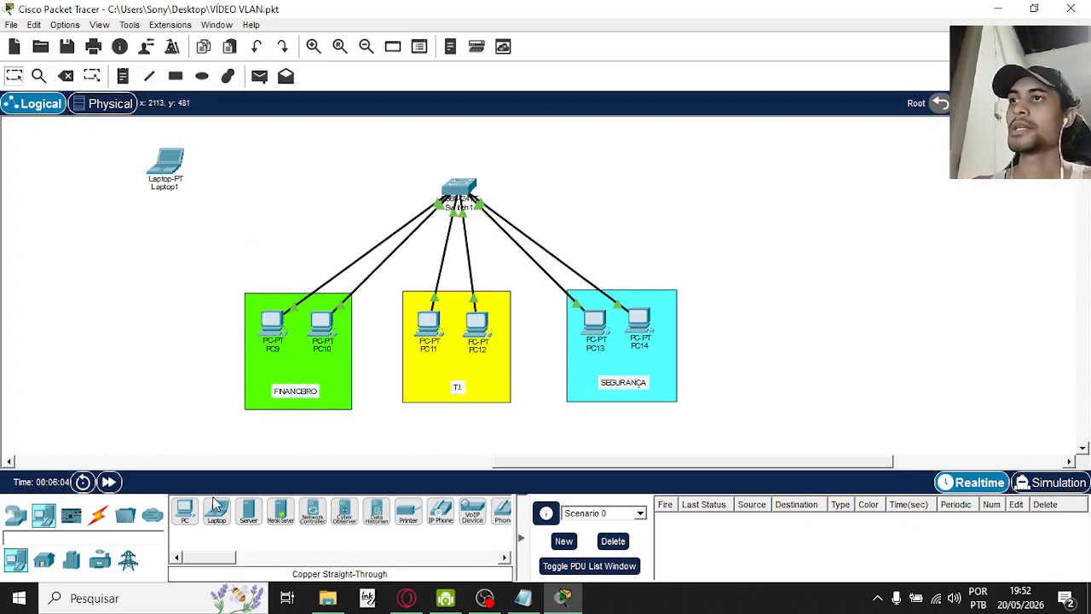
- Examine the enlarged physical view of Switch1, including its console, FastEthernet and Gigabit ports, and close the device window
{"action": "left_click", "coordinate": [461, 185]}
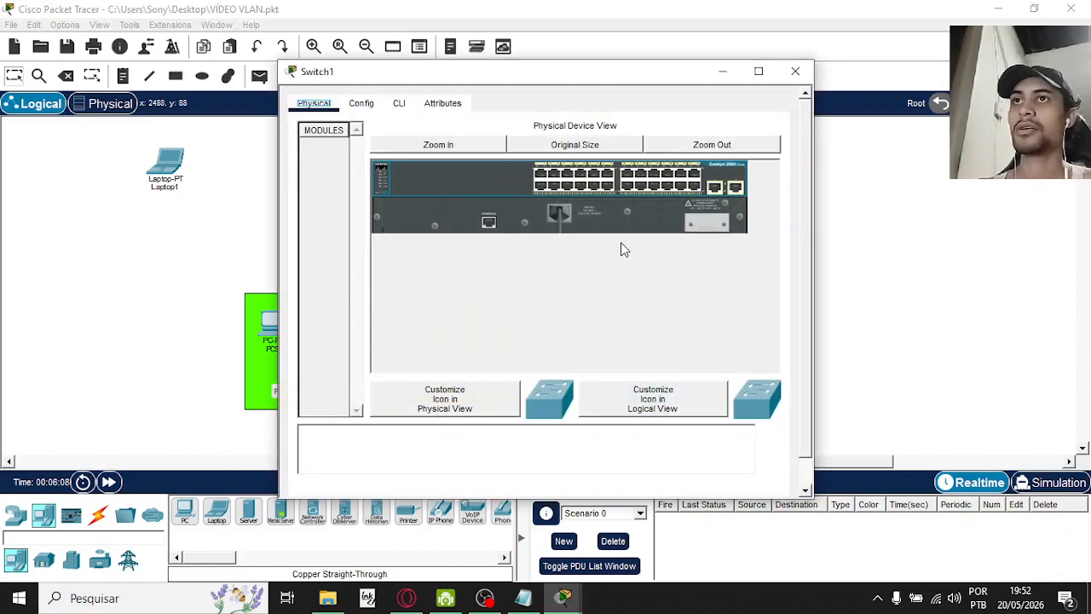
{"action": "left_click", "coordinate": [465, 146]}
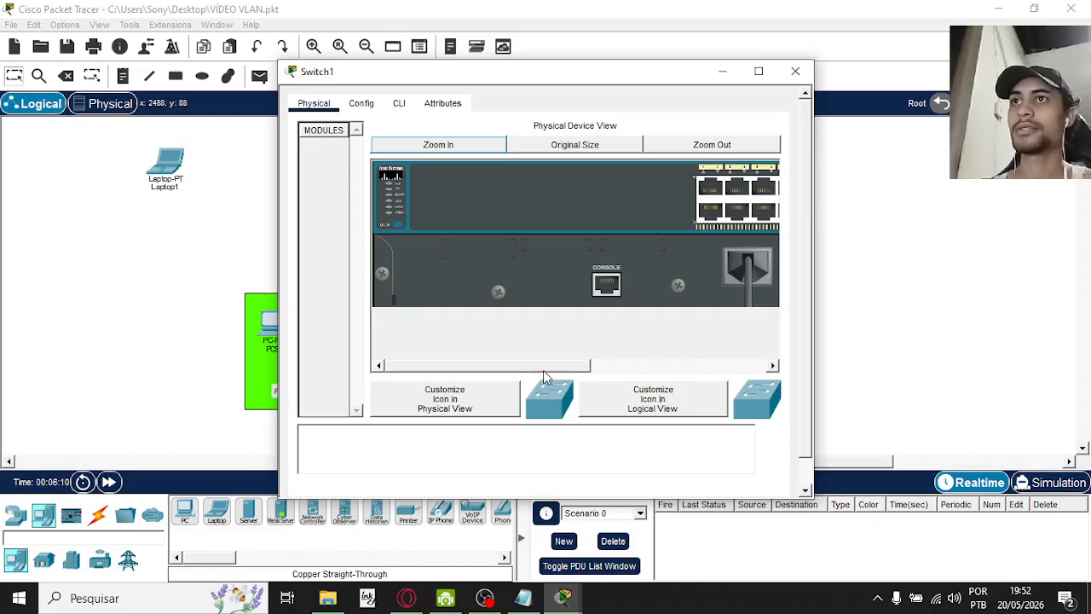
{"action": "left_click_drag", "start_coordinate": [530, 367], "coordinate": [671, 365]}
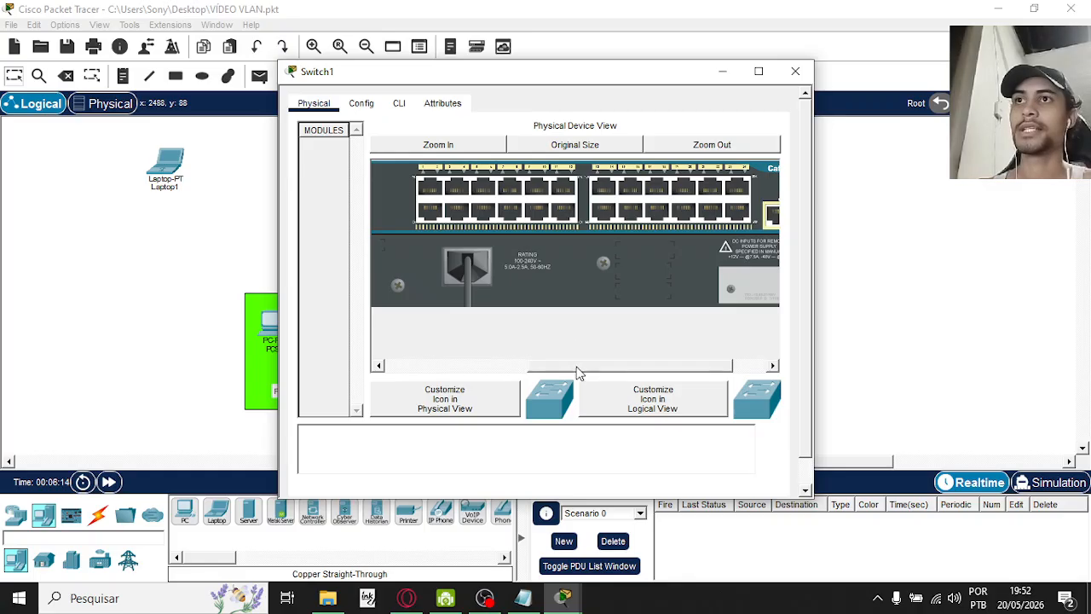
{"action": "left_click_drag", "start_coordinate": [577, 368], "coordinate": [668, 365]}
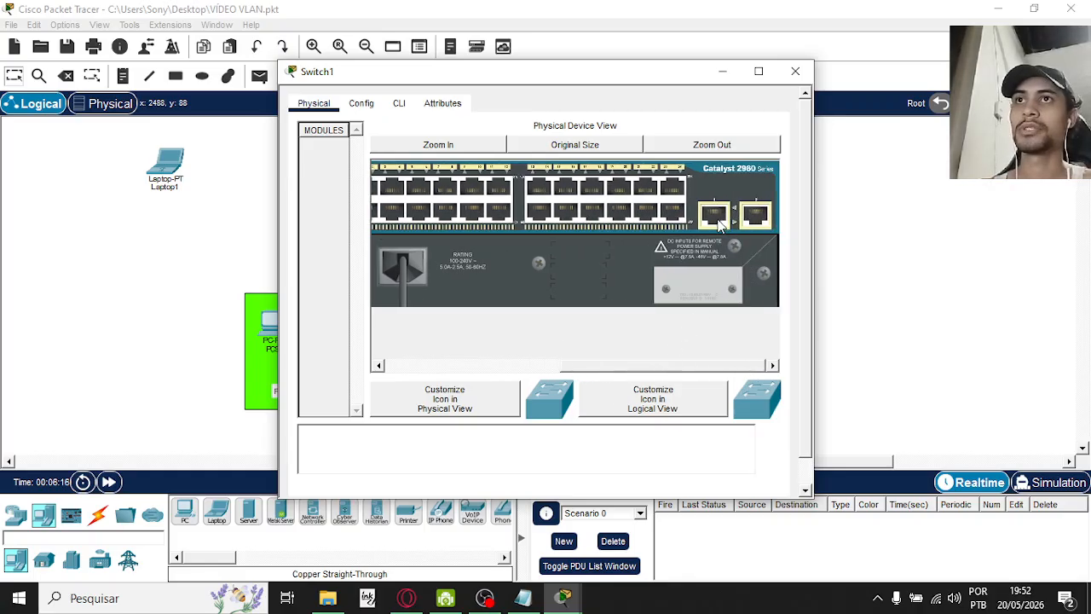
{"action": "left_click_drag", "start_coordinate": [672, 366], "coordinate": [514, 378]}
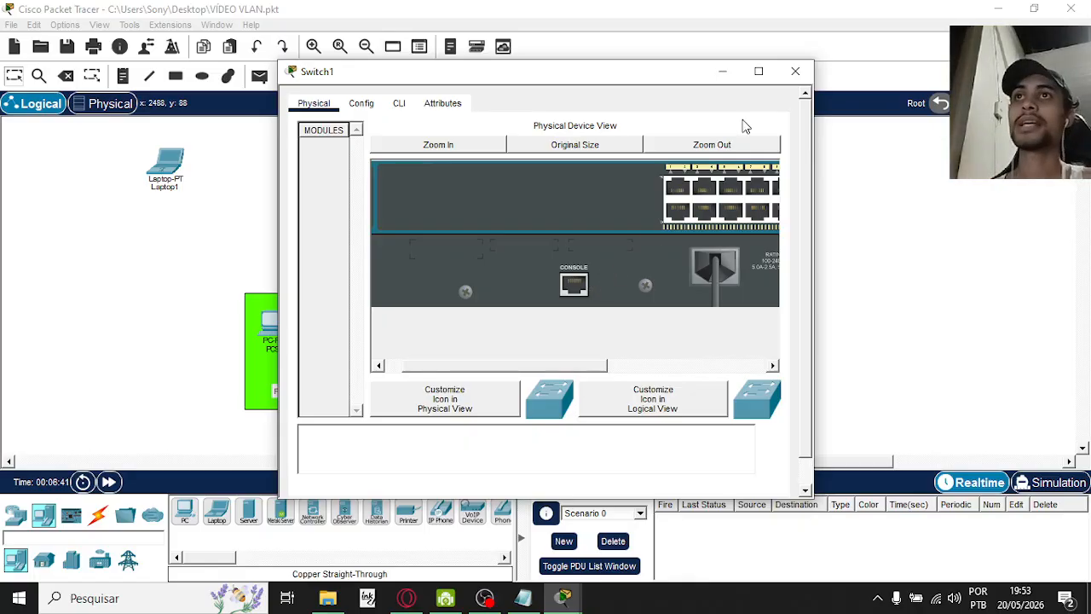
{"action": "left_click", "coordinate": [795, 72]}
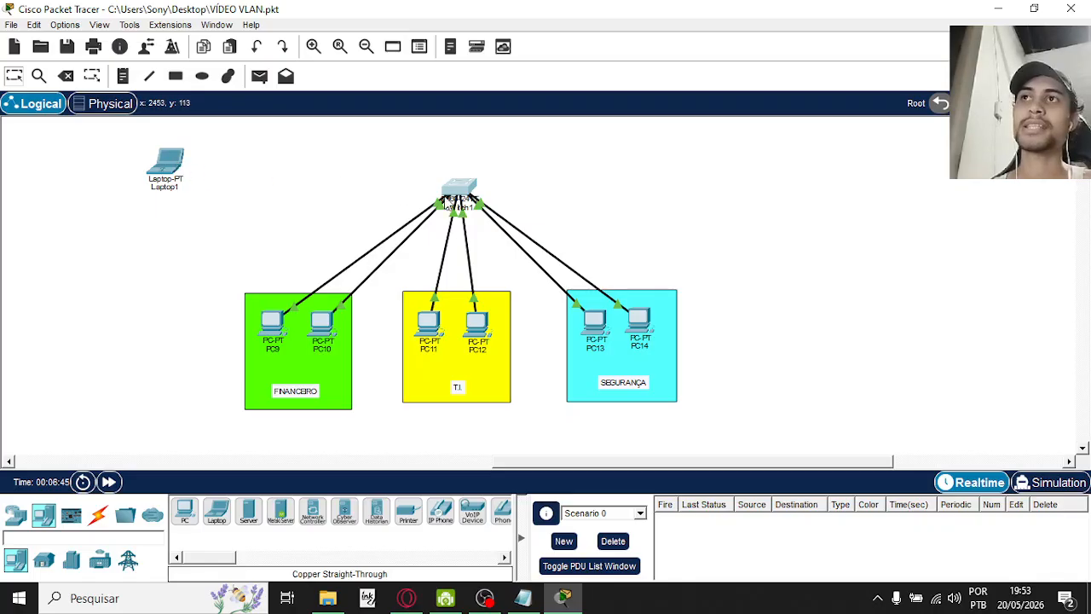
- Connect Laptop1's RS 232 port to Switch1's Console port with a console cable, and move the laptop closer to the FINANCEIRO department
{"action": "left_click", "coordinate": [98, 514]}
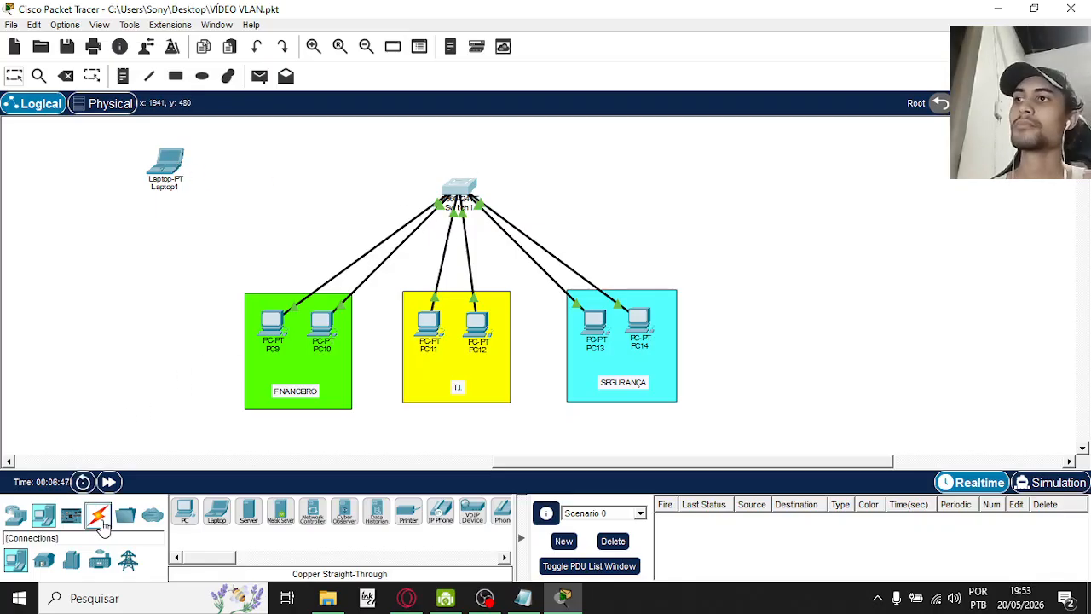
{"action": "left_click", "coordinate": [221, 517]}
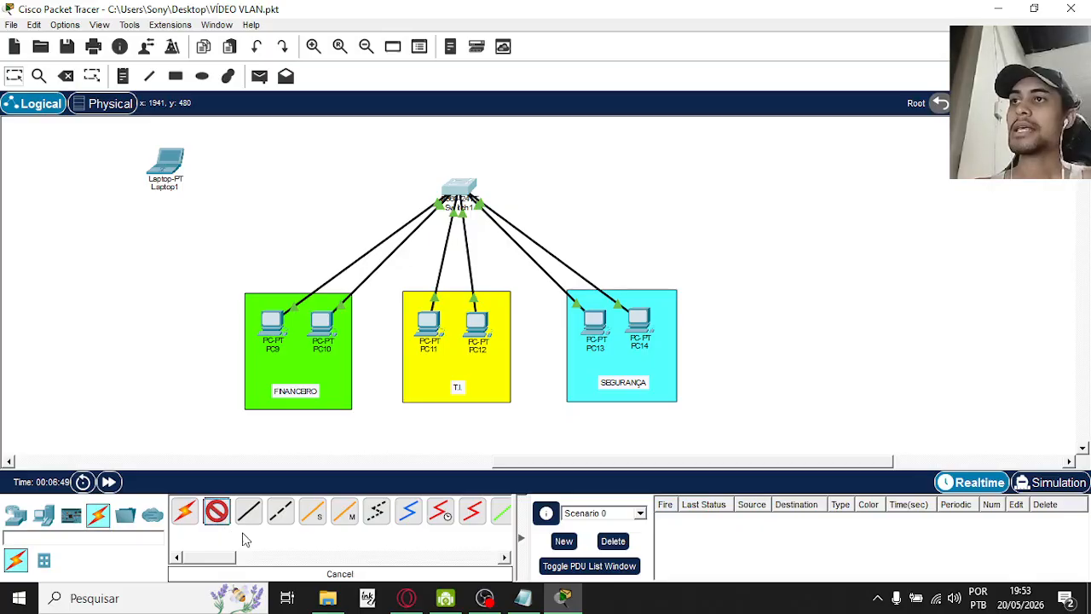
{"action": "left_click", "coordinate": [219, 517]}
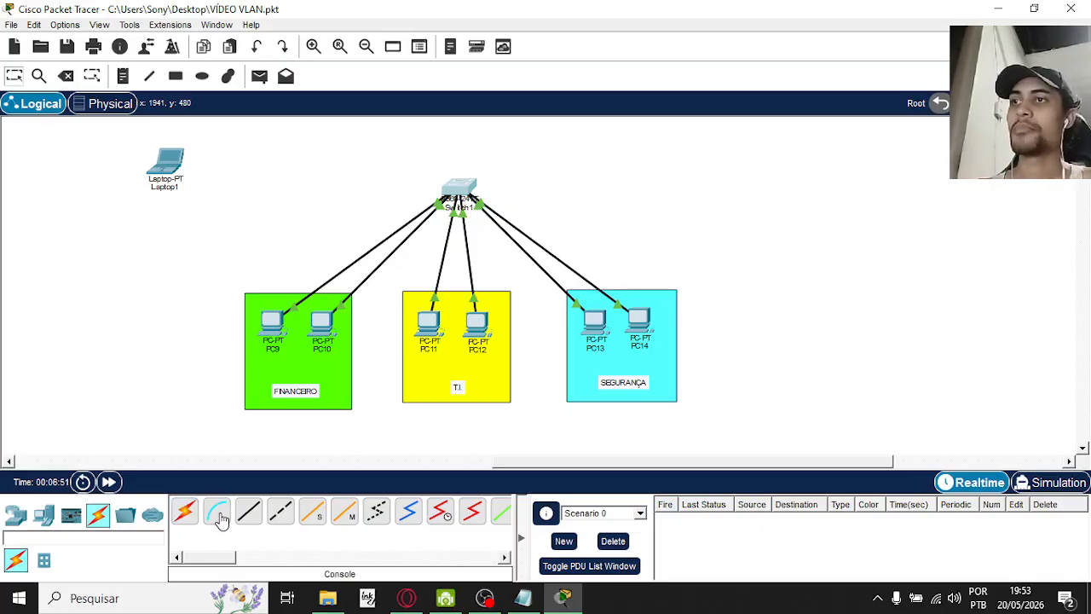
{"action": "left_click", "coordinate": [219, 516]}
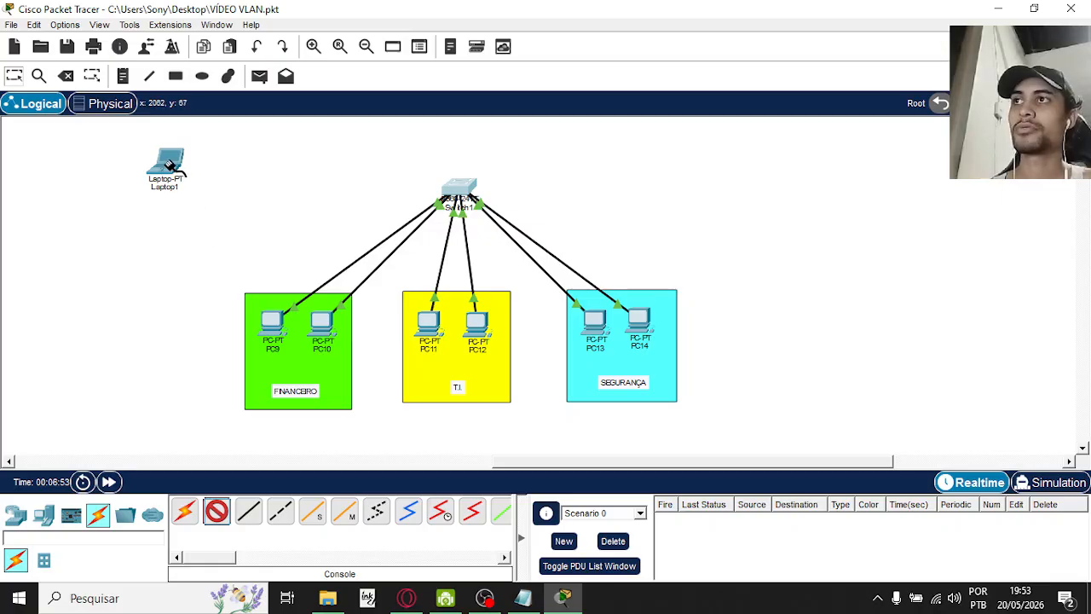
{"action": "left_click", "coordinate": [171, 168]}
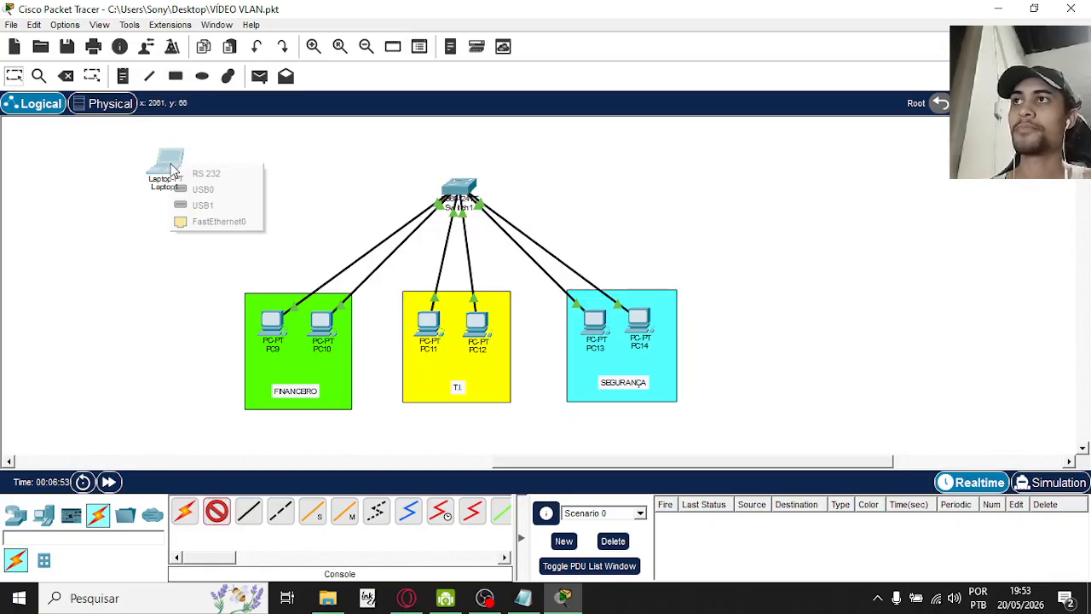
{"action": "left_click", "coordinate": [241, 177]}
{"action": "left_click", "coordinate": [463, 188]}
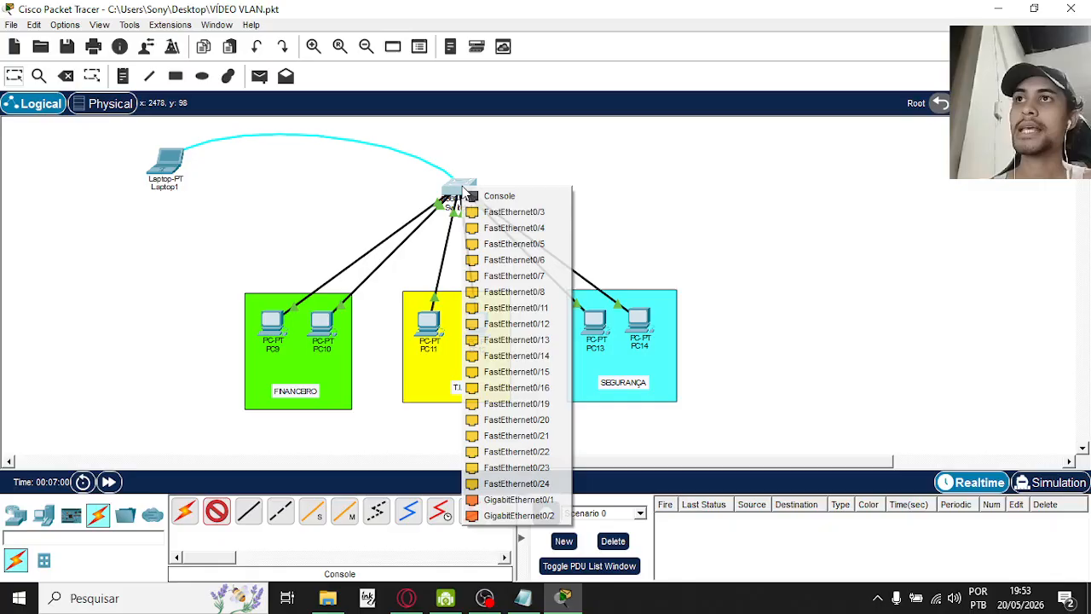
{"action": "left_click", "coordinate": [532, 200]}
{"action": "left_click_drag", "start_coordinate": [177, 179], "coordinate": [246, 205]}
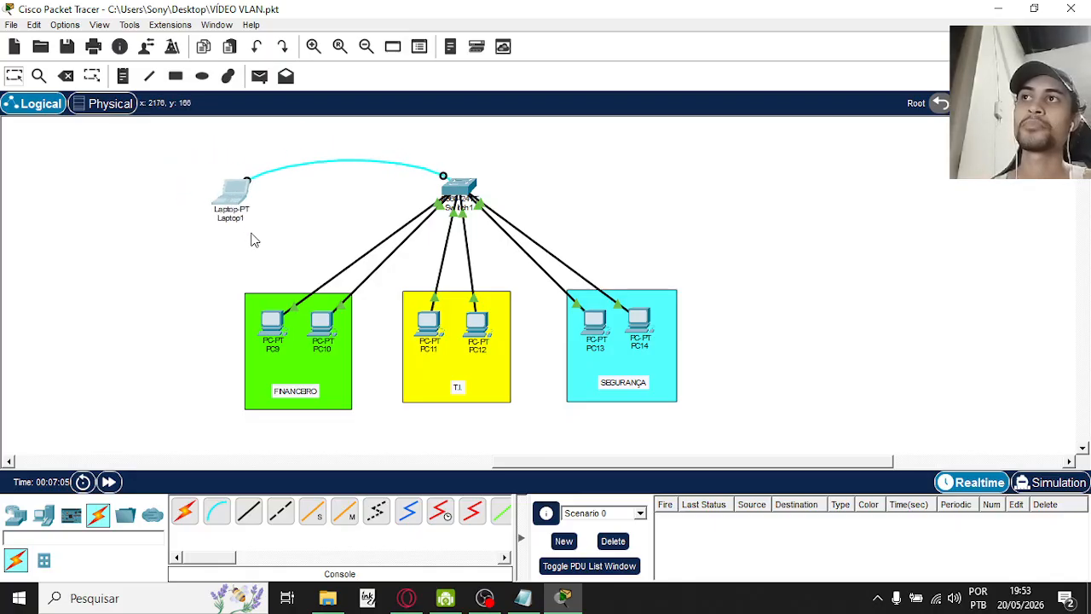
- Start a terminal session on Laptop1 with the default port configuration and bring up the switch's command prompt
{"action": "left_click", "coordinate": [229, 194]}
{"action": "left_click", "coordinate": [409, 103]}
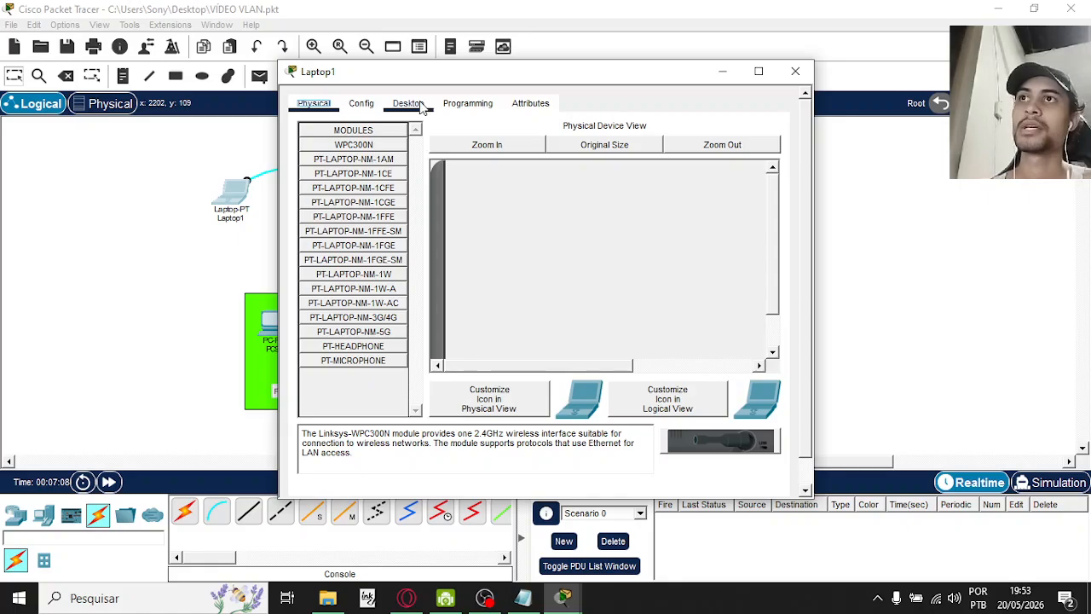
{"action": "scroll", "coordinate": [670, 398], "scroll_direction": "down", "scroll_amount": 3}
{"action": "scroll", "coordinate": [670, 391], "scroll_direction": "down", "scroll_amount": 2}
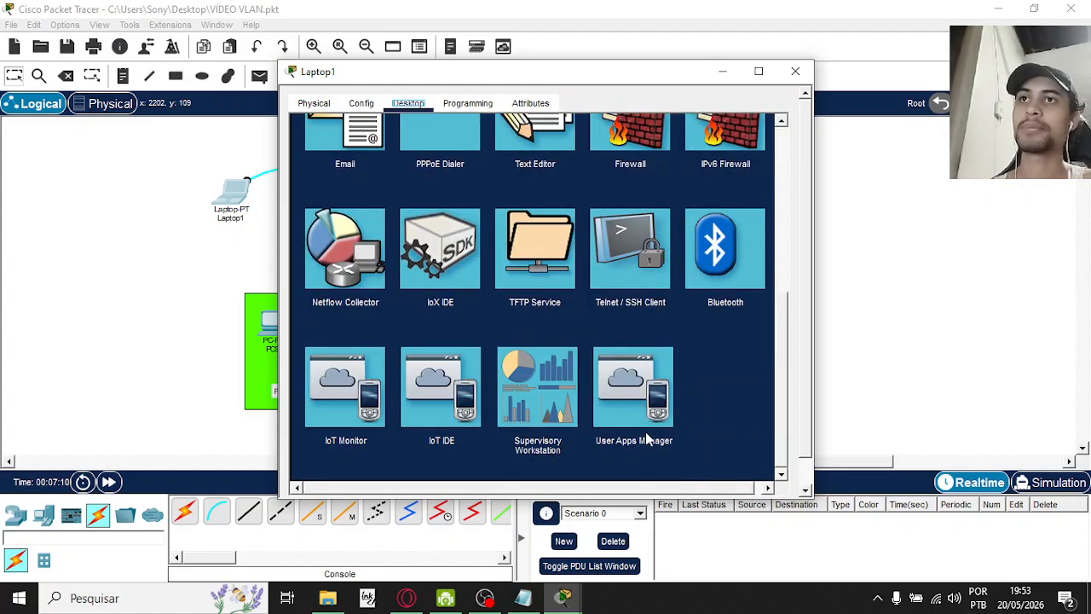
{"action": "scroll", "coordinate": [670, 391], "scroll_direction": "up", "scroll_amount": 5}
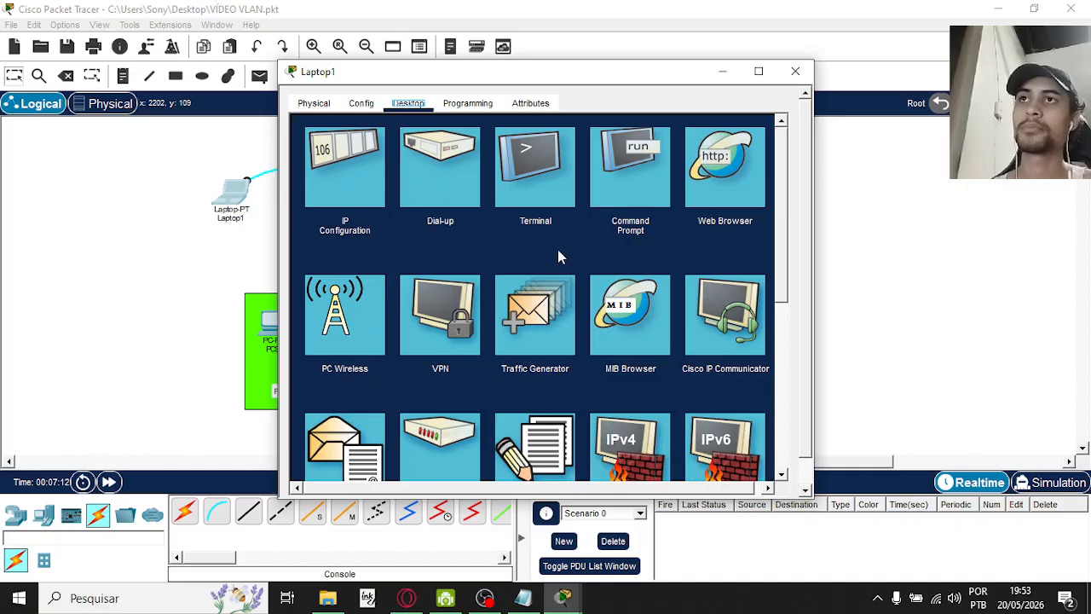
{"action": "left_click_drag", "start_coordinate": [601, 80], "coordinate": [730, 80]}
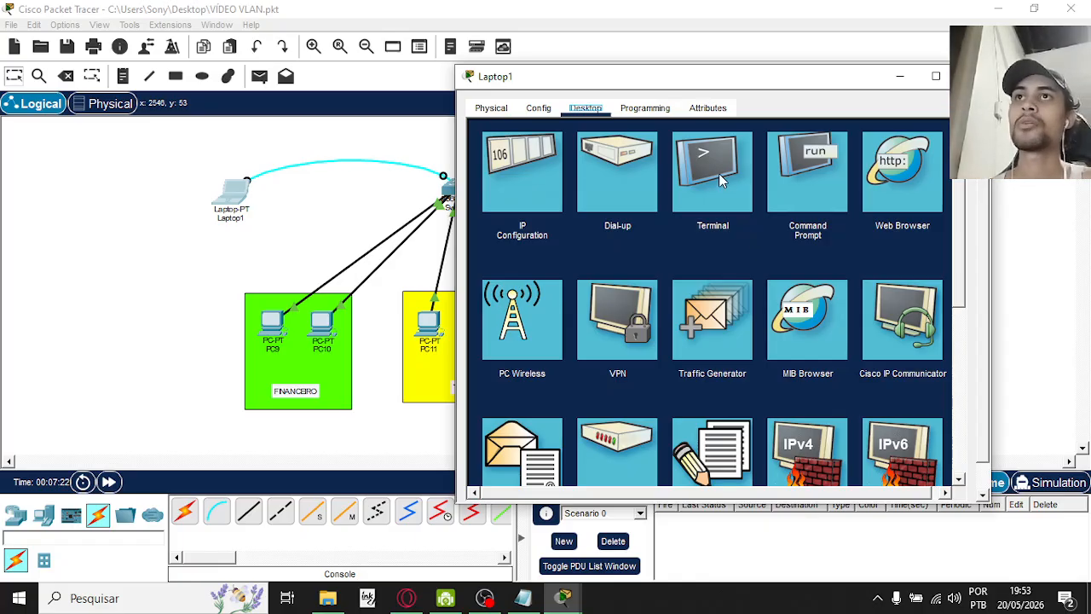
{"action": "left_click", "coordinate": [484, 111]}
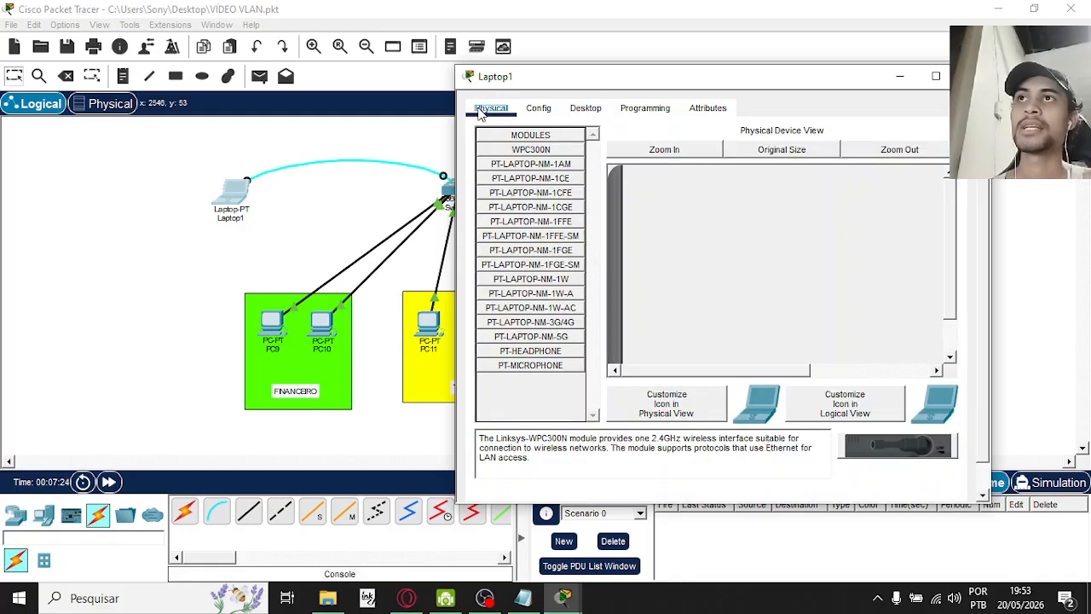
{"action": "left_click", "coordinate": [595, 119]}
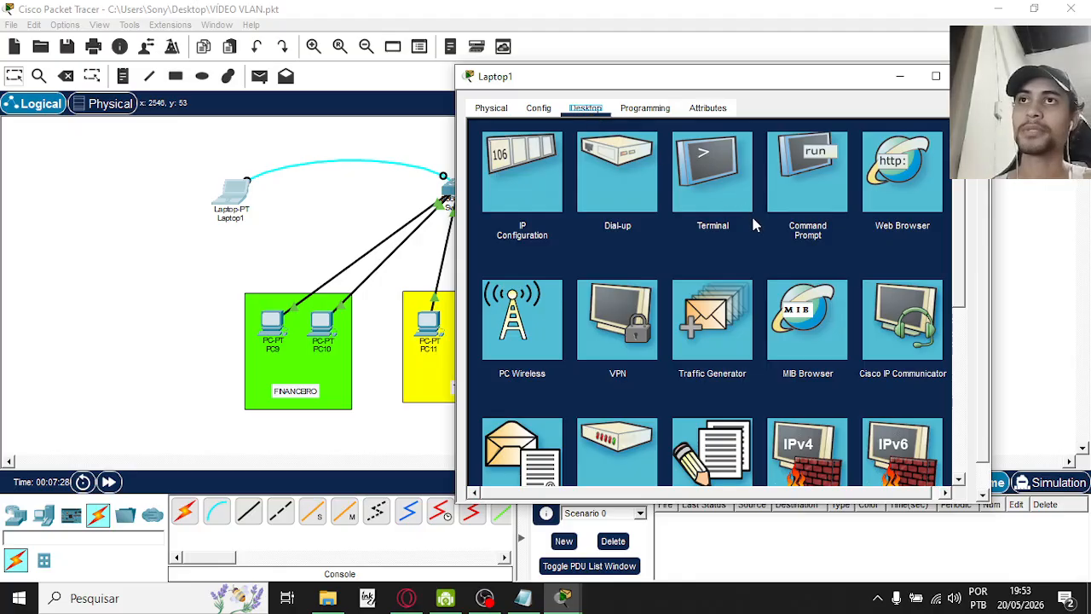
{"action": "left_click", "coordinate": [713, 164]}
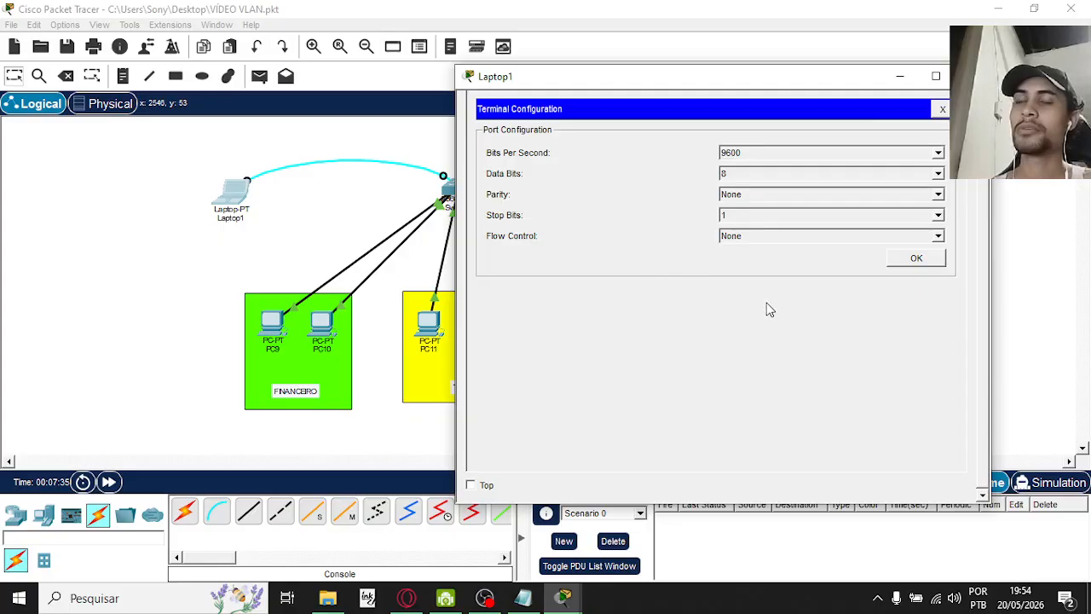
{"action": "left_click", "coordinate": [913, 259]}
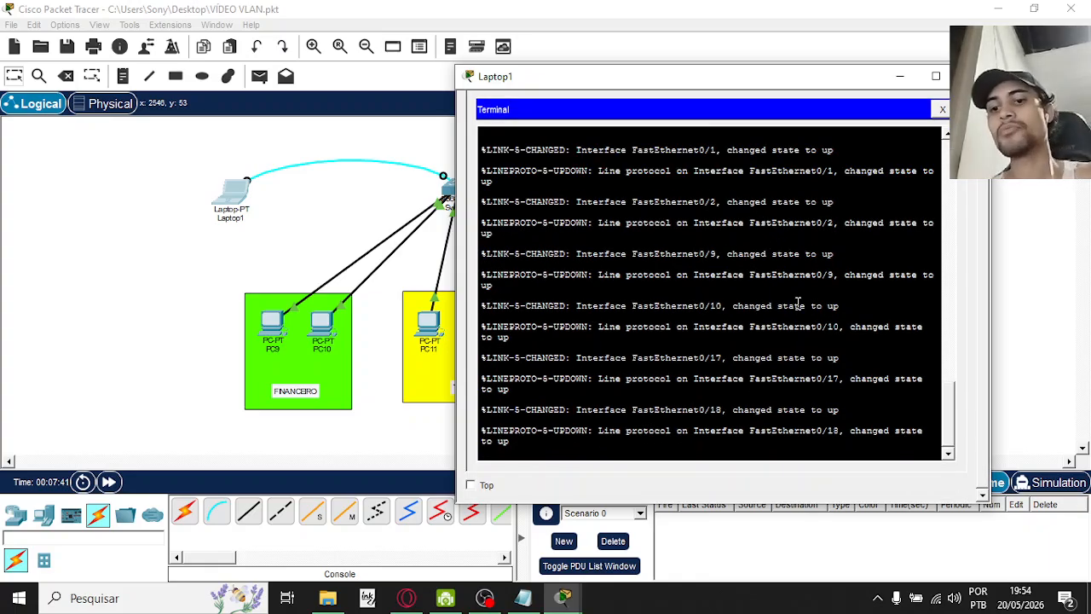
{"action": "key", "text": "Return"}
{"action": "type", "text": "SHDUHSUDHUS"}
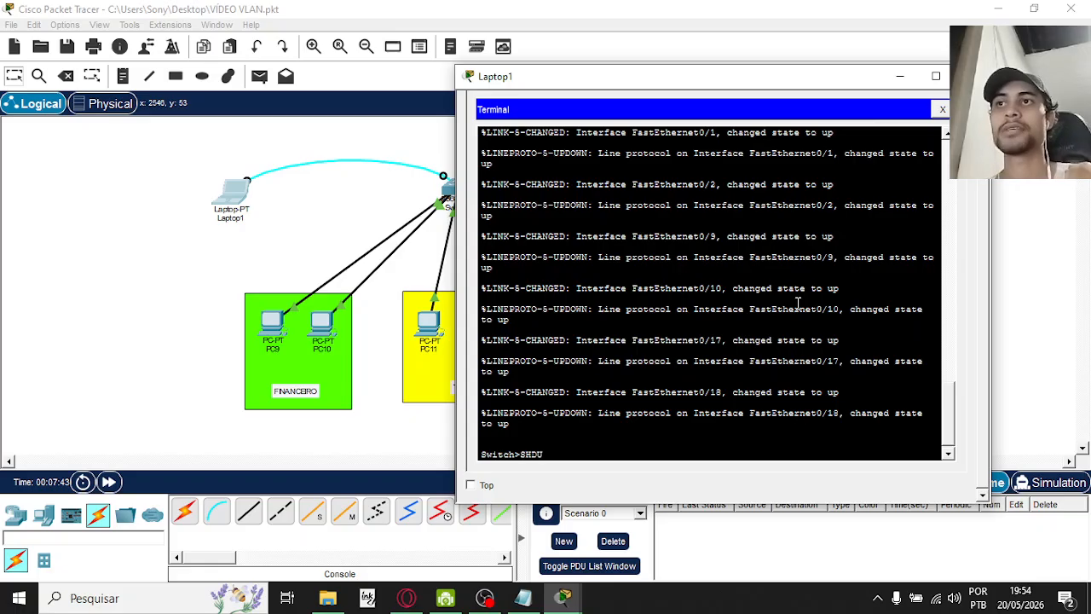
{"action": "key", "text": "BackSpace"}
{"action": "key", "text": "BackSpace"}
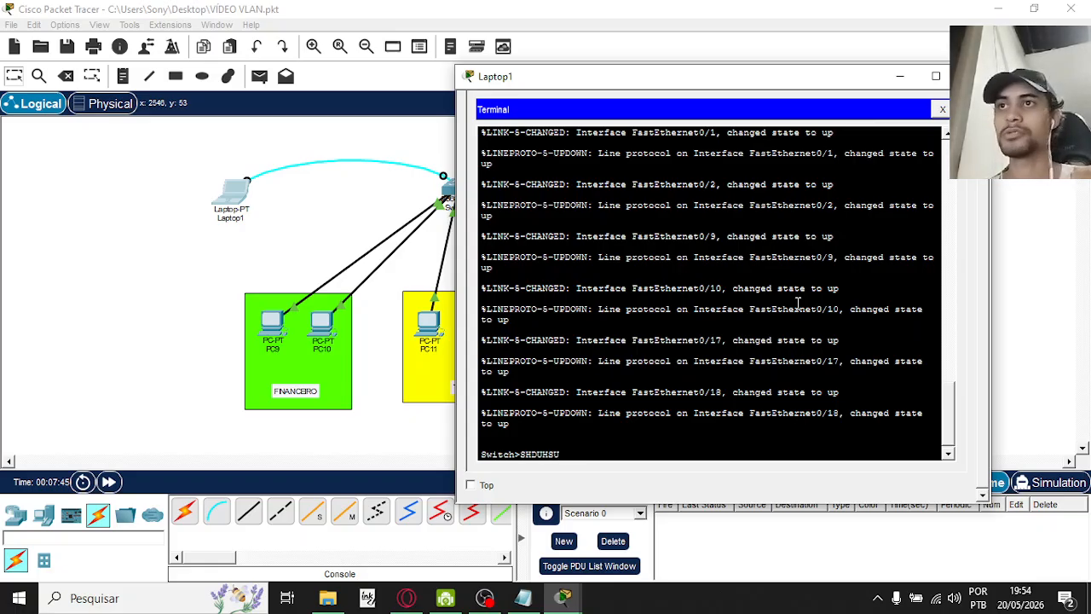
{"action": "key", "text": "BackSpace"}
{"action": "key", "text": "BackSpace"}
{"action": "key", "text": "BackSpace"}
{"action": "key", "text": "BackSpace"}
{"action": "key", "text": "BackSpace"}
{"action": "key", "text": "BackSpace"}
{"action": "key", "text": "BackSpace"}
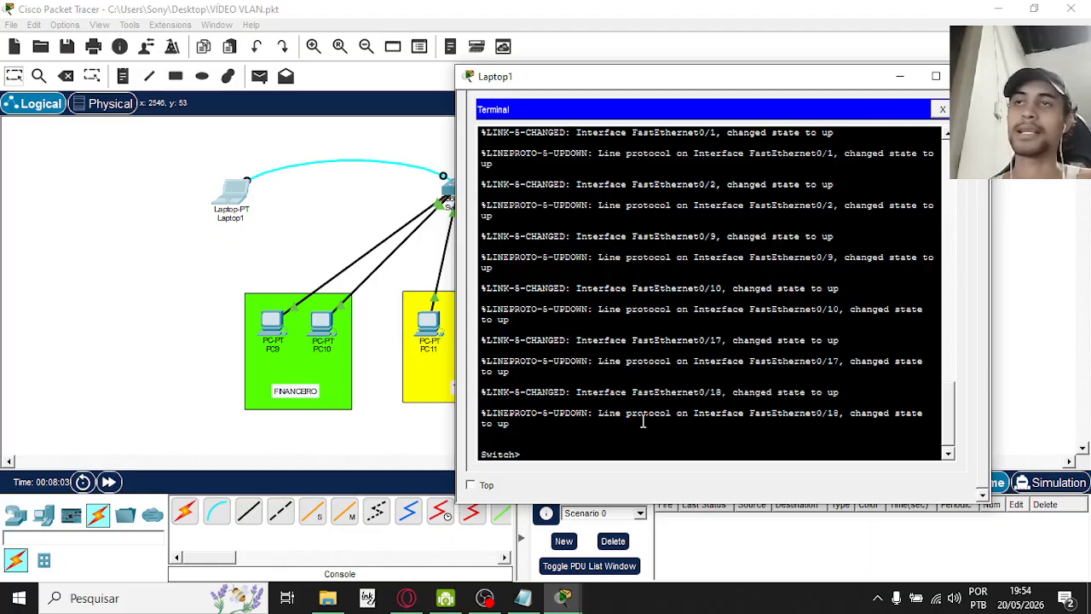
- Enter privileged EXEC mode on the switch with the enable command
{"action": "type", "text": "enable"}
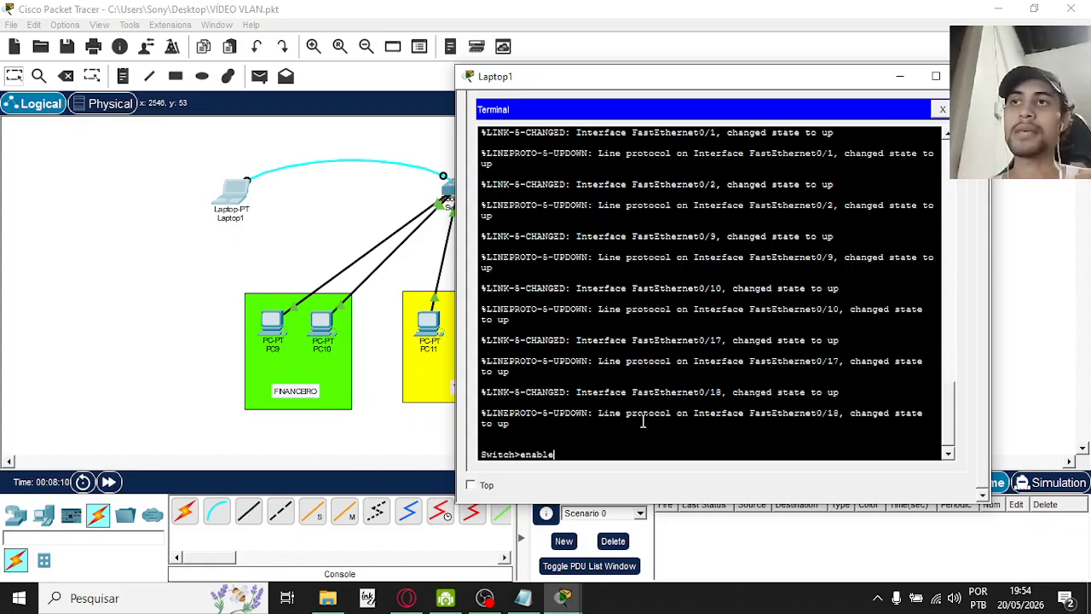
{"action": "key", "text": "Return"}
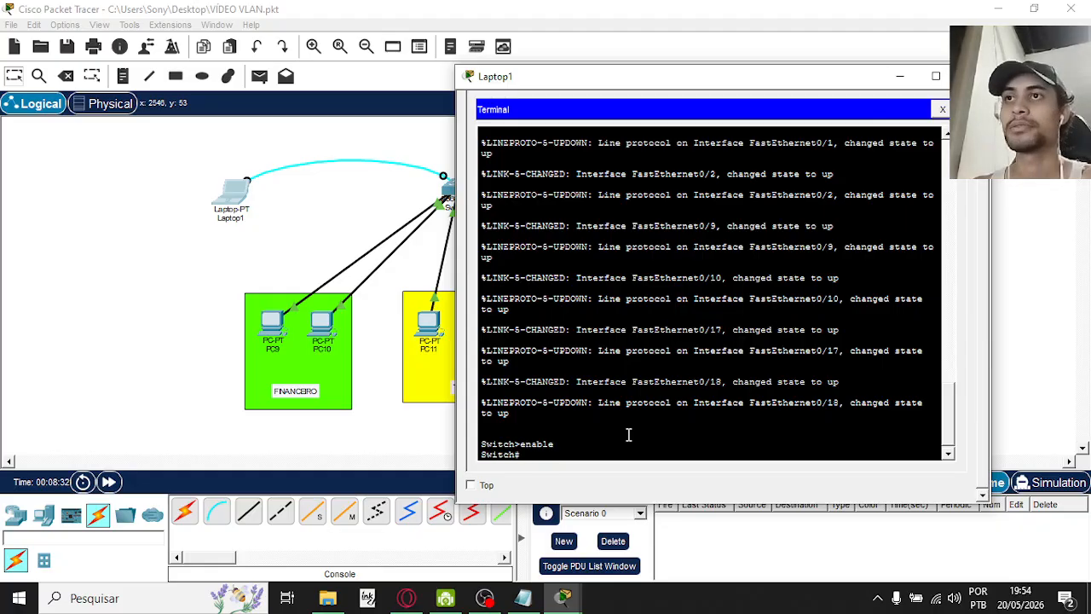
{"action": "type", "text": "con"}
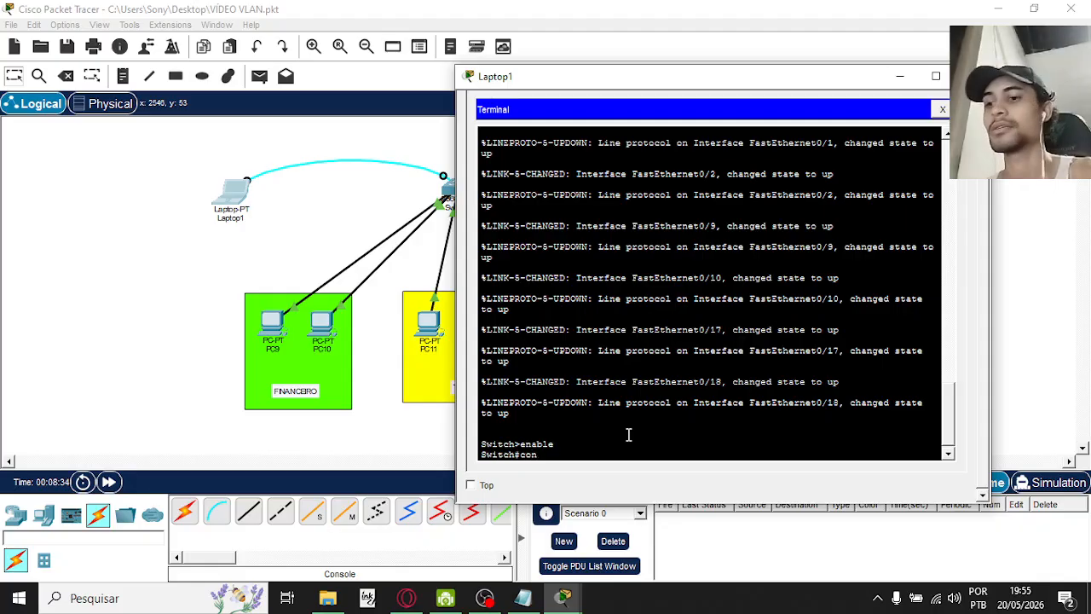
{"action": "type", "text": "figur"}
{"action": "key", "text": "BackSpace"}
{"action": "key", "text": "BackSpace"}
{"action": "key", "text": "BackSpace"}
{"action": "key", "text": "BackSpace"}
{"action": "key", "text": "BackSpace"}
{"action": "key", "text": "BackSpace"}
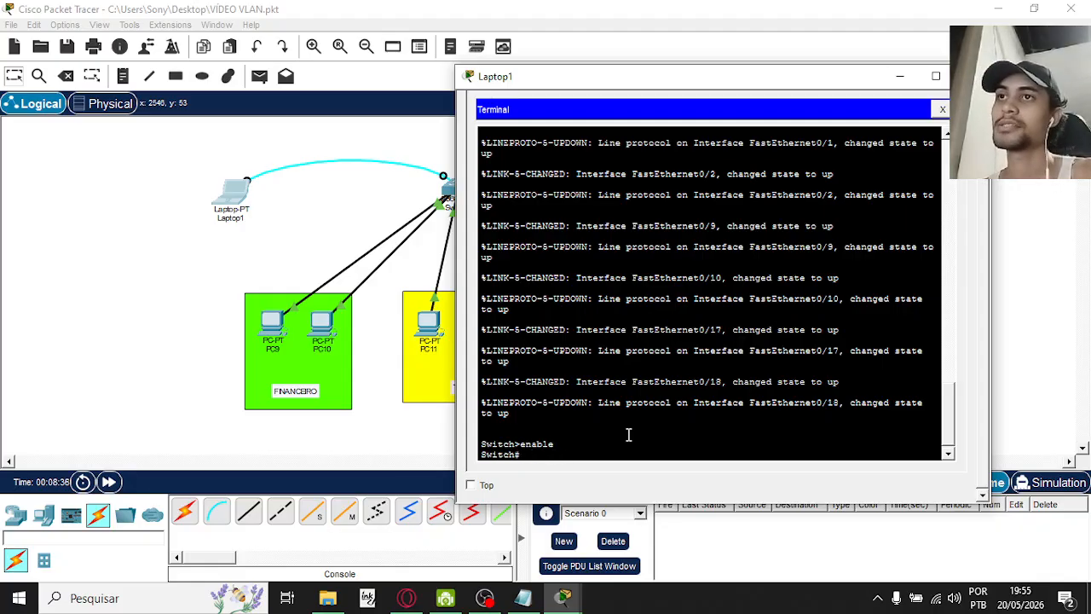
- List the switch's VLANs and their port assignments with the show vlan brief command
{"action": "type", "text": "show"}
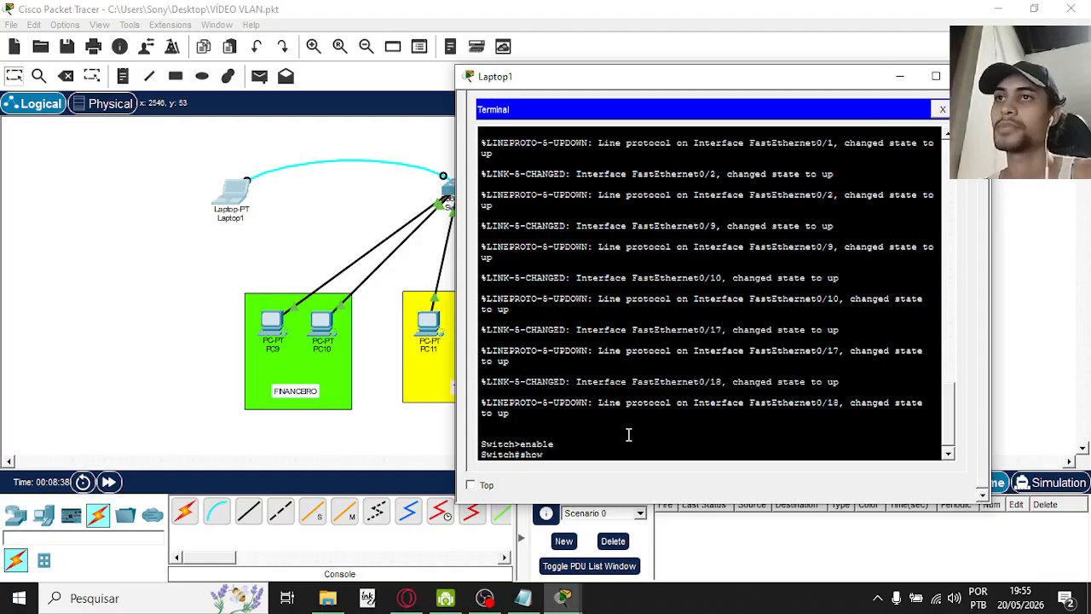
{"action": "type", "text": " vlan"}
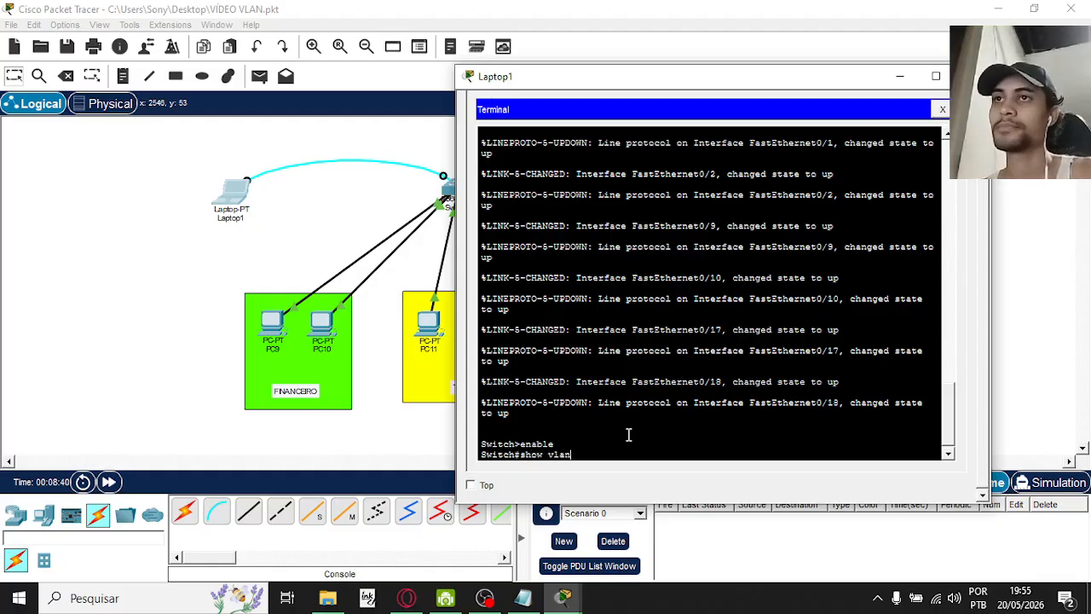
{"action": "type", "text": " bri"}
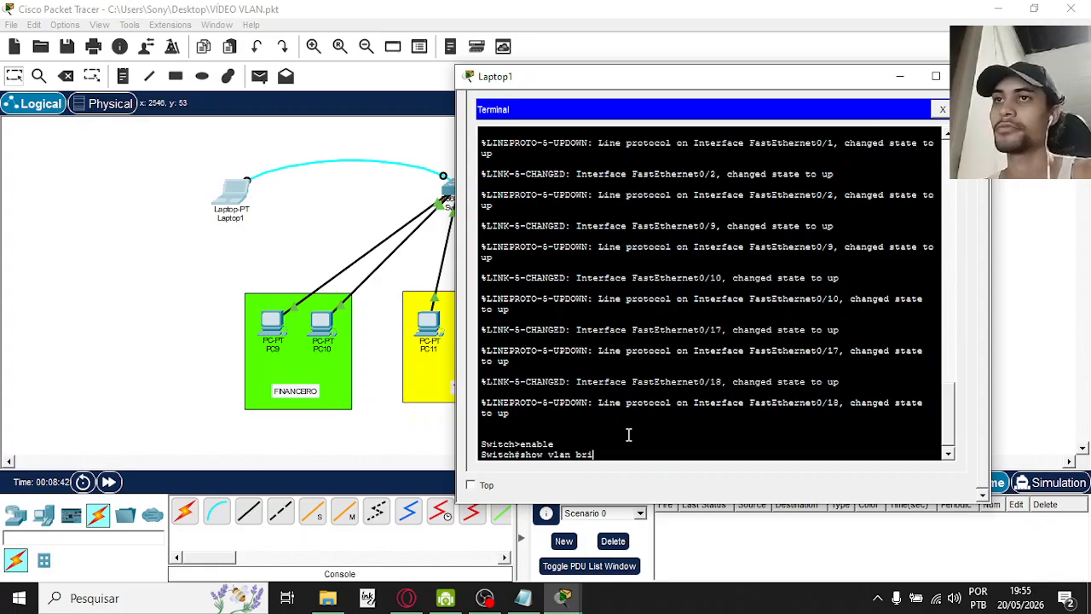
{"action": "type", "text": "ef"}
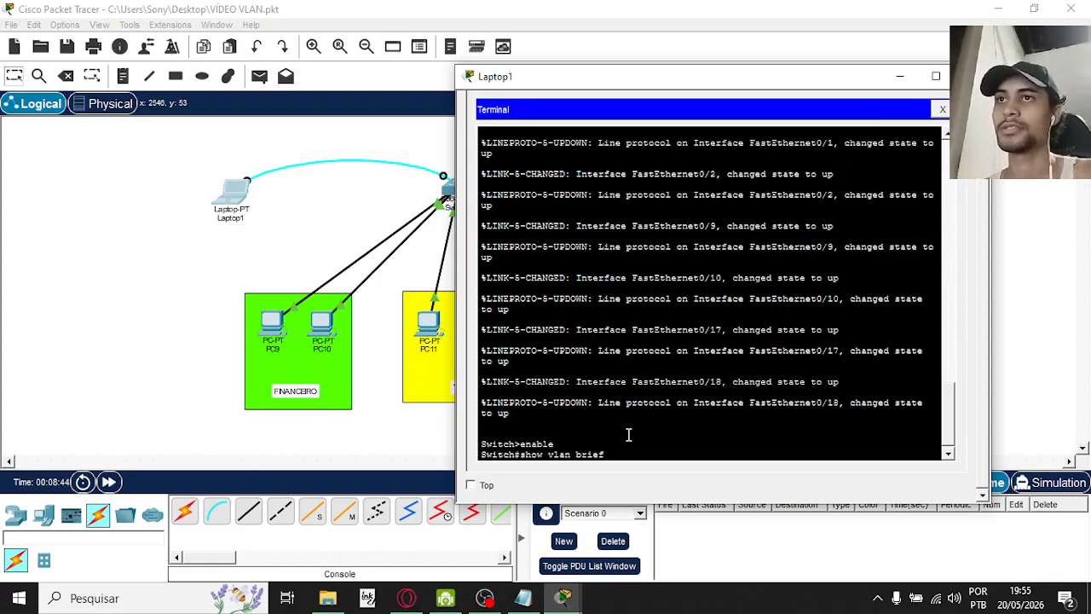
{"action": "key", "text": "Return"}
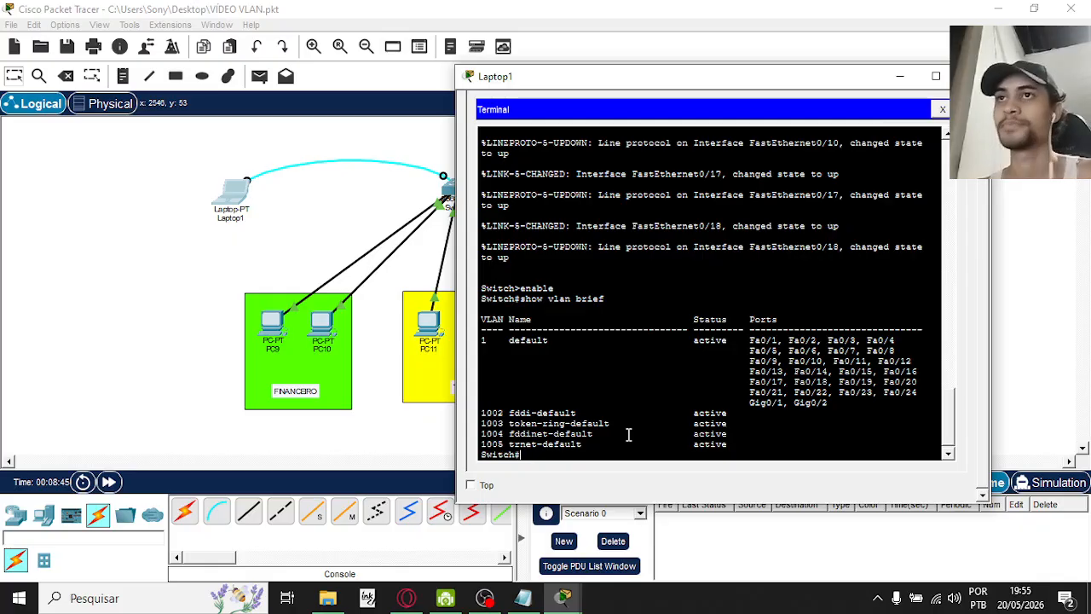
{"action": "left_click_drag", "start_coordinate": [610, 293], "coordinate": [546, 304]}
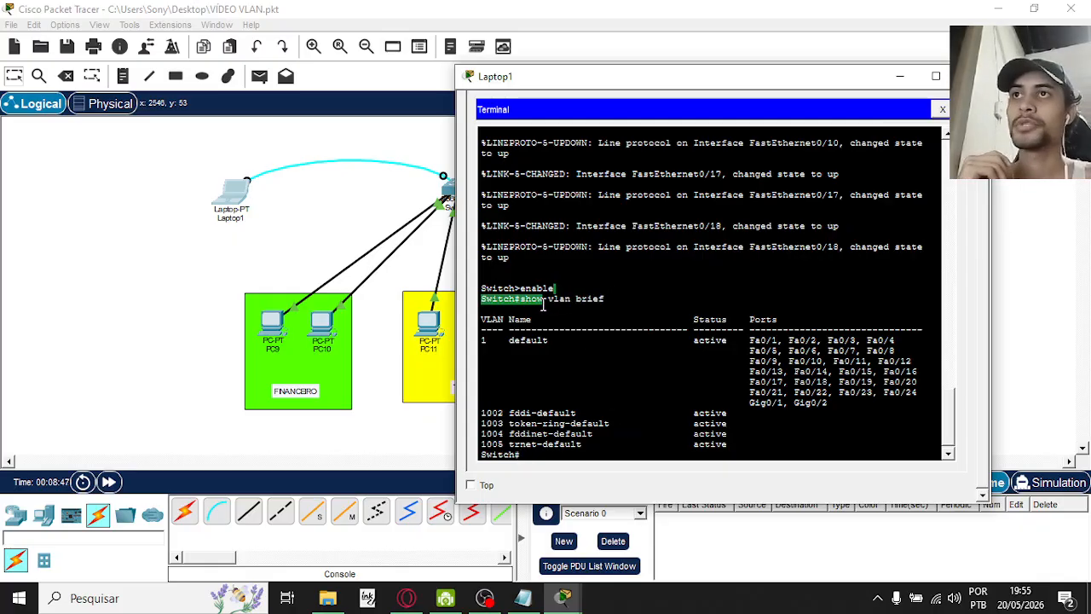
{"action": "left_click", "coordinate": [556, 293]}
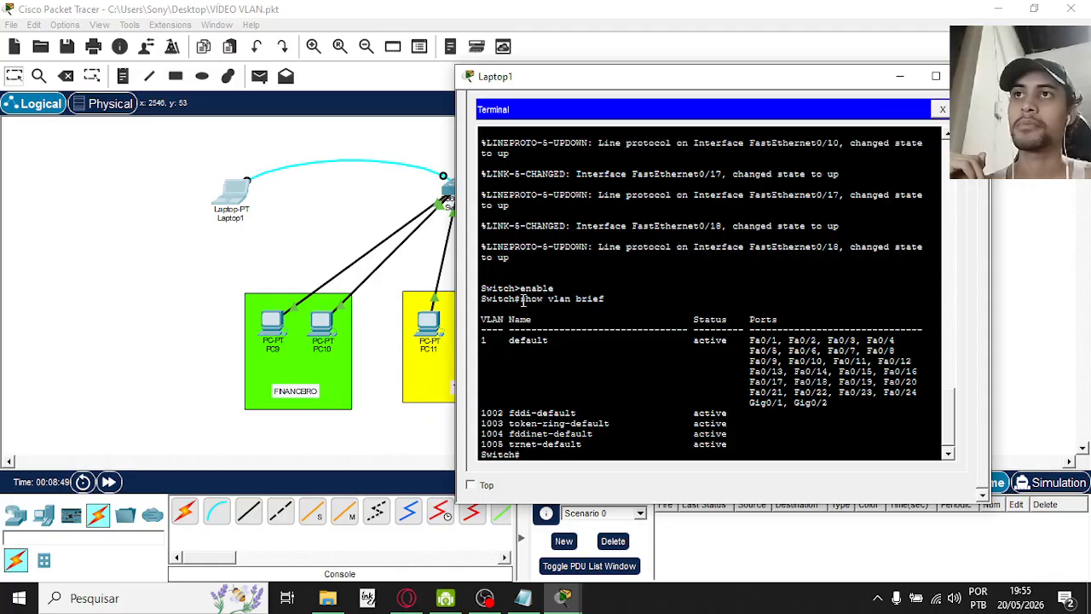
- Examine the show vlan brief output, covering the VLAN IDs, their names, and the status and assigned ports of the default VLAN
{"action": "double_click", "coordinate": [523, 300]}
{"action": "left_click", "coordinate": [600, 299]}
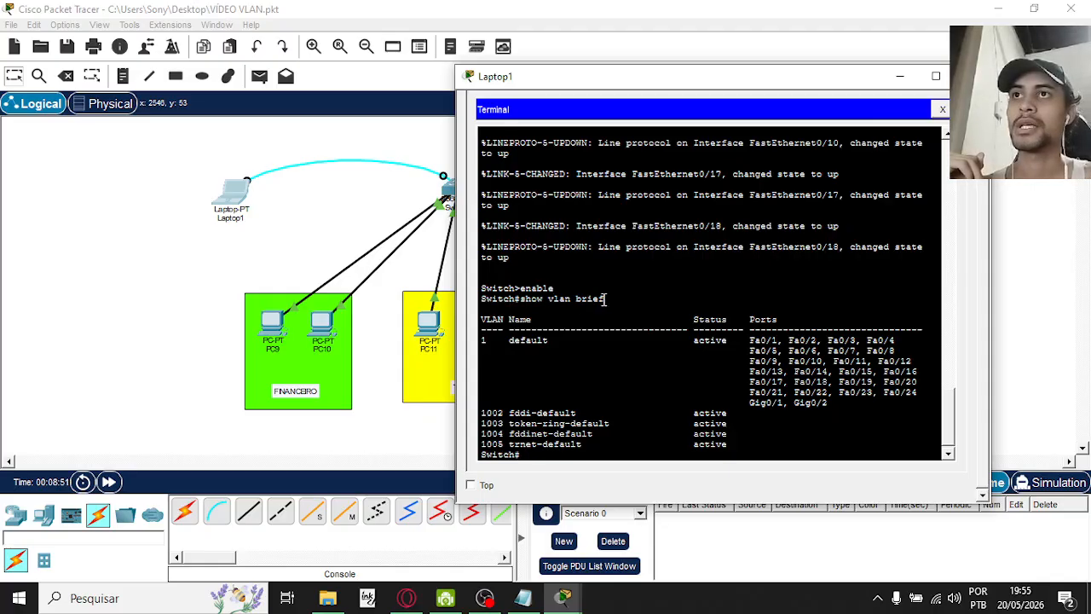
{"action": "left_click_drag", "start_coordinate": [604, 298], "coordinate": [551, 303]}
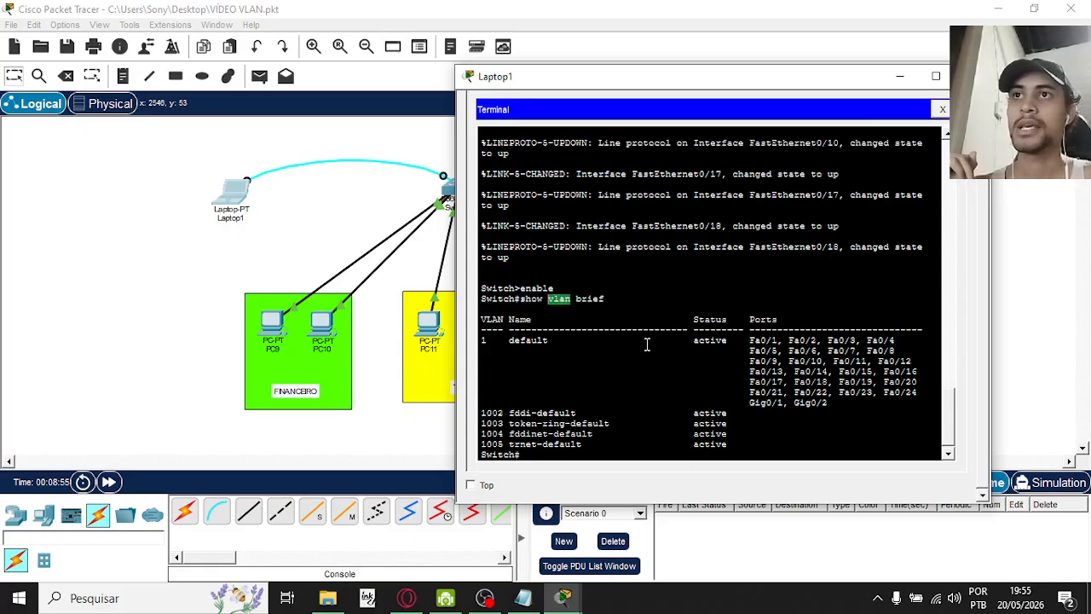
{"action": "left_click", "coordinate": [550, 340]}
{"action": "left_click_drag", "start_coordinate": [550, 340], "coordinate": [507, 340]}
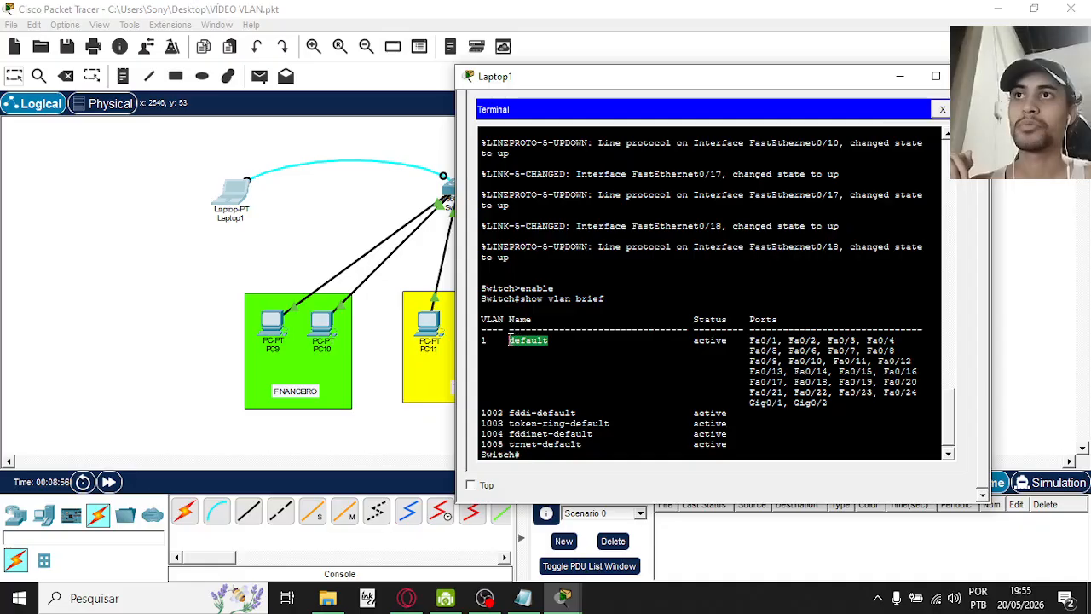
{"action": "left_click_drag", "start_coordinate": [589, 413], "coordinate": [482, 412]}
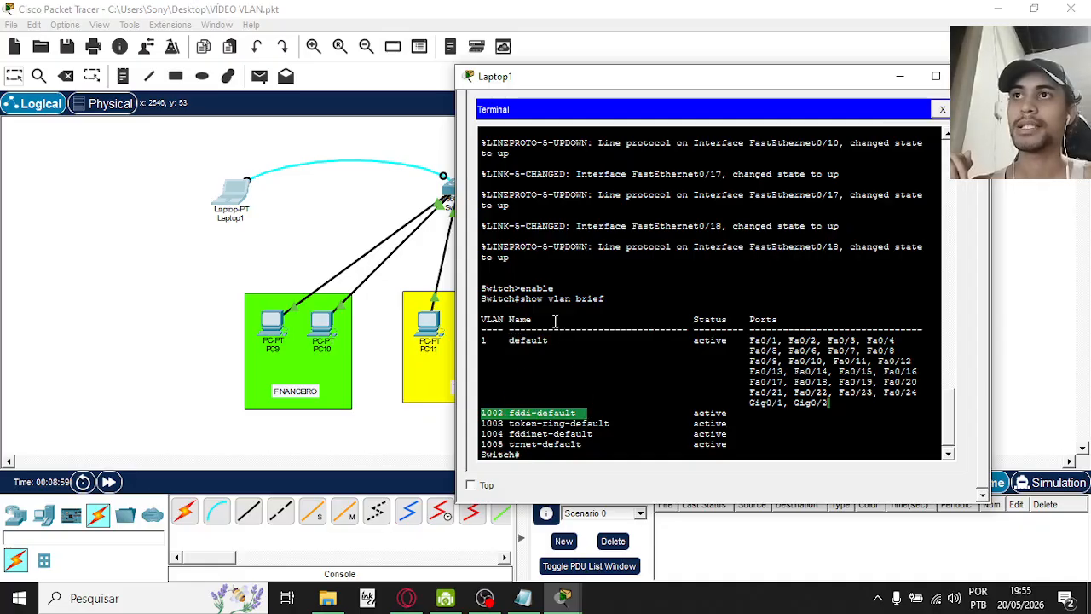
{"action": "left_click_drag", "start_coordinate": [532, 320], "coordinate": [511, 323]}
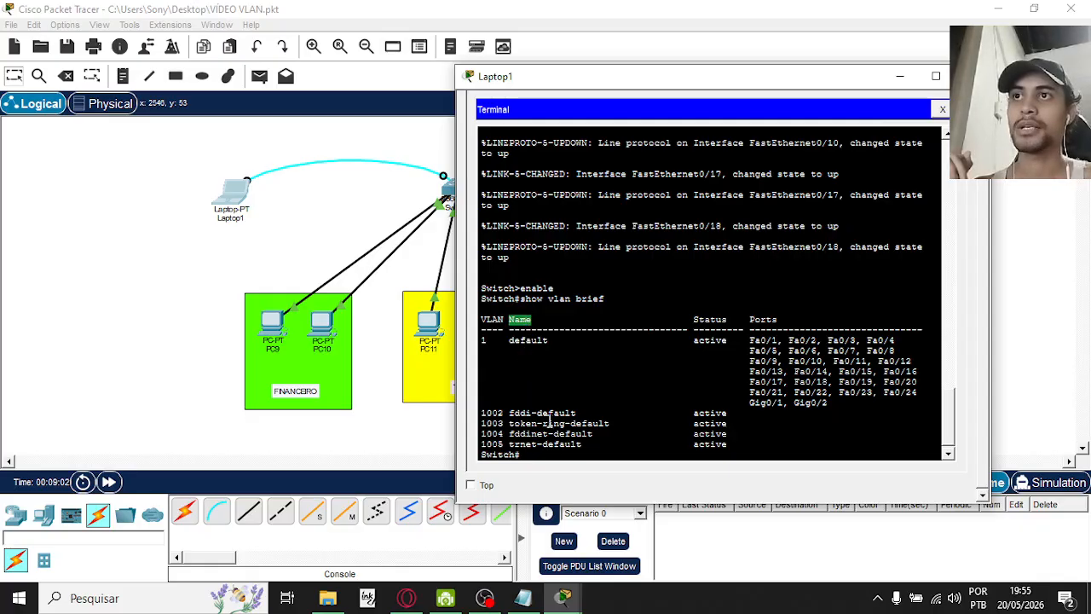
{"action": "left_click_drag", "start_coordinate": [579, 413], "coordinate": [508, 413]}
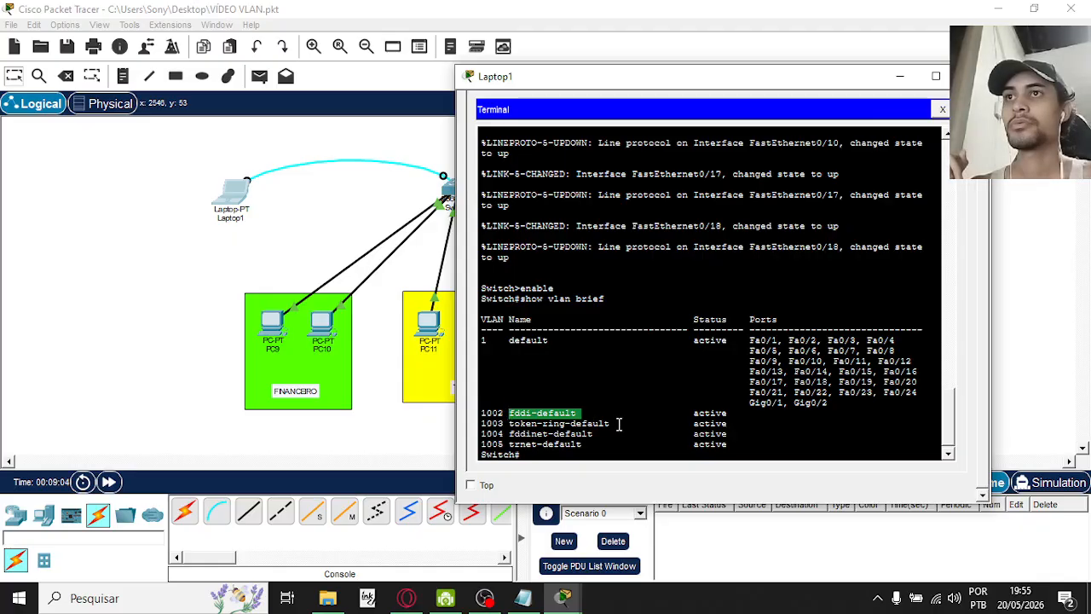
{"action": "left_click_drag", "start_coordinate": [620, 424], "coordinate": [509, 424]}
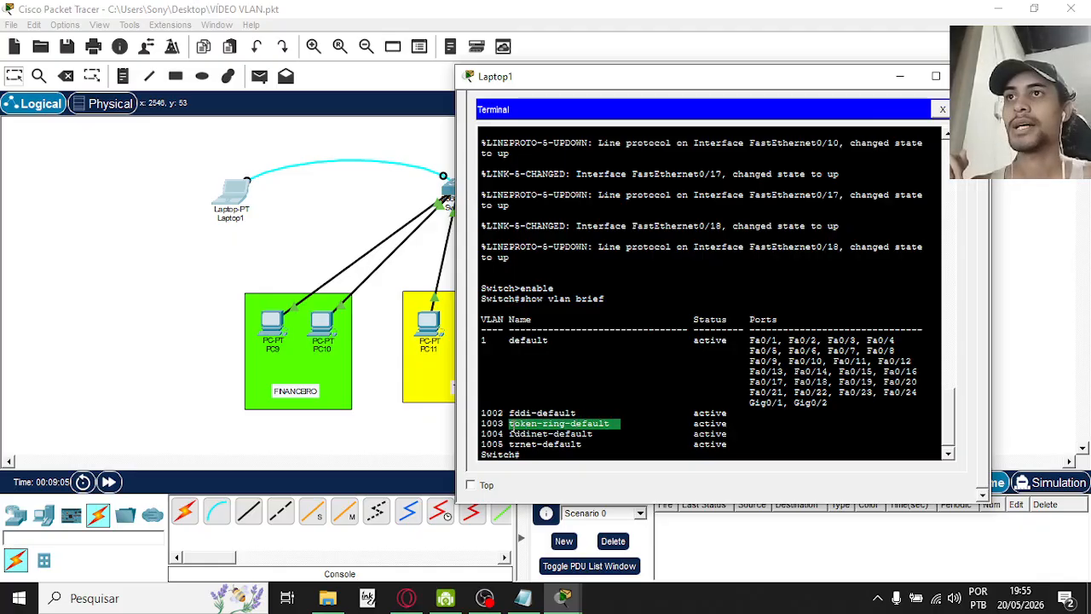
{"action": "left_click", "coordinate": [641, 427]}
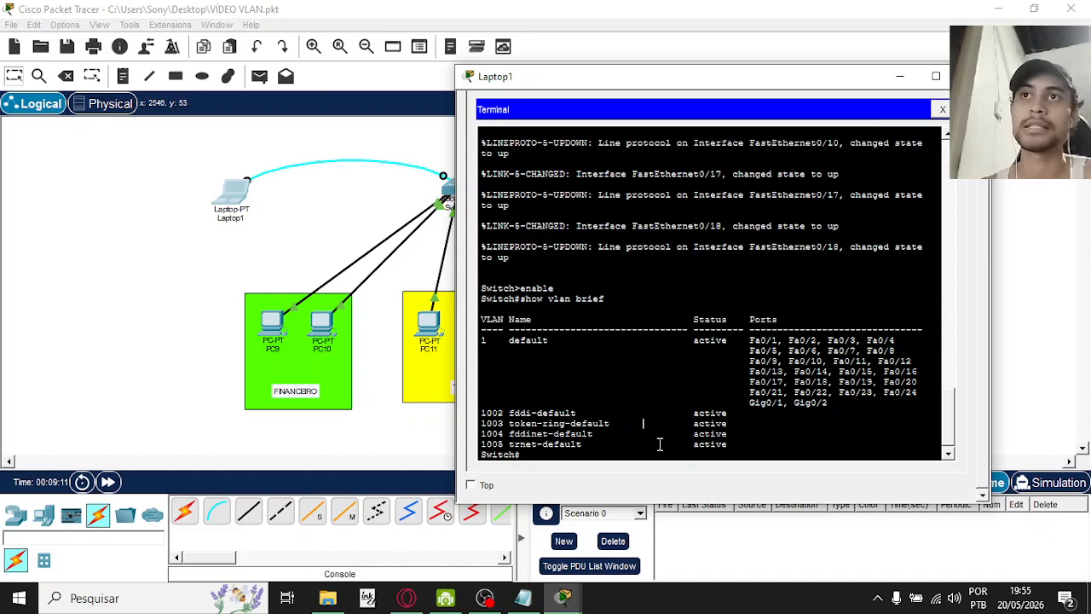
{"action": "left_click_drag", "start_coordinate": [554, 340], "coordinate": [508, 340]}
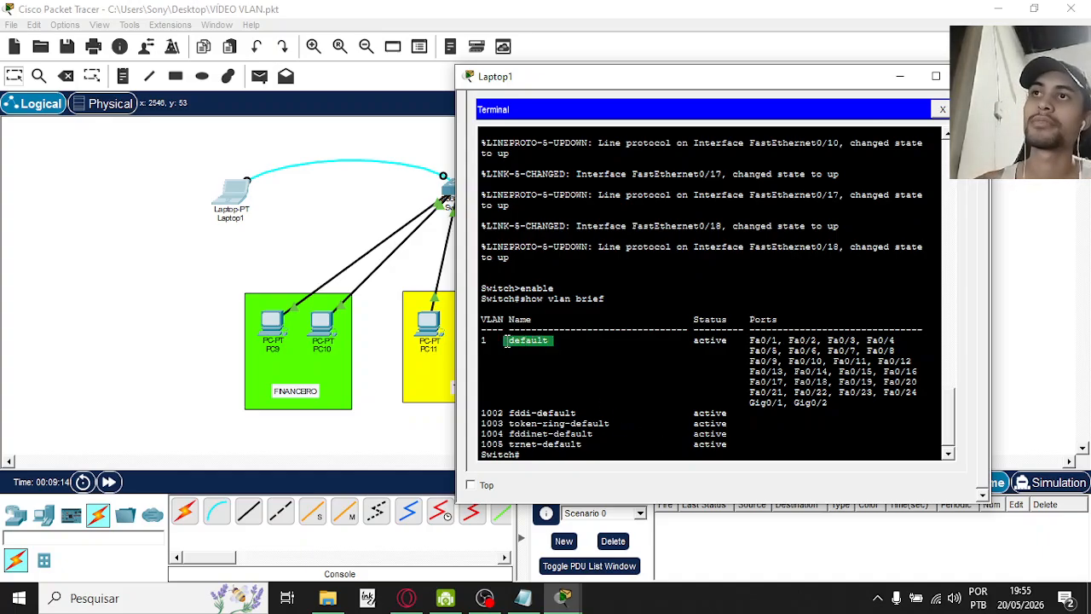
{"action": "left_click", "coordinate": [580, 348]}
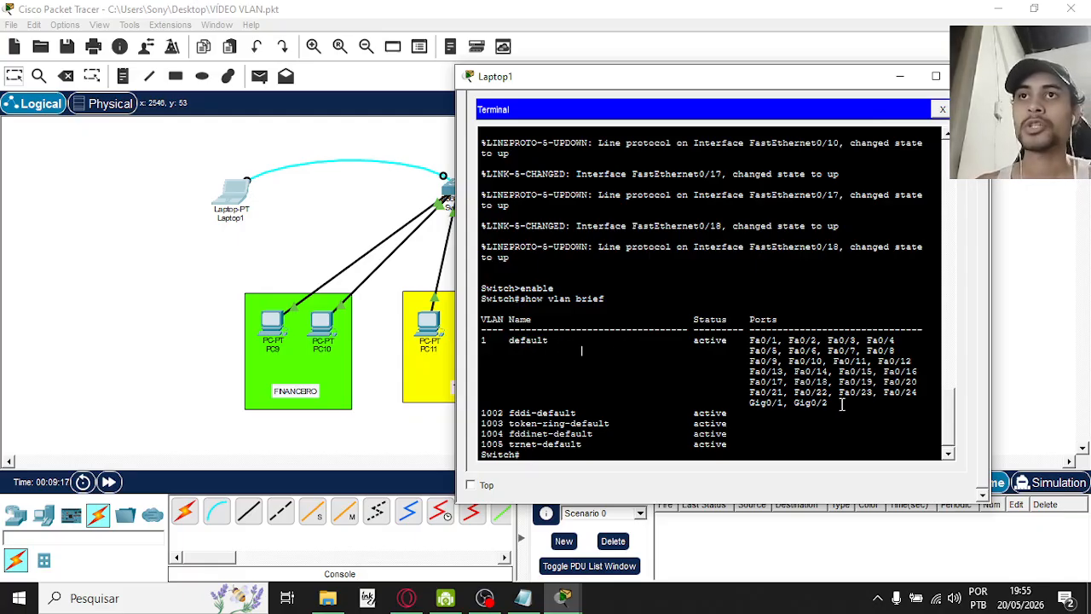
{"action": "left_click_drag", "start_coordinate": [826, 404], "coordinate": [750, 340]}
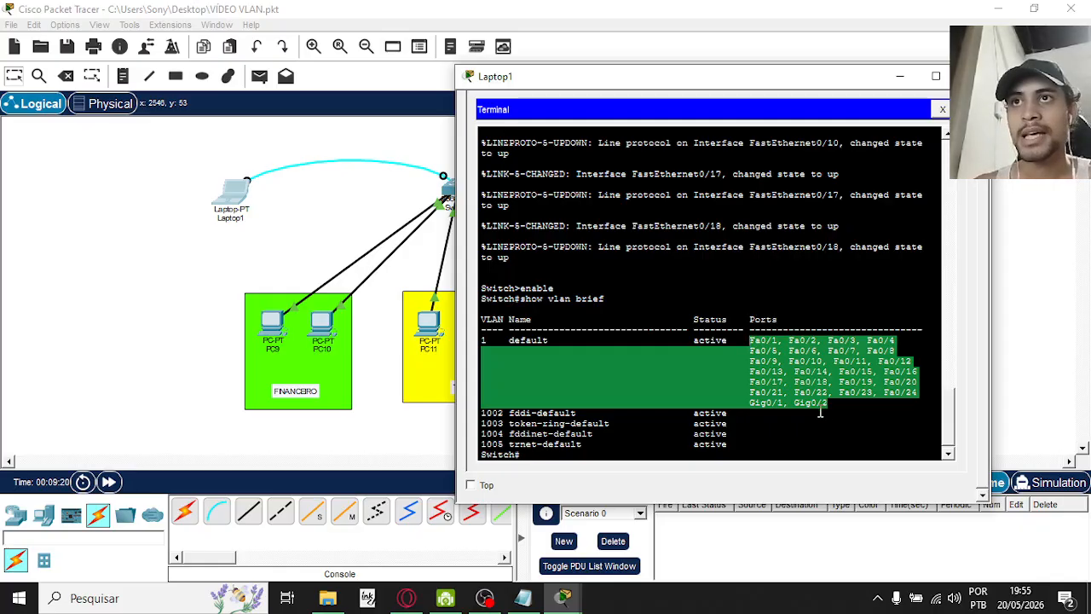
{"action": "double_click", "coordinate": [720, 340]}
{"action": "left_click", "coordinate": [733, 372]}
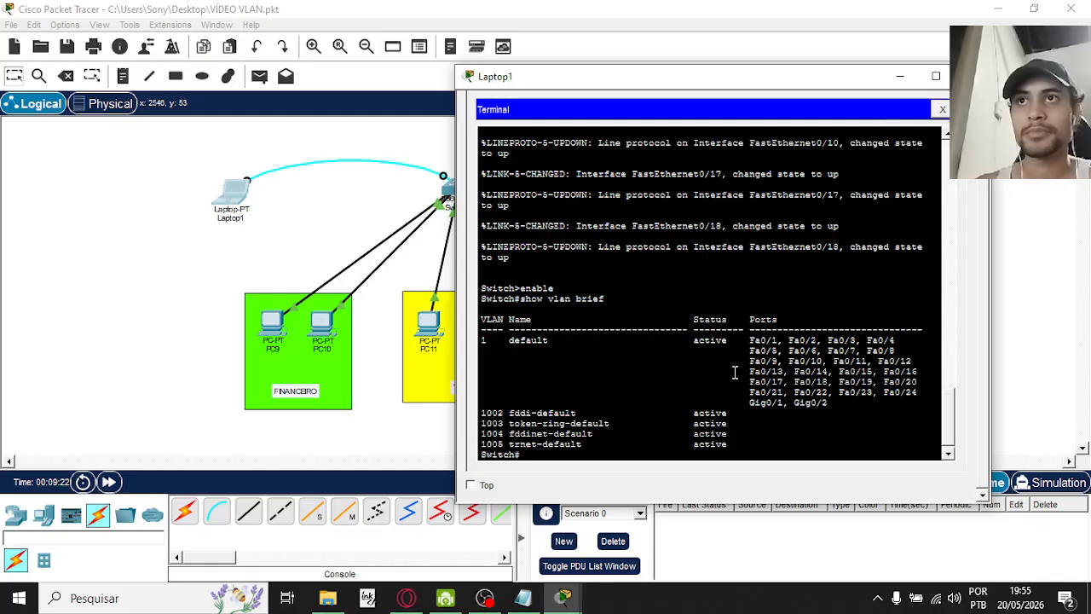
{"action": "left_click_drag", "start_coordinate": [839, 401], "coordinate": [510, 340]}
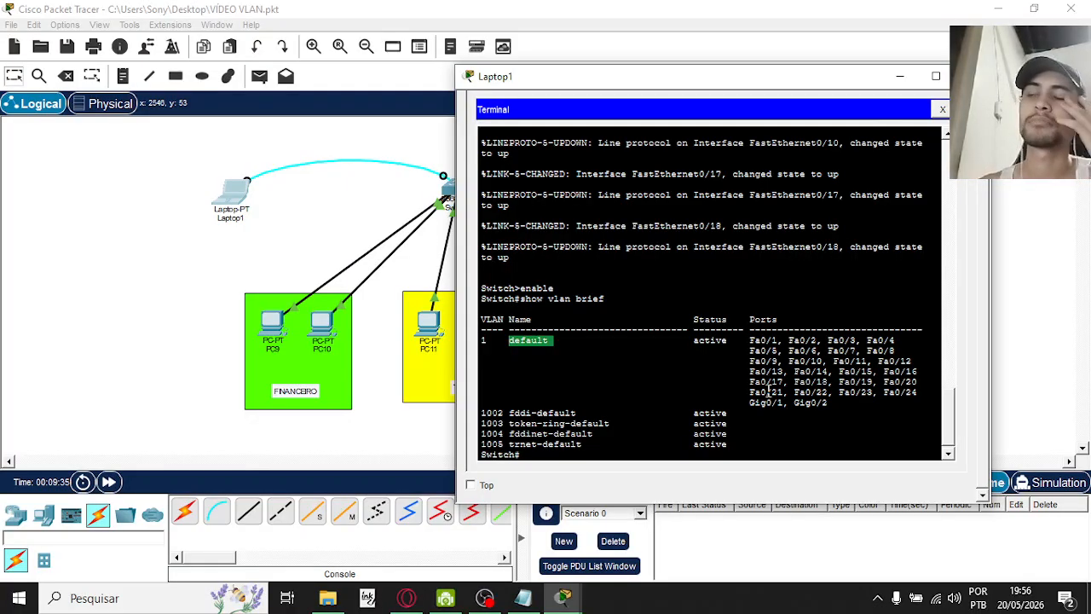
- Enter the switch's global configuration mode with the configure terminal command
{"action": "left_click", "coordinate": [657, 450]}
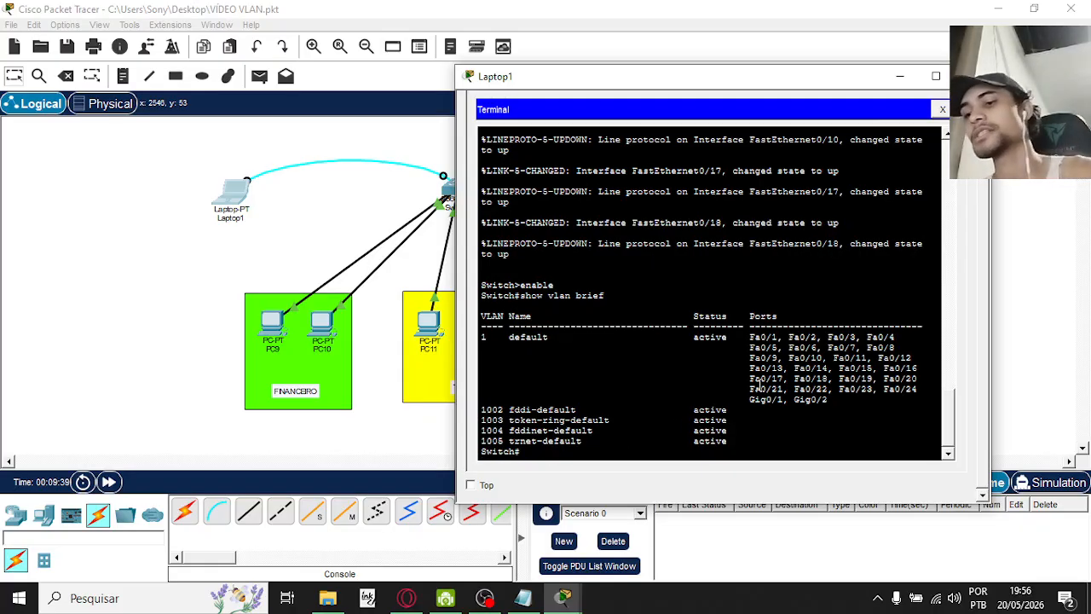
{"action": "type", "text": "configu"}
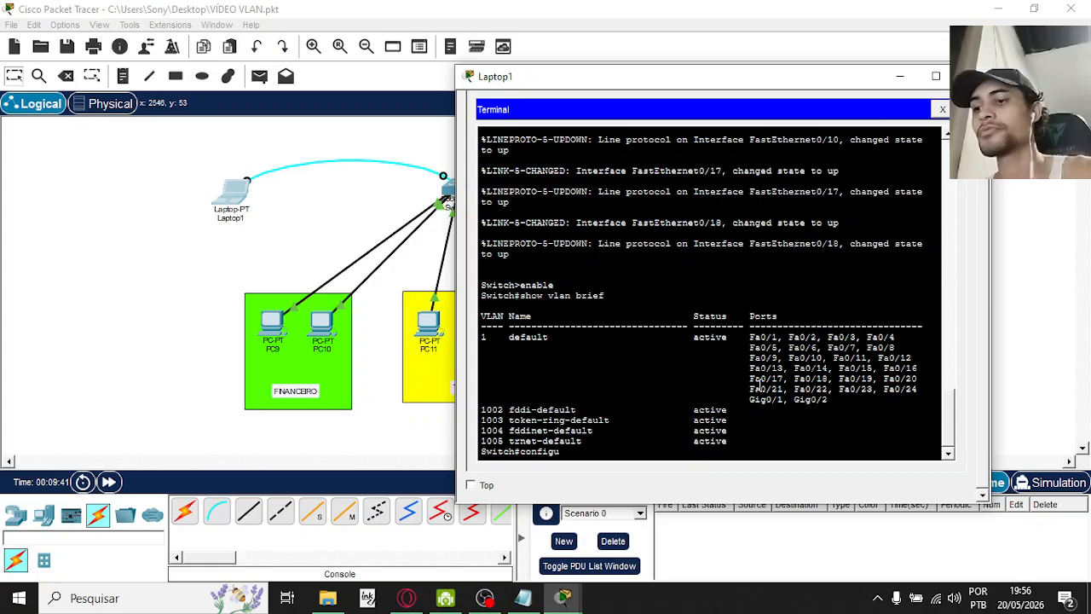
{"action": "type", "text": "re"}
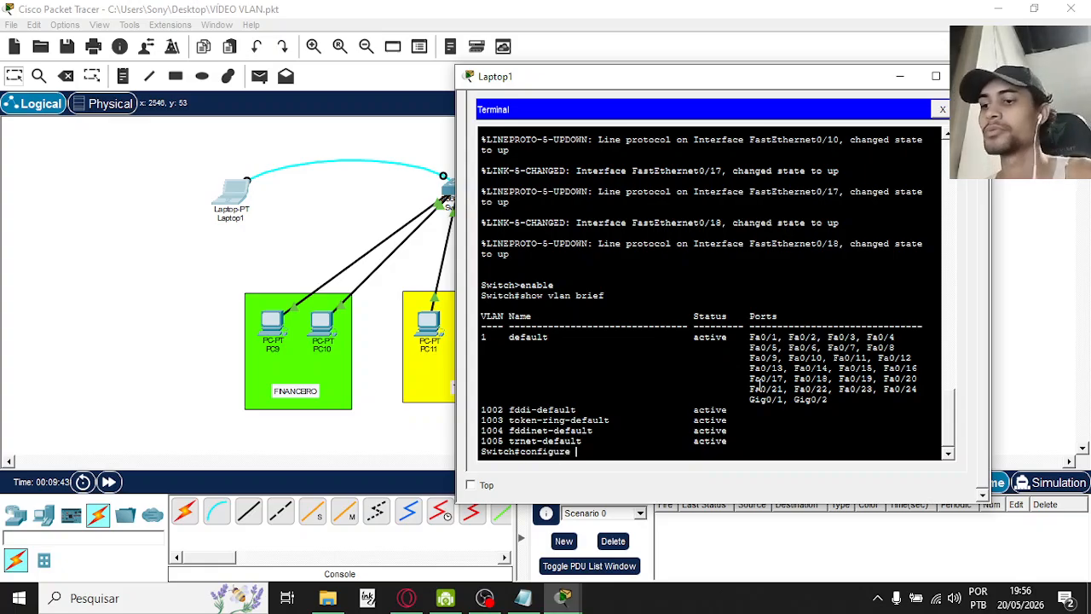
{"action": "type", "text": " terminal"}
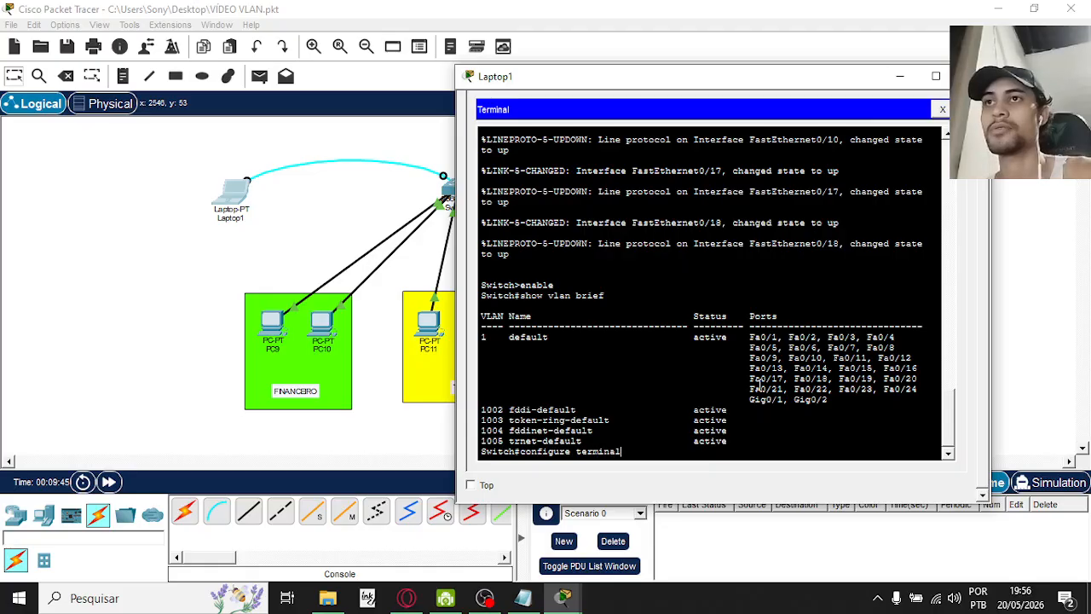
{"action": "key", "text": "Return"}
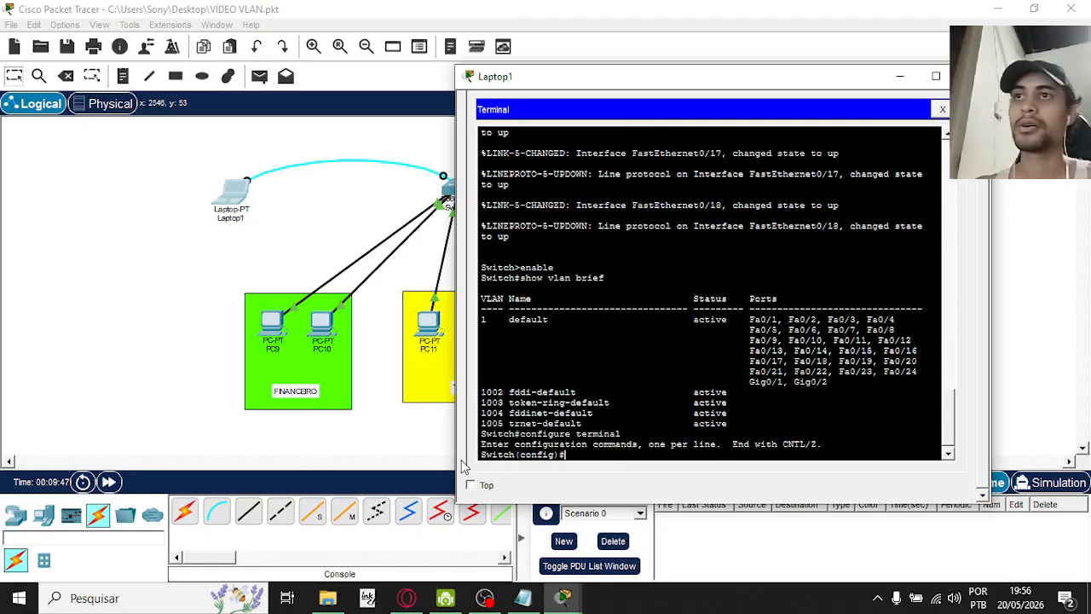
{"action": "left_click_drag", "start_coordinate": [560, 454], "coordinate": [516, 454]}
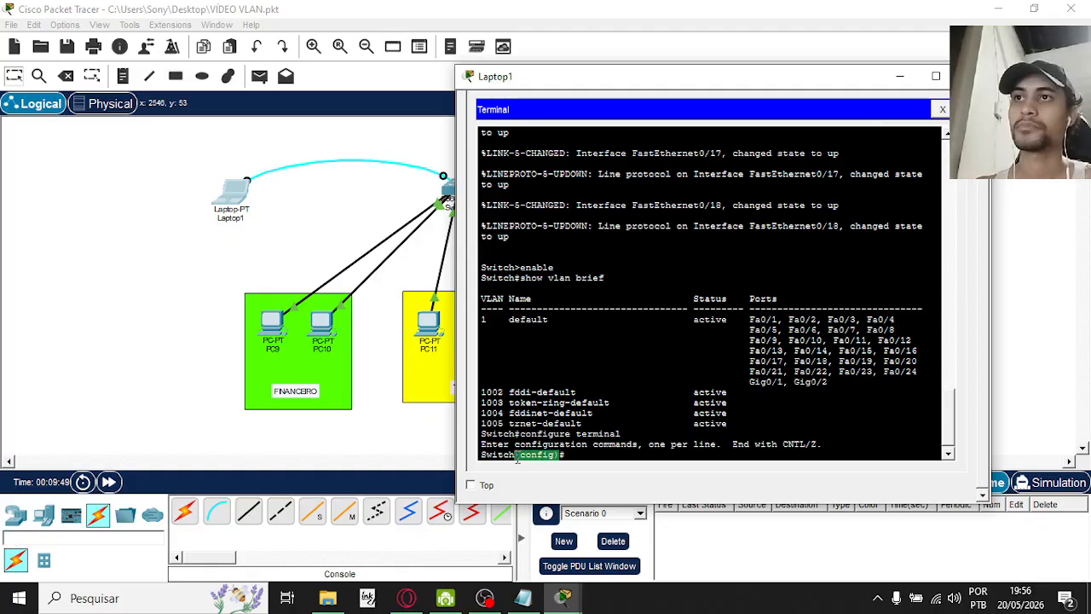
{"action": "left_click", "coordinate": [592, 456]}
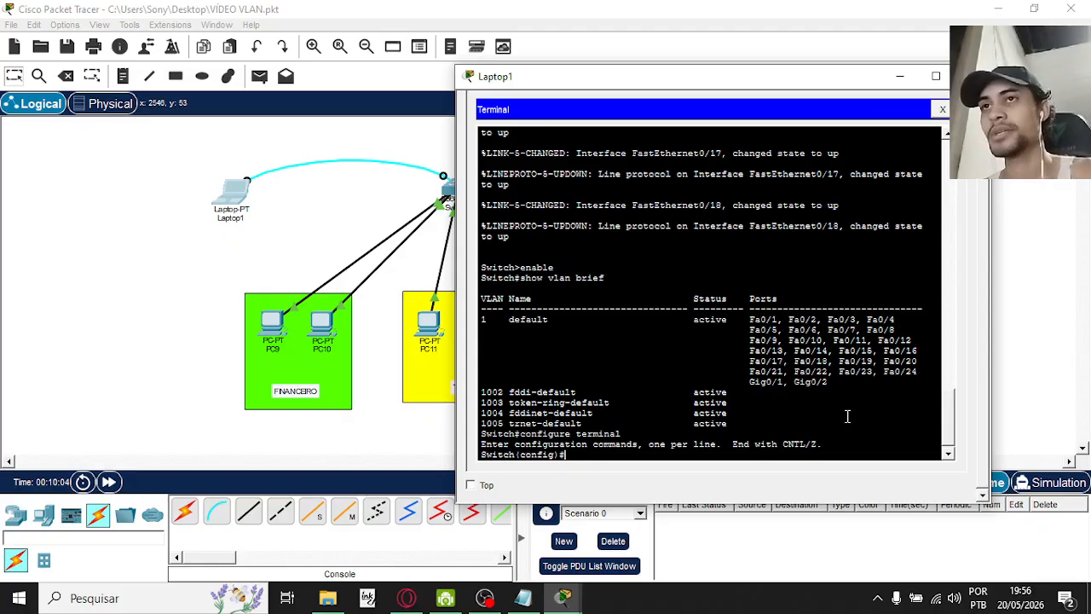
- Create VLAN 2 on the switch and return to global configuration mode with exit
{"action": "type", "text": "Vlan"}
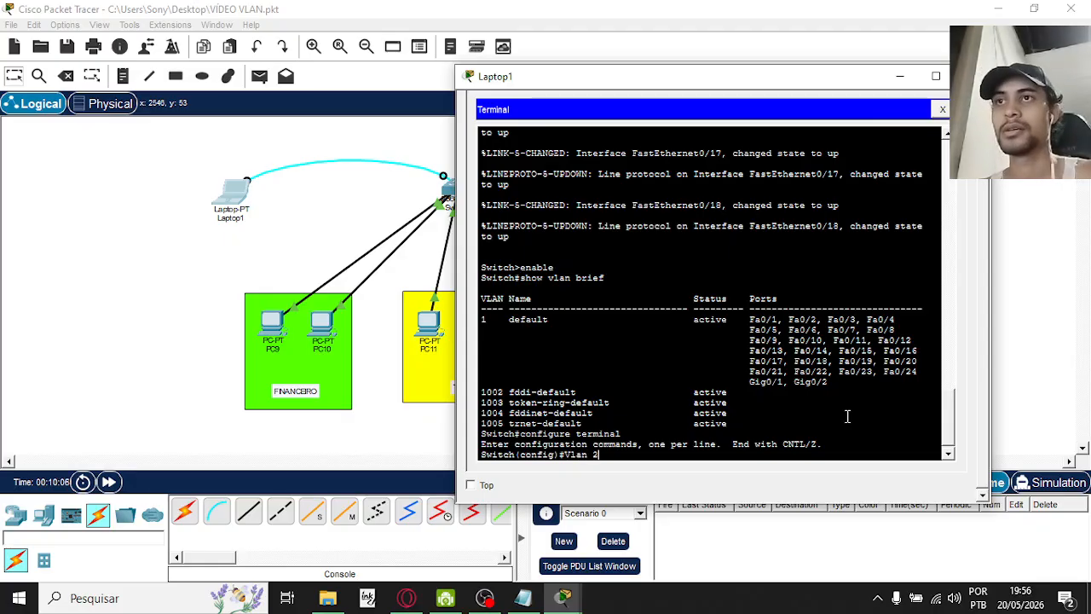
{"action": "type", "text": " 2"}
{"action": "key", "text": "Return"}
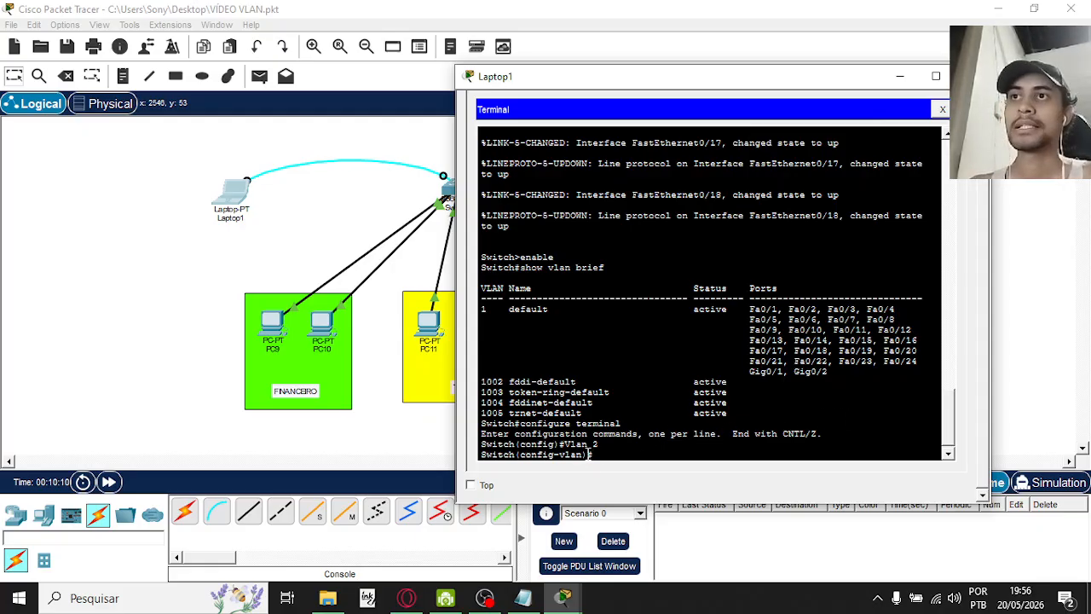
{"action": "left_click_drag", "start_coordinate": [592, 454], "coordinate": [519, 454]}
{"action": "left_click", "coordinate": [616, 454]}
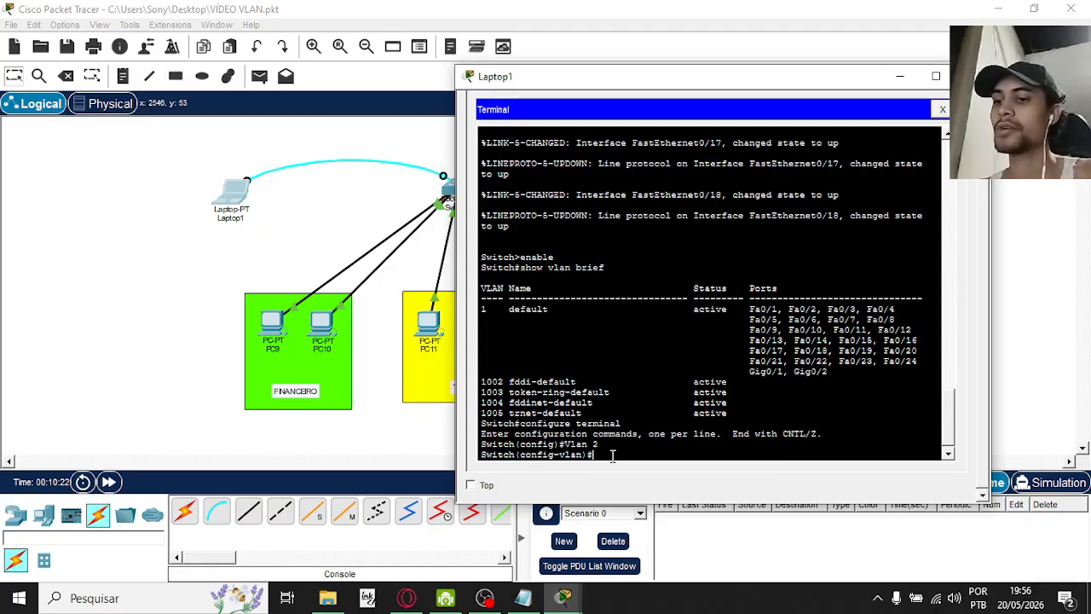
{"action": "type", "text": "exit"}
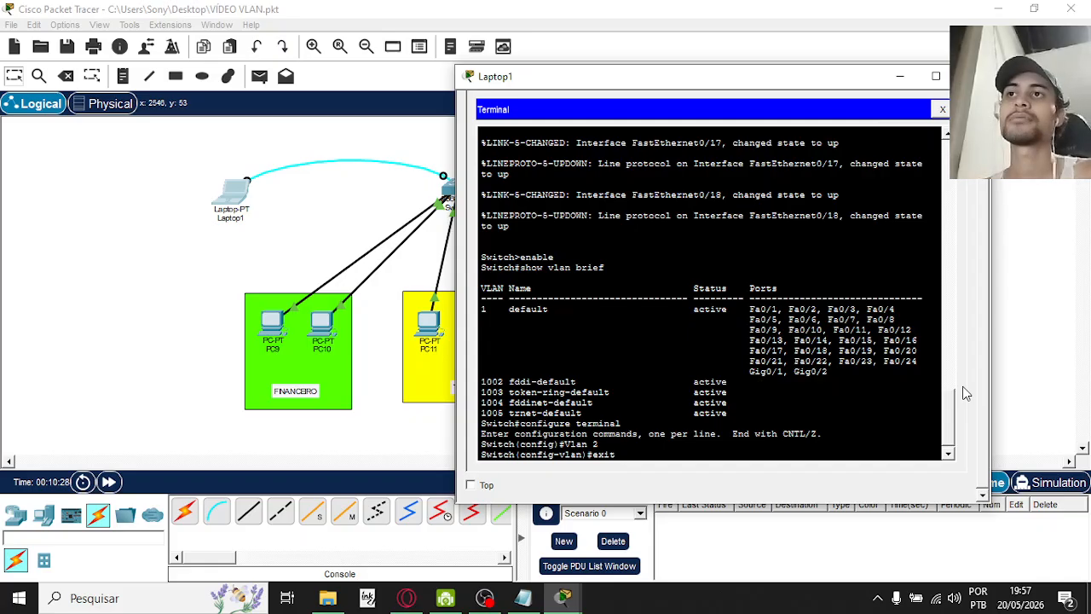
{"action": "key", "text": "Return"}
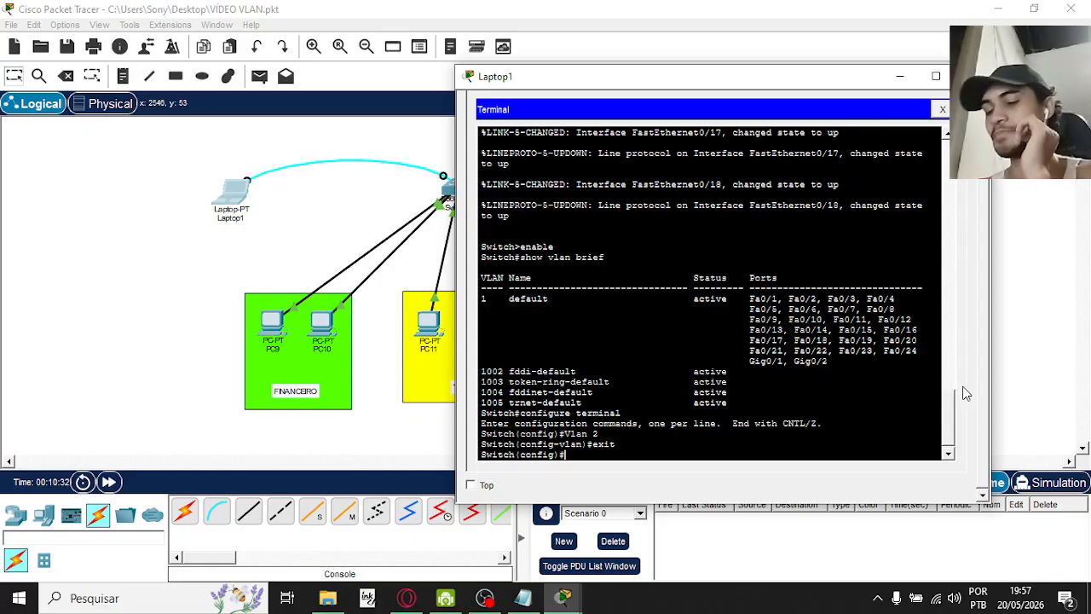
- Create VLAN 3 on the switch and exit back to global configuration mode
{"action": "type", "text": "Vlan"}
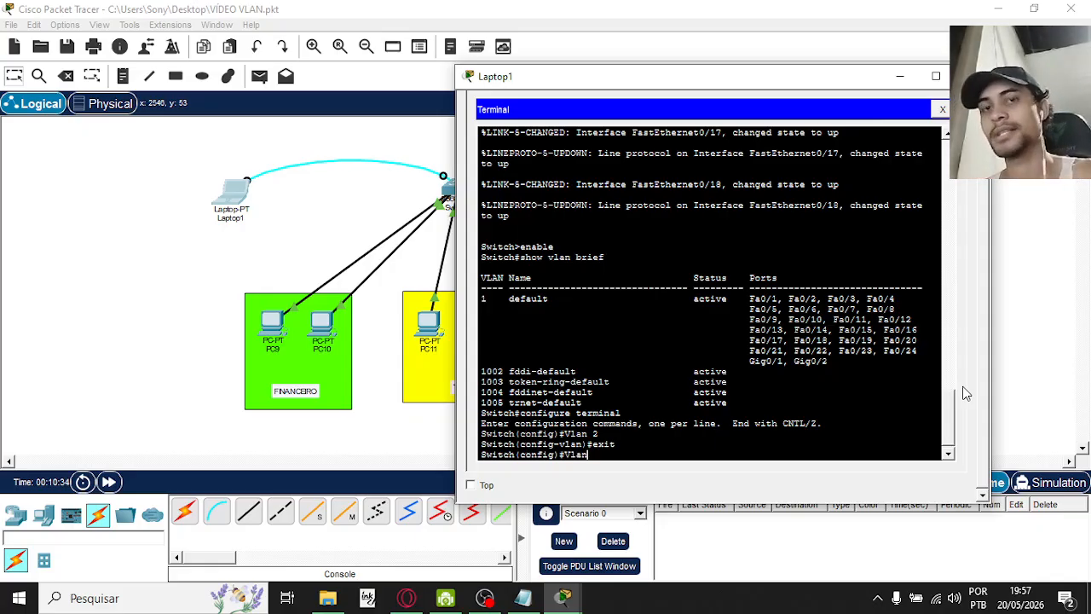
{"action": "type", "text": " 3"}
{"action": "key", "text": "Return"}
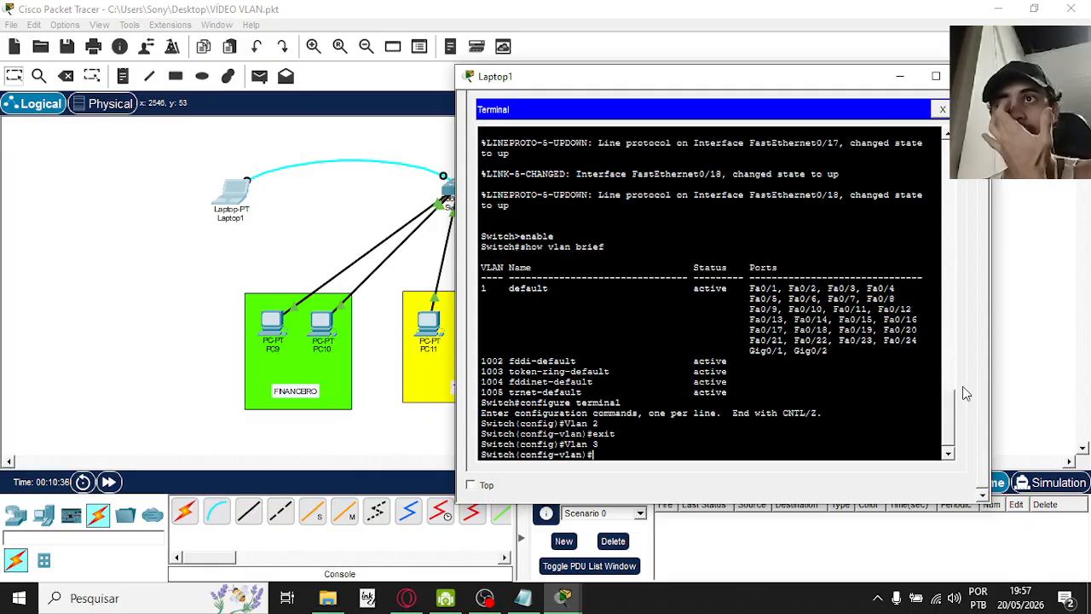
{"action": "type", "text": "exit"}
{"action": "key", "text": "Return"}
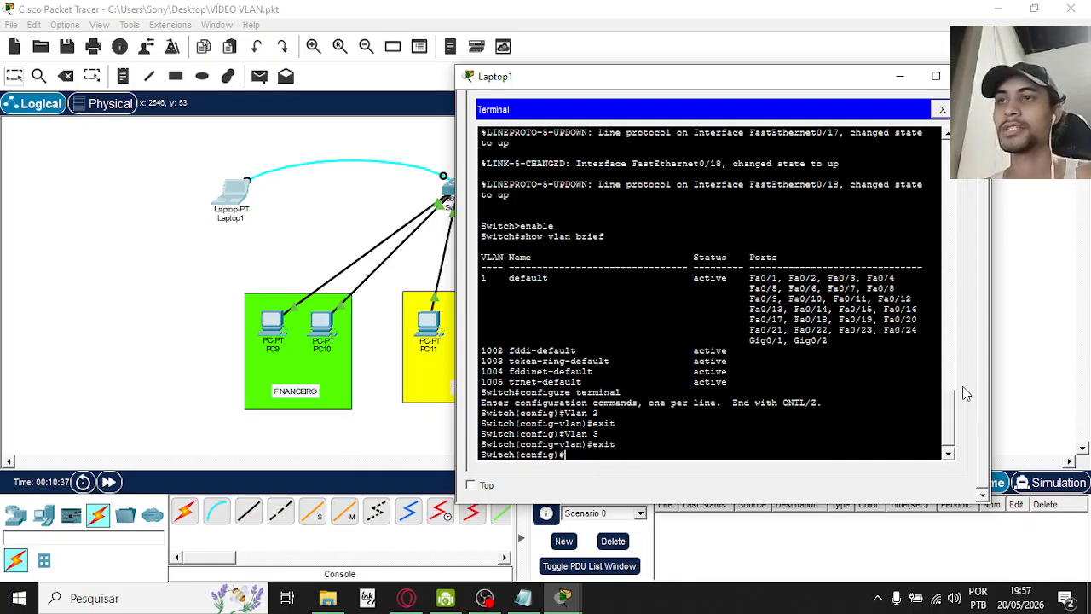
- Try to list the VLANs with show vlan brief from global configuration mode
{"action": "type", "text": "show vlan bri"}
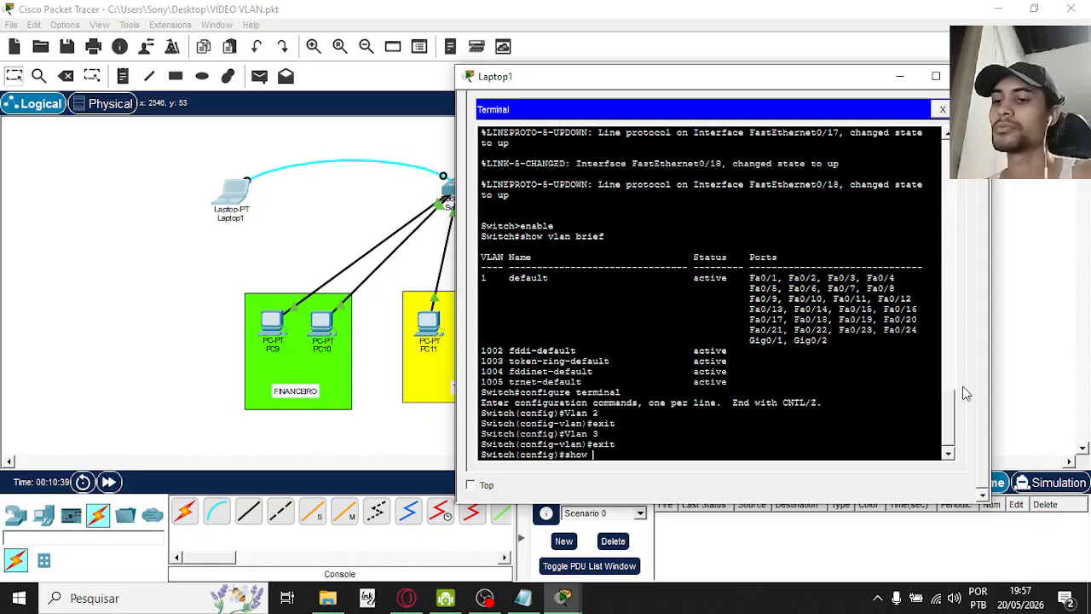
{"action": "type", "text": "ef"}
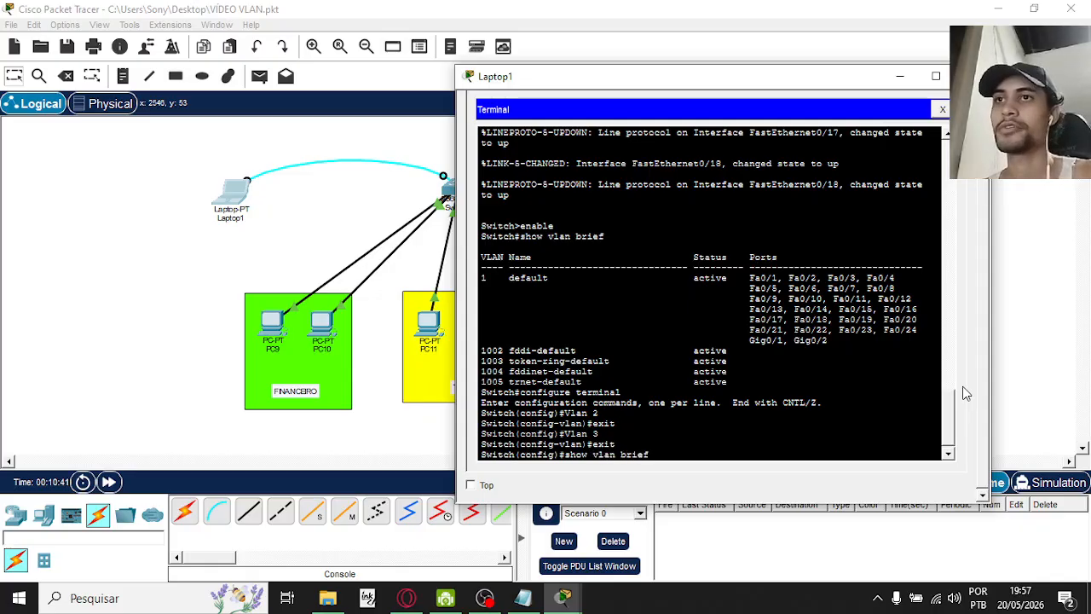
{"action": "key", "text": "Return"}
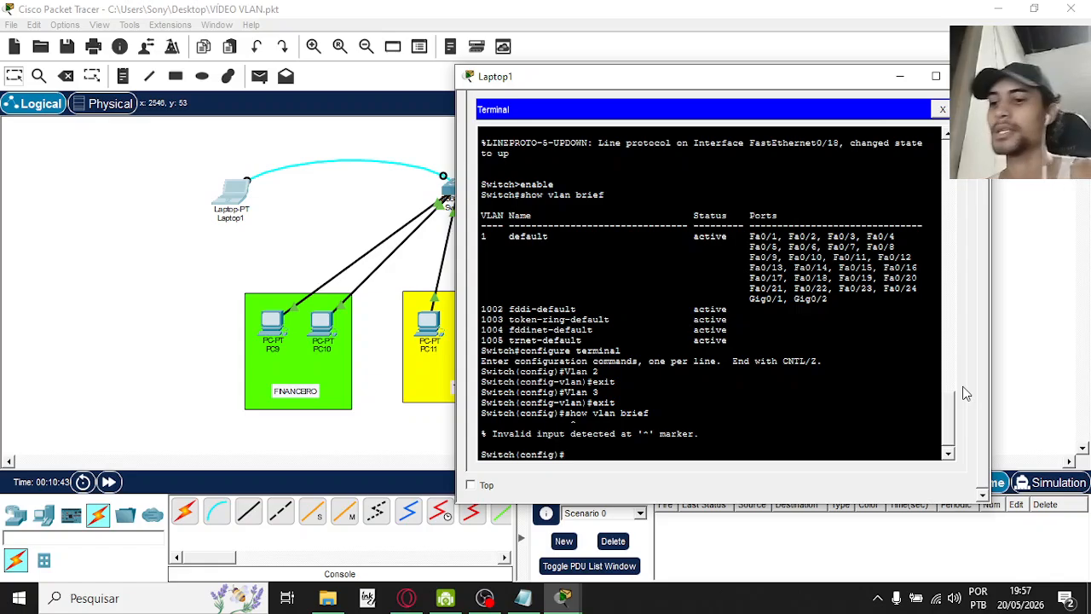
- Leave the switch's global configuration mode with exit and return to the privileged prompt
{"action": "type", "text": "exit"}
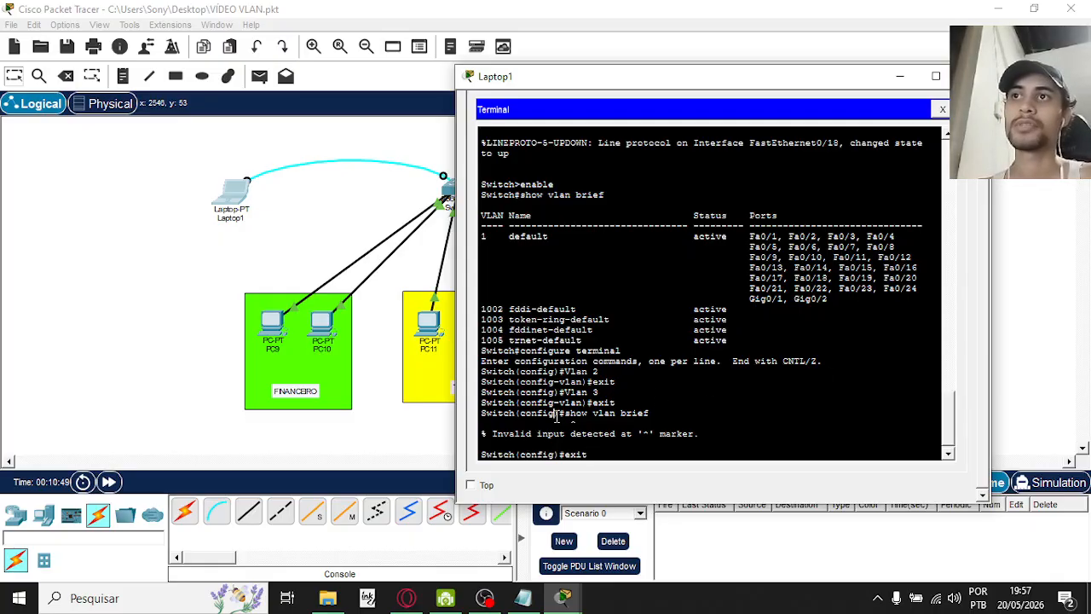
{"action": "left_click_drag", "start_coordinate": [558, 414], "coordinate": [529, 416]}
{"action": "left_click", "coordinate": [638, 452]}
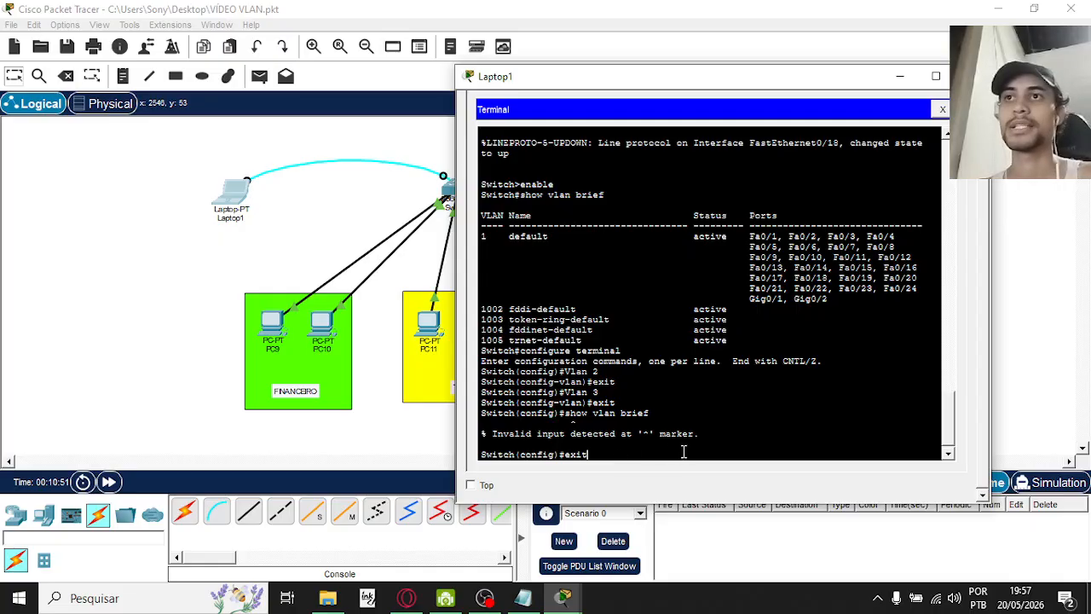
{"action": "key", "text": "Return"}
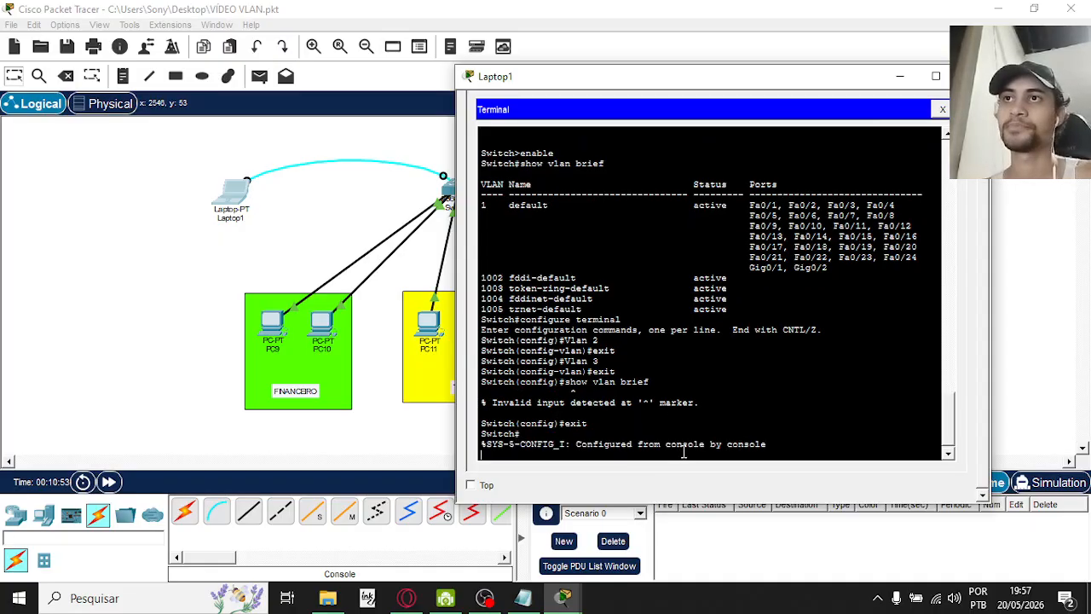
{"action": "key", "text": "Return"}
- List the switch's VLANs with show vlan brief and examine the entries for the default VLAN and VLANs 2 and 3
{"action": "type", "text": "show "}
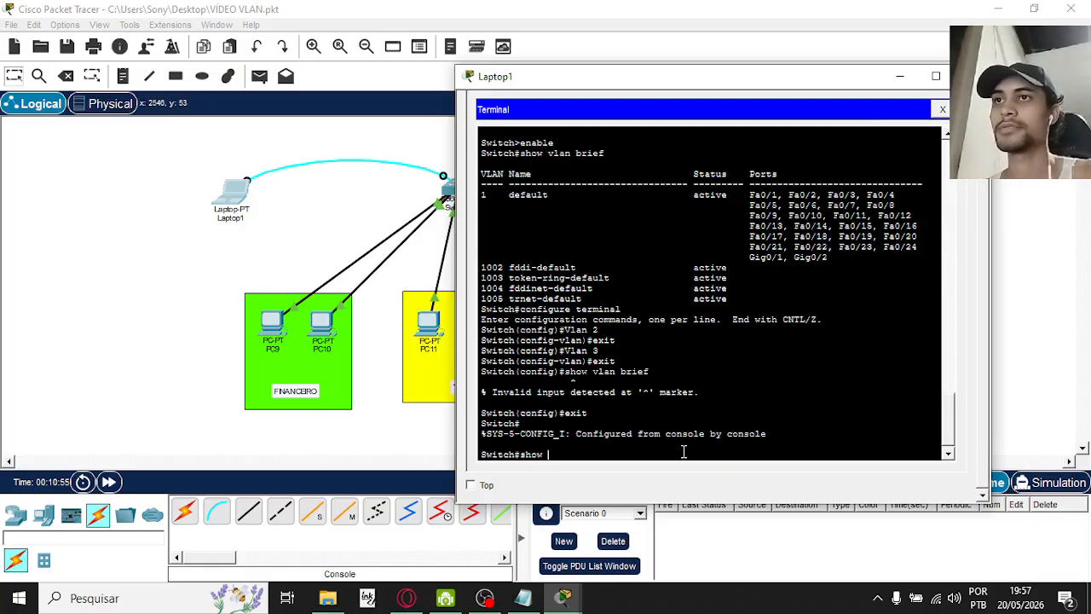
{"action": "type", "text": "vlan brief"}
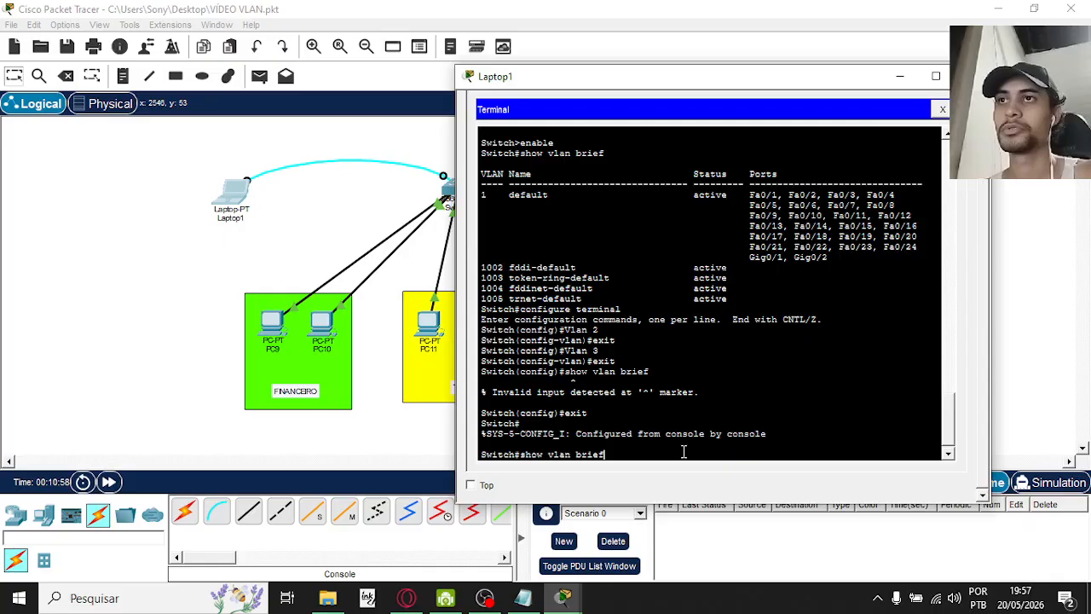
{"action": "key", "text": "Return"}
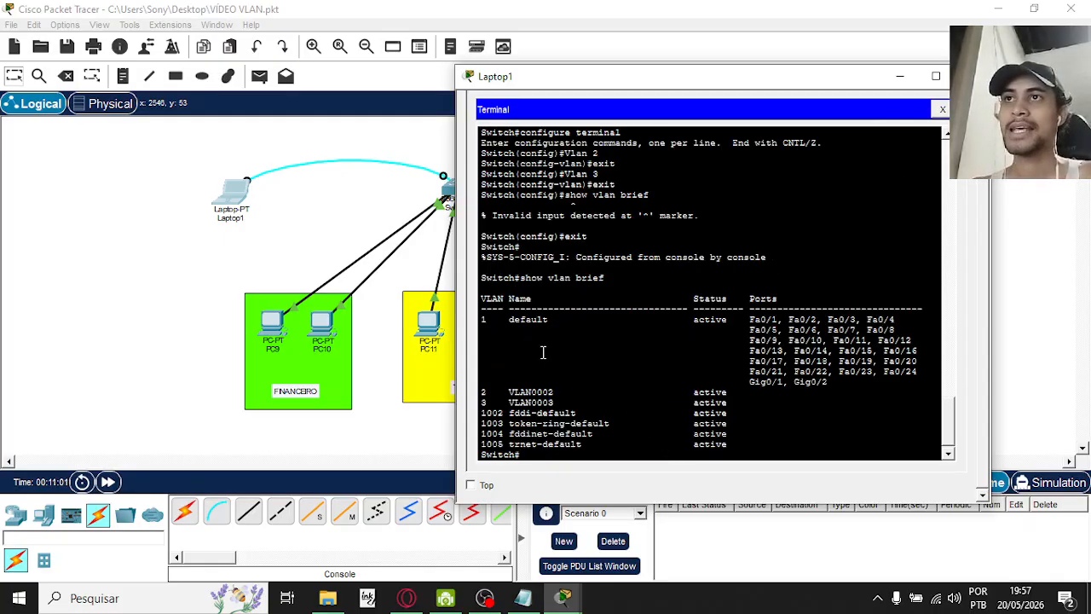
{"action": "left_click_drag", "start_coordinate": [555, 321], "coordinate": [504, 322]}
{"action": "left_click_drag", "start_coordinate": [844, 373], "coordinate": [544, 322]}
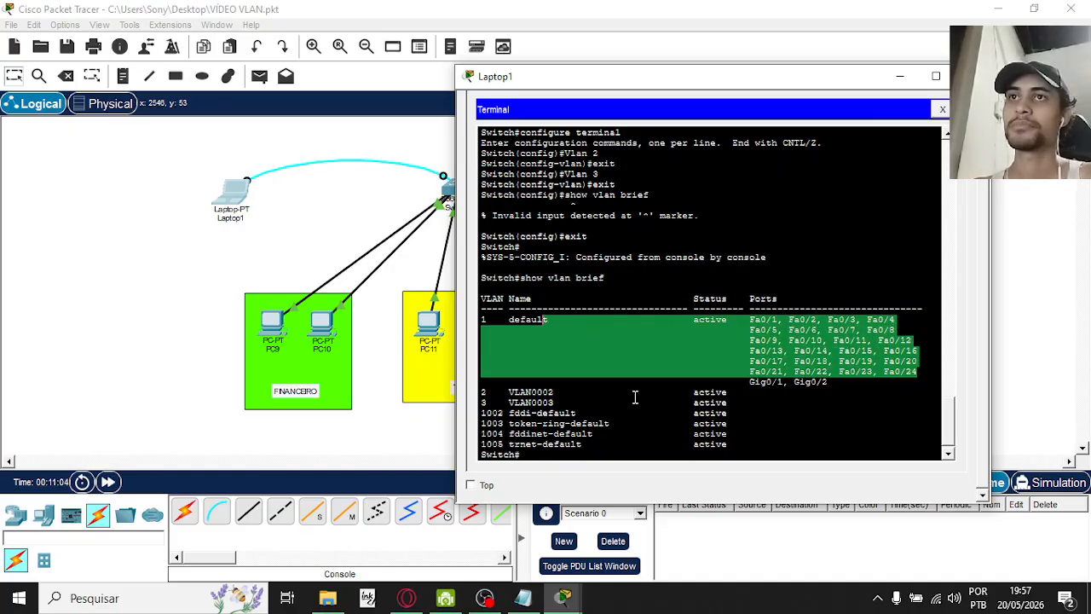
{"action": "left_click", "coordinate": [750, 401]}
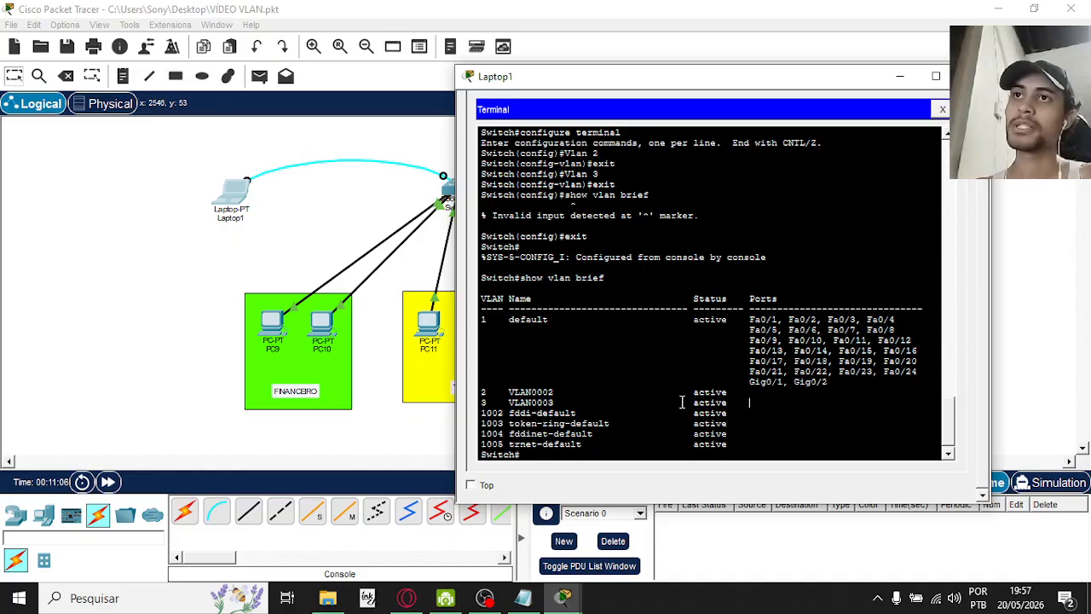
{"action": "left_click_drag", "start_coordinate": [554, 403], "coordinate": [500, 402]}
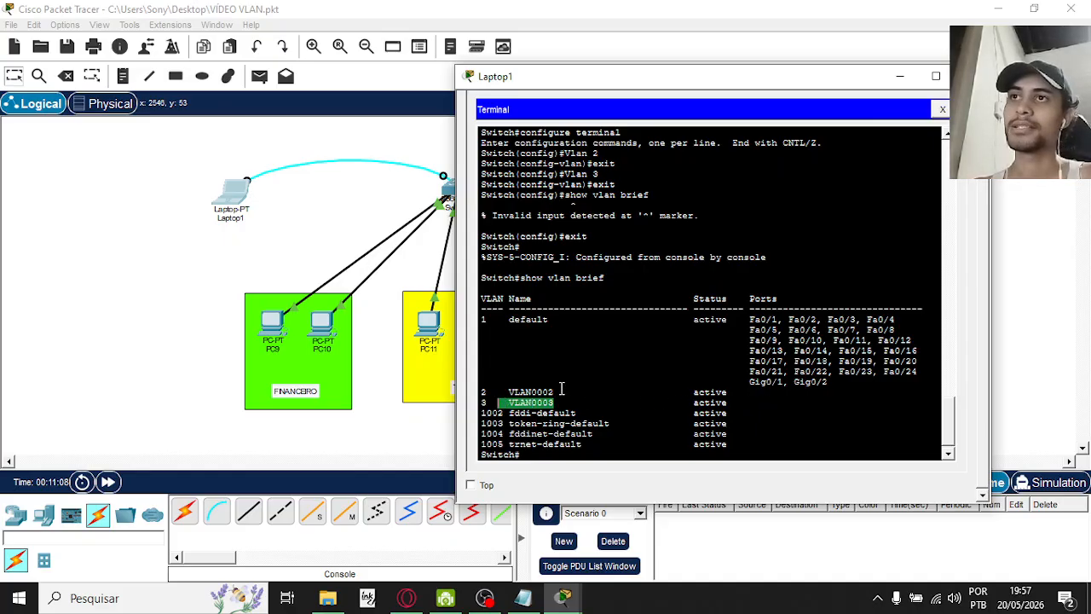
{"action": "left_click_drag", "start_coordinate": [565, 391], "coordinate": [503, 392]}
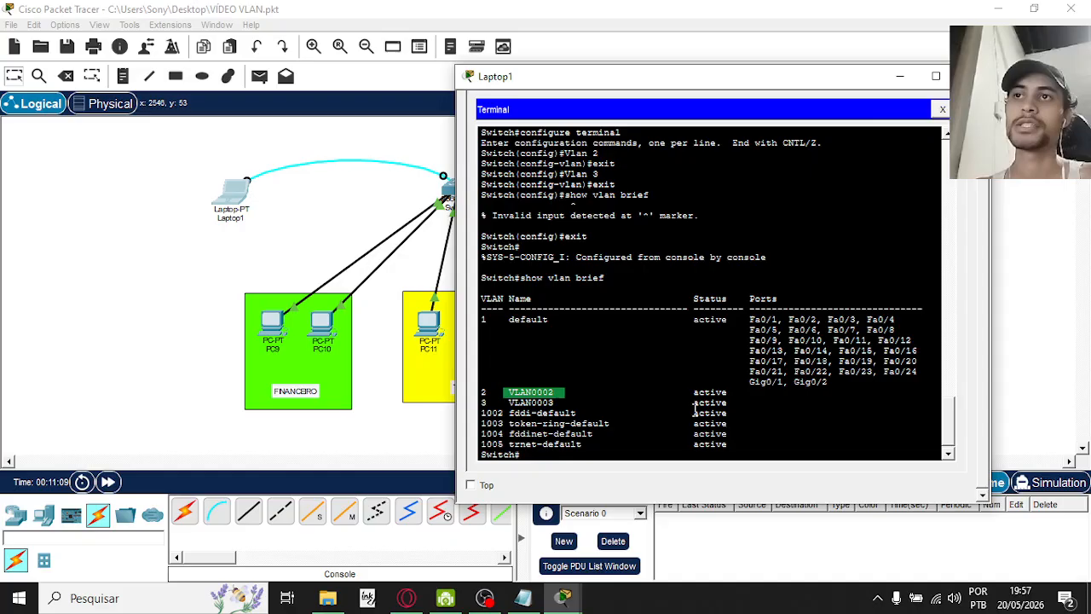
{"action": "left_click", "coordinate": [574, 447]}
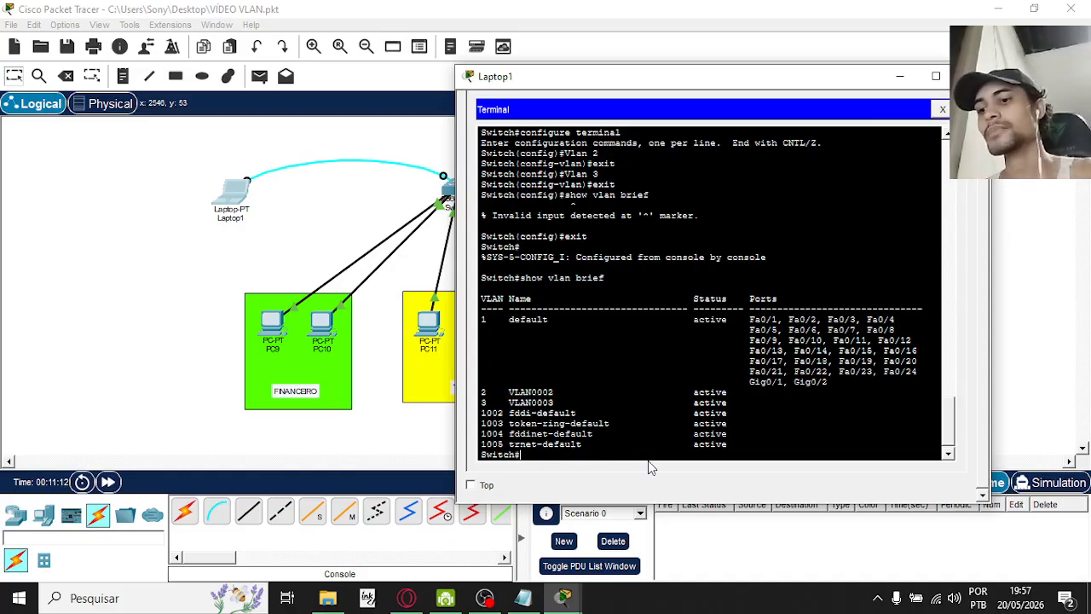
- Enter global configuration mode with configure terminal and select ports 9 to 16 with interface range fastEthernet 0/9 - 16
{"action": "type", "text": "configure terminal"}
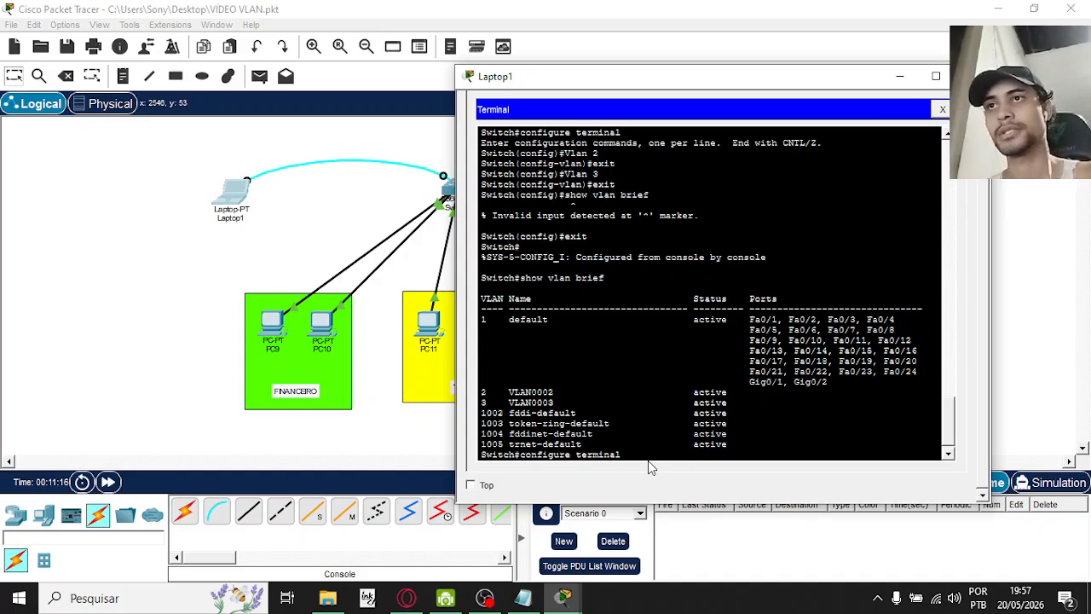
{"action": "key", "text": "Return"}
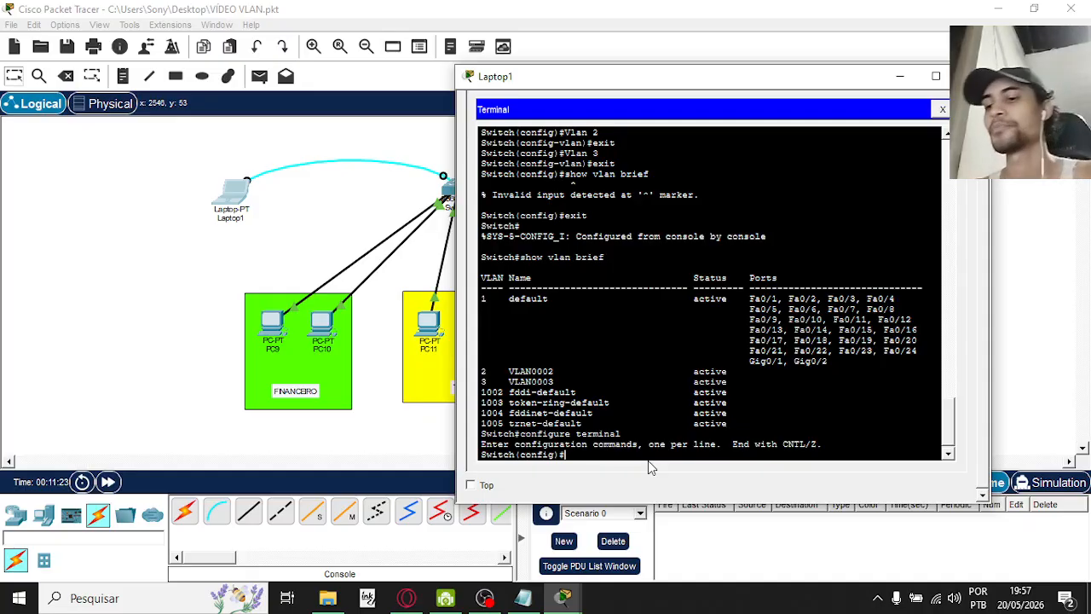
{"action": "type", "text": "inte"}
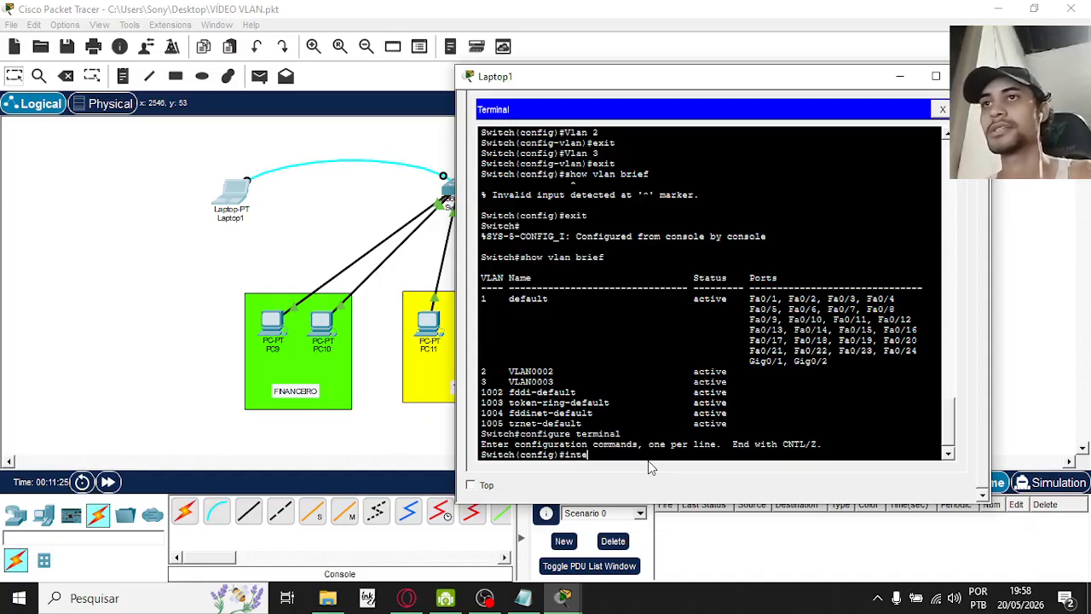
{"action": "type", "text": "rface"}
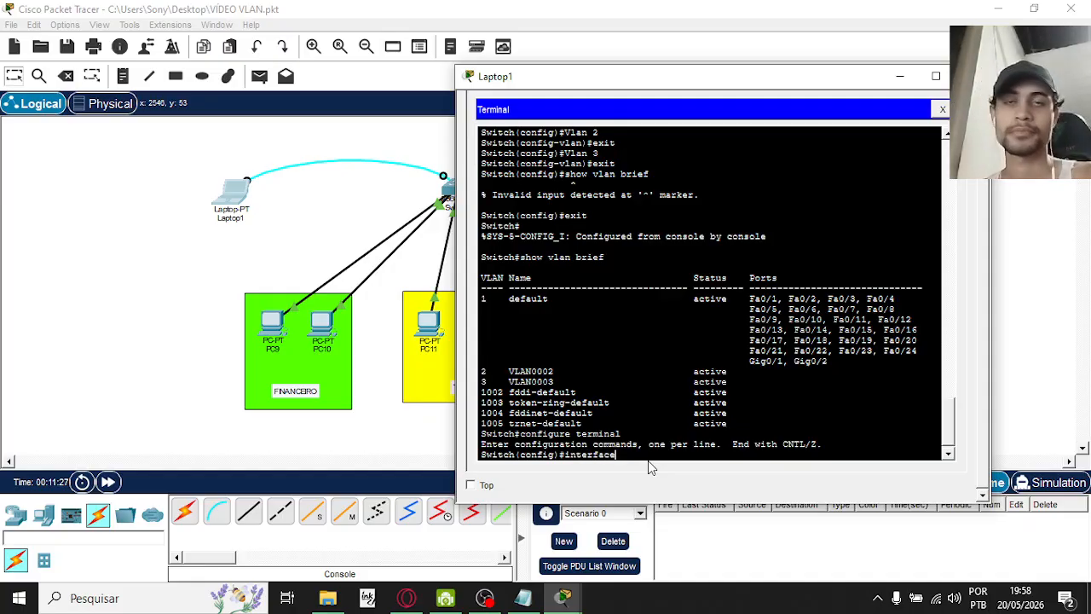
{"action": "type", "text": " r"}
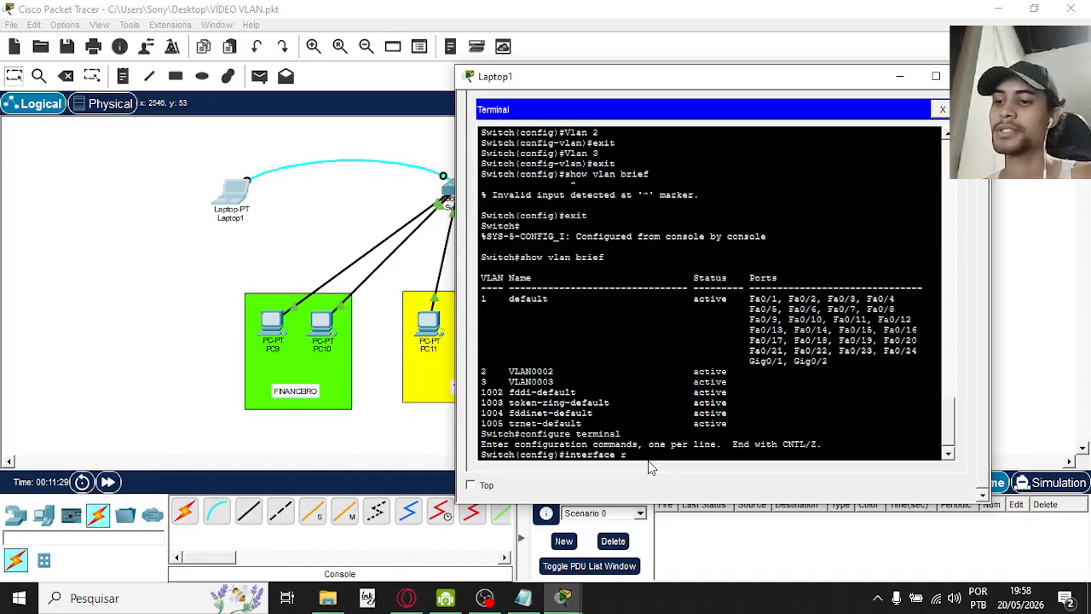
{"action": "type", "text": "ange fa"}
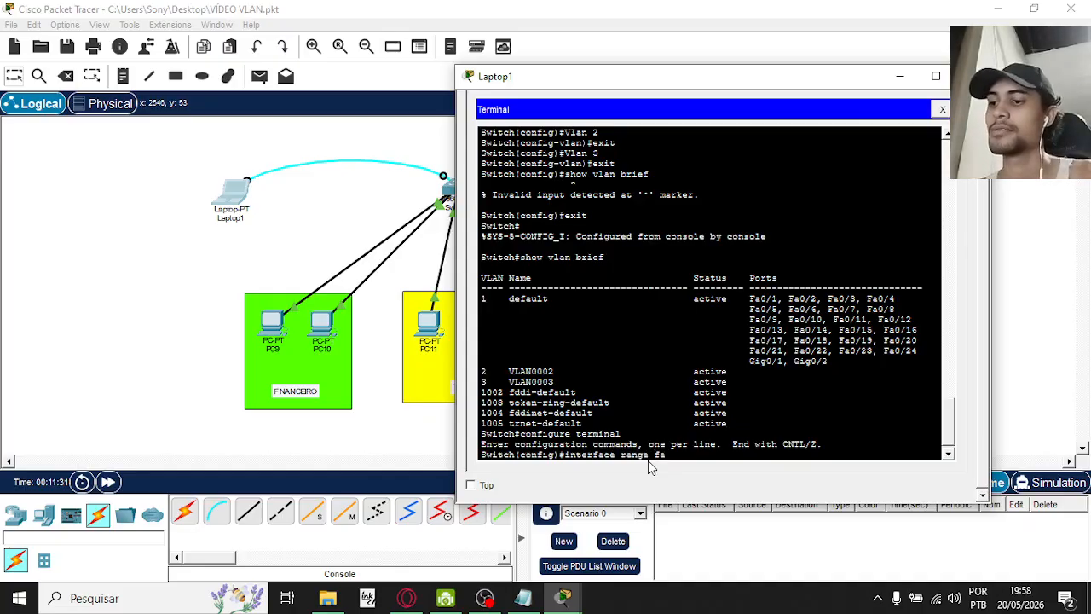
{"action": "type", "text": "stEth"}
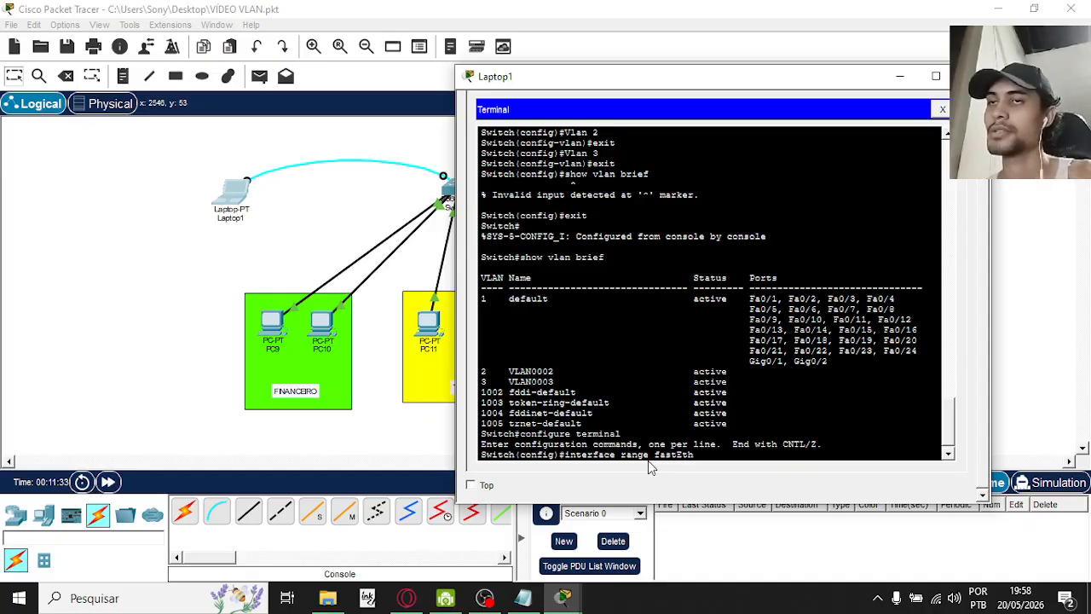
{"action": "type", "text": "ernet 0/9"}
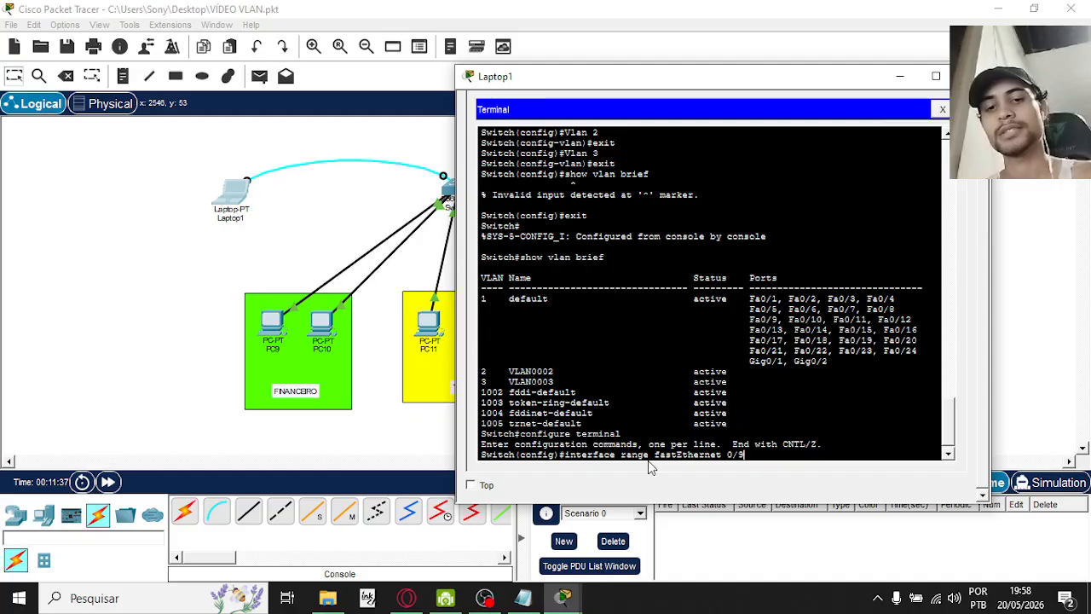
{"action": "type", "text": " - 1"}
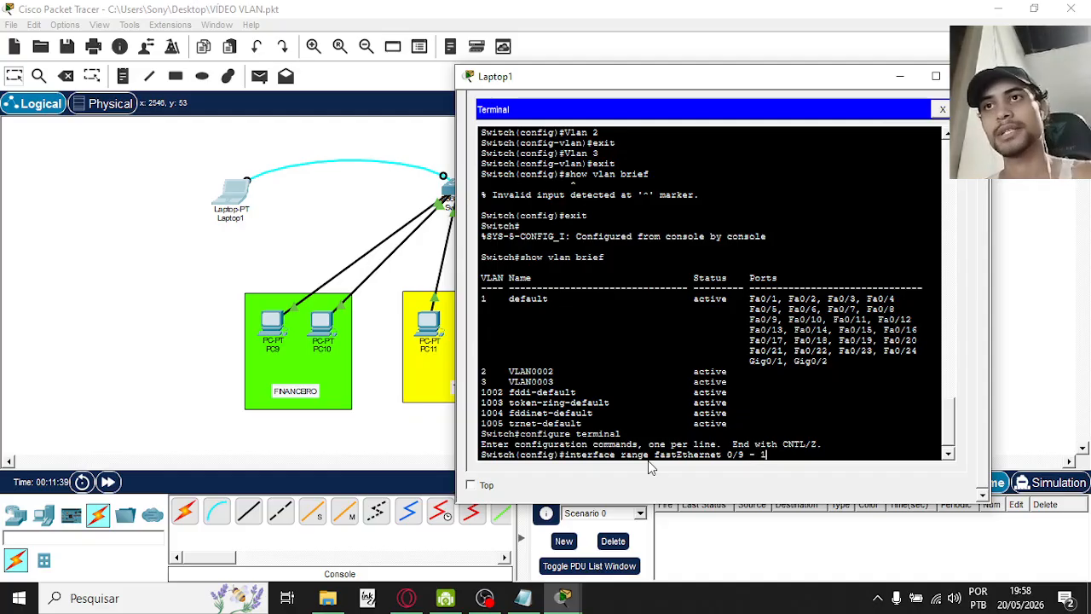
{"action": "type", "text": "6"}
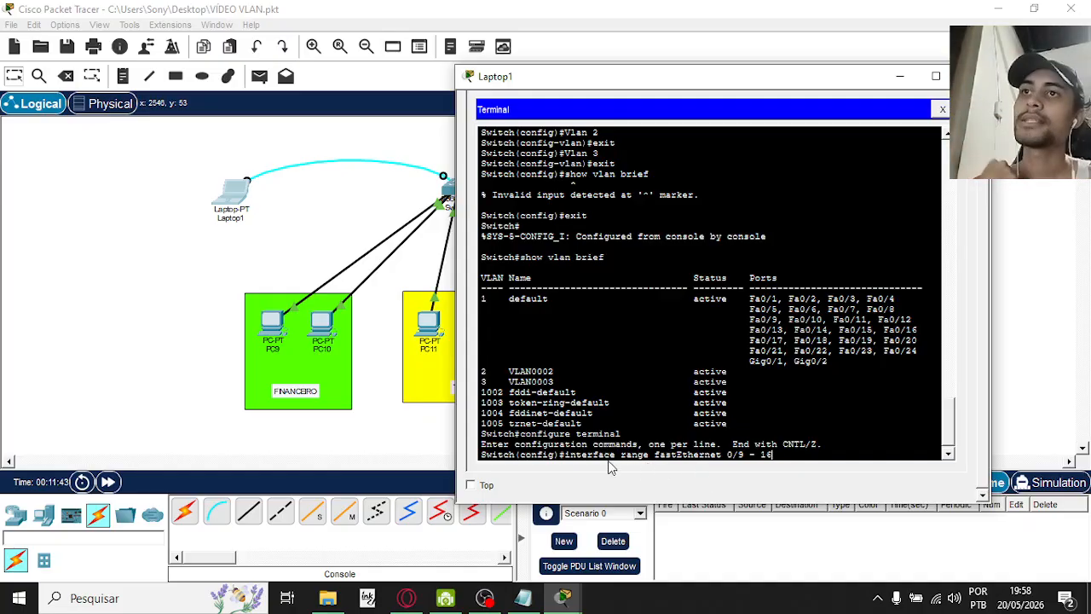
{"action": "left_click_drag", "start_coordinate": [564, 454], "coordinate": [724, 454]}
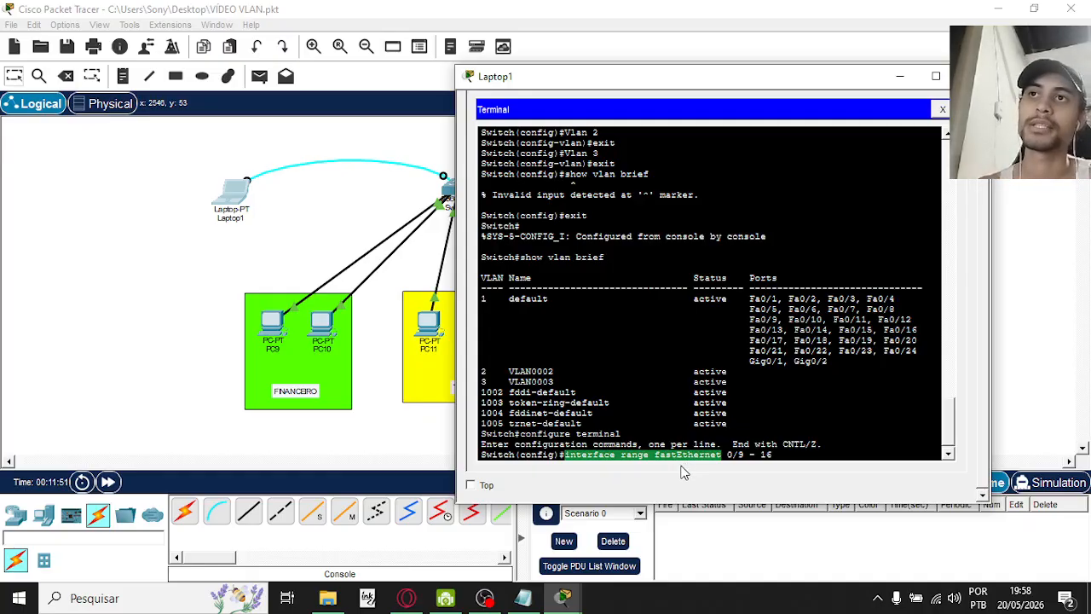
{"action": "left_click_drag", "start_coordinate": [621, 455], "coordinate": [653, 456]}
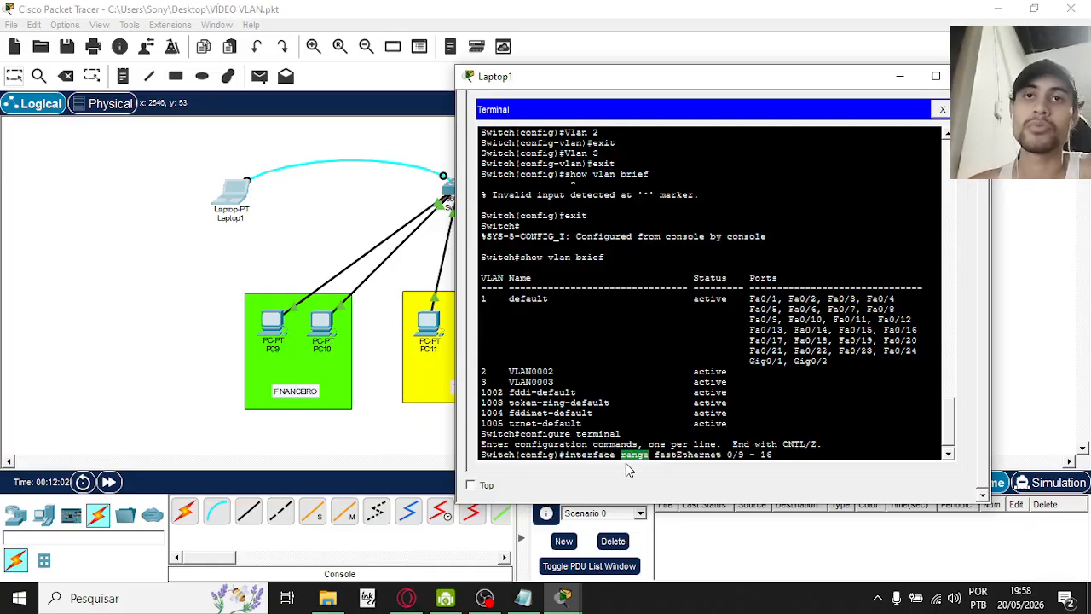
{"action": "left_click_drag", "start_coordinate": [774, 455], "coordinate": [725, 455]}
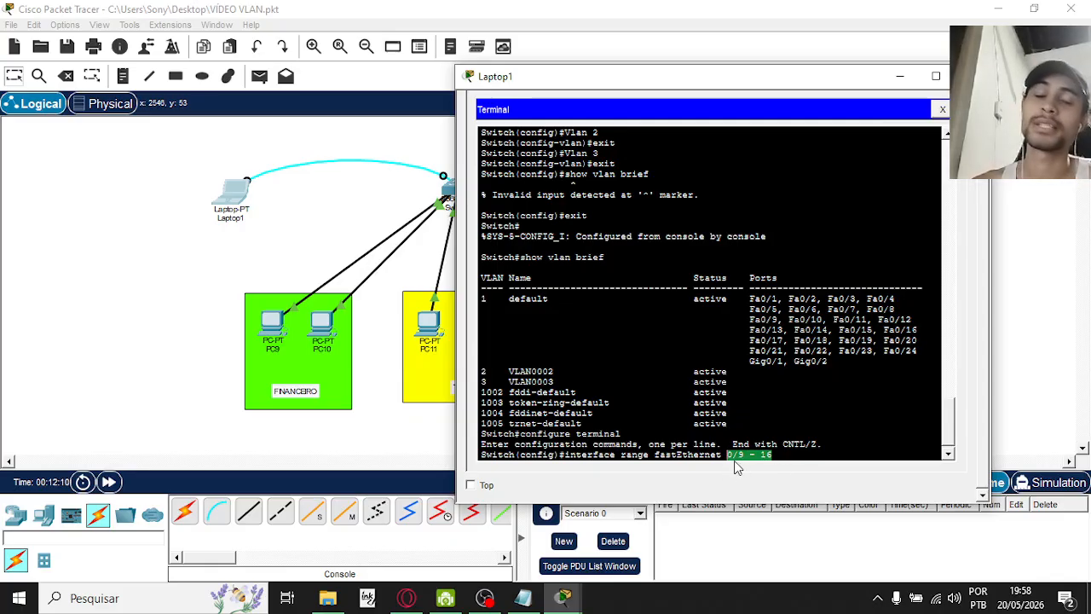
{"action": "left_click", "coordinate": [784, 454]}
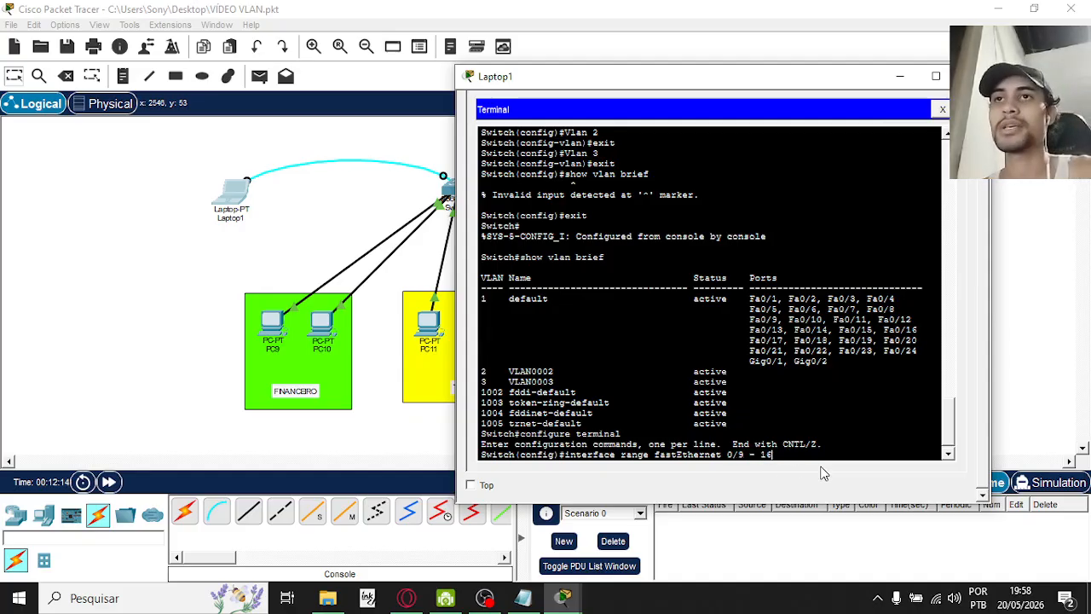
{"action": "key", "text": "Return"}
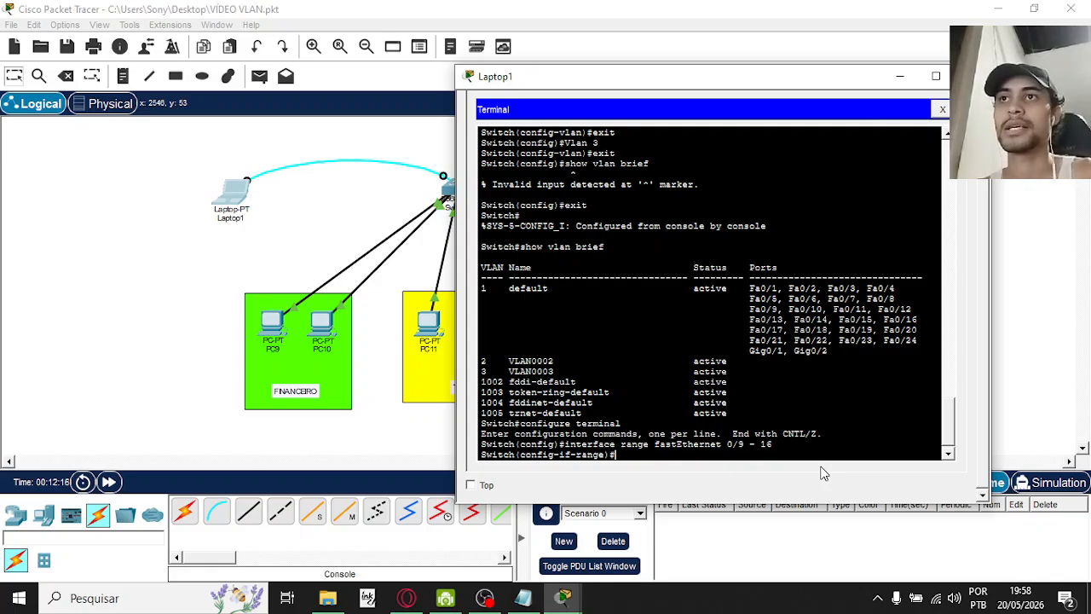
- Set the selected port range to access mode with switchport mode access
{"action": "left_click_drag", "start_coordinate": [520, 455], "coordinate": [607, 456]}
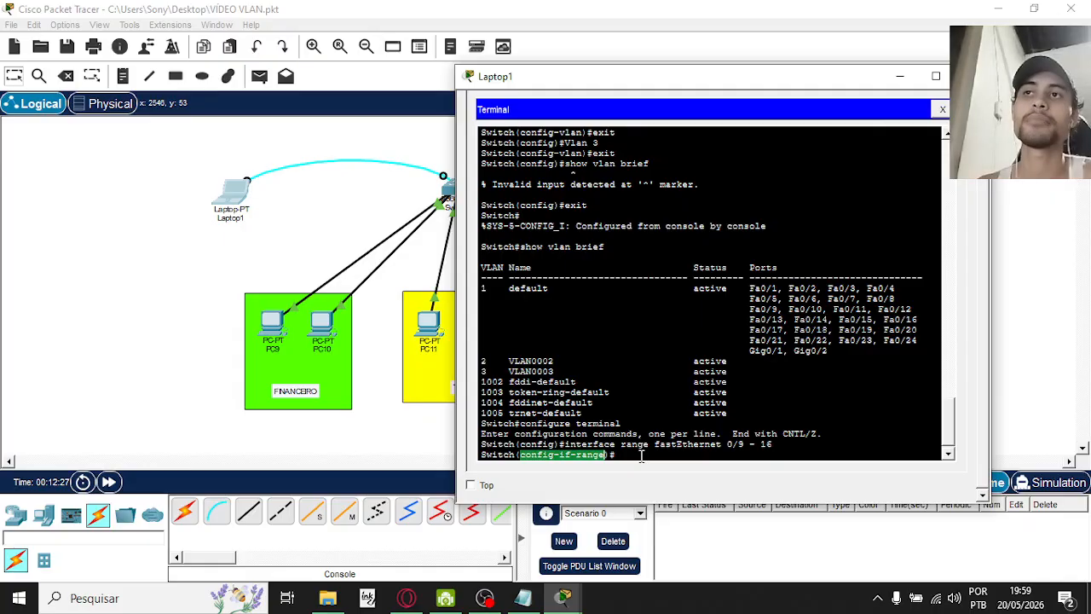
{"action": "left_click", "coordinate": [641, 456]}
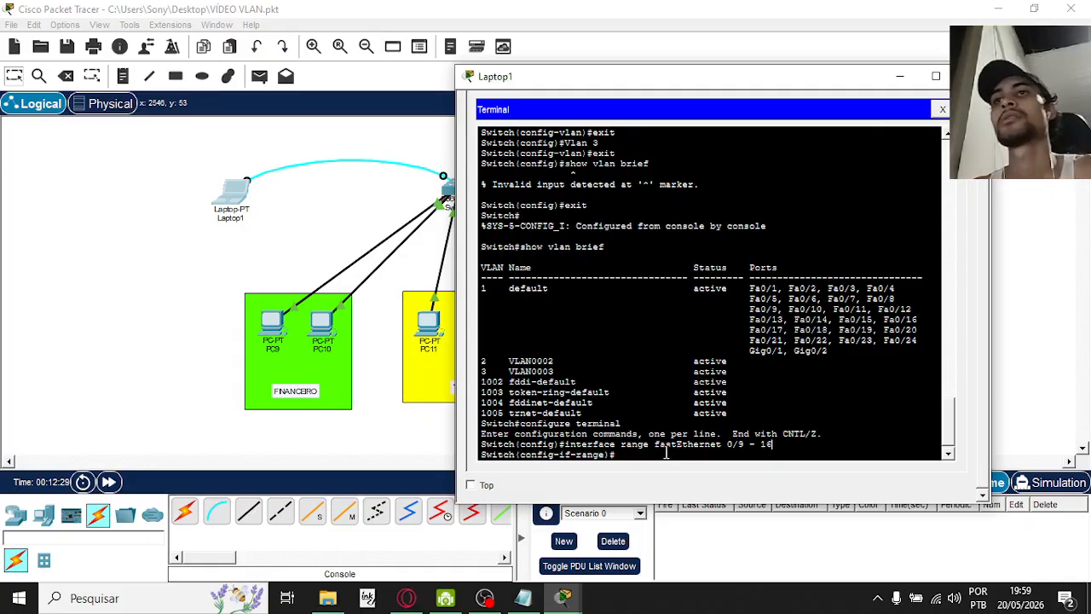
{"action": "type", "text": "s"}
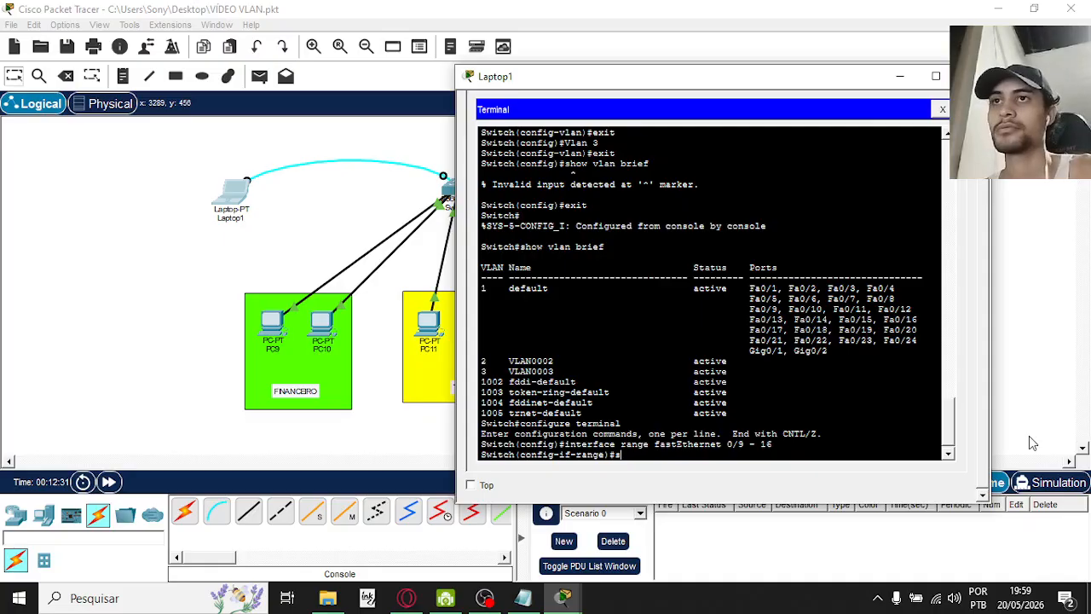
{"action": "type", "text": "witch"}
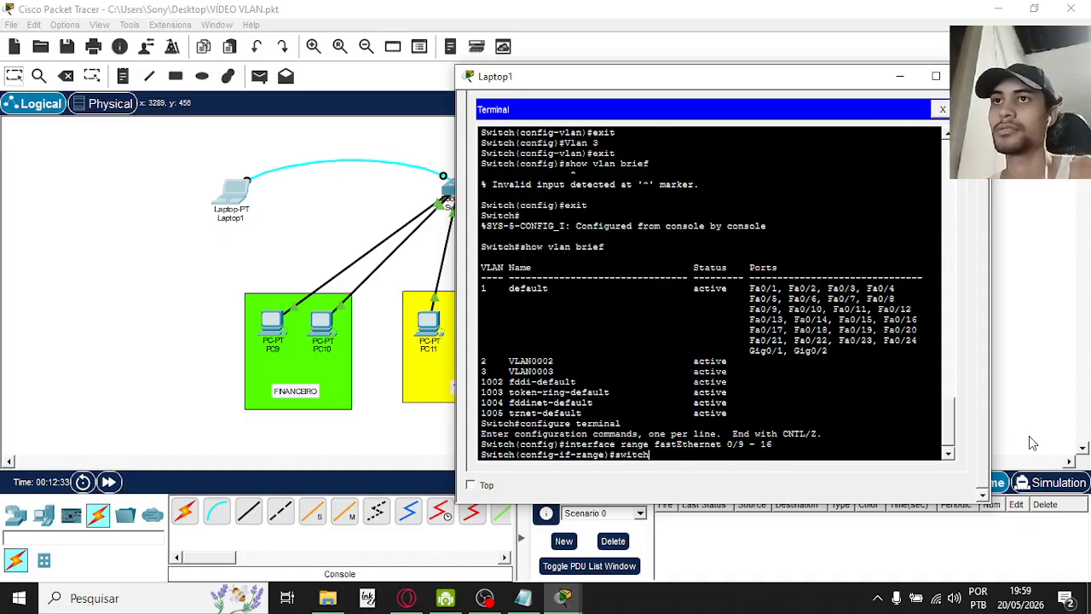
{"action": "type", "text": "por"}
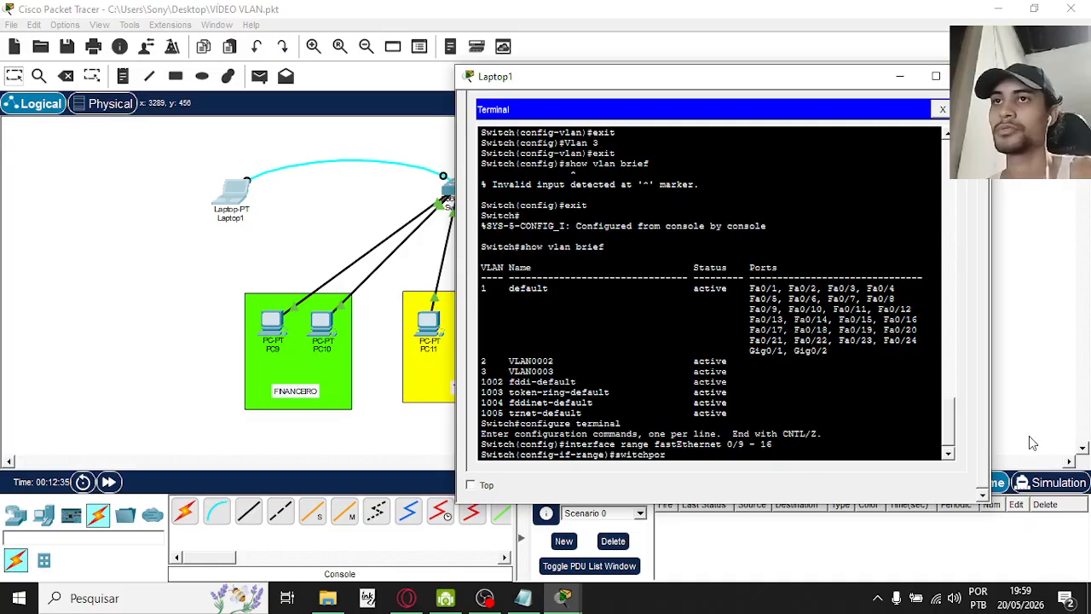
{"action": "type", "text": "t mode access"}
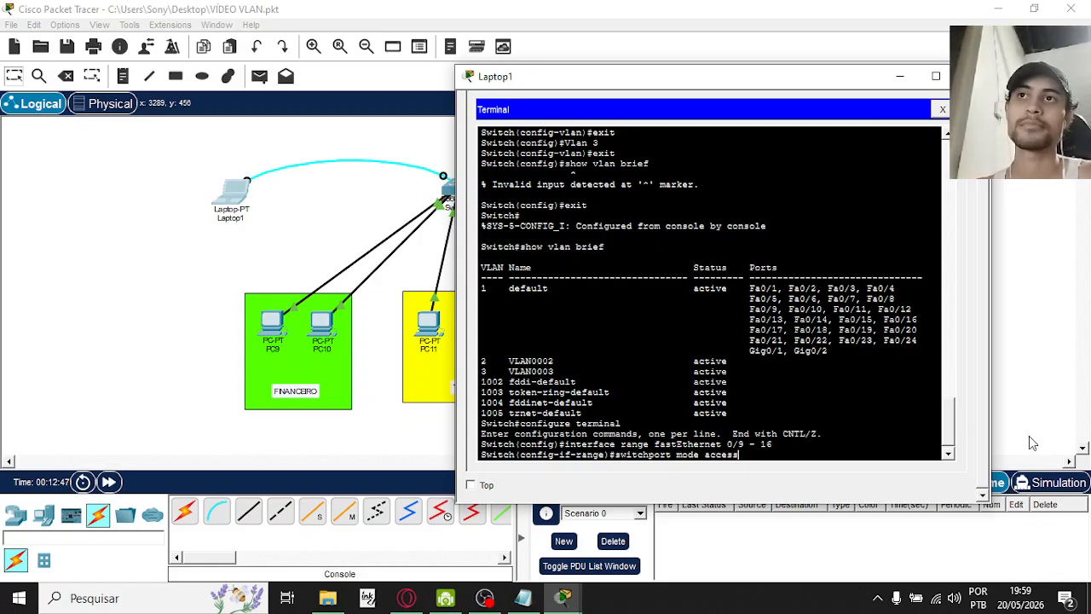
{"action": "key", "text": "Return"}
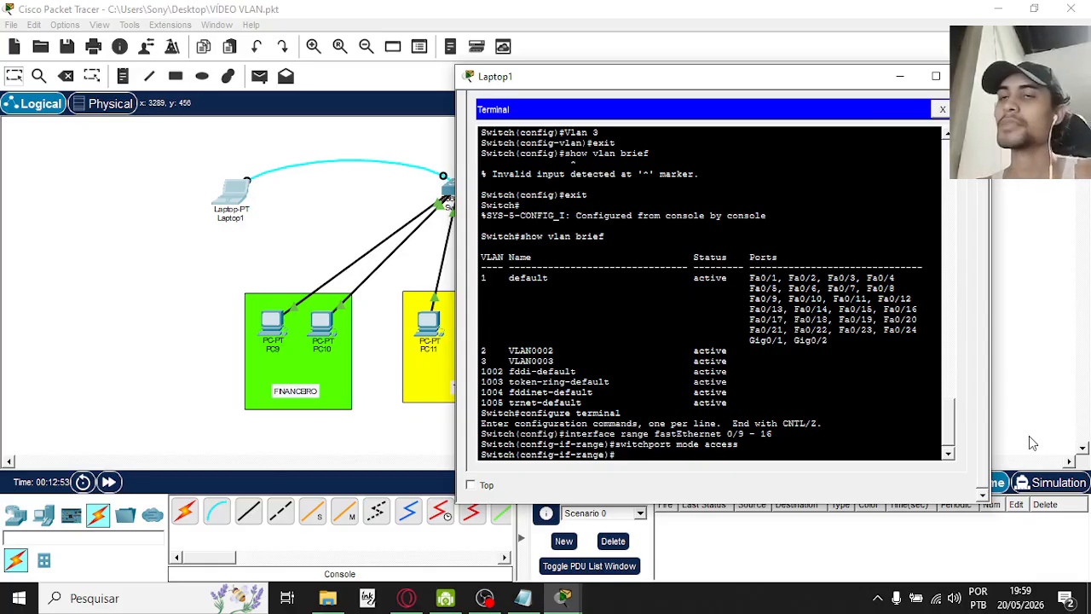
- Assign the selected ports 9 to 16 to VLAN 2 with switchport access vlan 2, checking the command against the Notepad notes
{"action": "type", "text": "swcht"}
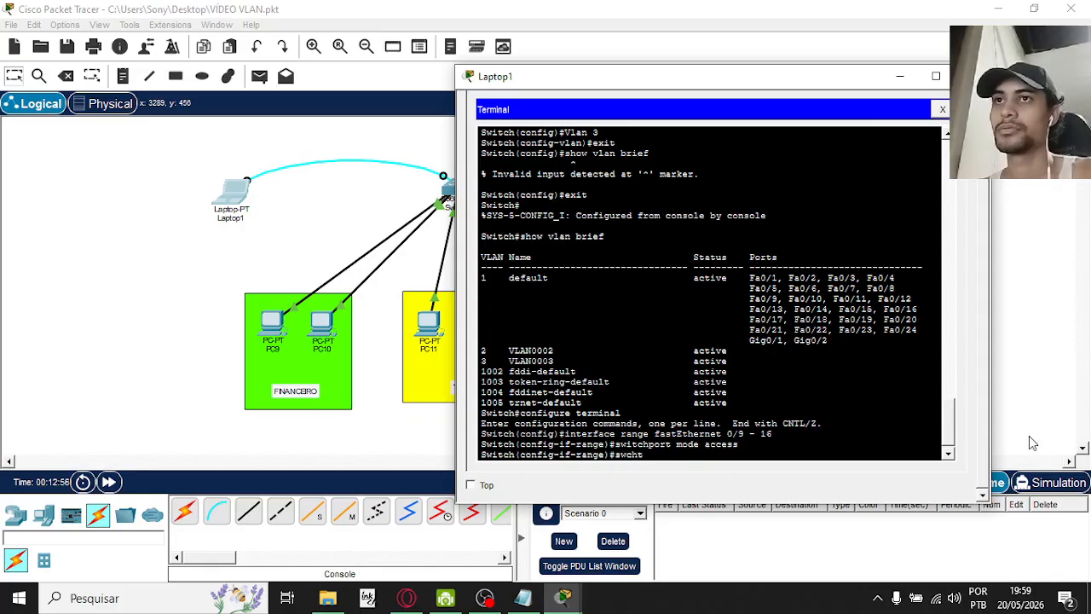
{"action": "key", "text": "BackSpace"}
{"action": "type", "text": "witch"}
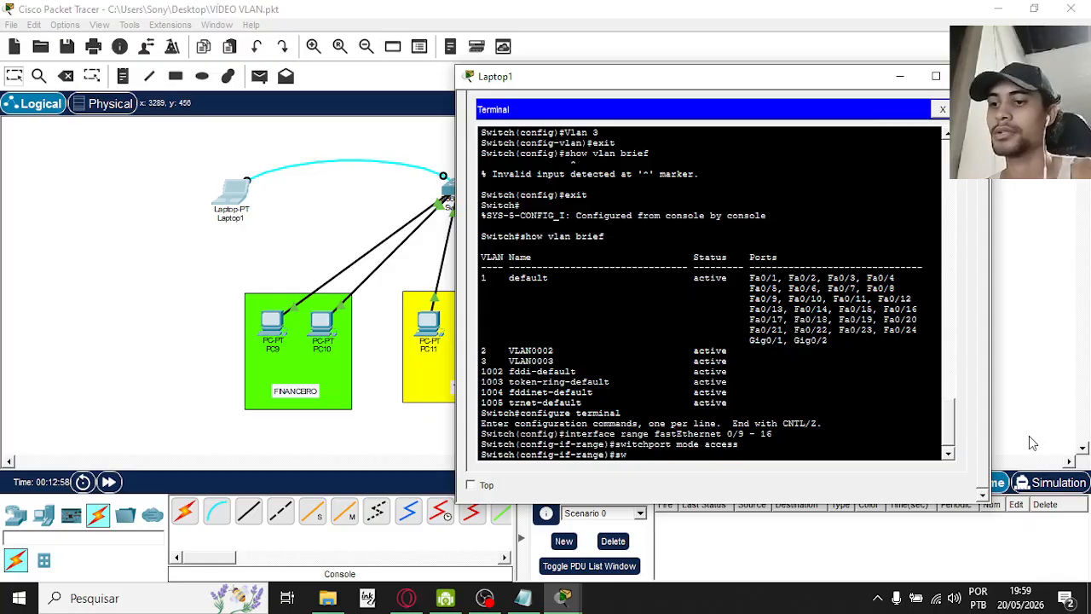
{"action": "type", "text": "port"}
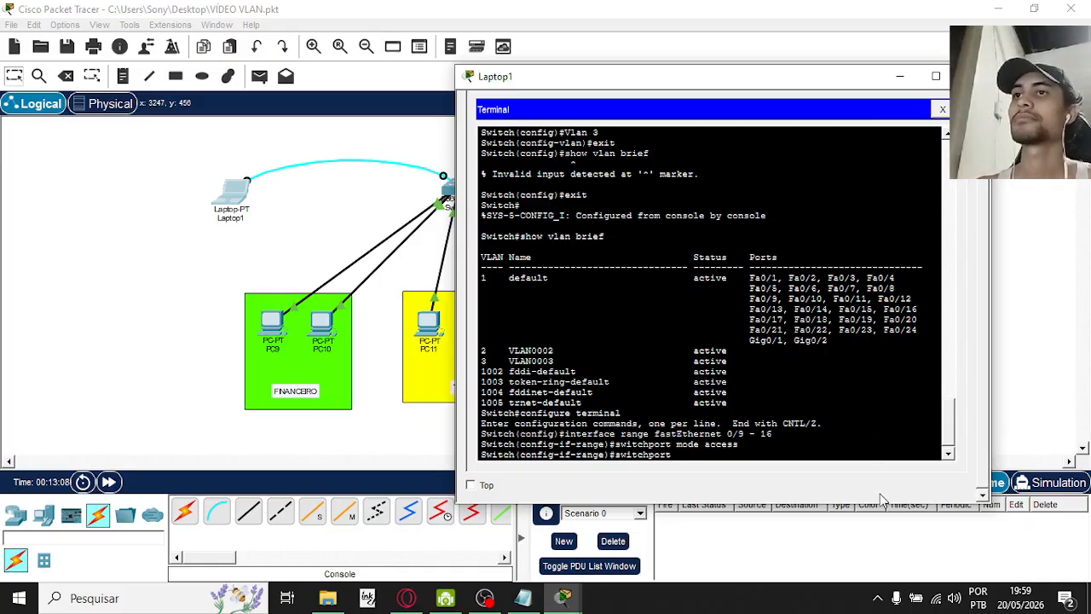
{"action": "left_click", "coordinate": [523, 599]}
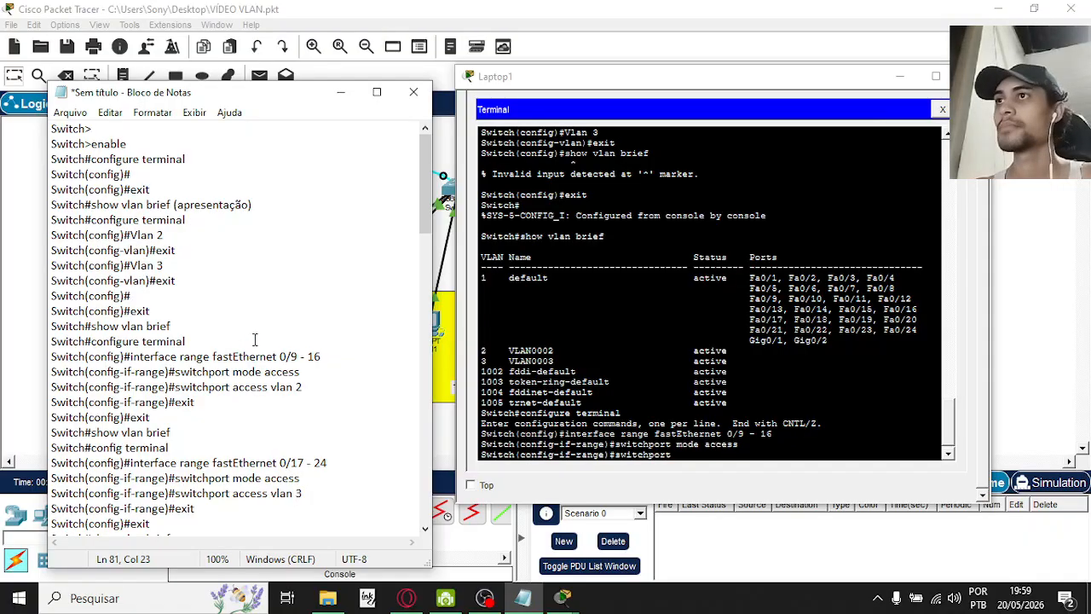
{"action": "scroll", "coordinate": [254, 339], "scroll_direction": "down", "scroll_amount": 1}
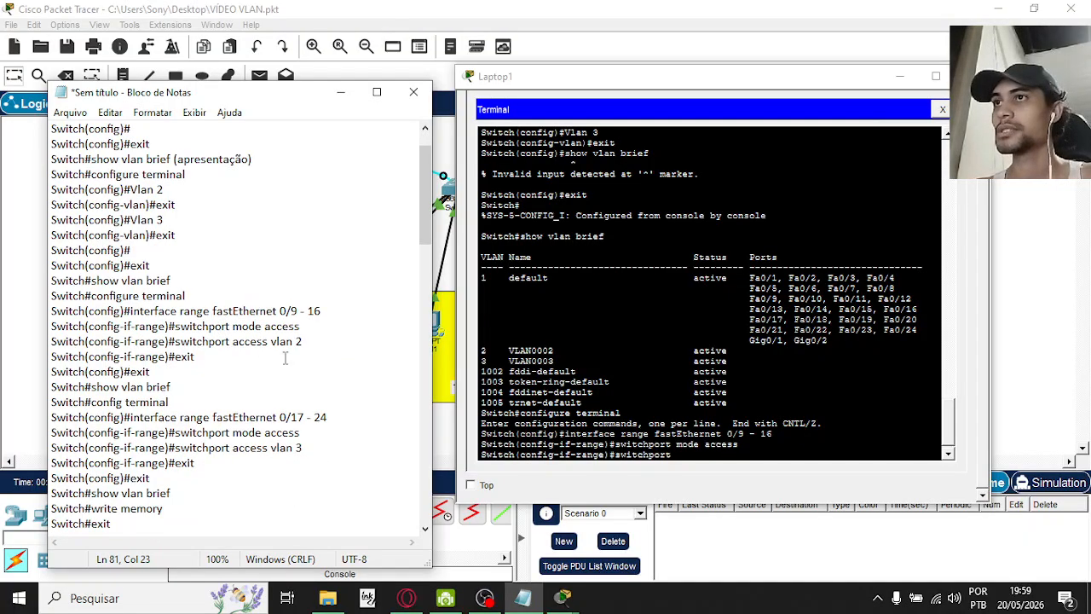
{"action": "left_click", "coordinate": [340, 92]}
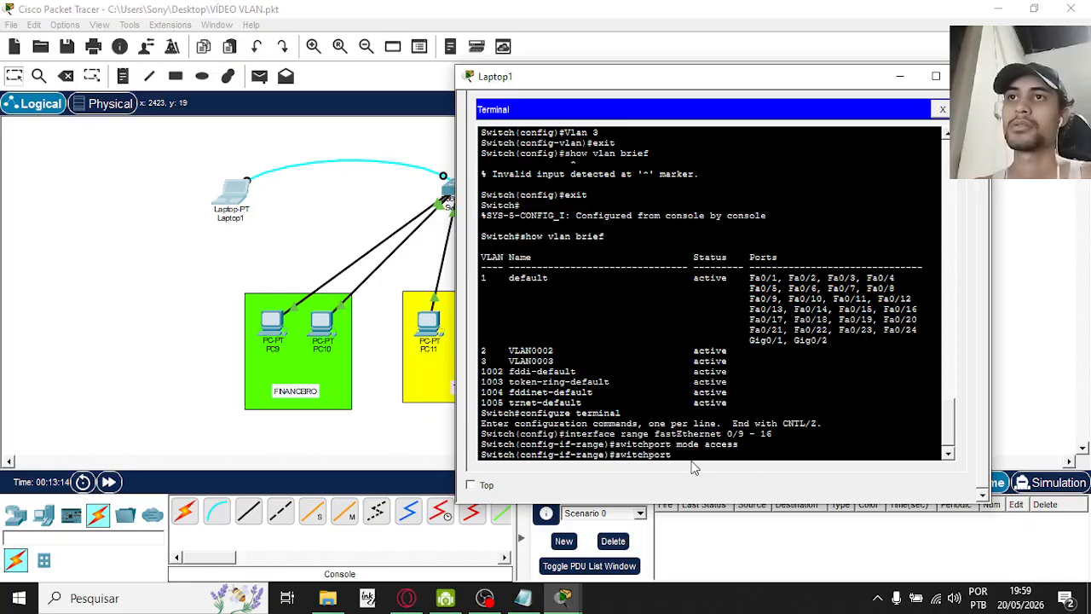
{"action": "type", "text": "access"}
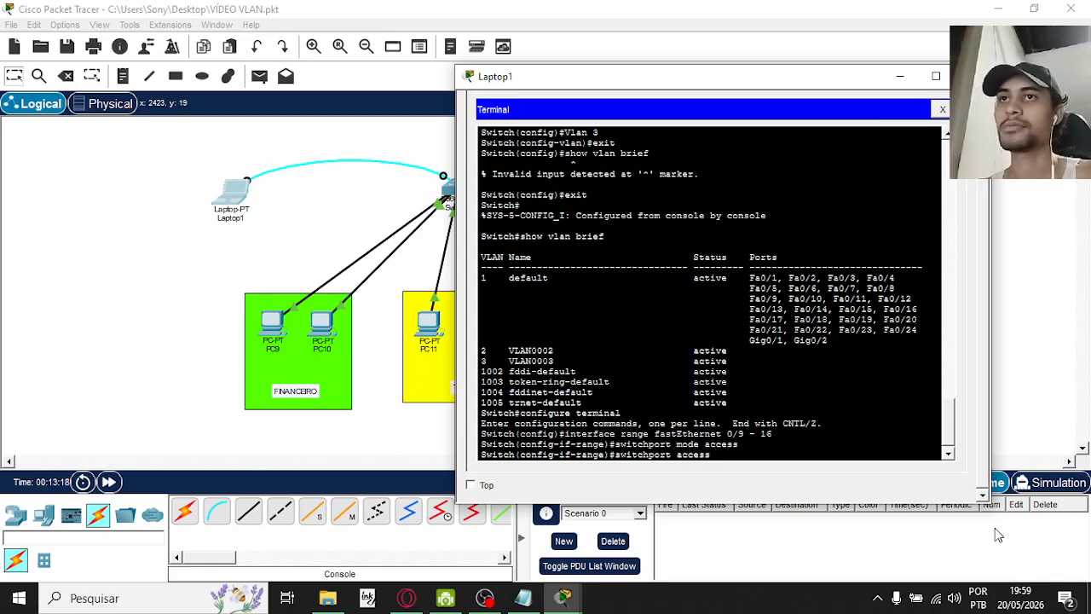
{"action": "type", "text": " vlan 2"}
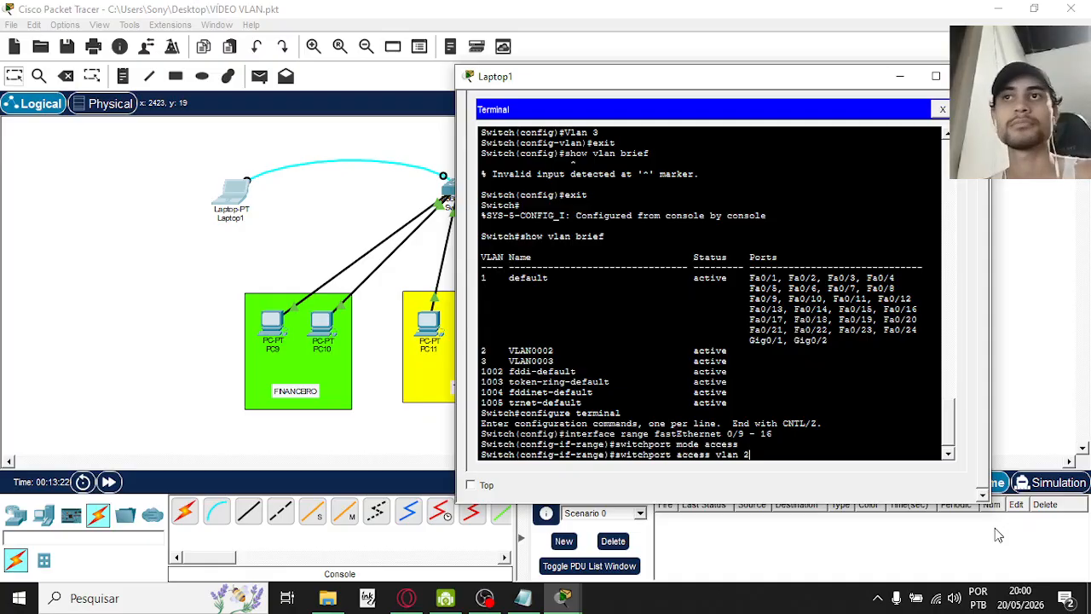
{"action": "left_click", "coordinate": [523, 597]}
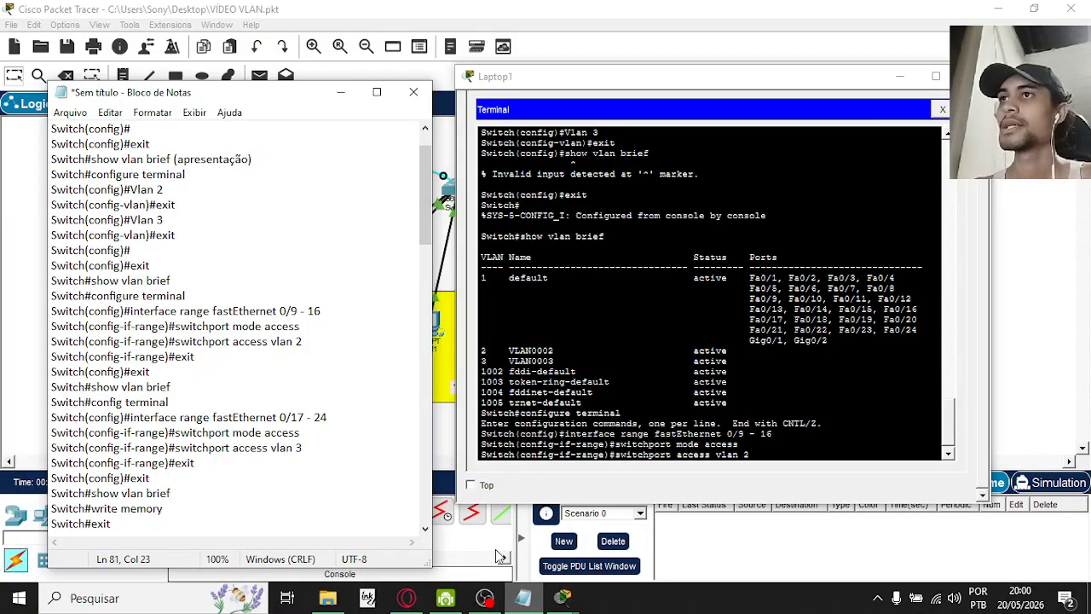
{"action": "left_click", "coordinate": [523, 598]}
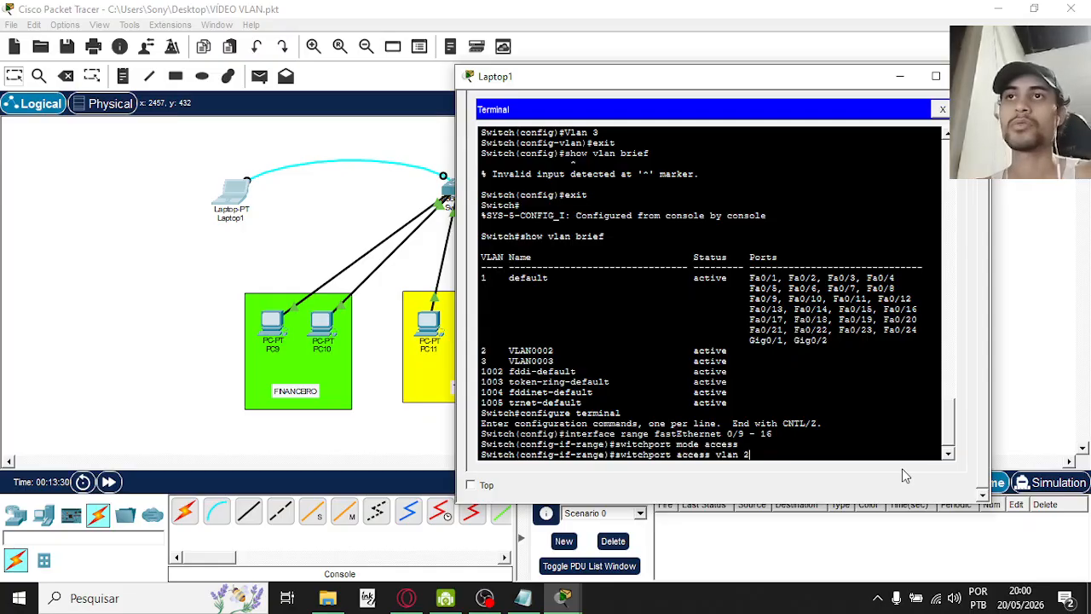
{"action": "key", "text": "Return"}
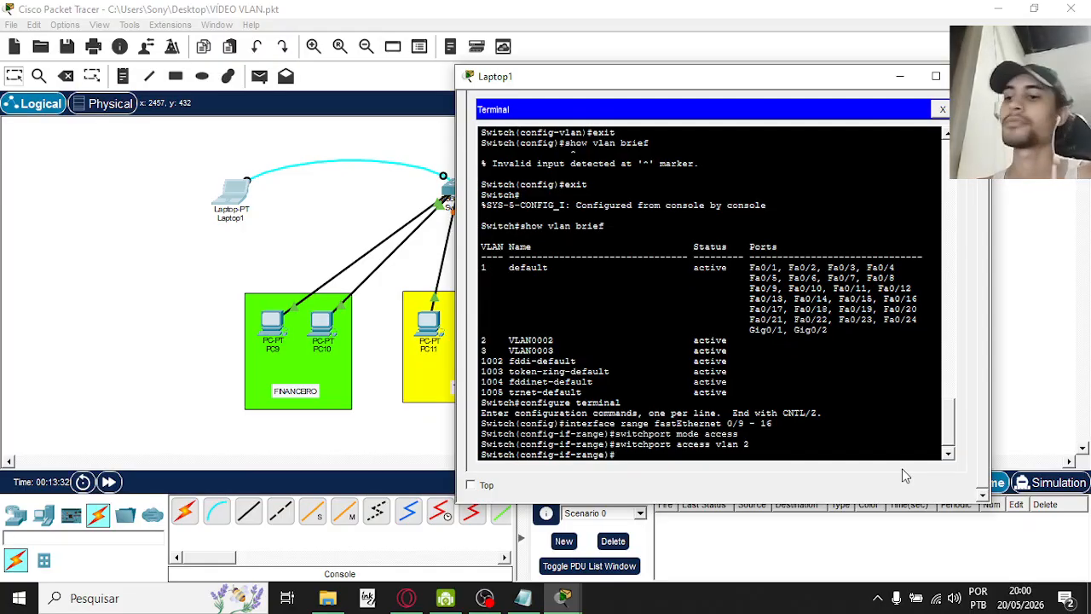
- Leave the interface range mode and the switch's global configuration mode with exit commands
{"action": "type", "text": "exit"}
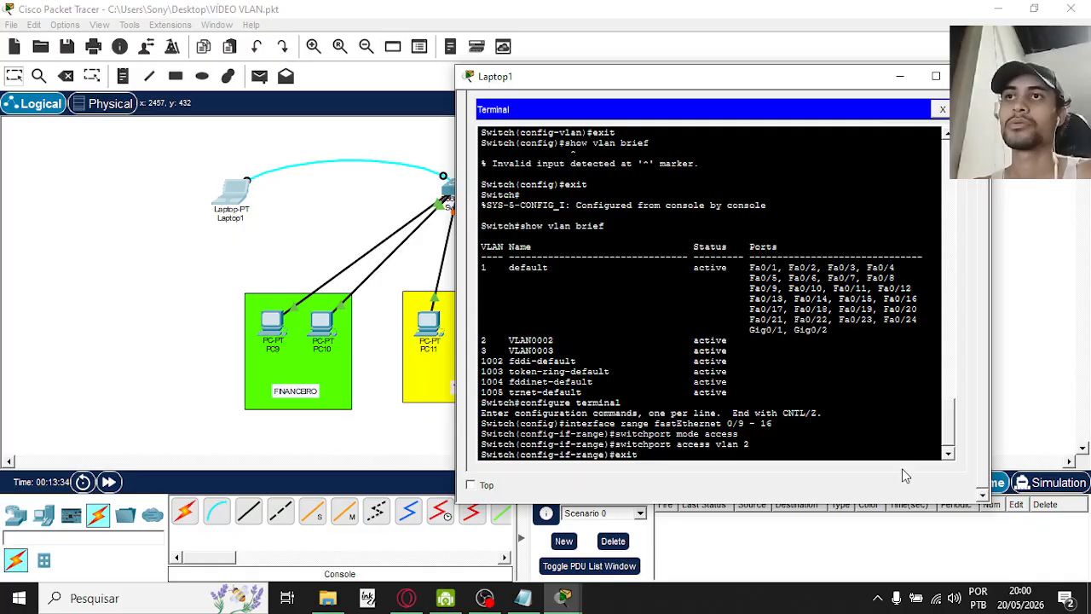
{"action": "key", "text": "Return"}
{"action": "type", "text": "exit"}
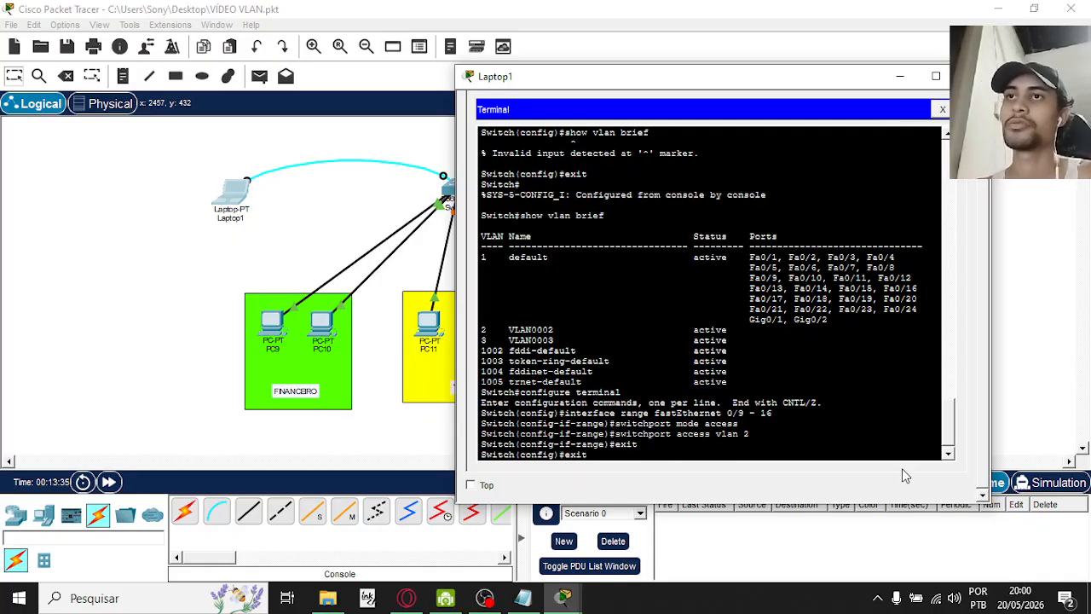
- Leave configuration mode and run show vlan brief to check the port assignments of VLAN 2 and the default VLAN
{"action": "key", "text": "Return"}
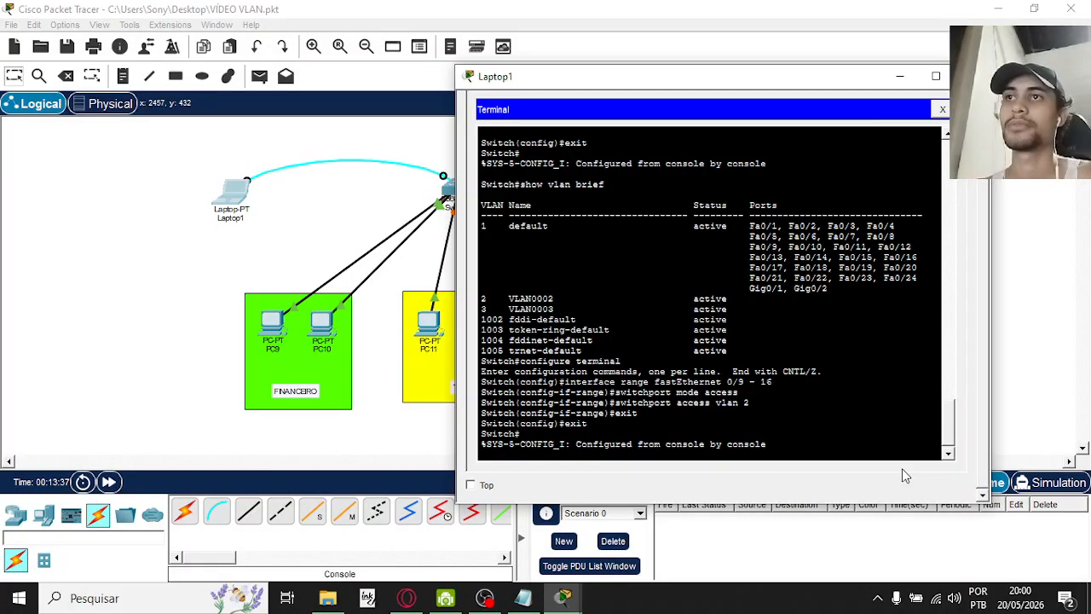
{"action": "type", "text": "show vla"}
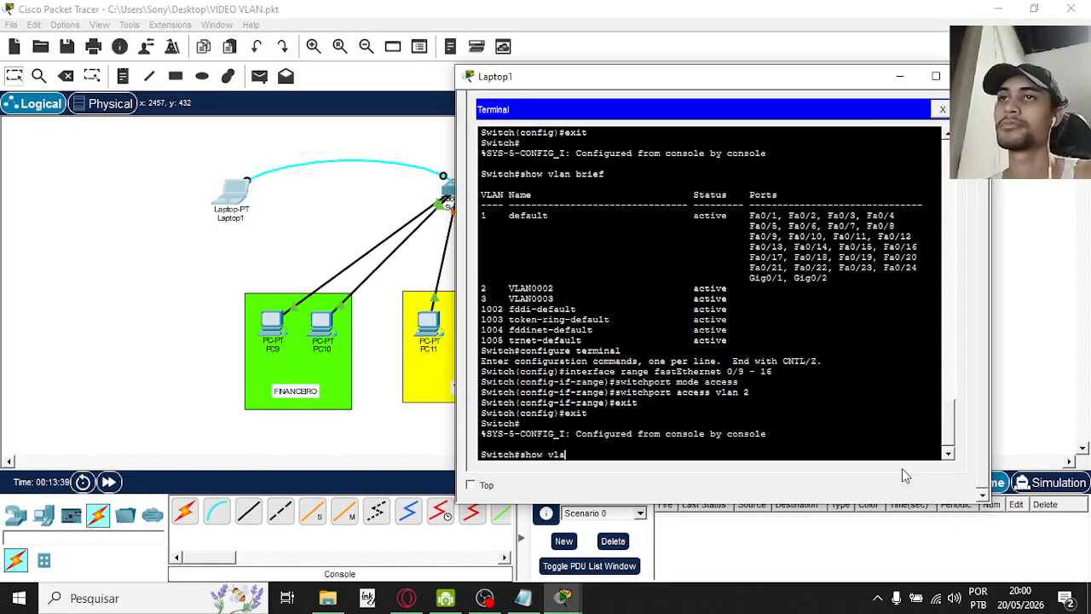
{"action": "type", "text": "n brief"}
{"action": "key", "text": "Return"}
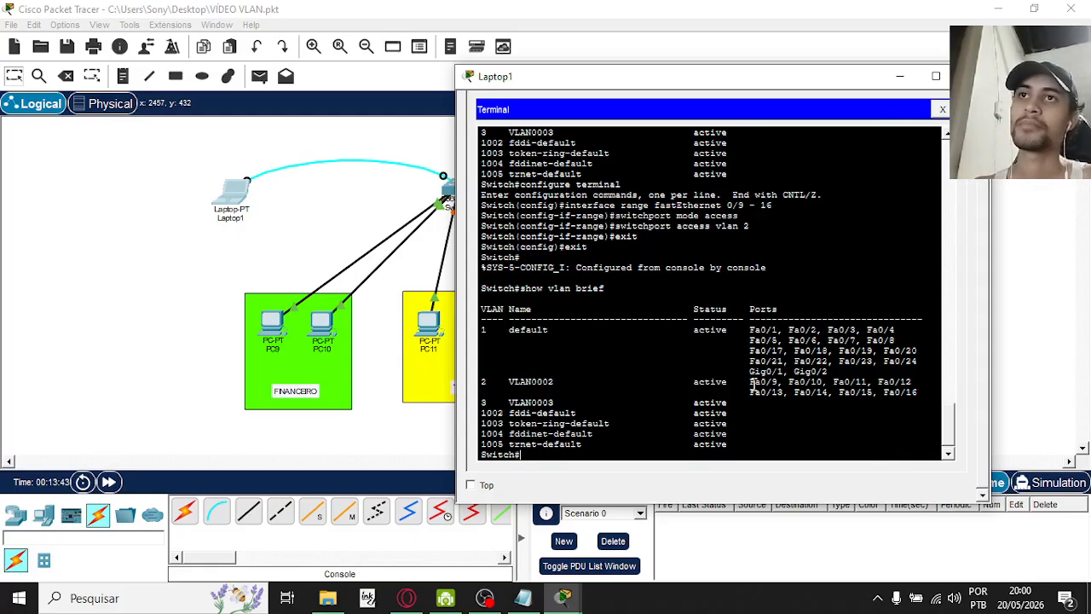
{"action": "left_click_drag", "start_coordinate": [750, 382], "coordinate": [928, 392]}
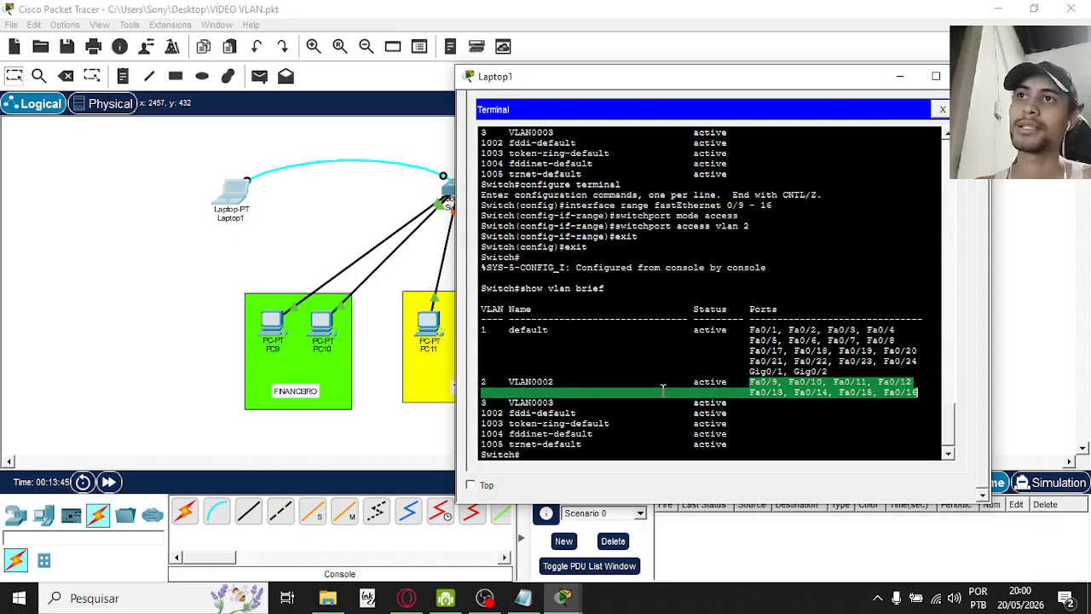
{"action": "left_click_drag", "start_coordinate": [558, 382], "coordinate": [510, 381]}
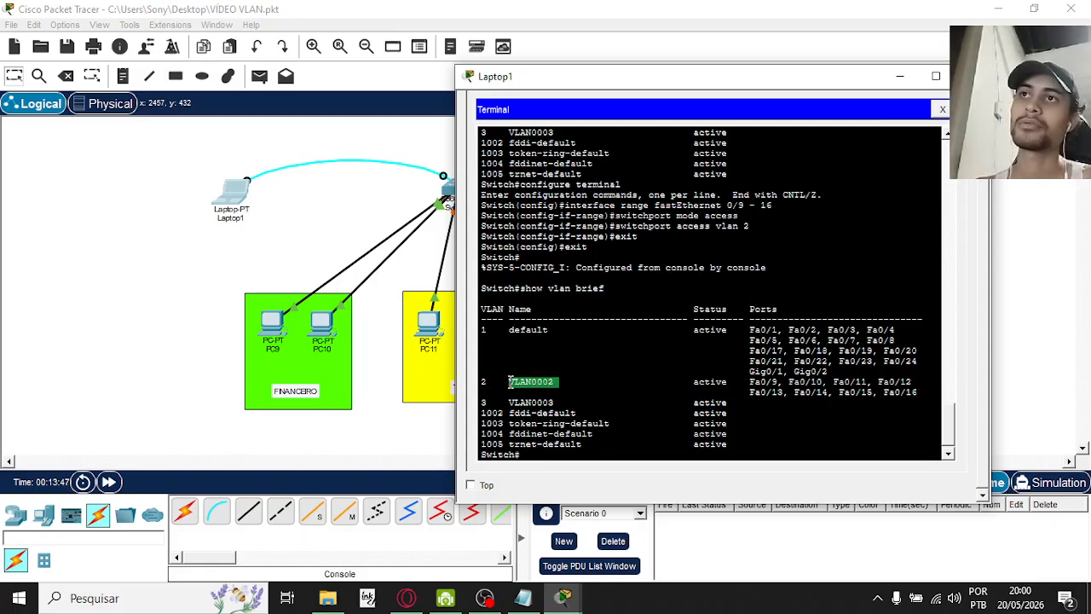
{"action": "left_click", "coordinate": [574, 454]}
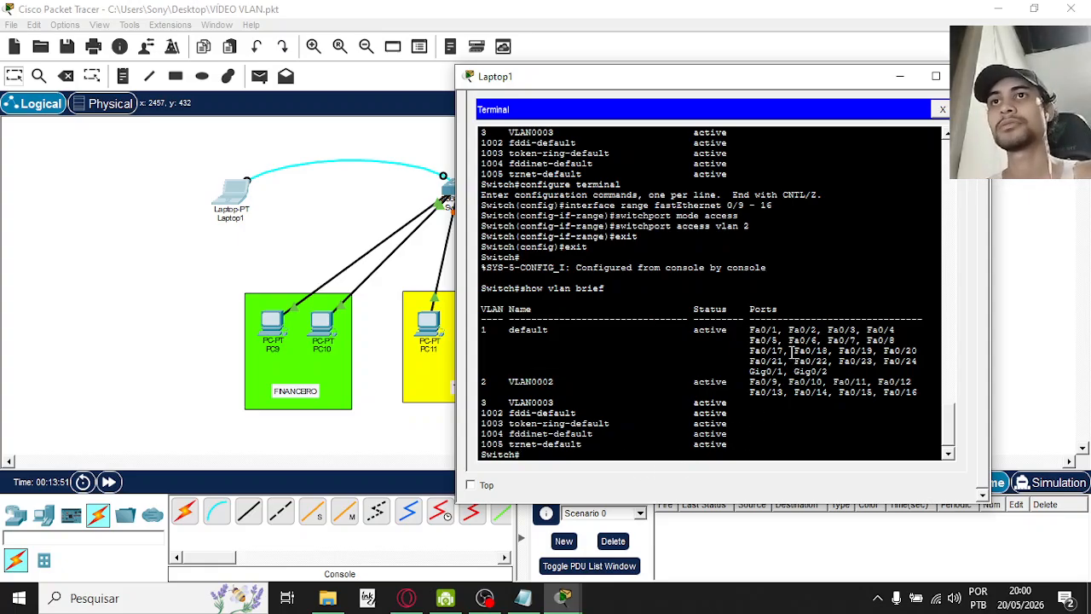
{"action": "left_click_drag", "start_coordinate": [752, 351], "coordinate": [921, 364]}
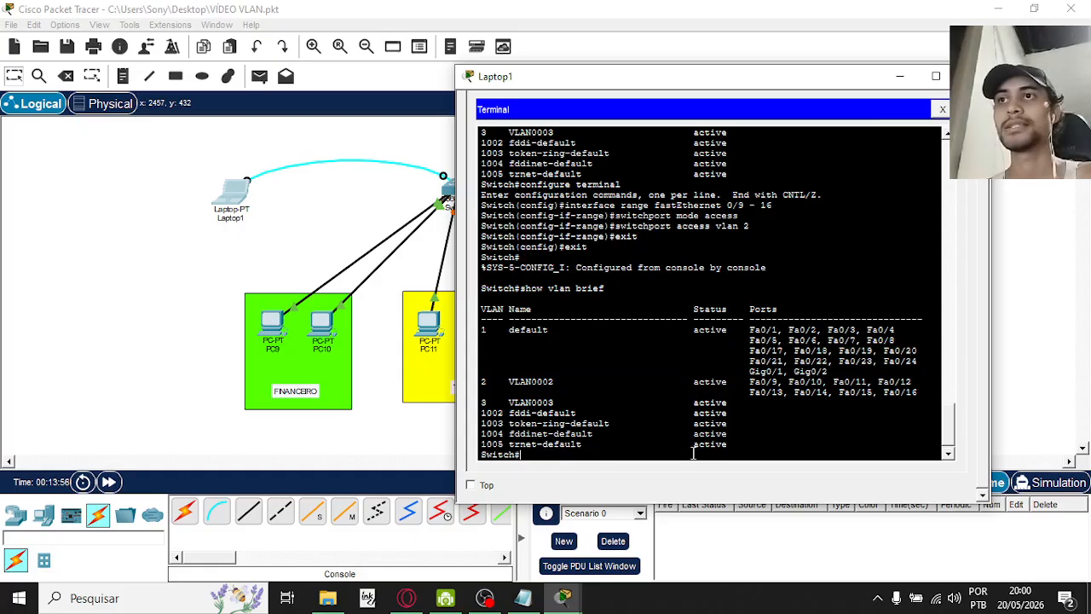
- Enter global configuration mode and select the interface range fastEthernet 0/17 - 24 on the switch
{"action": "left_click", "coordinate": [548, 453]}
{"action": "type", "text": "configure"}
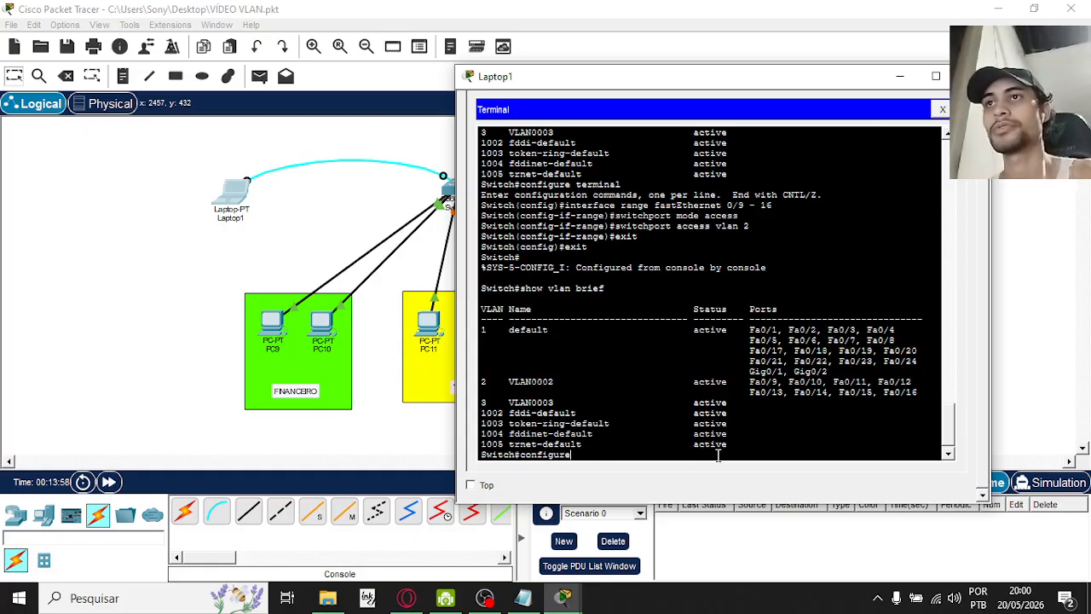
{"action": "type", "text": " terminal"}
{"action": "key", "text": "Return"}
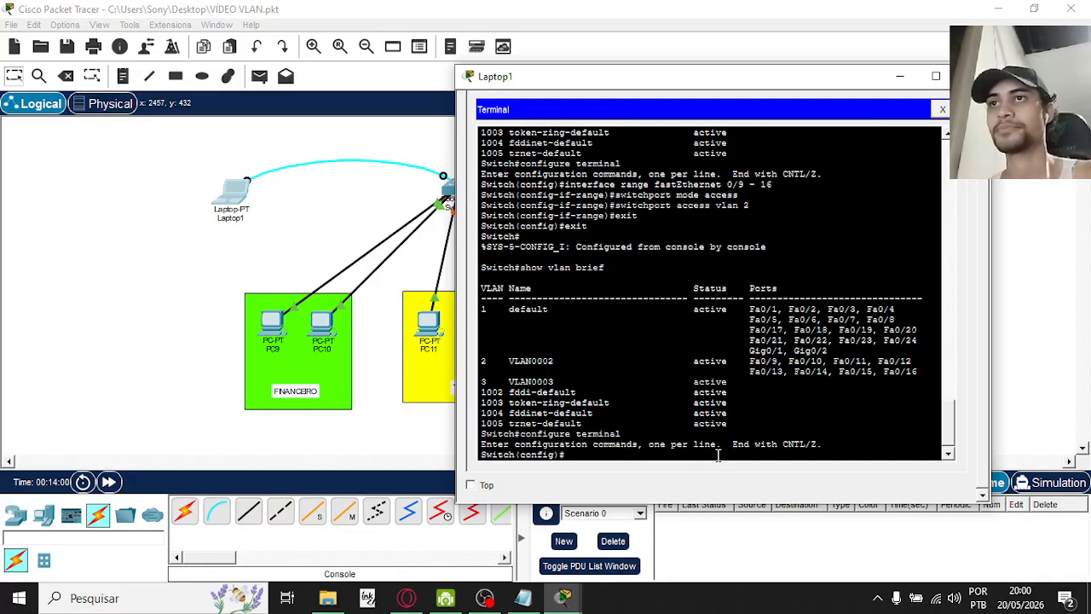
{"action": "type", "text": "i"}
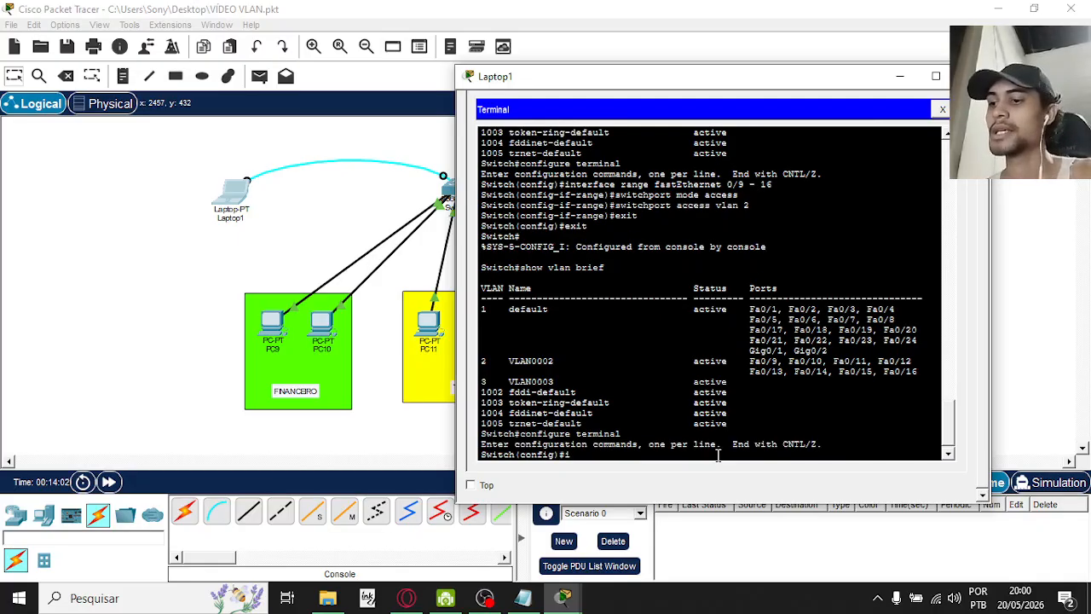
{"action": "type", "text": "nterface"}
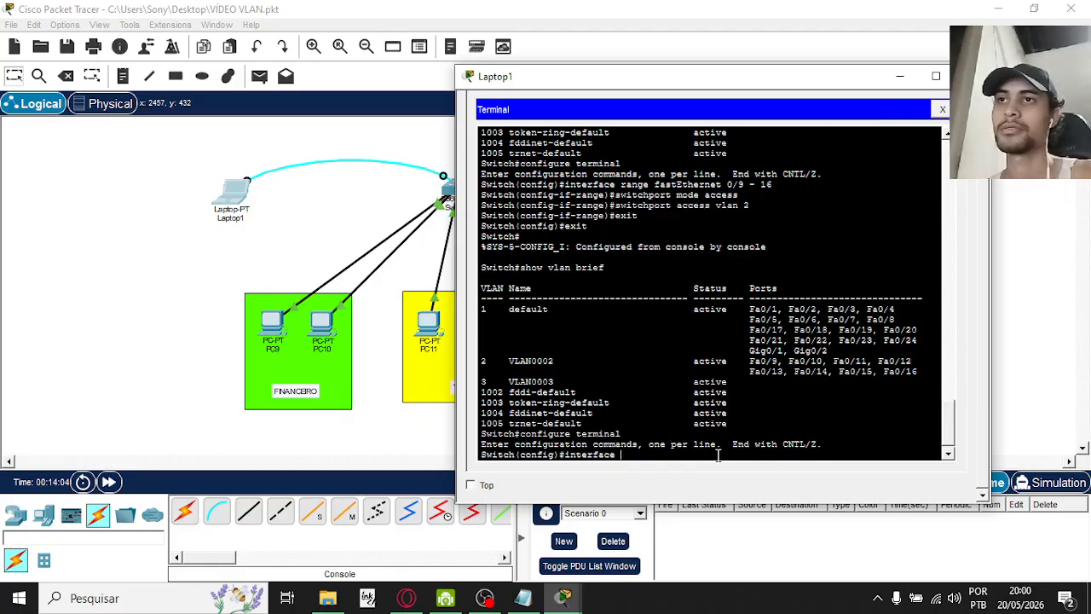
{"action": "type", "text": " range"}
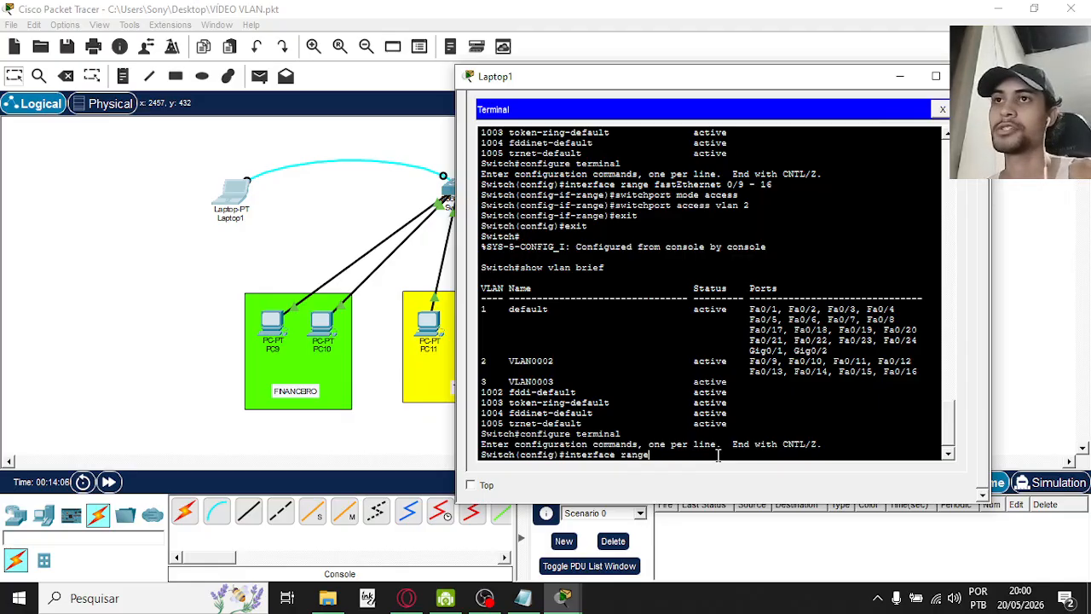
{"action": "type", "text": " fast"}
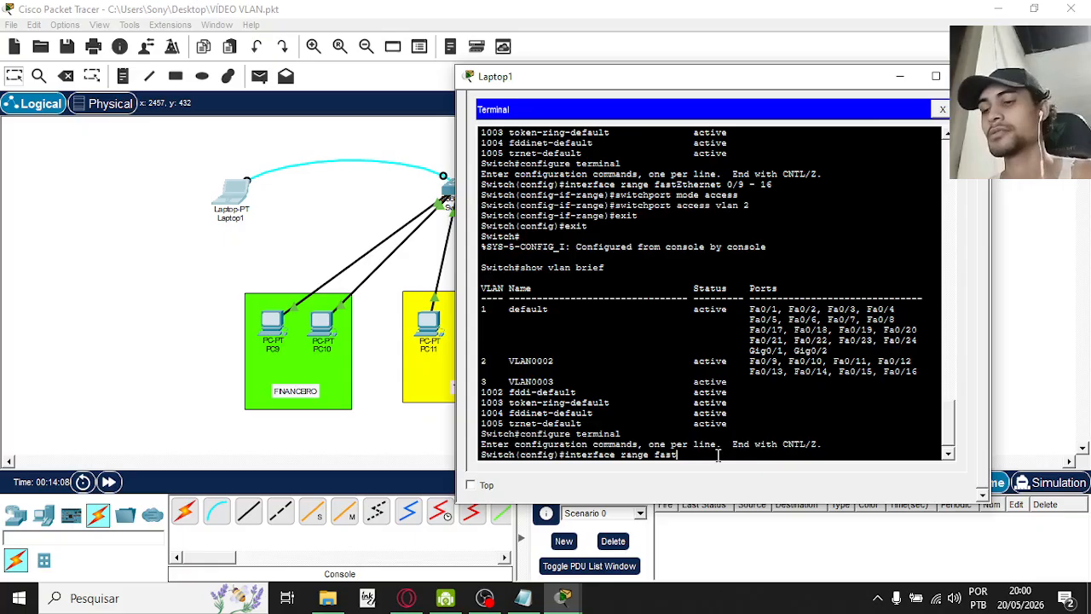
{"action": "type", "text": "Ethernet"}
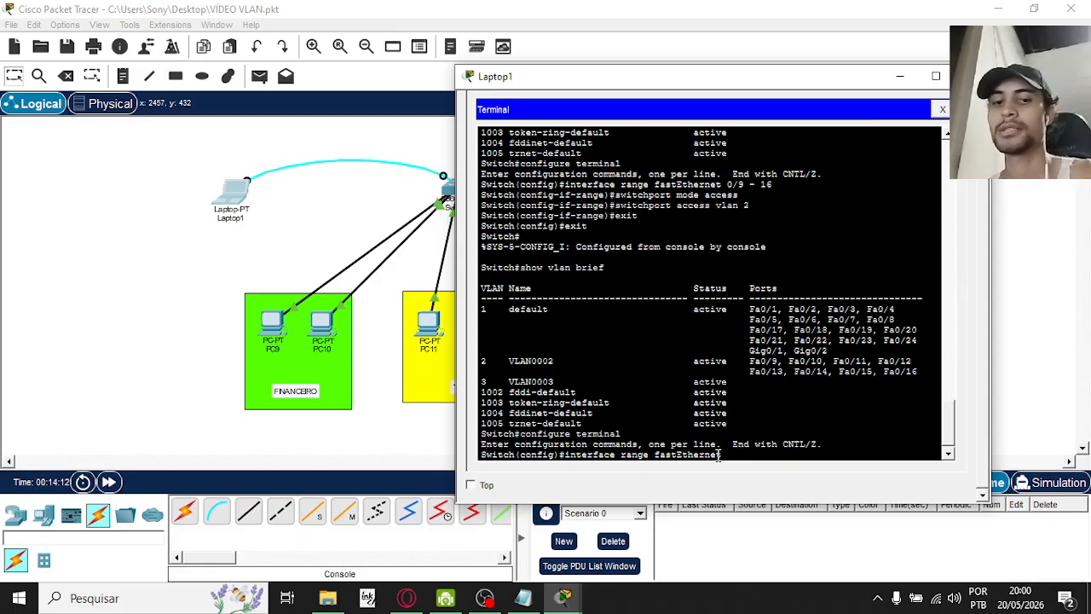
{"action": "type", "text": " 0/1"}
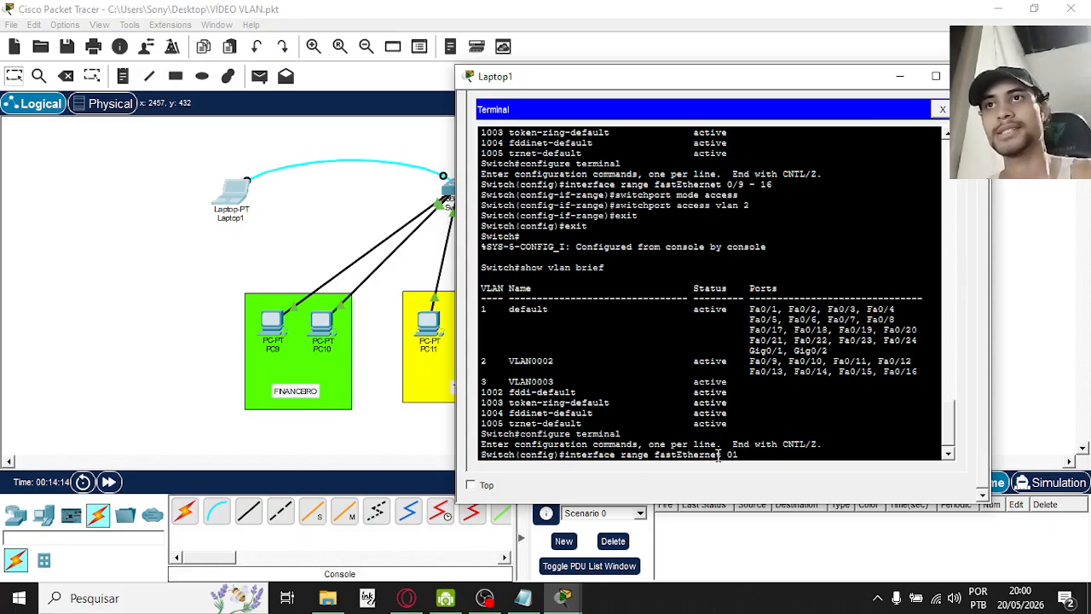
{"action": "key", "text": "BackSpace"}
{"action": "type", "text": "17 - 24"}
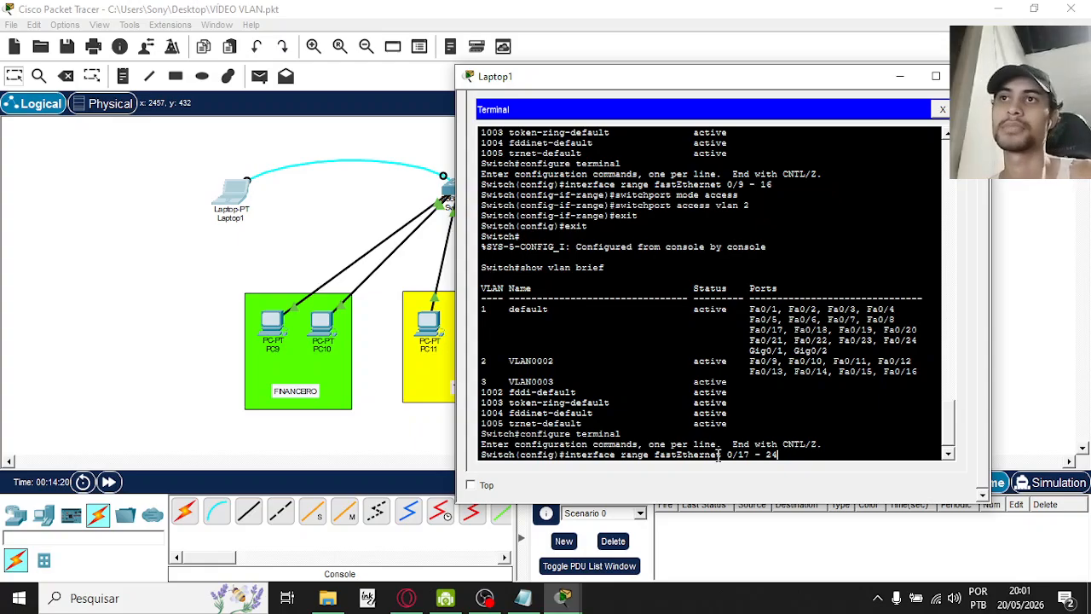
{"action": "key", "text": "Return"}
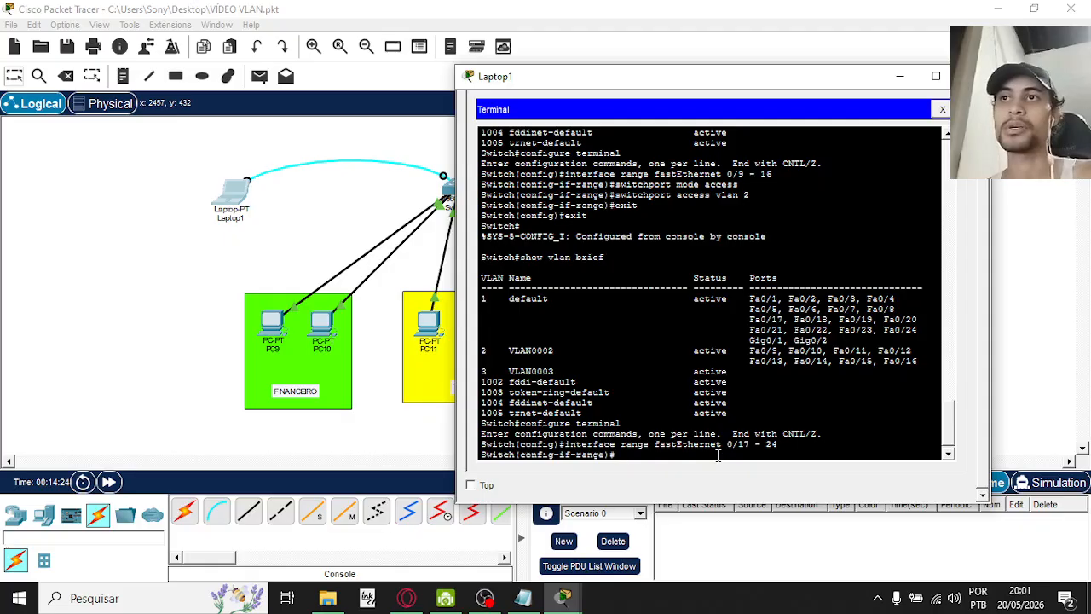
- Set the selected port range to access mode with switchport mode access
{"action": "type", "text": "sw"}
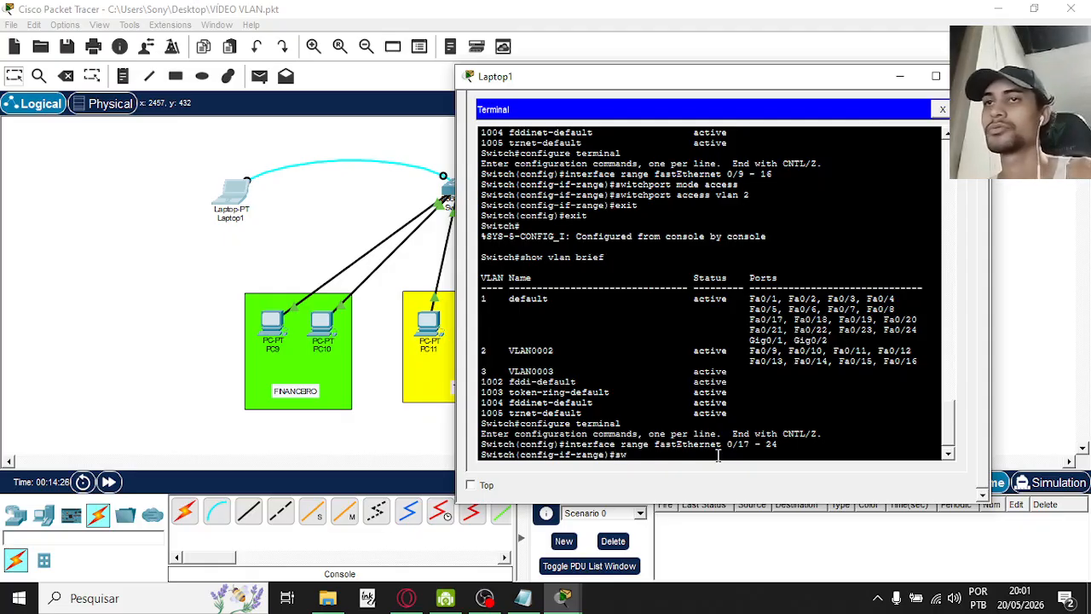
{"action": "type", "text": "itchpor"}
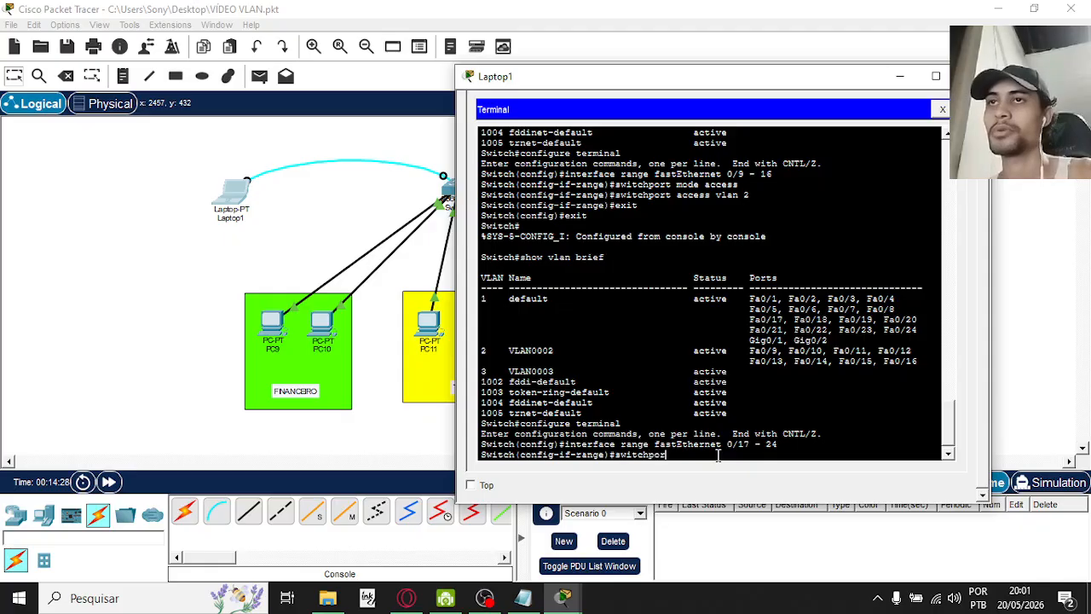
{"action": "type", "text": "t mode"}
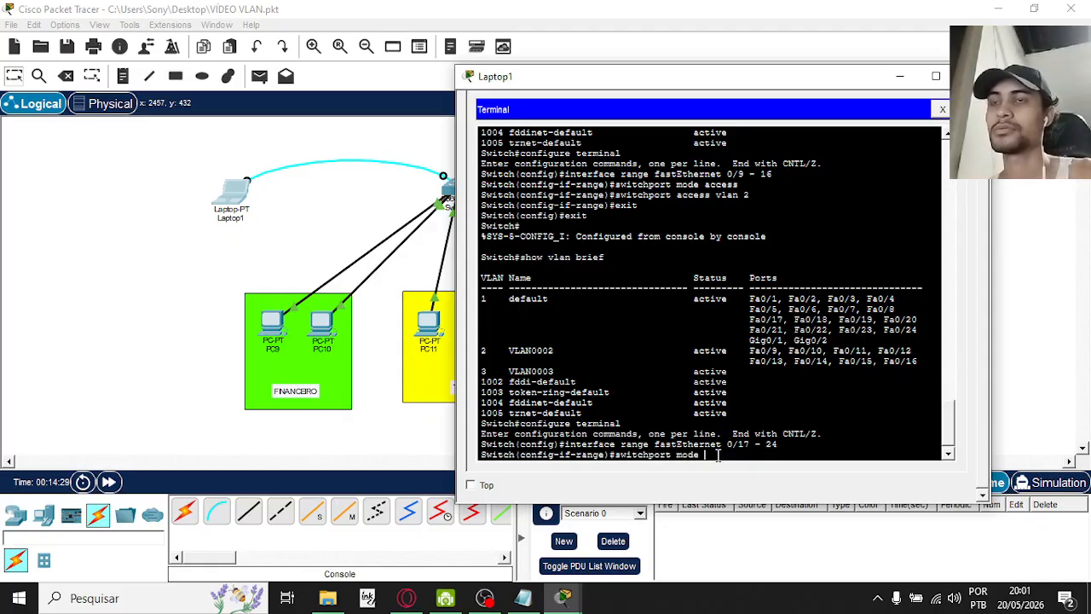
{"action": "type", "text": " access"}
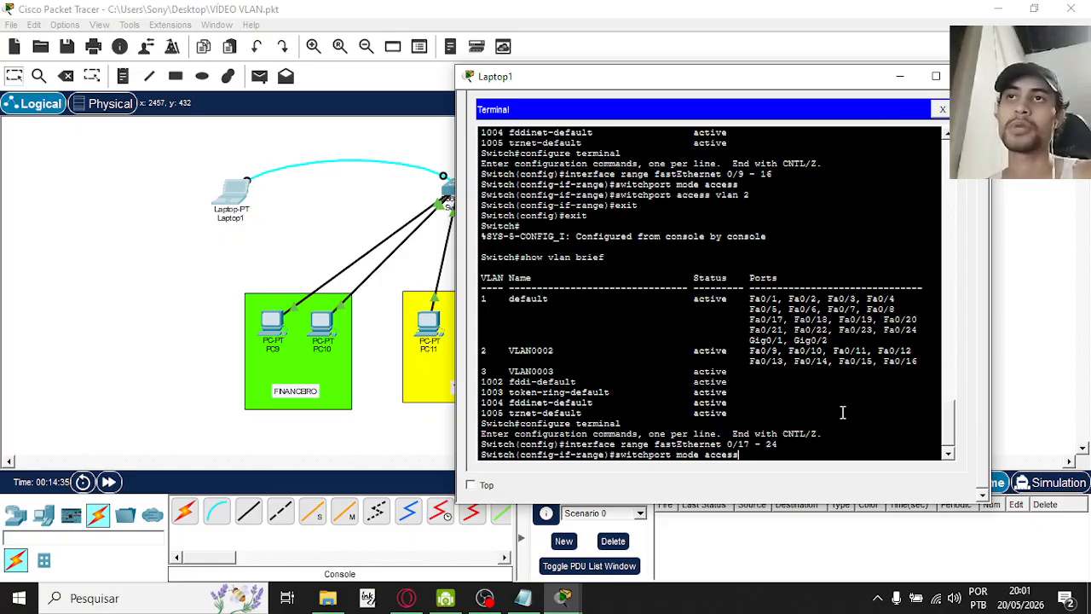
{"action": "key", "text": "Return"}
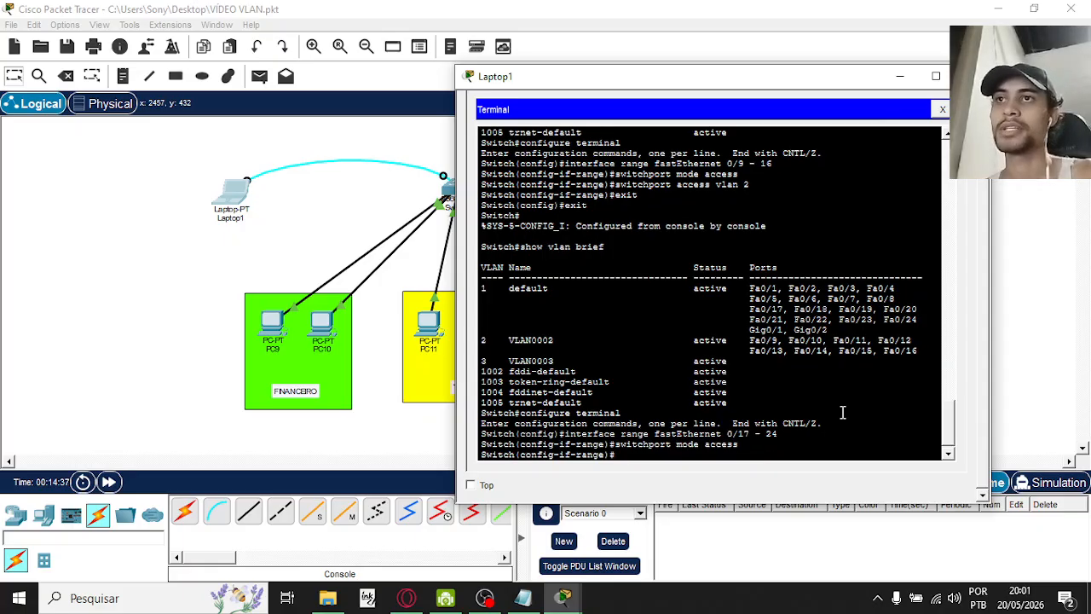
- Assign the selected port range to VLAN 3 with switchport access vlan 3, and exit to the privileged prompt
{"action": "type", "text": "sw"}
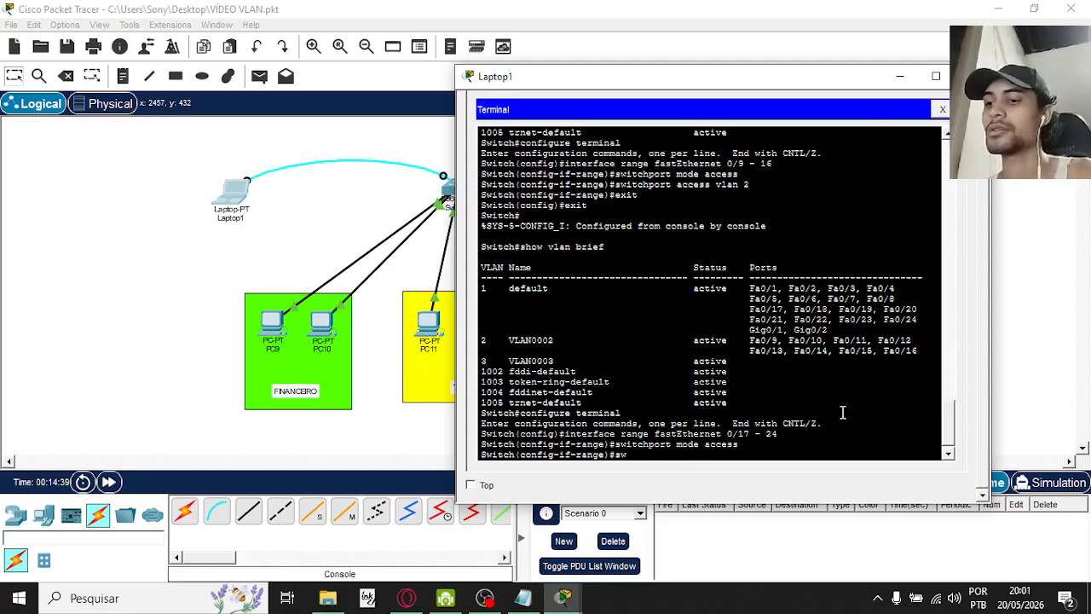
{"action": "type", "text": "itchport "}
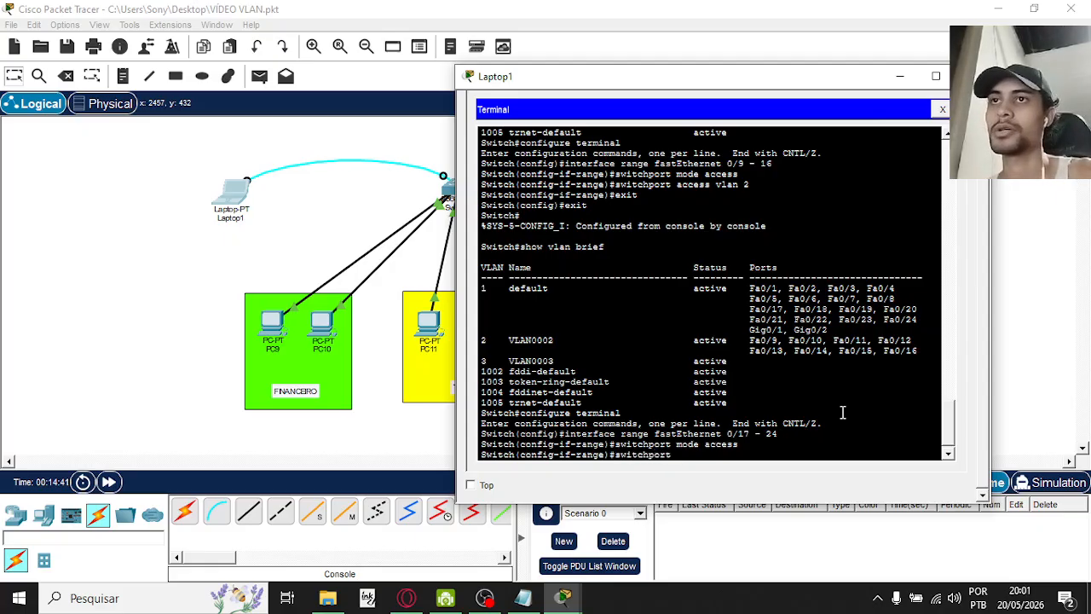
{"action": "type", "text": "acce"}
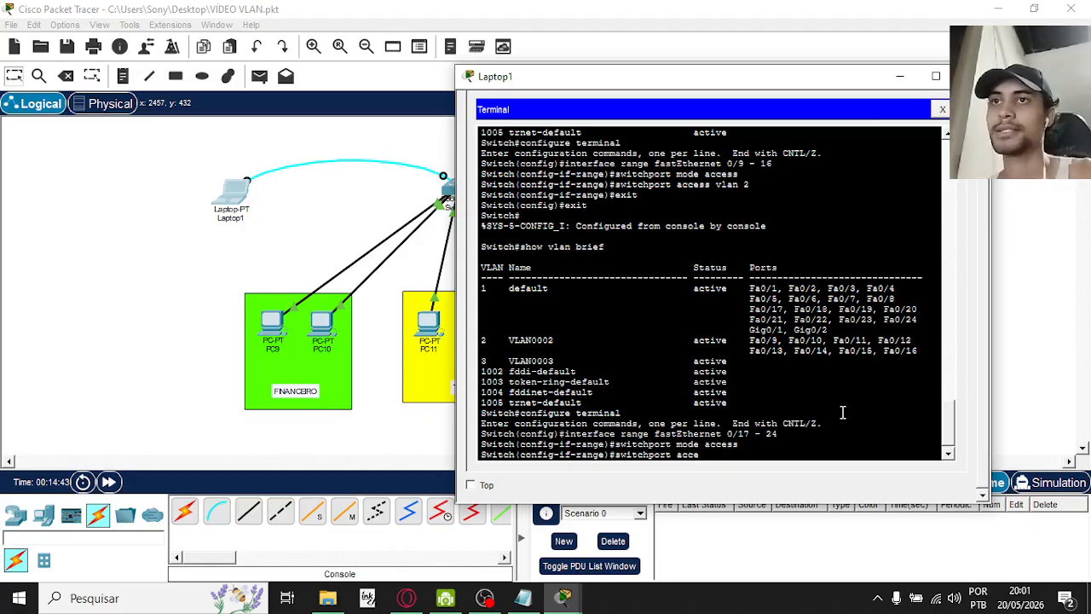
{"action": "type", "text": "ss vlan 3"}
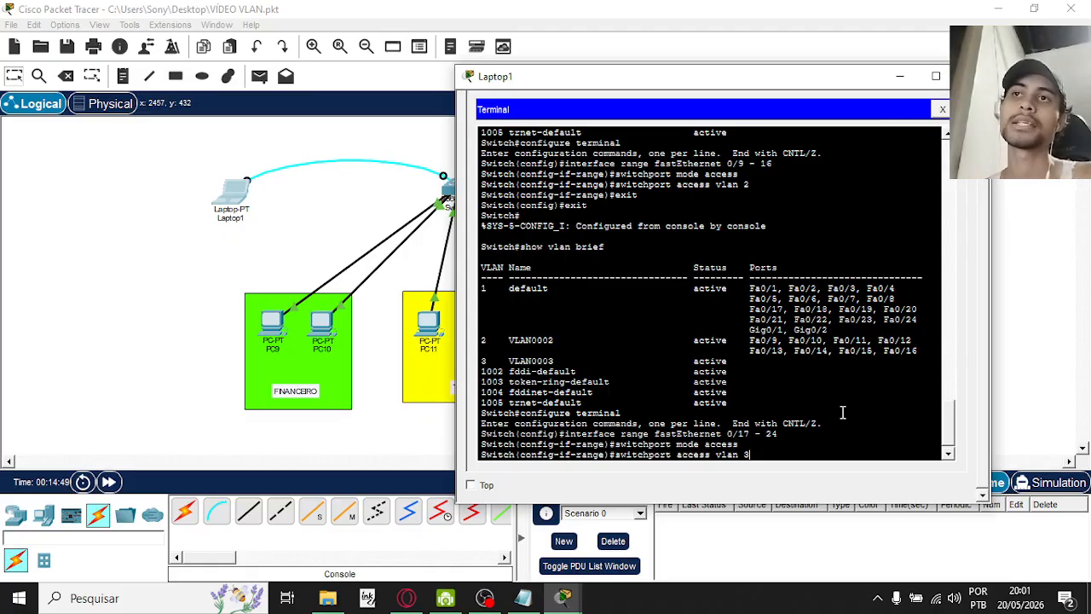
{"action": "key", "text": "Return"}
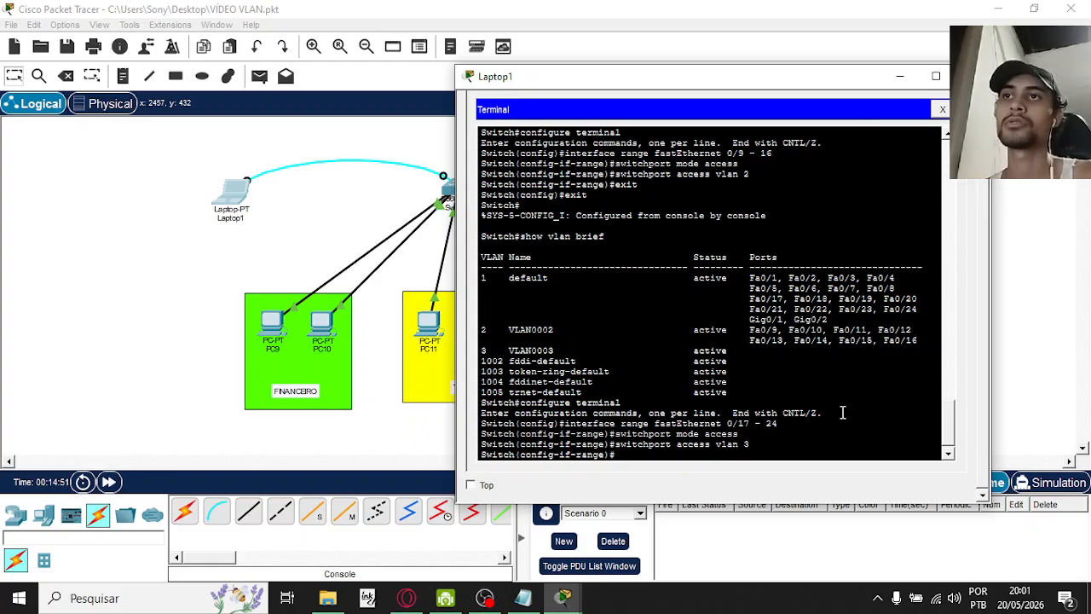
{"action": "type", "text": "exi"}
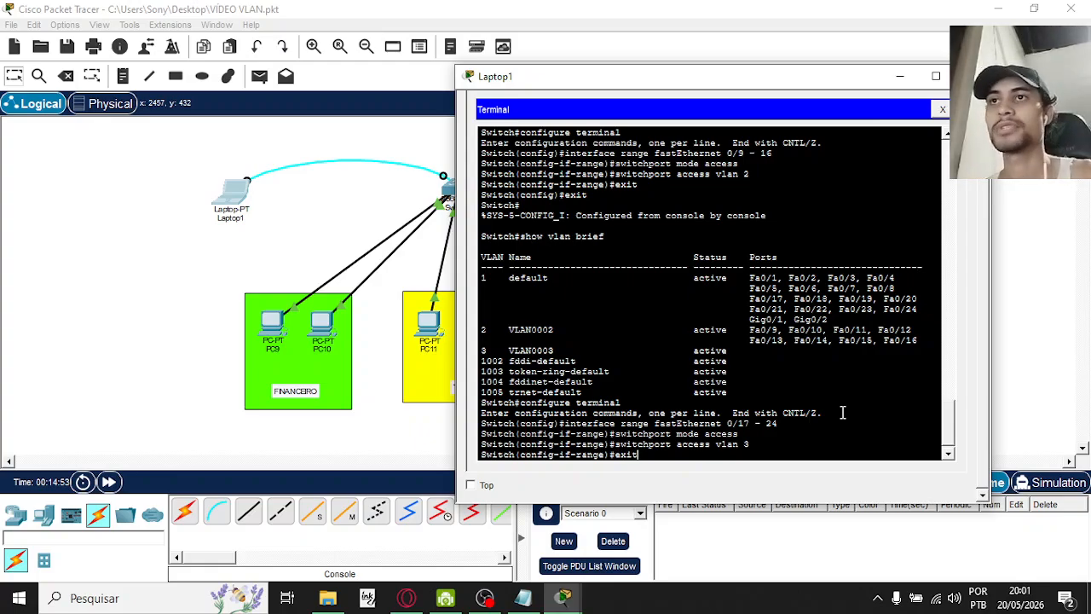
{"action": "type", "text": "t"}
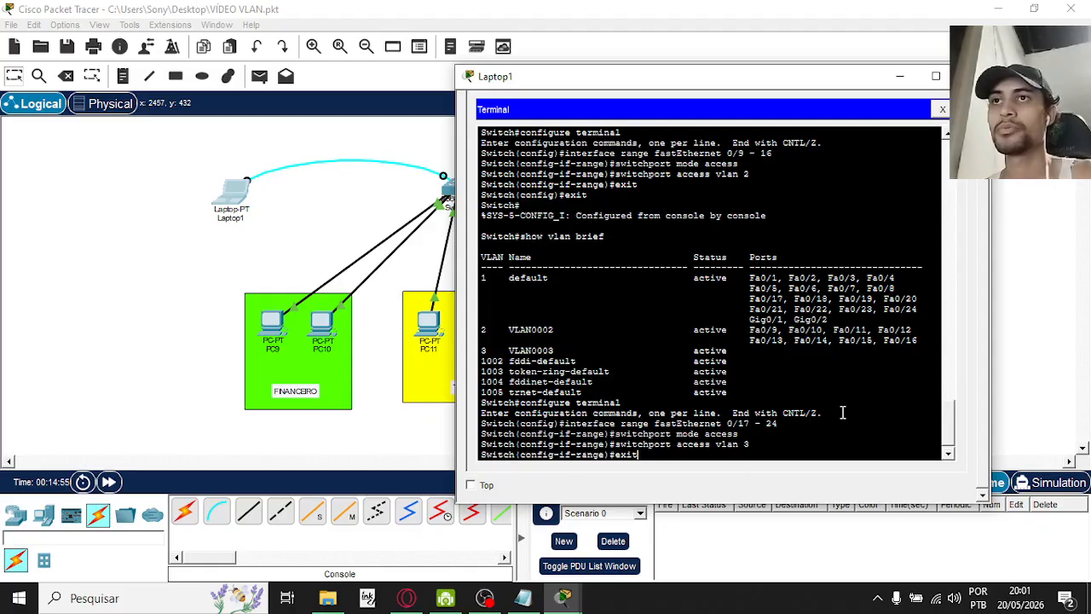
{"action": "key", "text": "Return"}
{"action": "type", "text": "ex"}
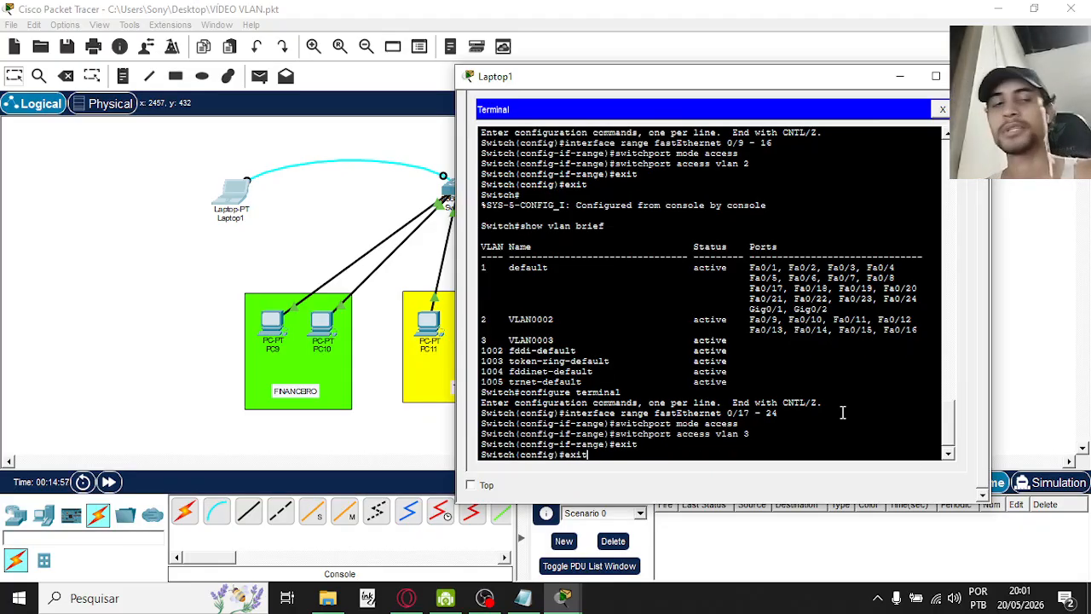
{"action": "type", "text": "it"}
{"action": "key", "text": "Return"}
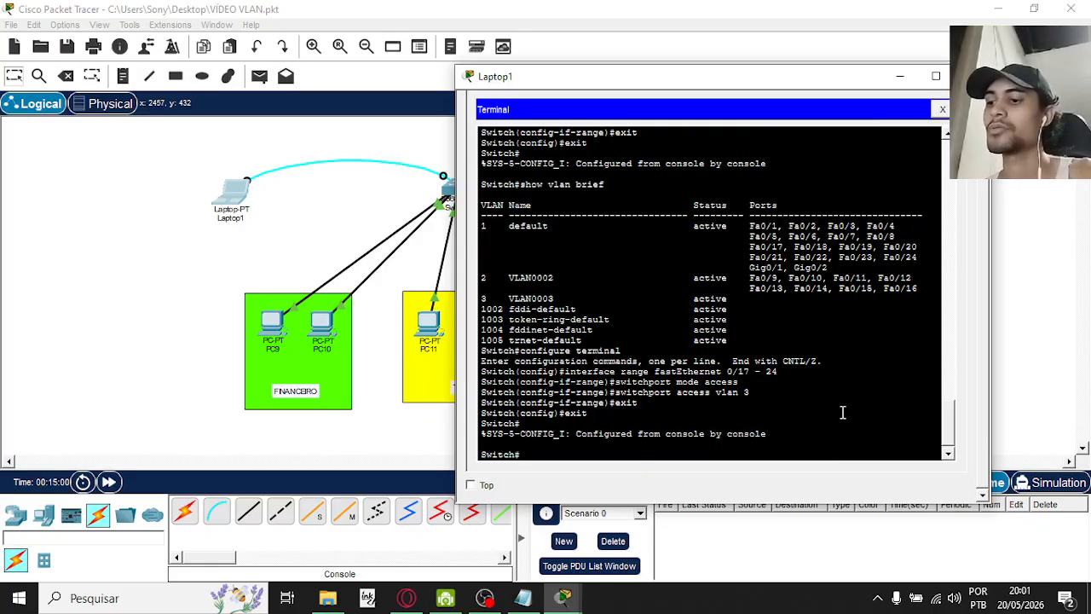
- Run show vlan brief to check which ports belong to each VLAN
{"action": "type", "text": "show vlan"}
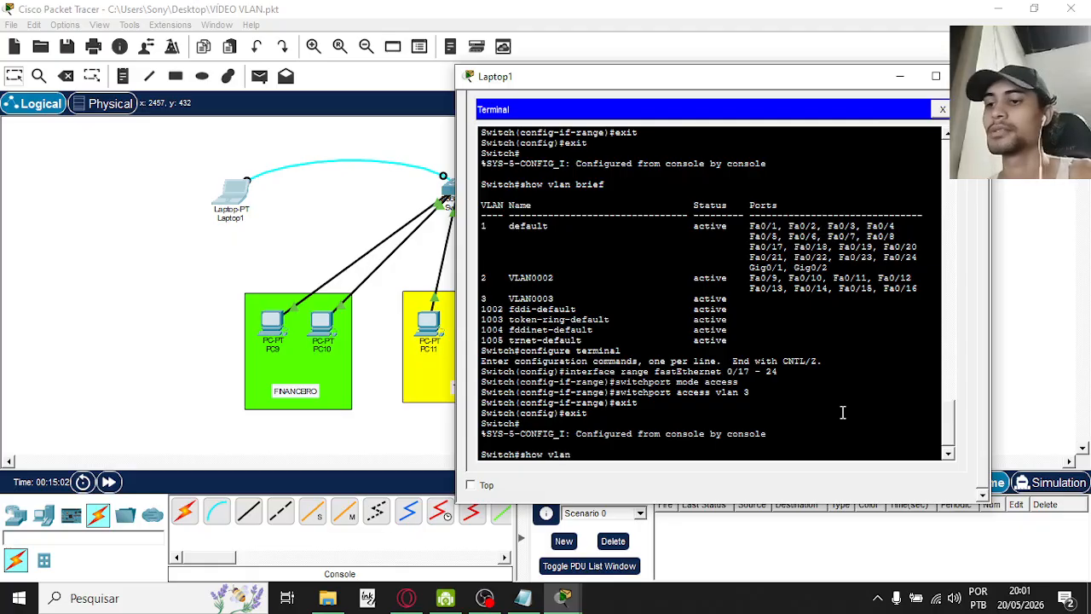
{"action": "type", "text": " brief"}
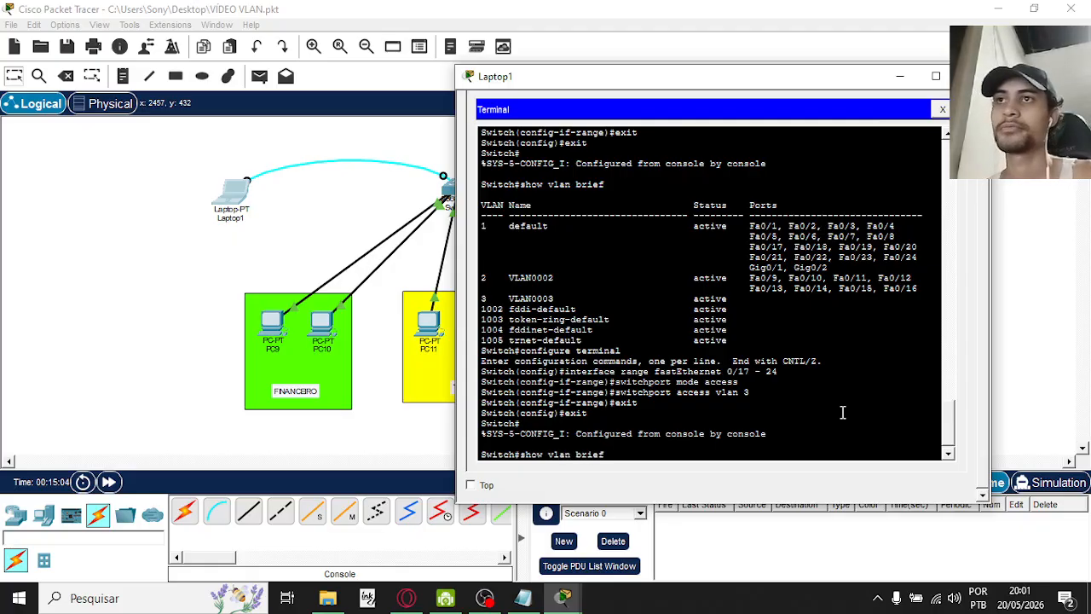
{"action": "key", "text": "Return"}
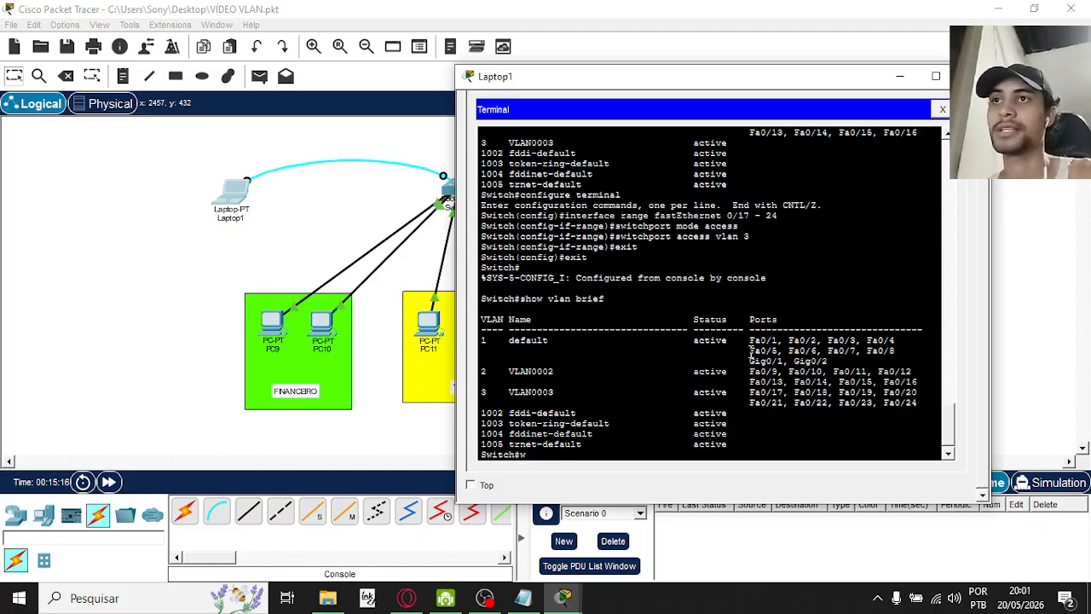
- Save the switch's running configuration with write memory
{"action": "type", "text": "rite memory"}
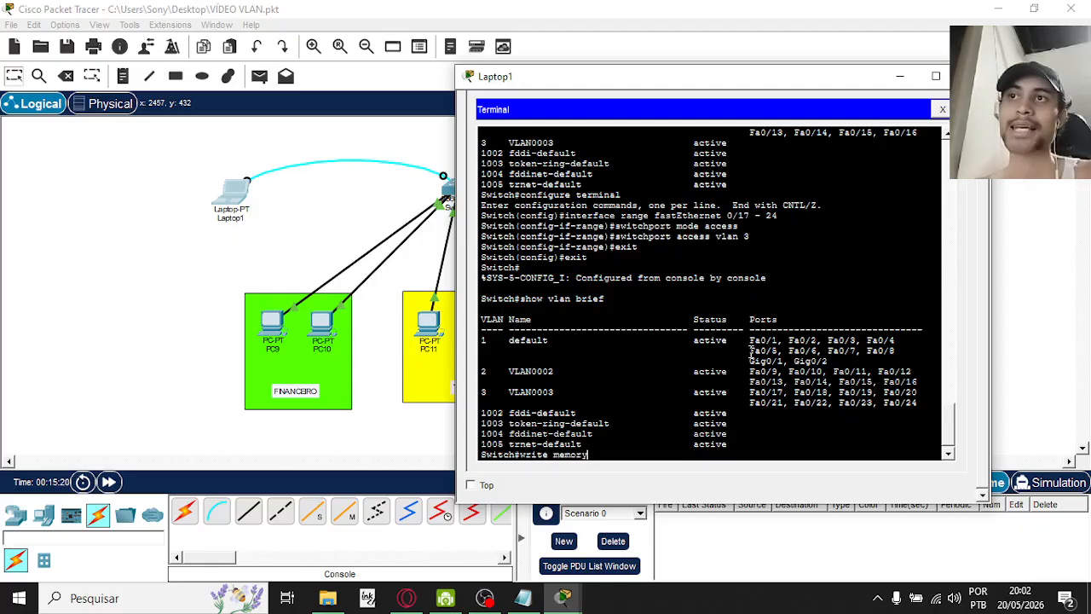
{"action": "left_click_drag", "start_coordinate": [593, 444], "coordinate": [520, 456]}
{"action": "left_click", "coordinate": [533, 457]}
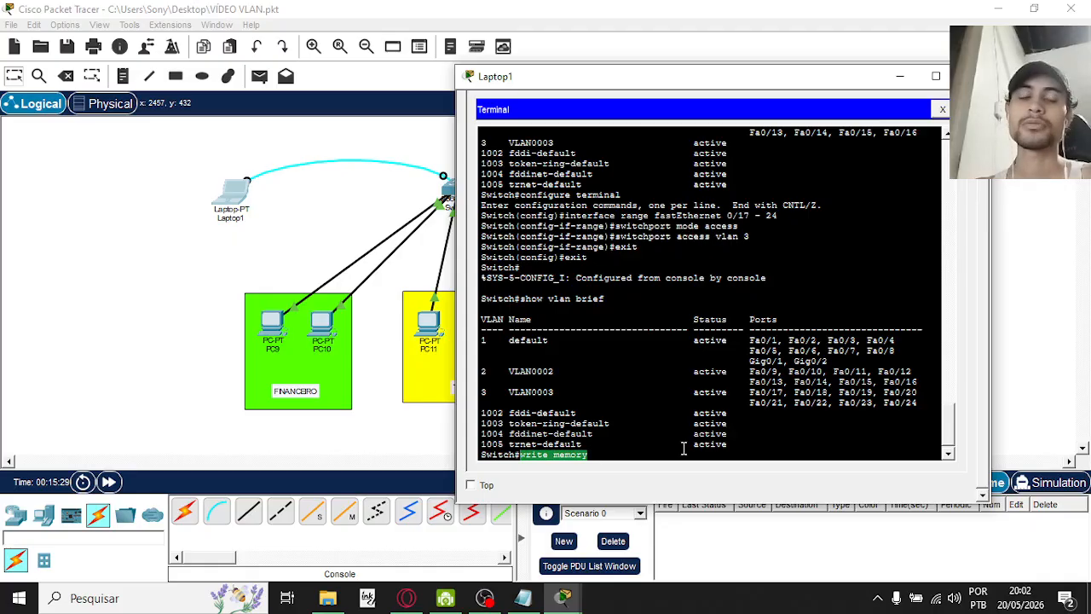
{"action": "left_click", "coordinate": [614, 454]}
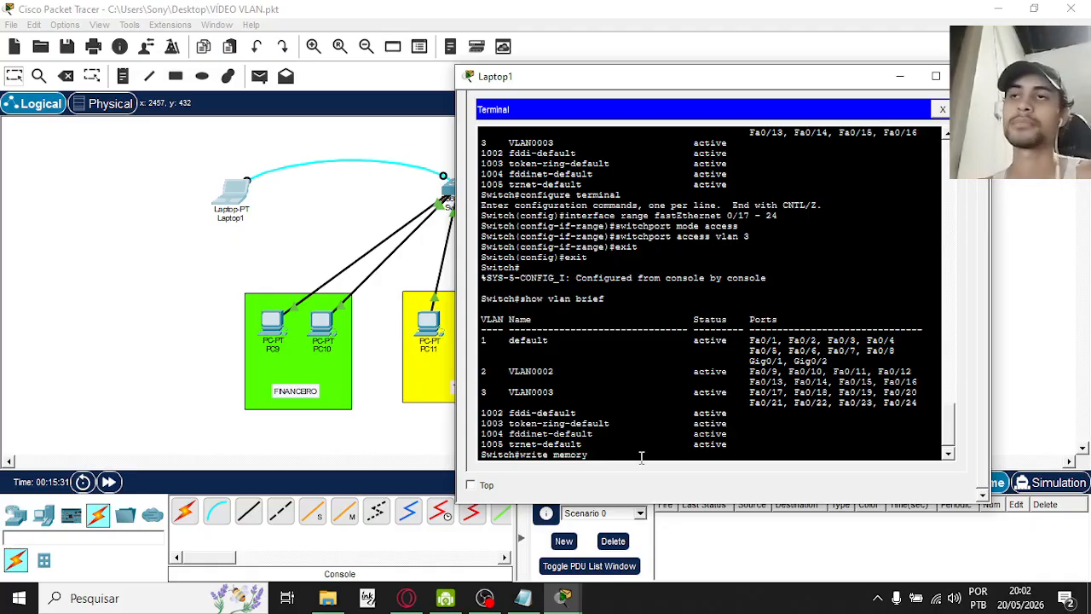
{"action": "key", "text": "Return"}
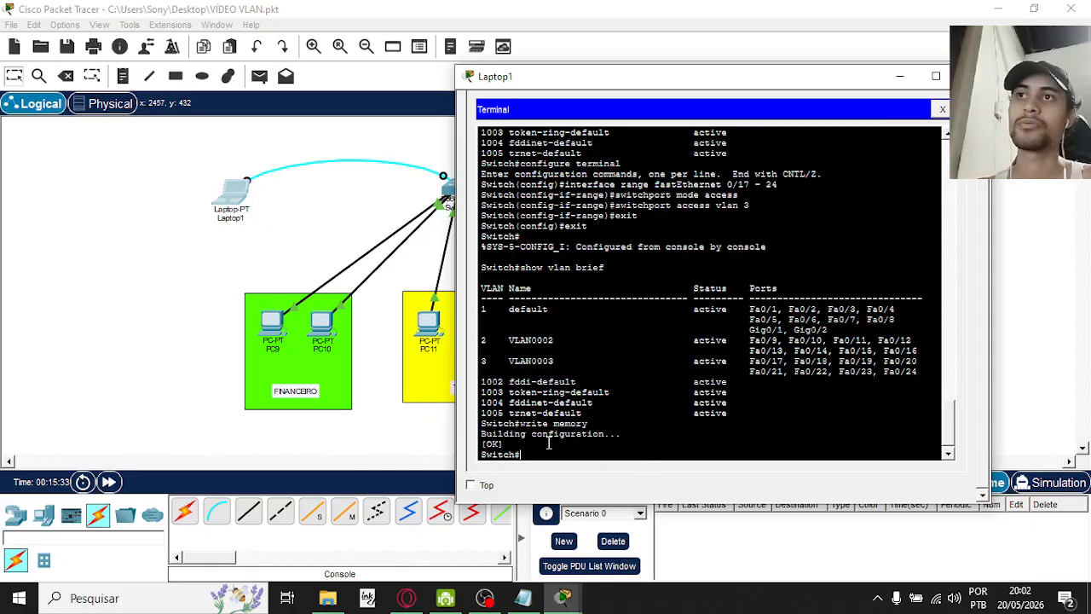
{"action": "left_click_drag", "start_coordinate": [486, 435], "coordinate": [619, 435]}
{"action": "left_click", "coordinate": [667, 436]}
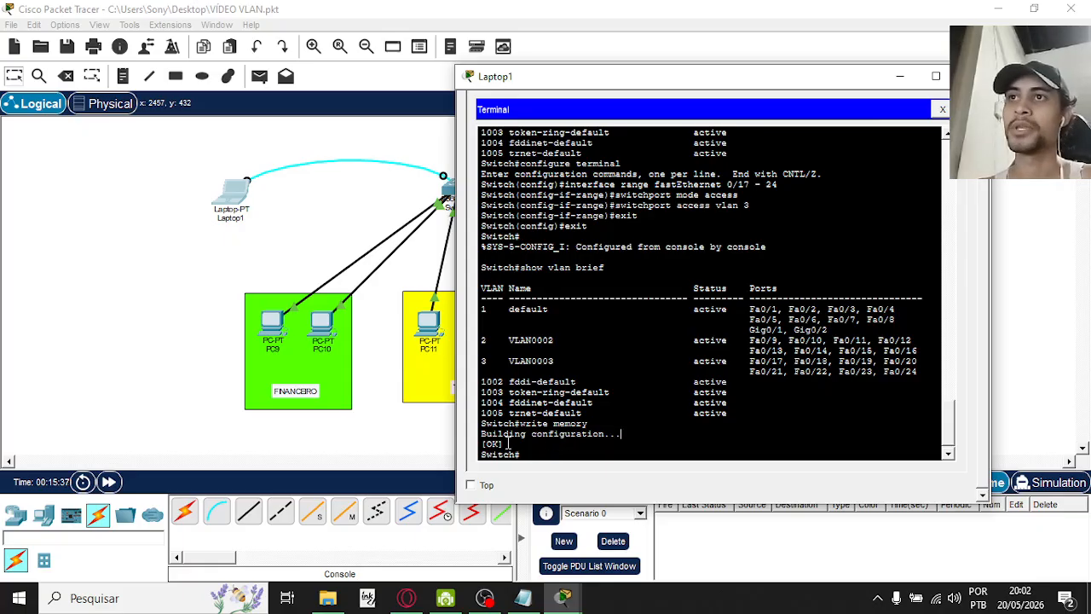
{"action": "left_click_drag", "start_coordinate": [504, 445], "coordinate": [480, 444]}
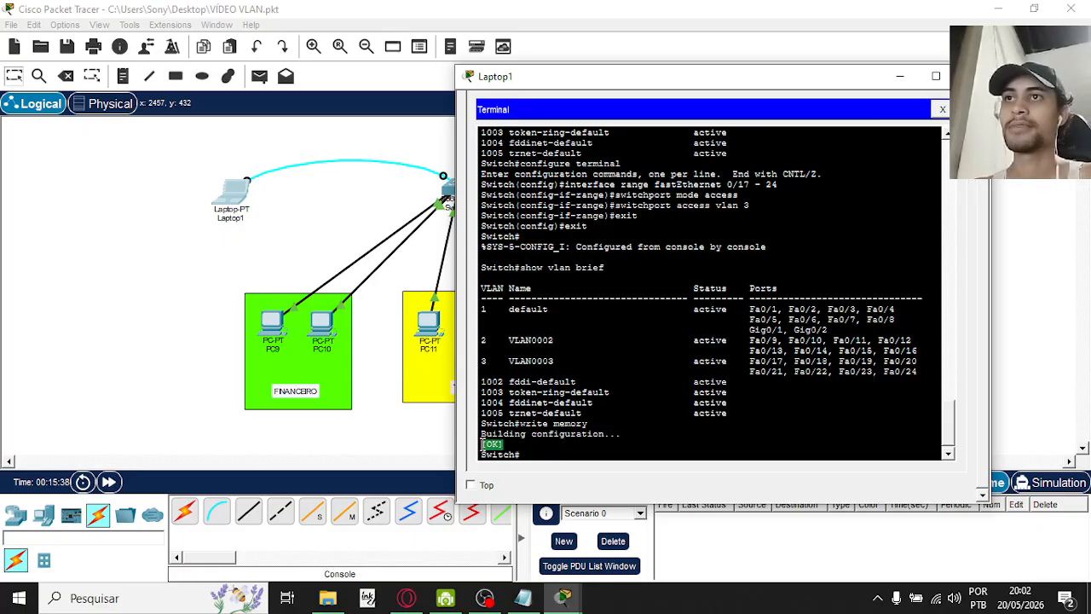
{"action": "left_click", "coordinate": [558, 454]}
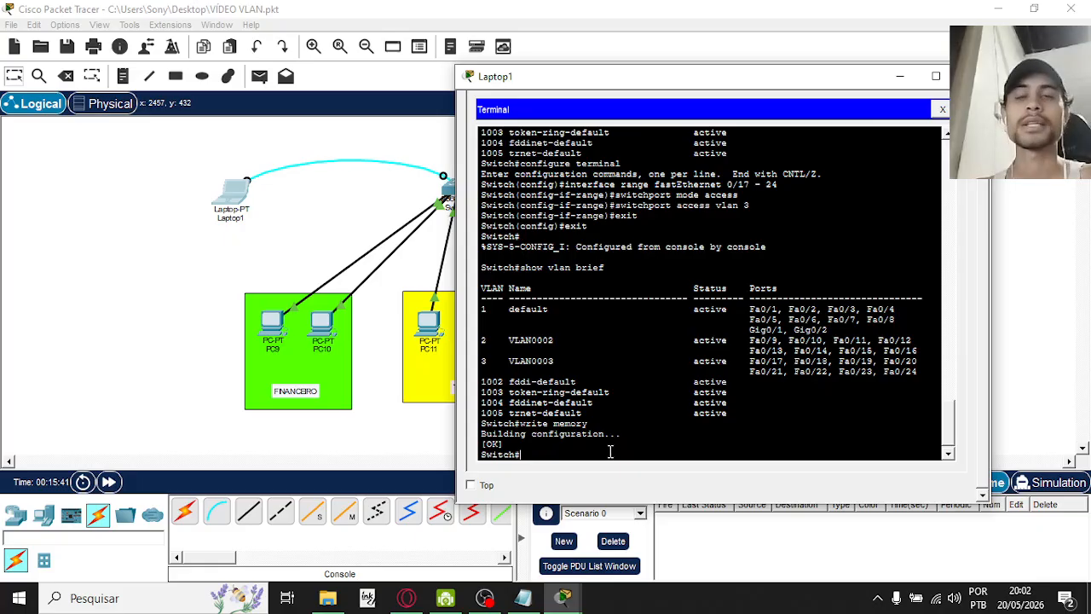
- Leave privileged mode with disable, and close the terminal and the Laptop1 window
{"action": "type", "text": "dis"}
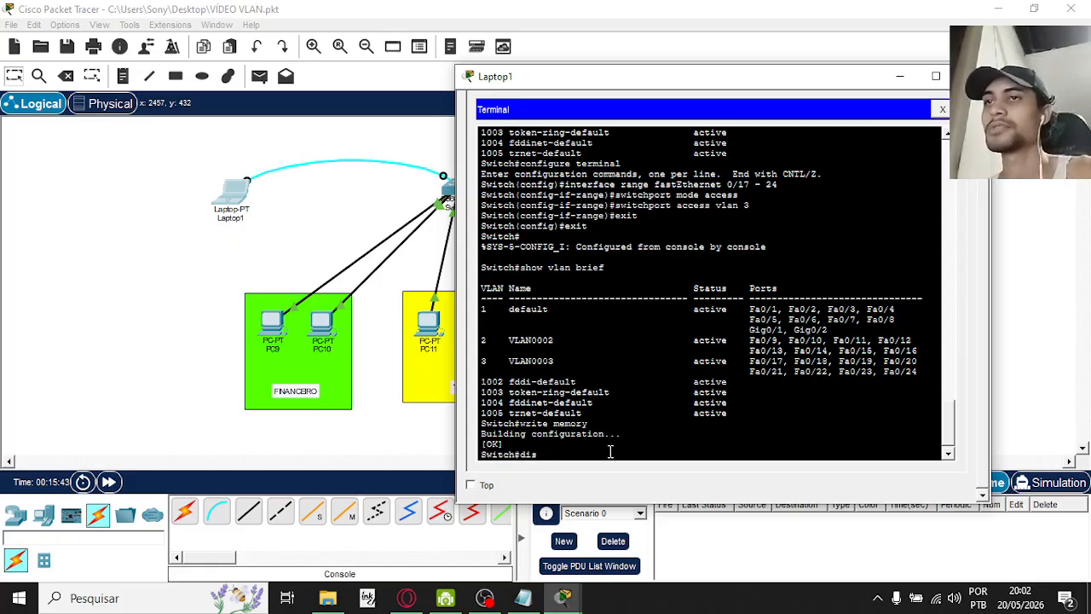
{"action": "type", "text": "able"}
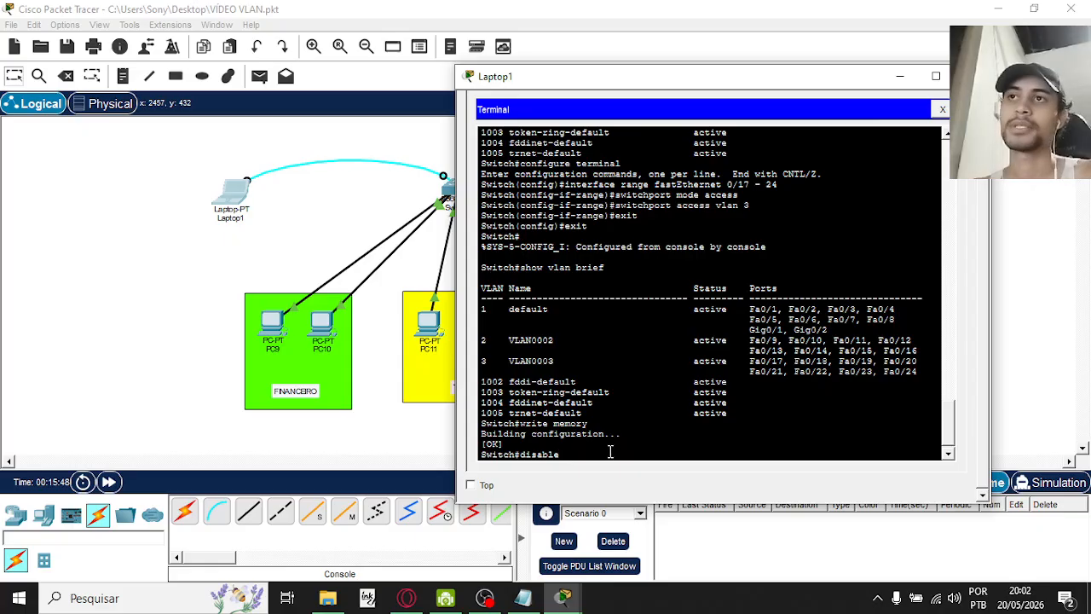
{"action": "key", "text": "Return"}
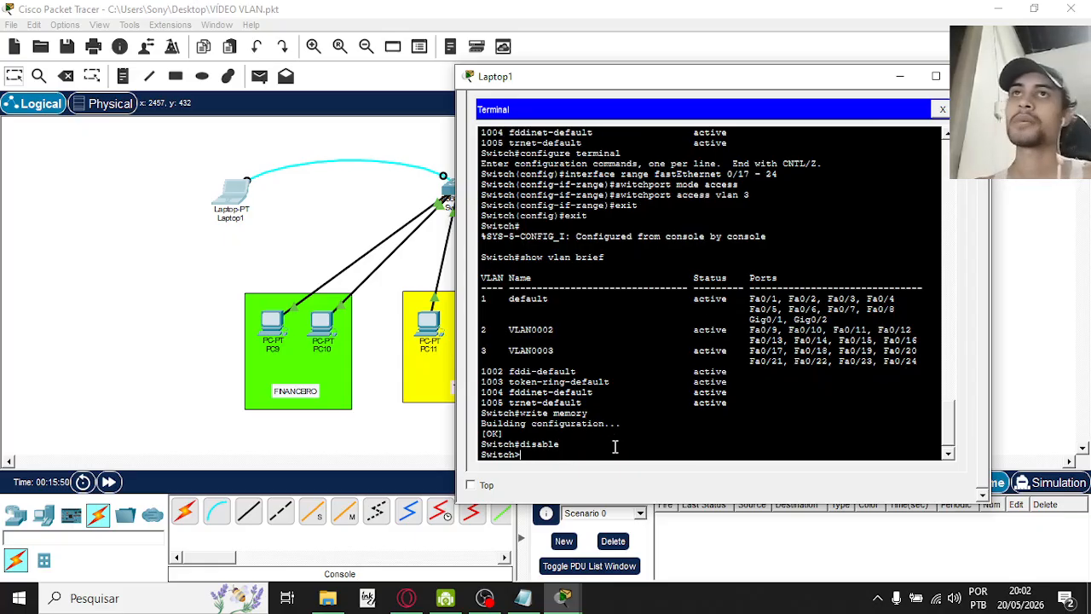
{"action": "left_click", "coordinate": [942, 109]}
{"action": "left_click", "coordinate": [971, 75]}
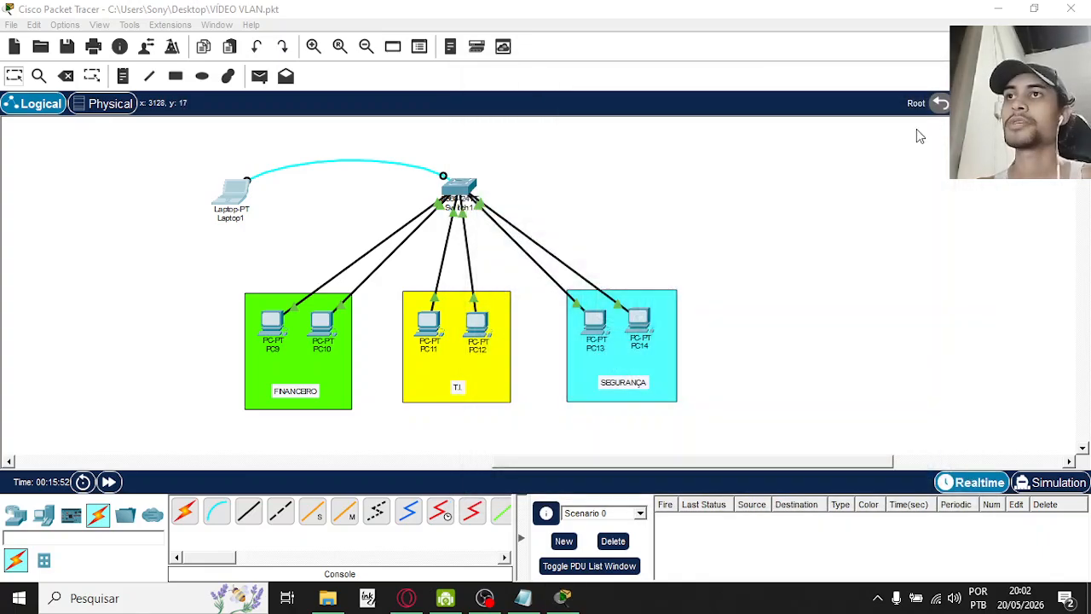
- Test connectivity within the FINANCEIRO area by sending a simple PDU from PC9 to PC10
{"action": "left_click", "coordinate": [260, 76]}
{"action": "left_click", "coordinate": [274, 328]}
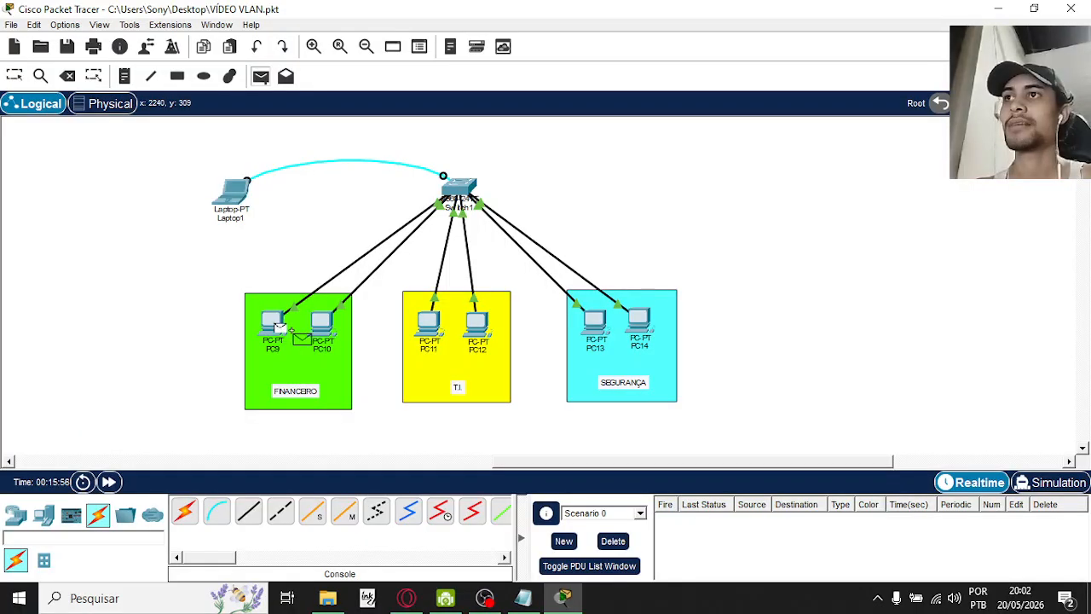
{"action": "left_click", "coordinate": [322, 328]}
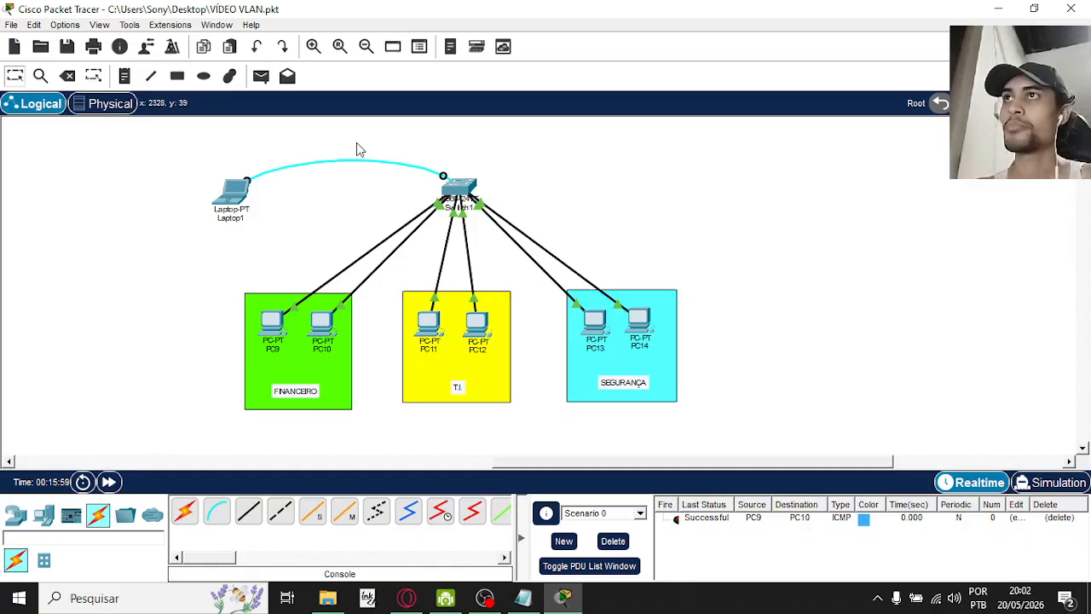
- Test connectivity between areas with a simple PDU from PC9 to PC12, and delete both test PDUs from the scenario
{"action": "left_click", "coordinate": [260, 76]}
{"action": "left_click", "coordinate": [276, 328]}
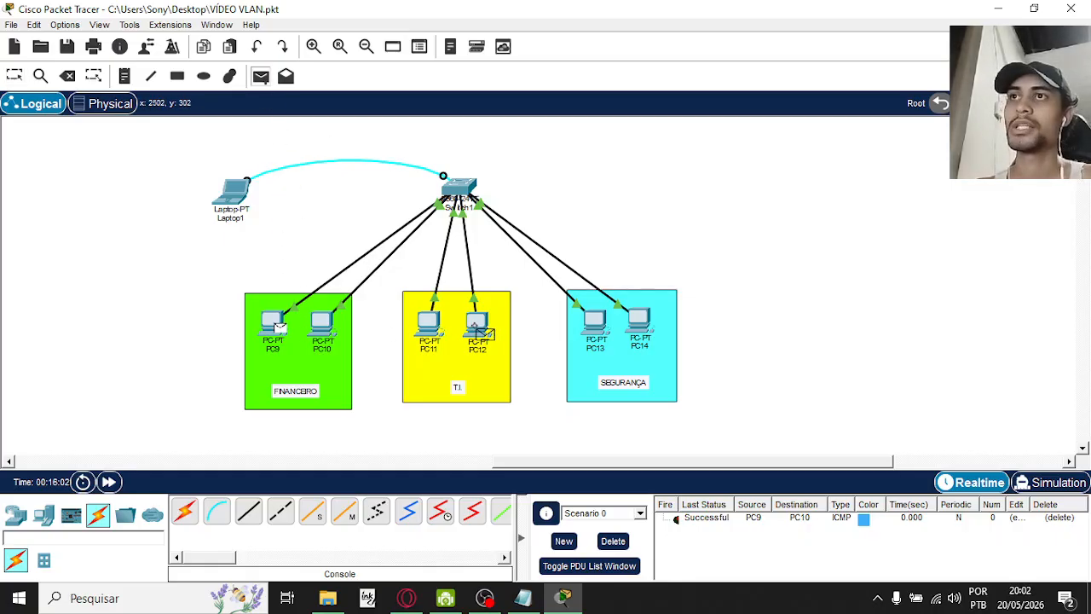
{"action": "mouse_move", "coordinate": [488, 332]}
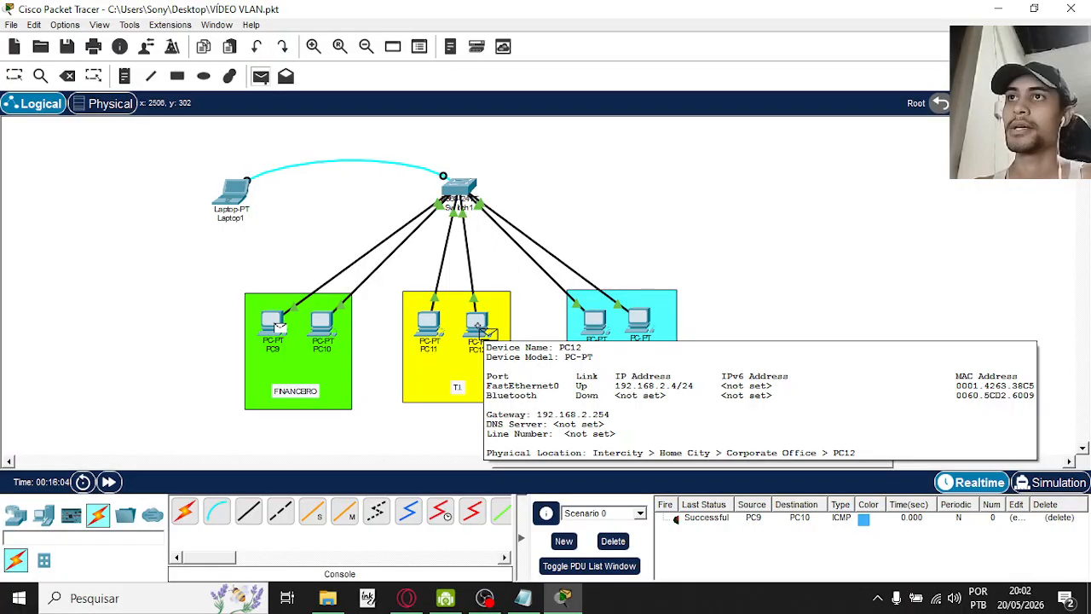
{"action": "left_click", "coordinate": [488, 333]}
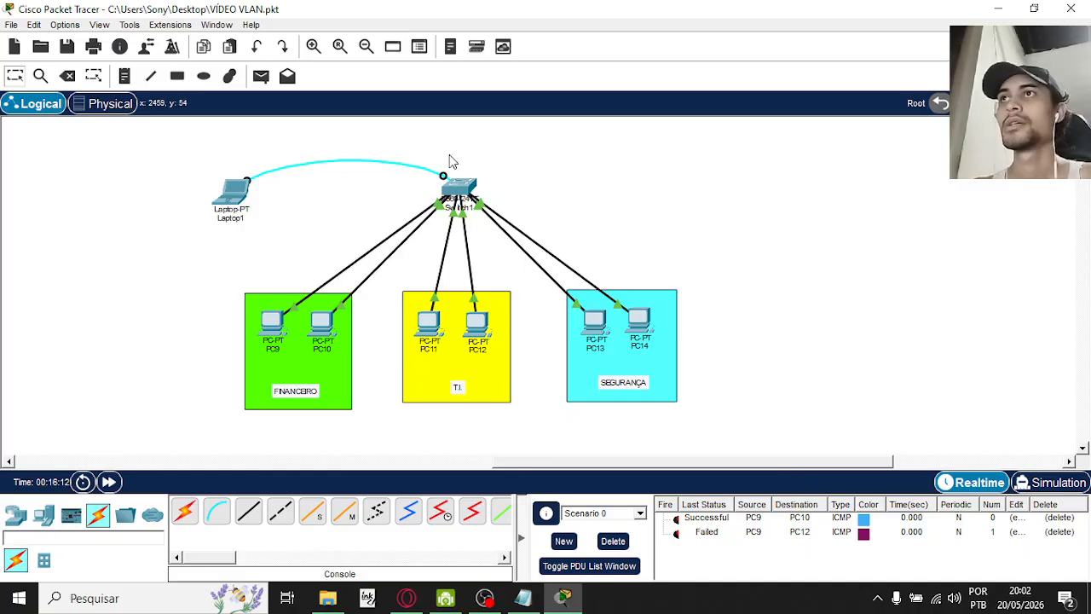
{"action": "left_click", "coordinate": [1059, 518]}
{"action": "left_click", "coordinate": [1057, 520]}
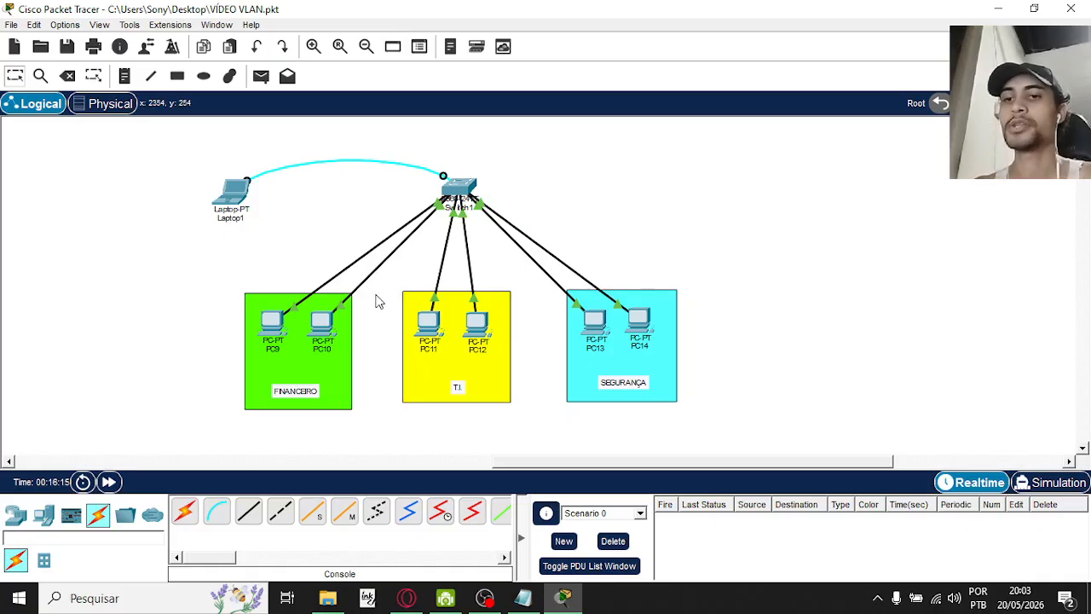
- Delete the console cable between Laptop1 and Switch1, and move Laptop1 away from the topology
{"action": "key", "text": "Delete"}
{"action": "left_click", "coordinate": [352, 160]}
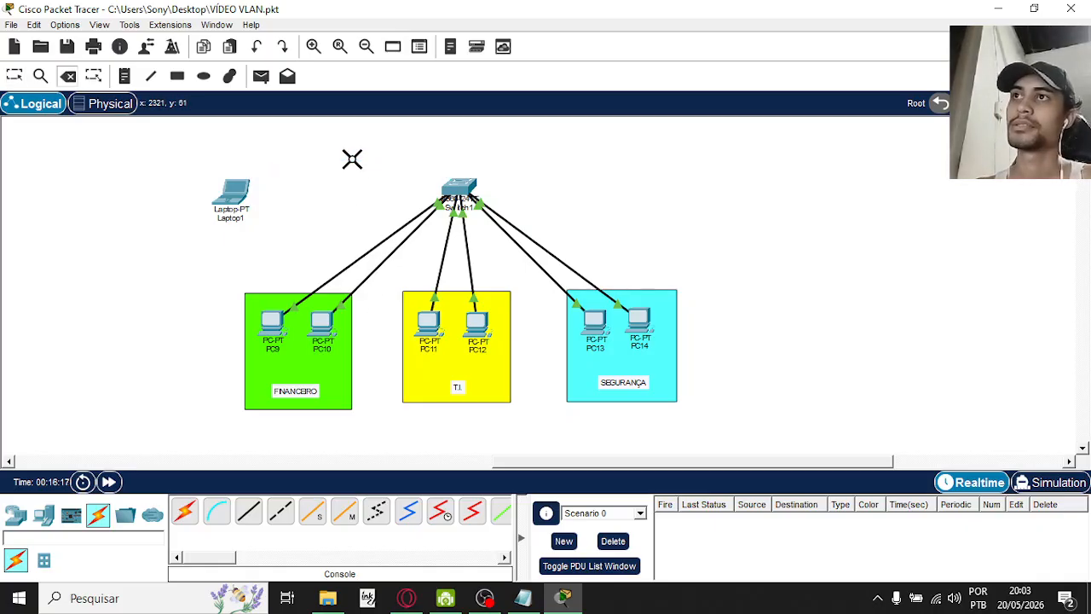
{"action": "left_click", "coordinate": [15, 76]}
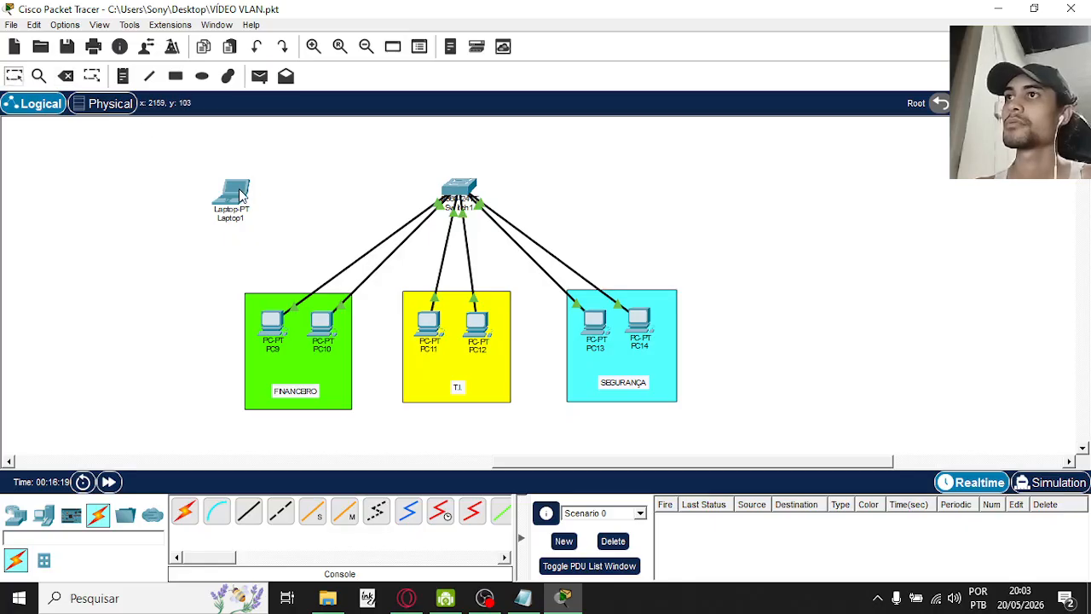
{"action": "left_click_drag", "start_coordinate": [243, 200], "coordinate": [163, 172]}
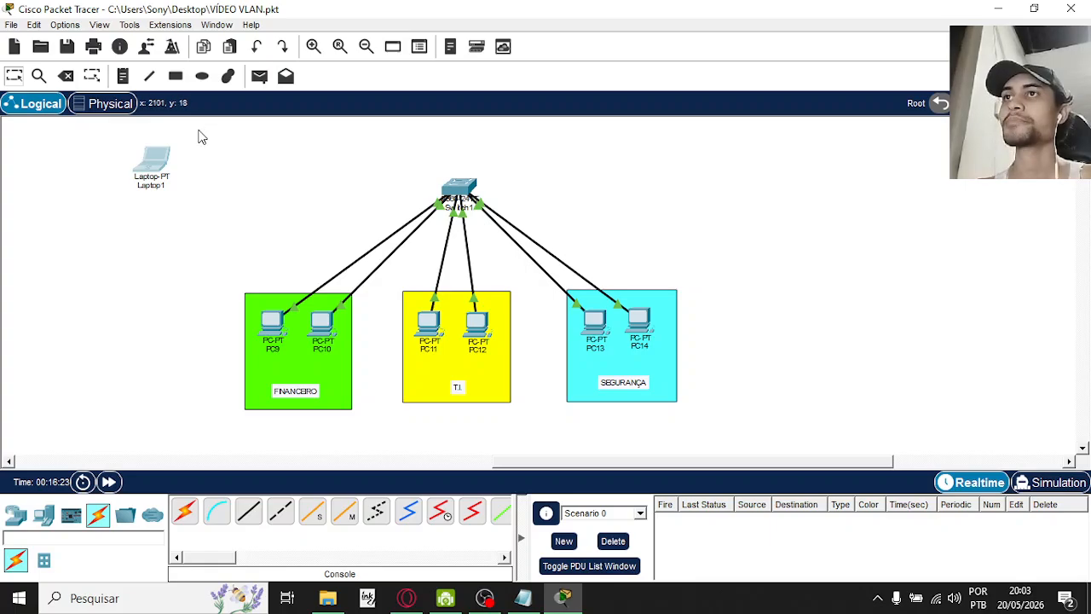
- Duplicate Switch1 with its six PCs and the FINANCEIRO, T.I. and SEGURANÇA areas, and place the copy beside the original network
{"action": "left_click_drag", "start_coordinate": [199, 129], "coordinate": [747, 460]}
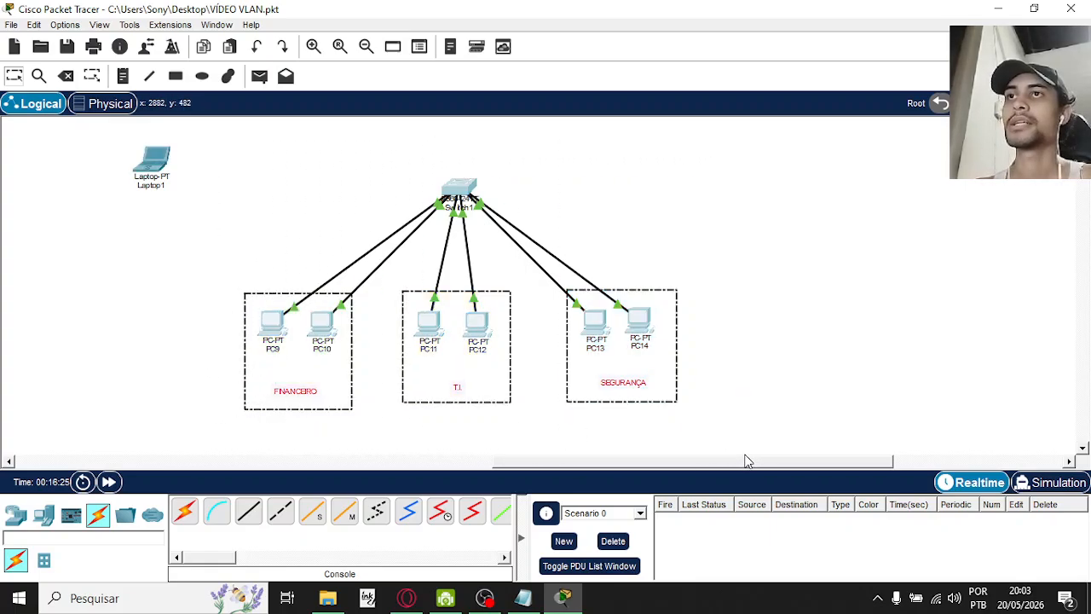
{"action": "left_click_drag", "start_coordinate": [511, 461], "coordinate": [625, 461]}
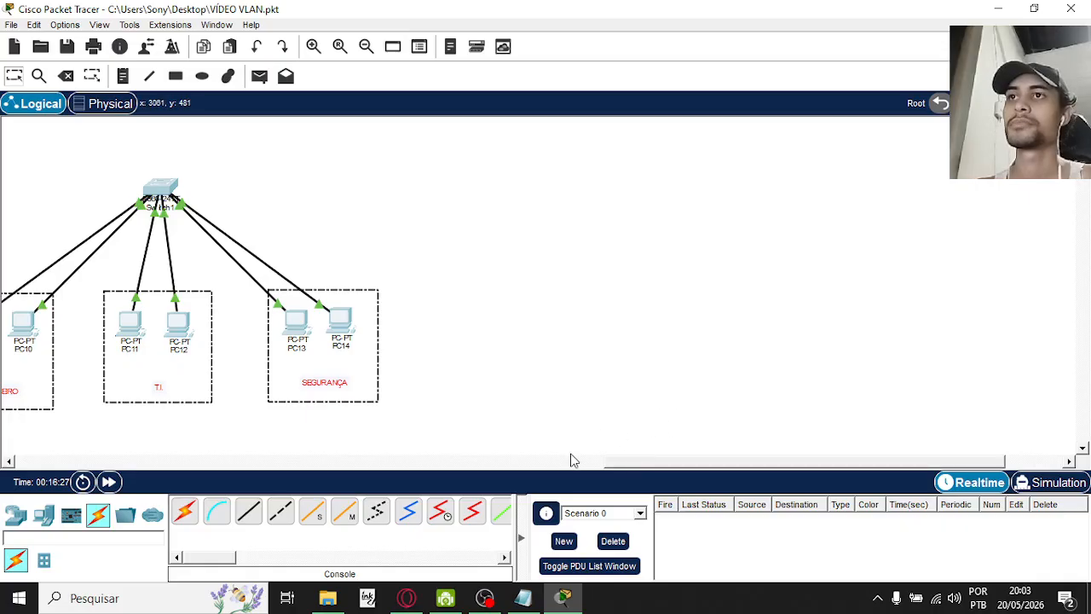
{"action": "key", "text": "ctrl+v"}
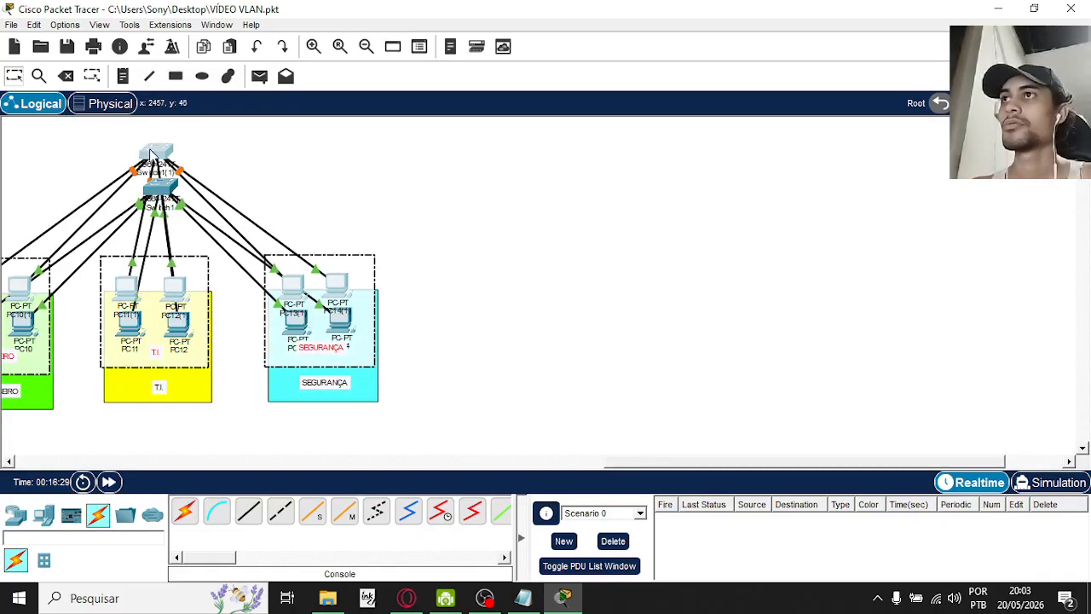
{"action": "left_click_drag", "start_coordinate": [153, 155], "coordinate": [654, 183]}
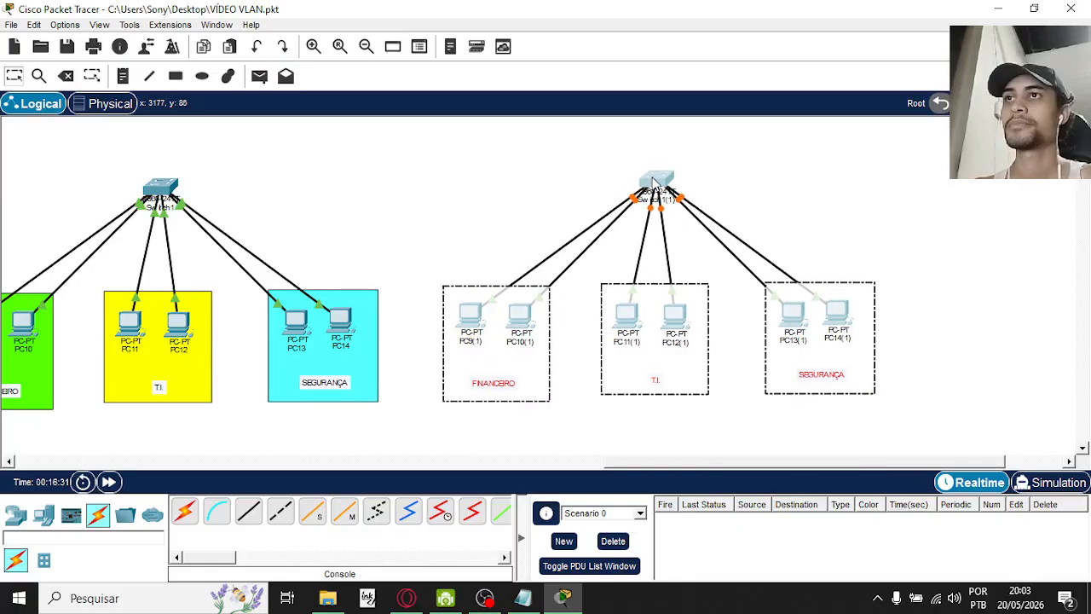
{"action": "left_click", "coordinate": [430, 173]}
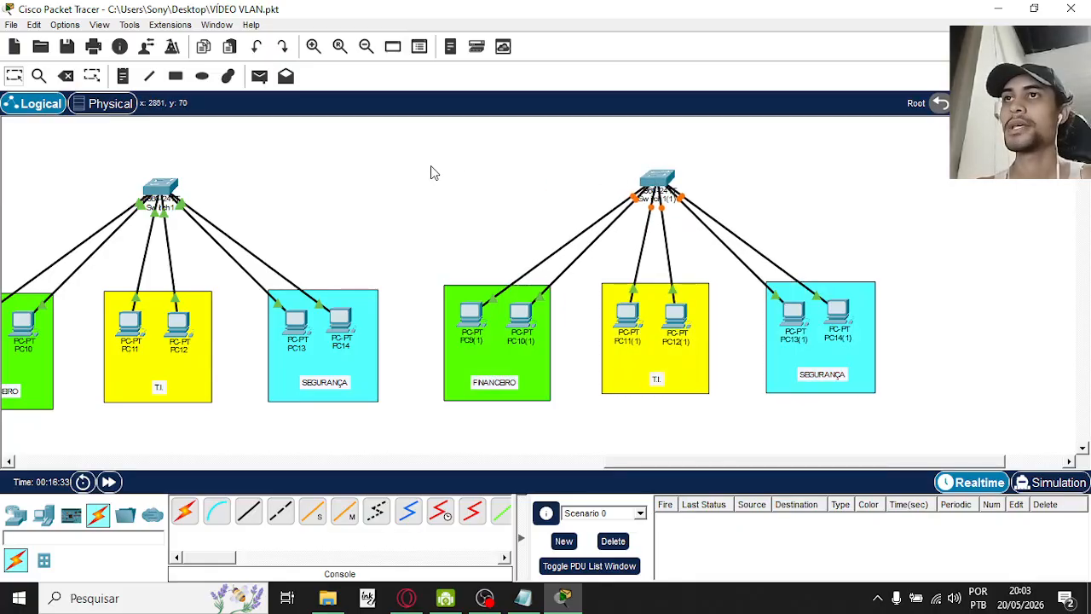
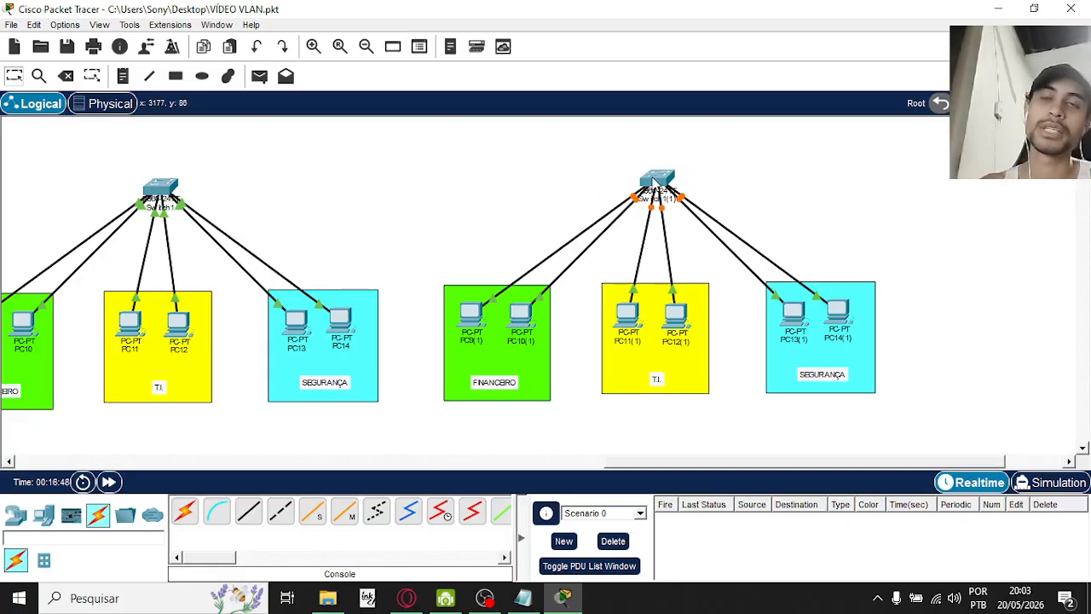
{"action": "mouse_move", "coordinate": [654, 181]}
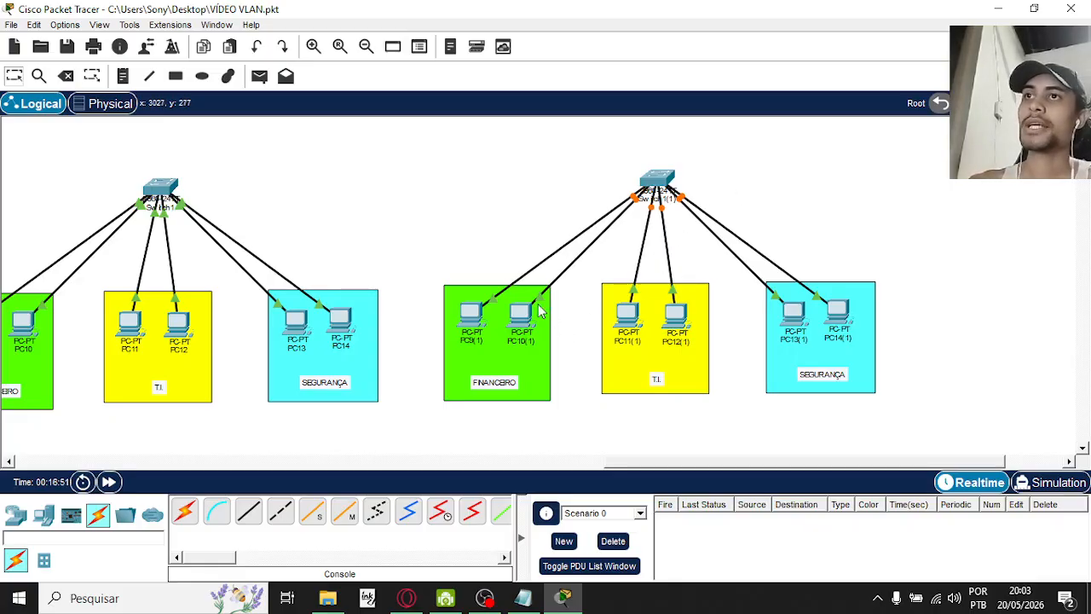
{"action": "left_click", "coordinate": [659, 179]}
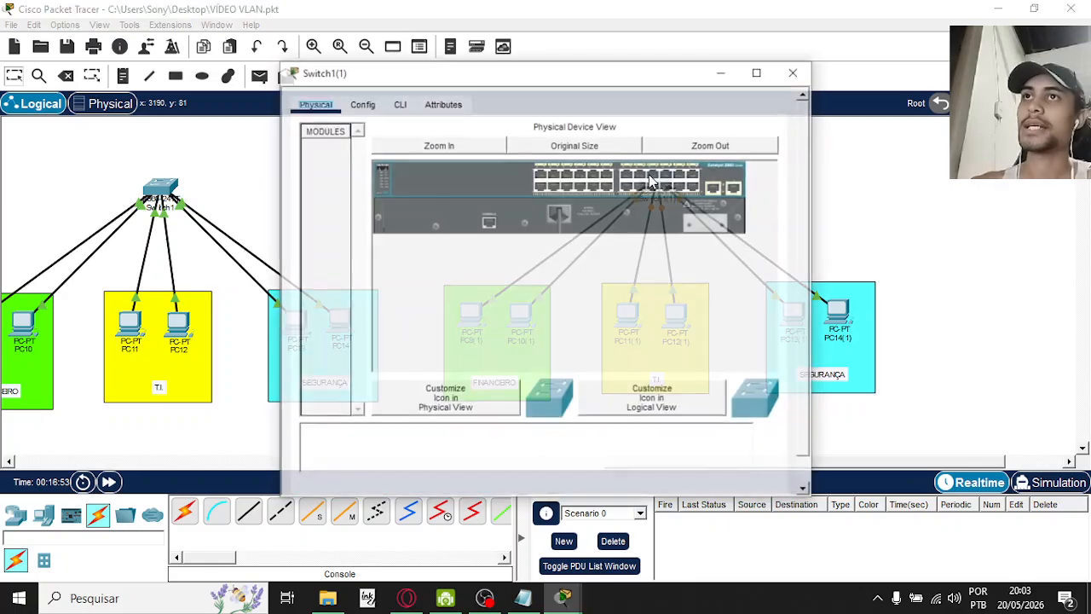
{"action": "left_click", "coordinate": [794, 70]}
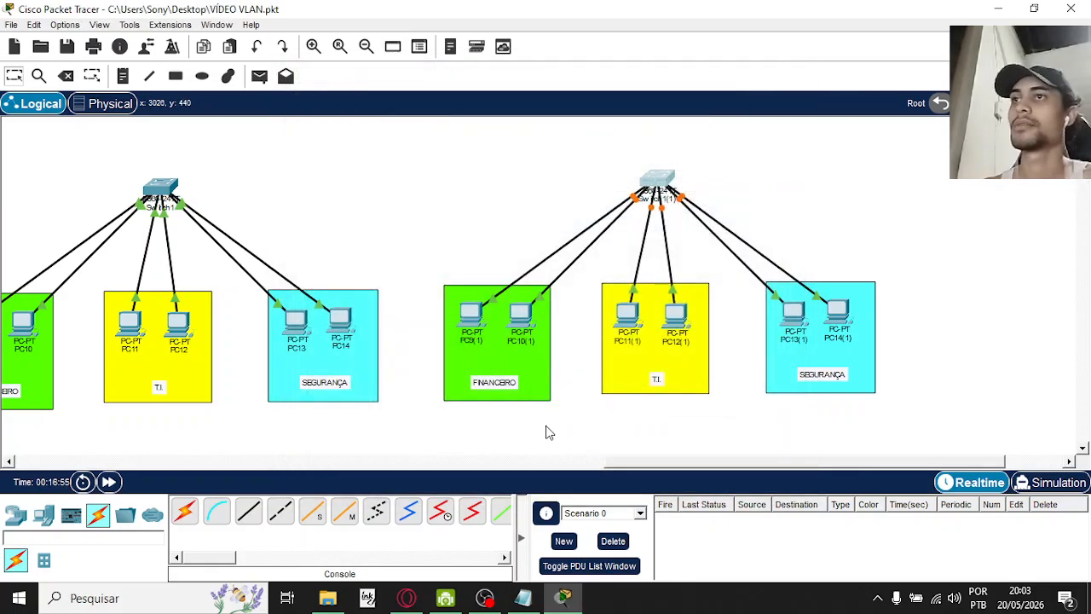
- Move Laptop1 next to the duplicated switch, above the copied FINANCEIRO area
{"action": "left_click_drag", "start_coordinate": [635, 463], "coordinate": [507, 463]}
{"action": "left_click_drag", "start_coordinate": [213, 157], "coordinate": [842, 143]}
{"action": "scroll", "coordinate": [695, 460], "scroll_direction": "right", "scroll_amount": 5}
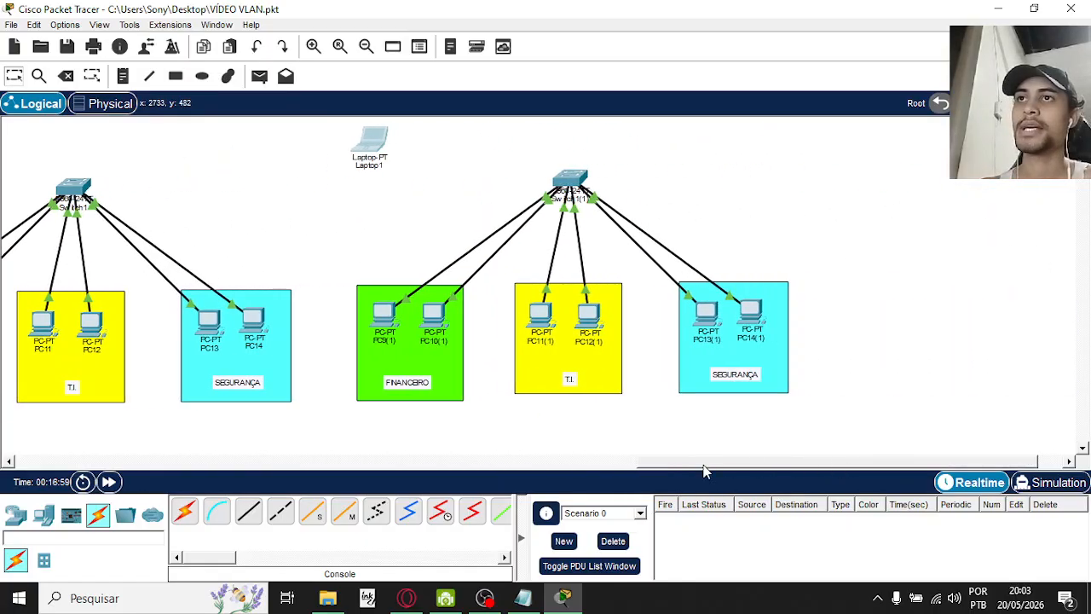
- Connect Laptop1's RS 232 port to the Console port of Switch1(1) with a console cable
{"action": "left_click", "coordinate": [216, 511]}
{"action": "left_click", "coordinate": [368, 139]}
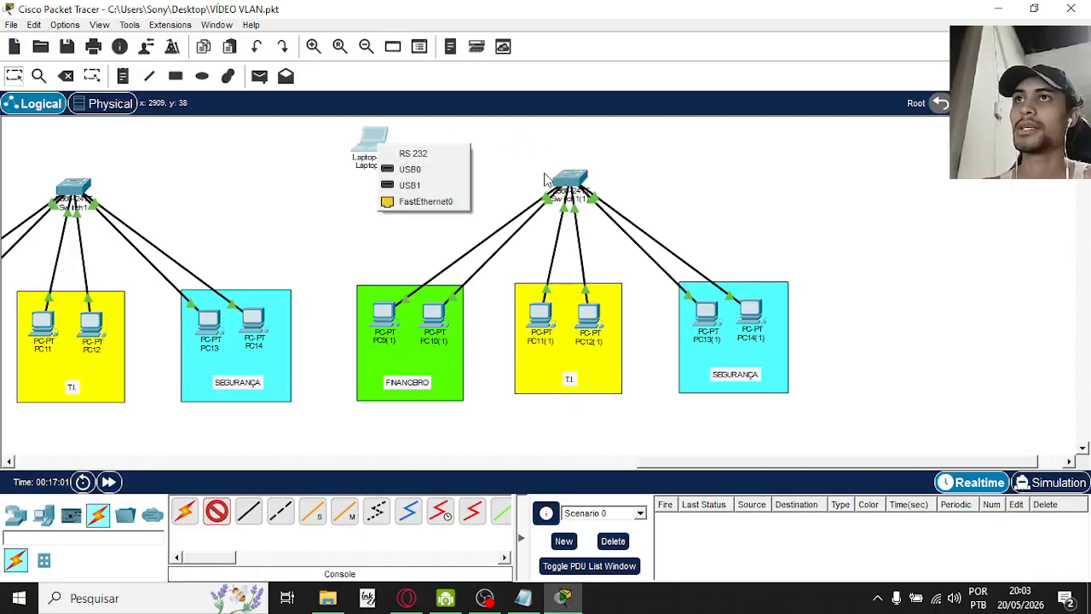
{"action": "left_click", "coordinate": [396, 151]}
{"action": "left_click", "coordinate": [577, 179]}
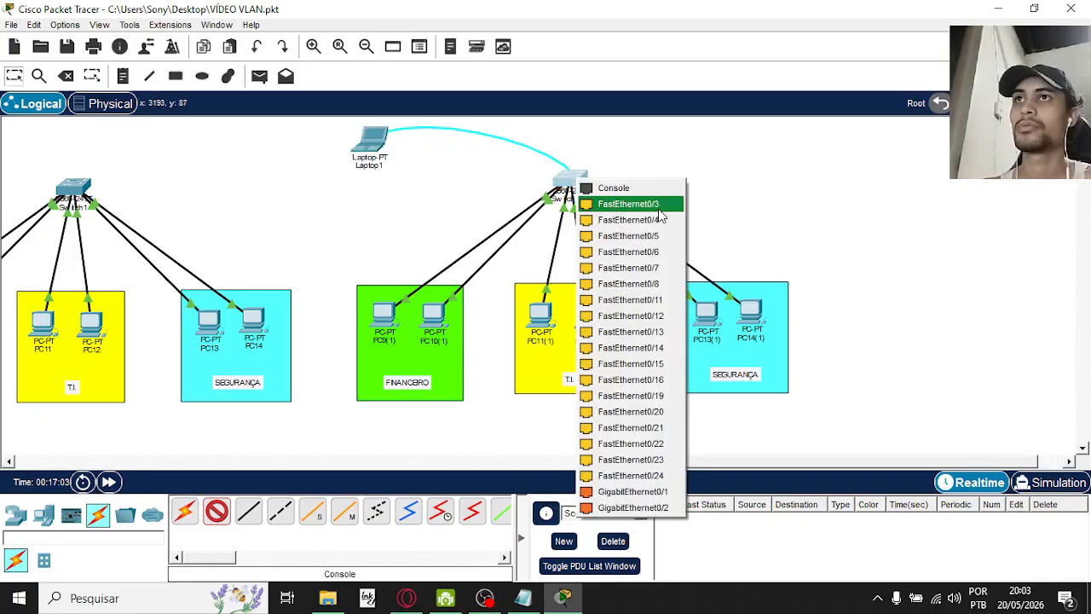
{"action": "left_click", "coordinate": [650, 188]}
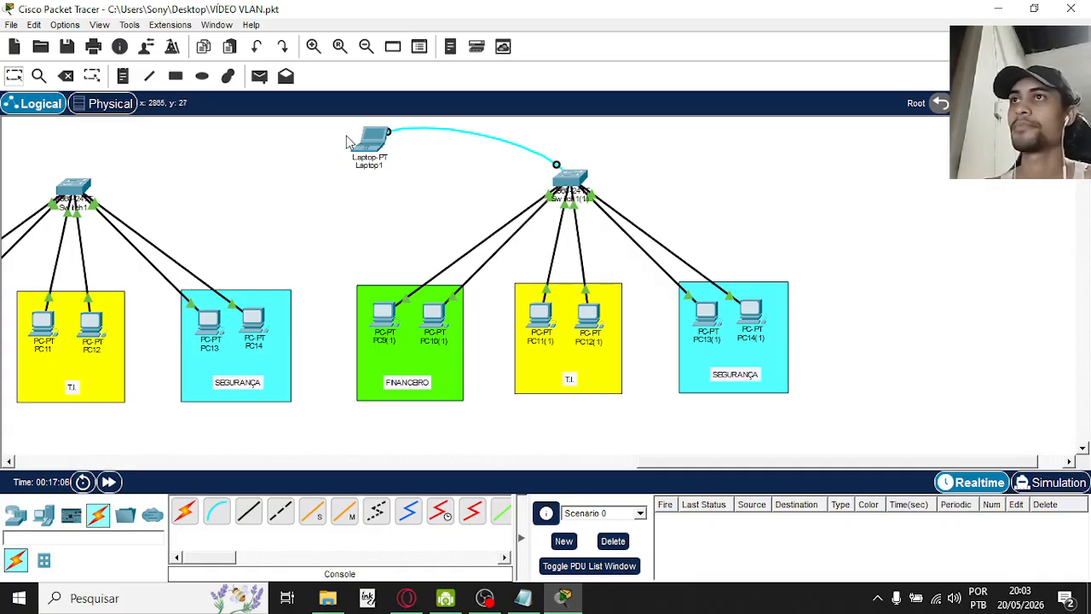
- Open the terminal on Laptop1 with the default port settings and start the console session with Switch1(1)
{"action": "left_click", "coordinate": [375, 143]}
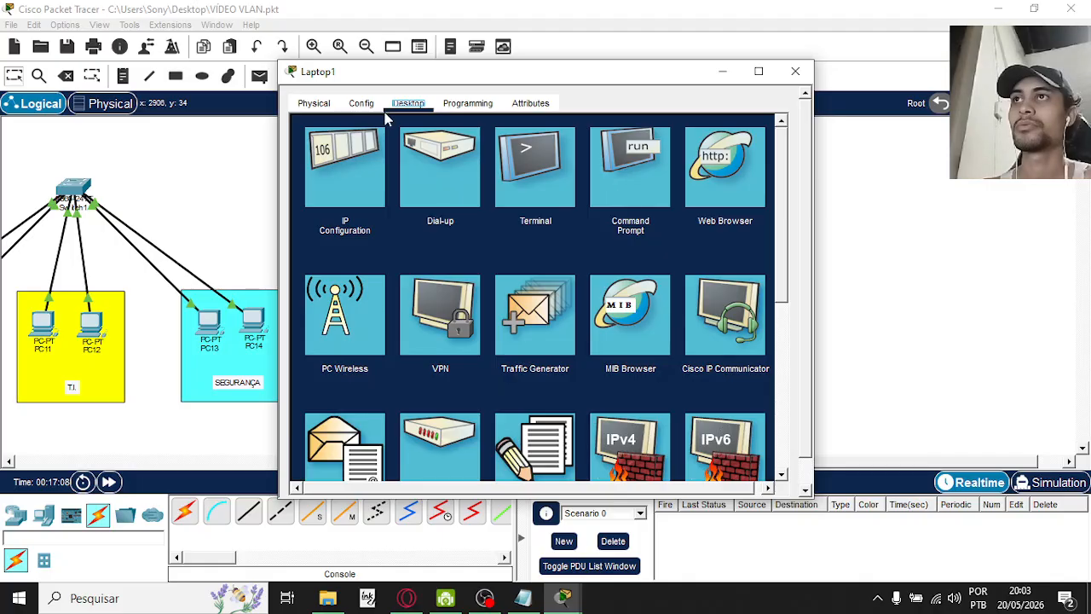
{"action": "left_click", "coordinate": [526, 179]}
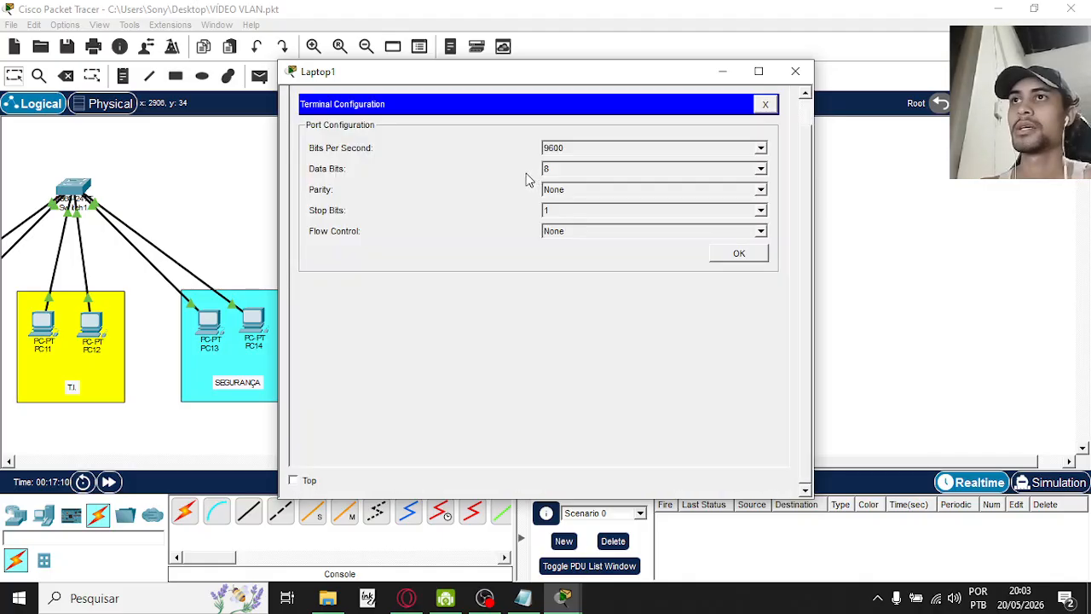
{"action": "left_click", "coordinate": [748, 254]}
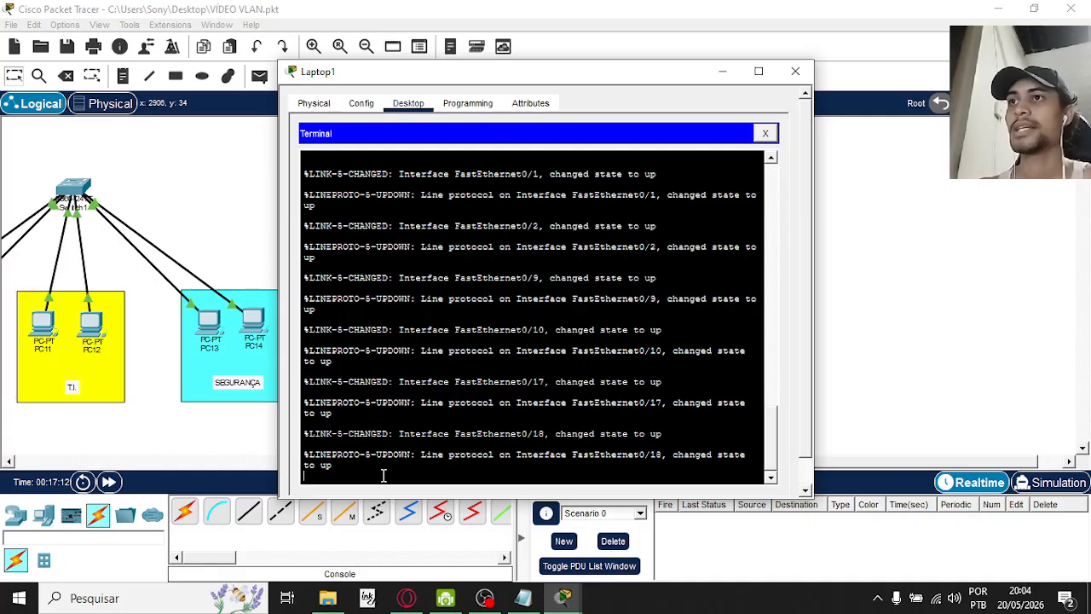
{"action": "key", "text": "Return"}
{"action": "type", "text": "sh"}
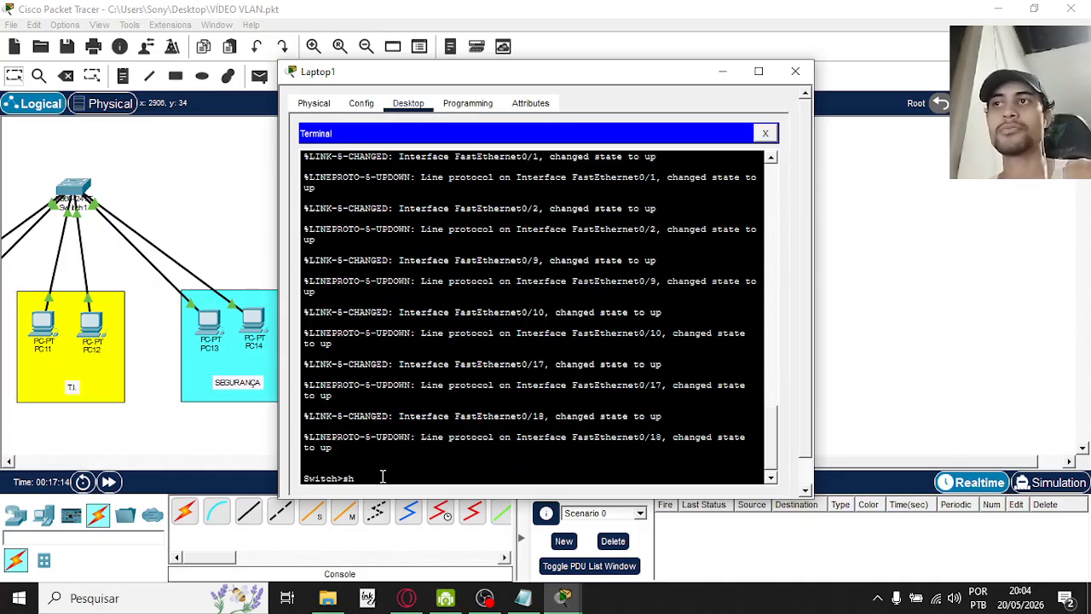
{"action": "type", "text": "ow vlan"}
{"action": "key", "text": "BackSpace"}
{"action": "key", "text": "BackSpace"}
{"action": "key", "text": "BackSpace"}
{"action": "key", "text": "BackSpace"}
{"action": "key", "text": "BackSpace"}
{"action": "key", "text": "BackSpace"}
{"action": "key", "text": "BackSpace"}
{"action": "key", "text": "BackSpace"}
{"action": "key", "text": "BackSpace"}
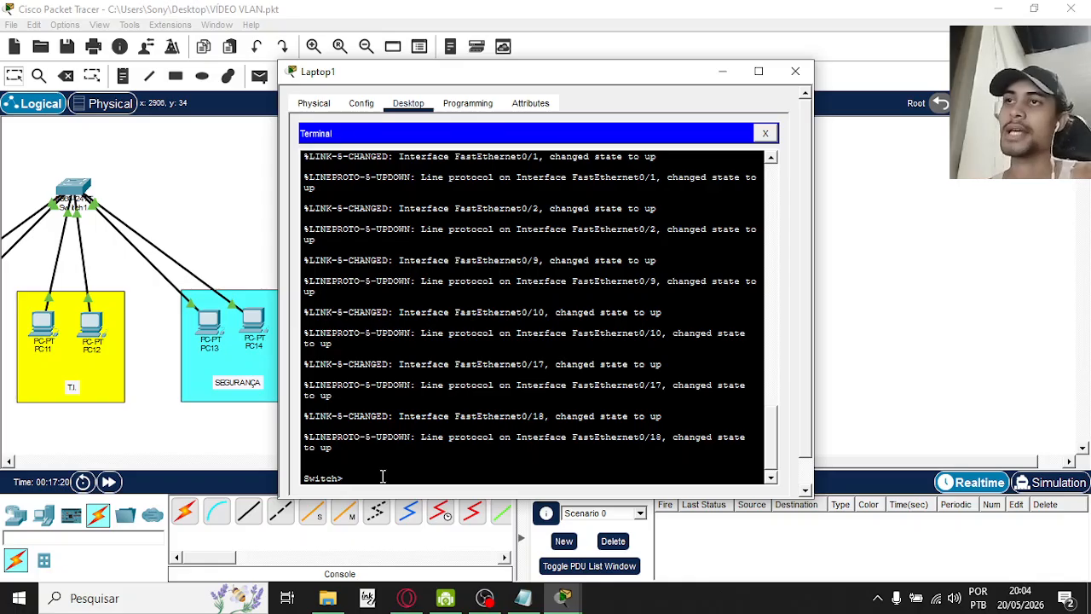
- Enter privileged mode with enable and global configuration mode with configure terminal on the switch
{"action": "type", "text": "e"}
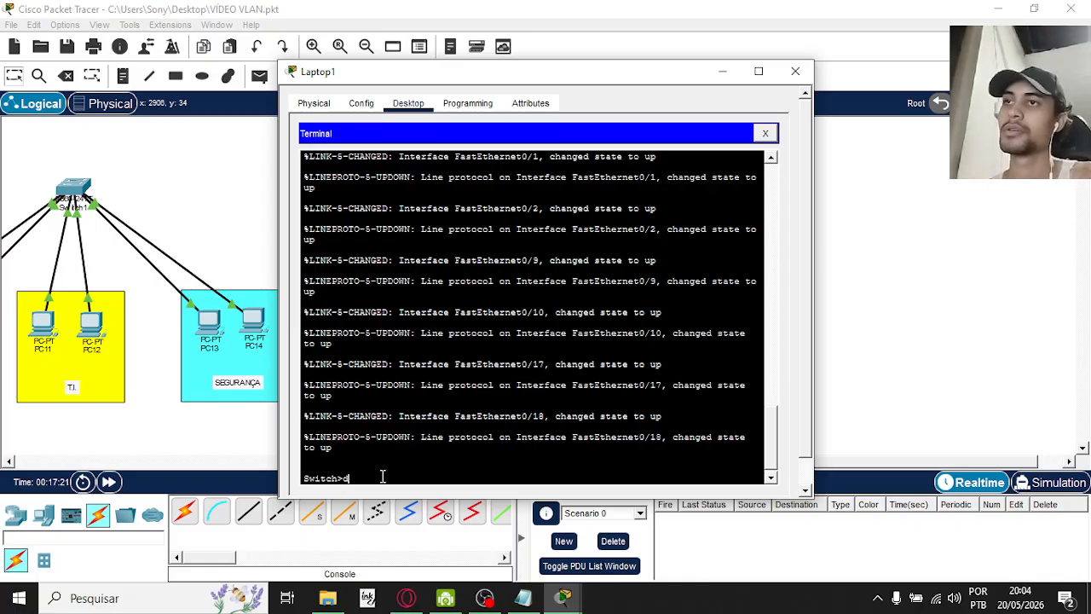
{"action": "type", "text": "nable"}
{"action": "key", "text": "Return"}
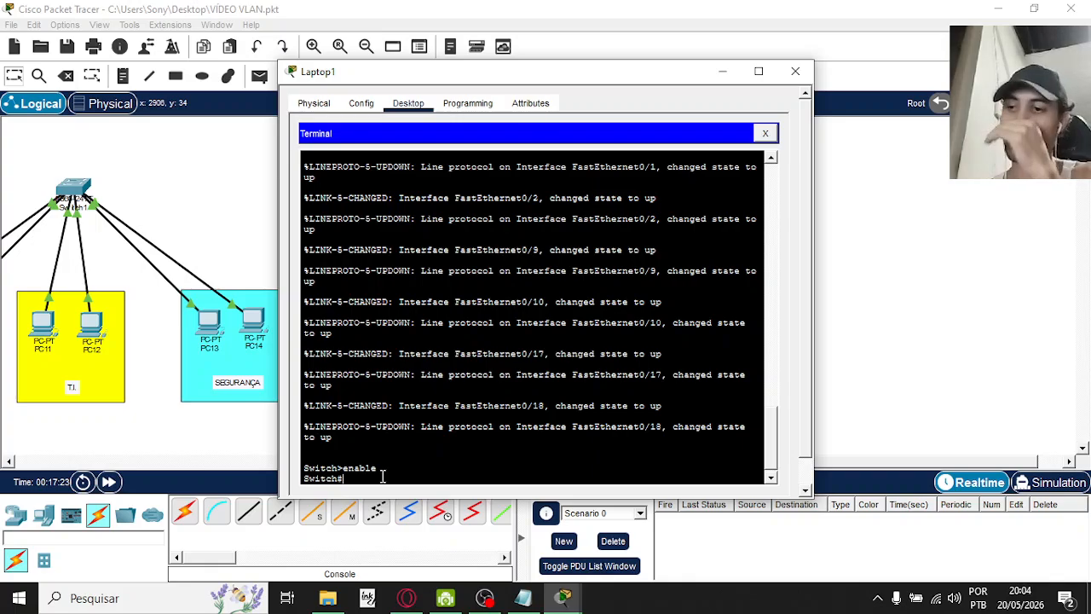
{"action": "type", "text": "configure"}
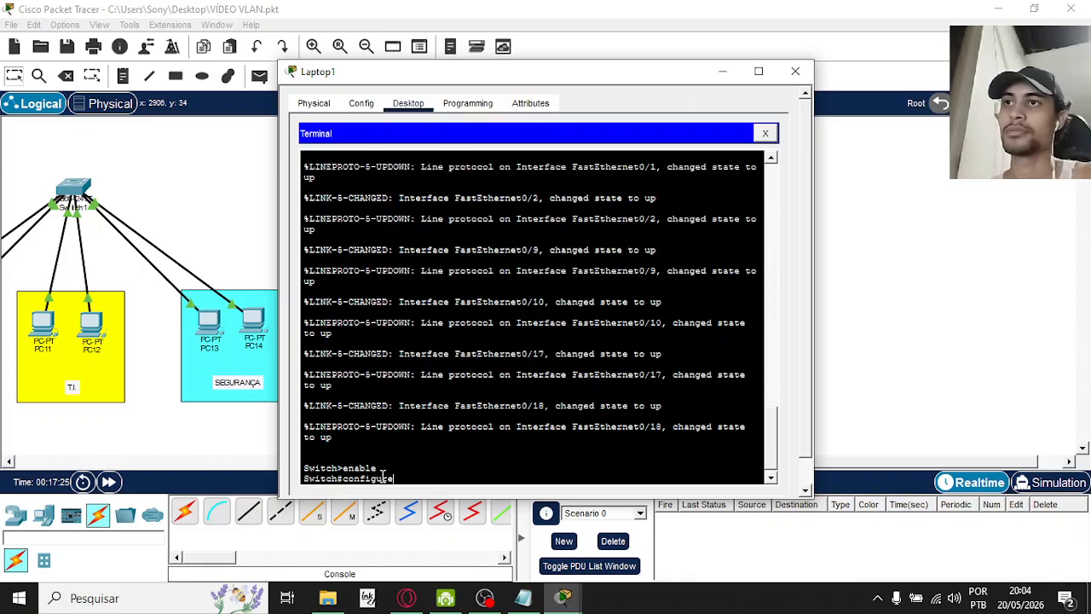
{"action": "type", "text": " terminal"}
{"action": "key", "text": "Return"}
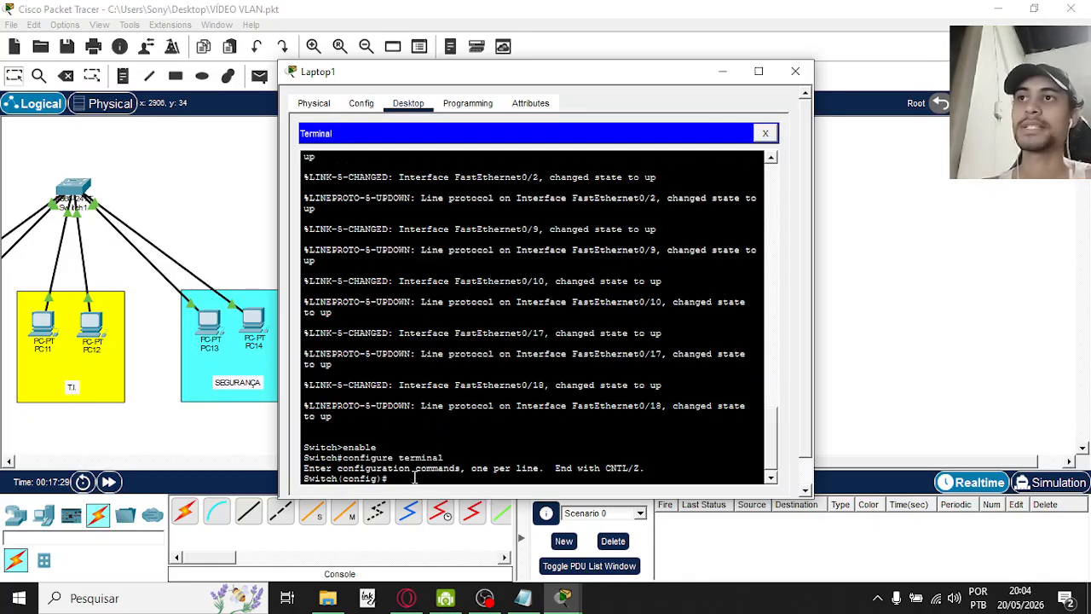
- Try to copy the entered command lines from the terminal, and move the Laptop1 window aside
{"action": "left_click_drag", "start_coordinate": [394, 479], "coordinate": [298, 445]}
{"action": "key", "text": "ctrl+c"}
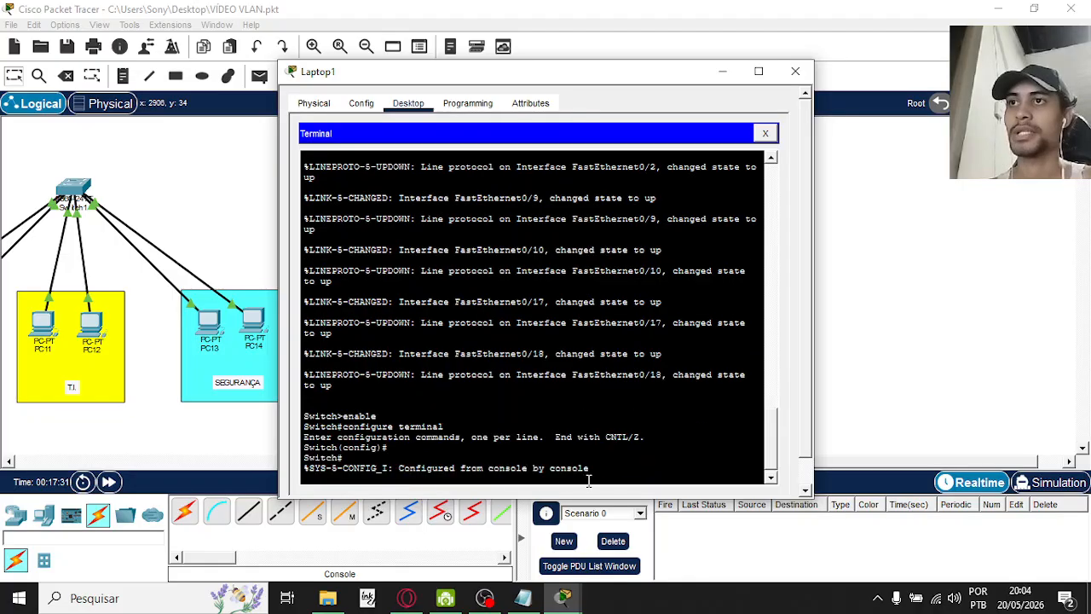
{"action": "scroll", "coordinate": [478, 377], "scroll_direction": "down", "scroll_amount": 1}
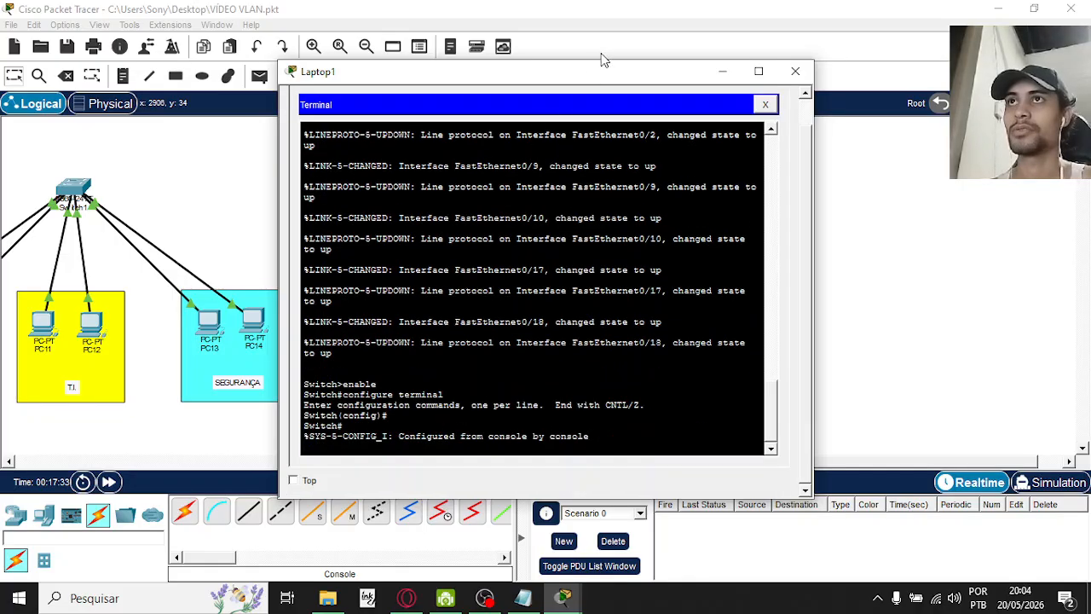
{"action": "left_click_drag", "start_coordinate": [620, 74], "coordinate": [807, 75]}
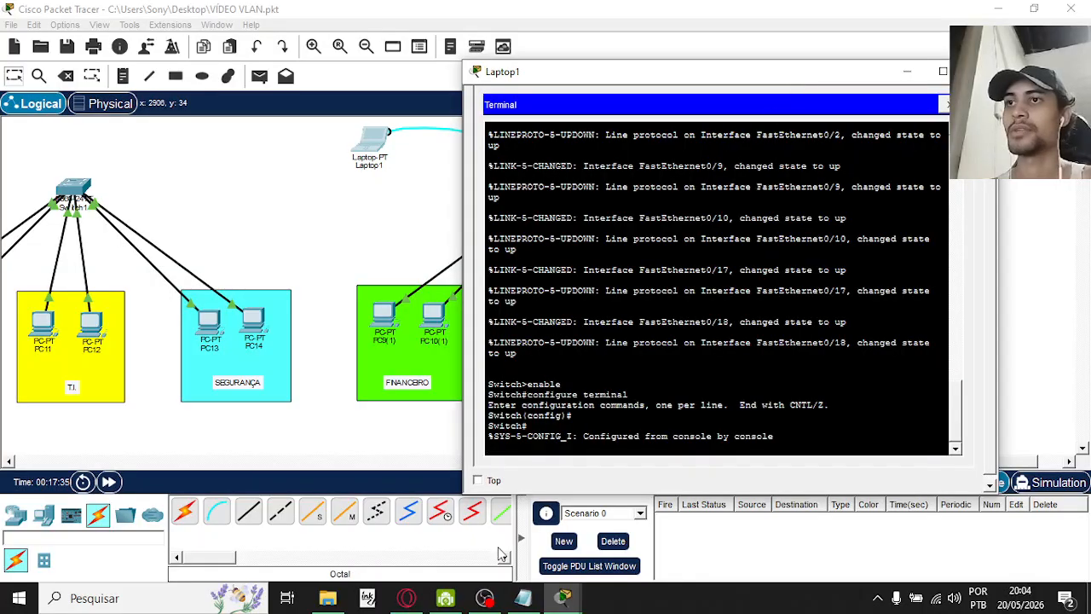
- Switch to Notepad and add four blank lines after the final Switch#exit line of the trunk port notes
{"action": "left_click", "coordinate": [524, 598]}
{"action": "scroll", "coordinate": [268, 360], "scroll_direction": "down", "scroll_amount": 4}
{"action": "scroll", "coordinate": [269, 359], "scroll_direction": "down", "scroll_amount": 10}
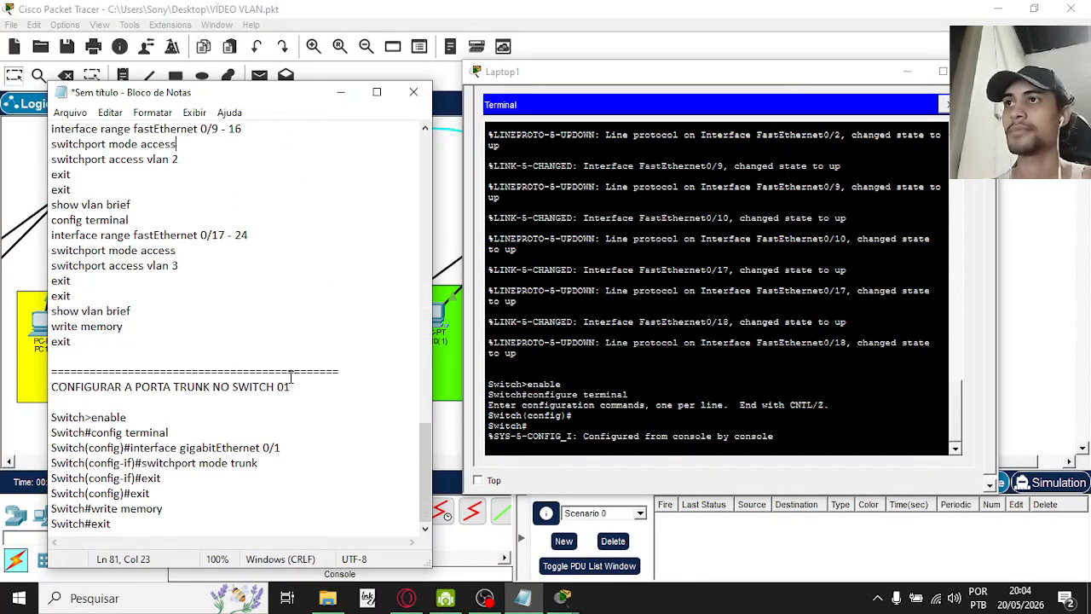
{"action": "left_click", "coordinate": [174, 532]}
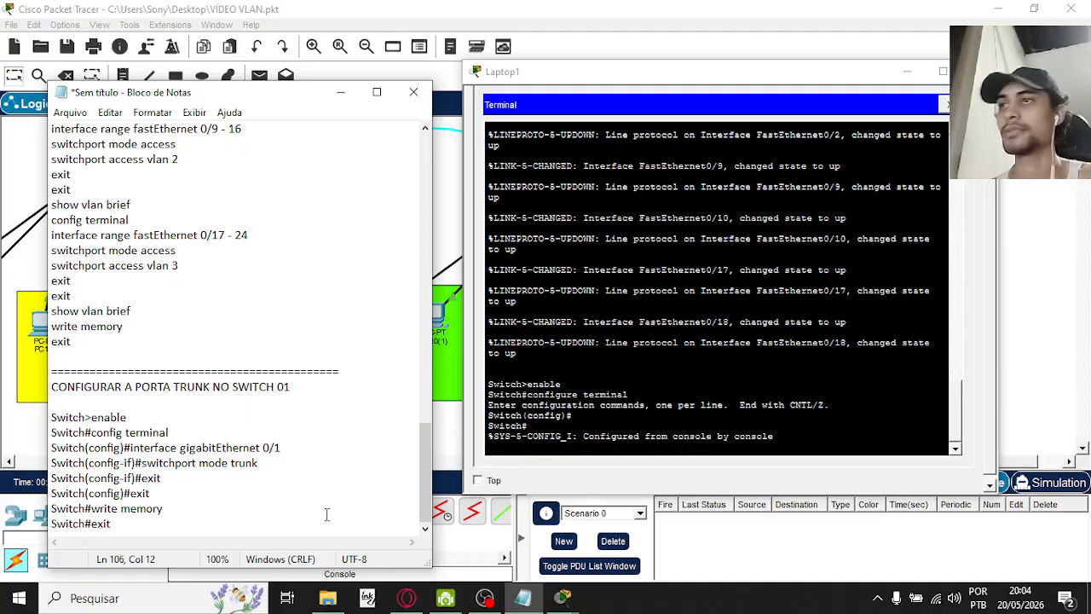
{"action": "key", "text": "Return"}
{"action": "key", "text": "Return"}
{"action": "key", "text": "Return"}
{"action": "key", "text": "Return"}
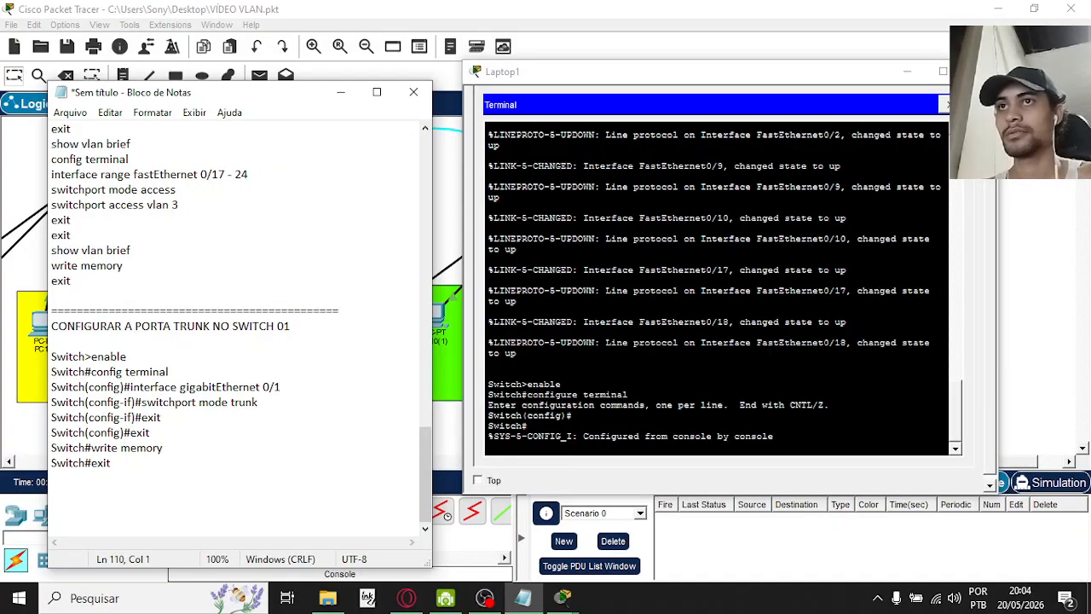
- Copy the terminal lines from Switch>enable through the Switch# prompt and paste them at the end of the Notepad notes
{"action": "left_click", "coordinate": [747, 427]}
{"action": "left_click_drag", "start_coordinate": [779, 436], "coordinate": [719, 429]}
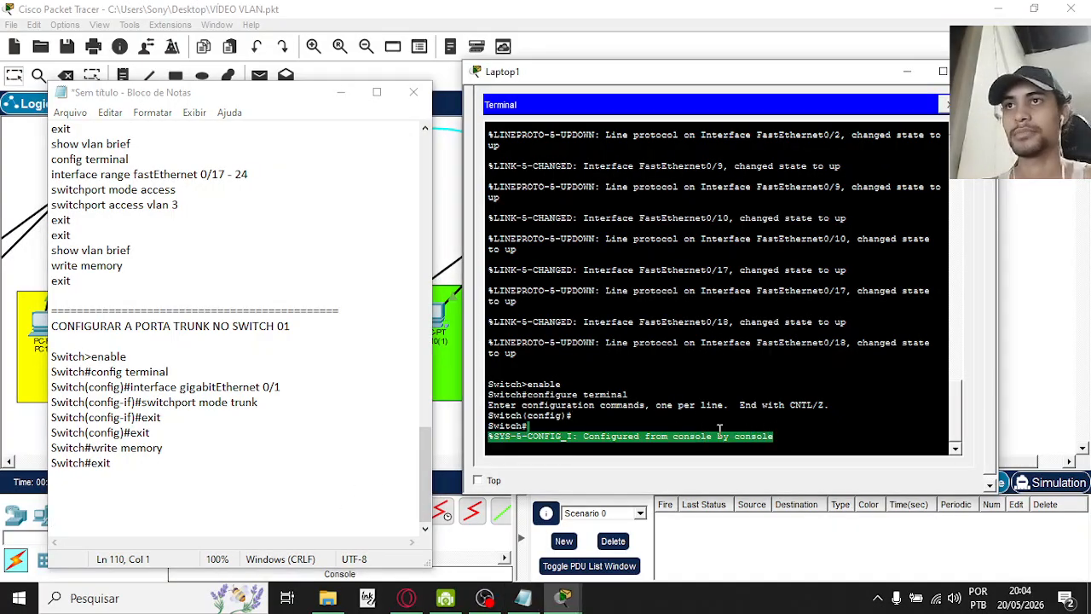
{"action": "left_click_drag", "start_coordinate": [534, 425], "coordinate": [482, 384]}
{"action": "key", "text": "Return"}
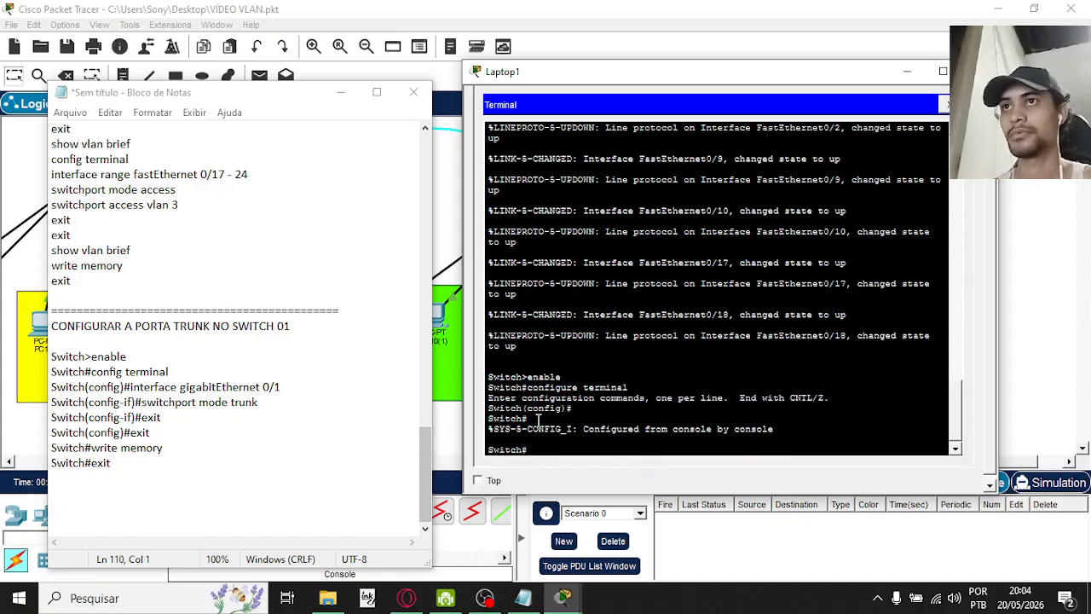
{"action": "left_click_drag", "start_coordinate": [530, 418], "coordinate": [486, 377]}
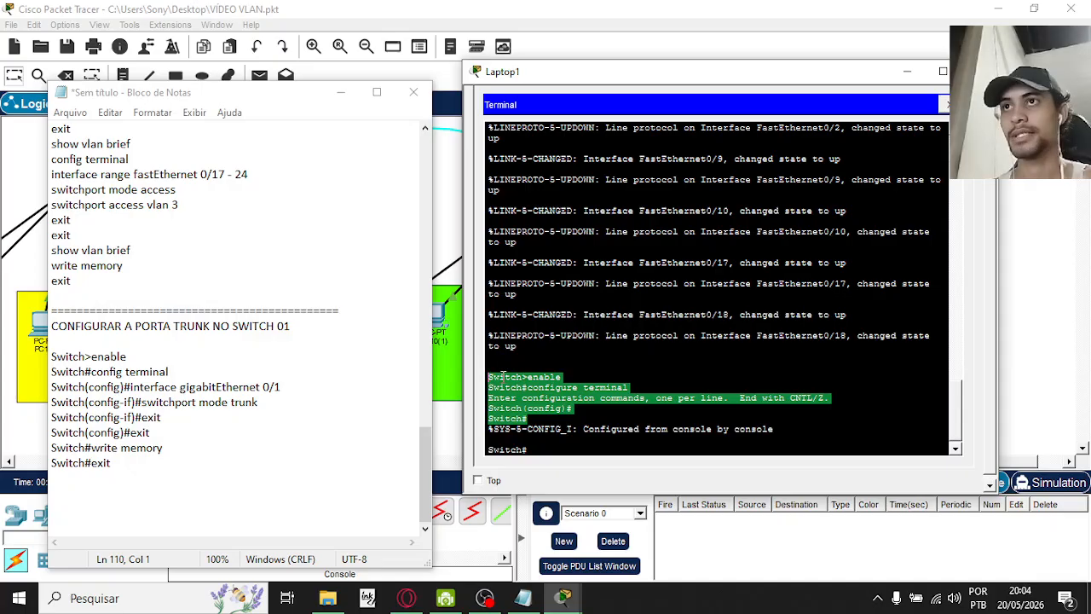
{"action": "right_click", "coordinate": [503, 375]}
{"action": "left_click", "coordinate": [524, 383]}
{"action": "left_click", "coordinate": [79, 503]}
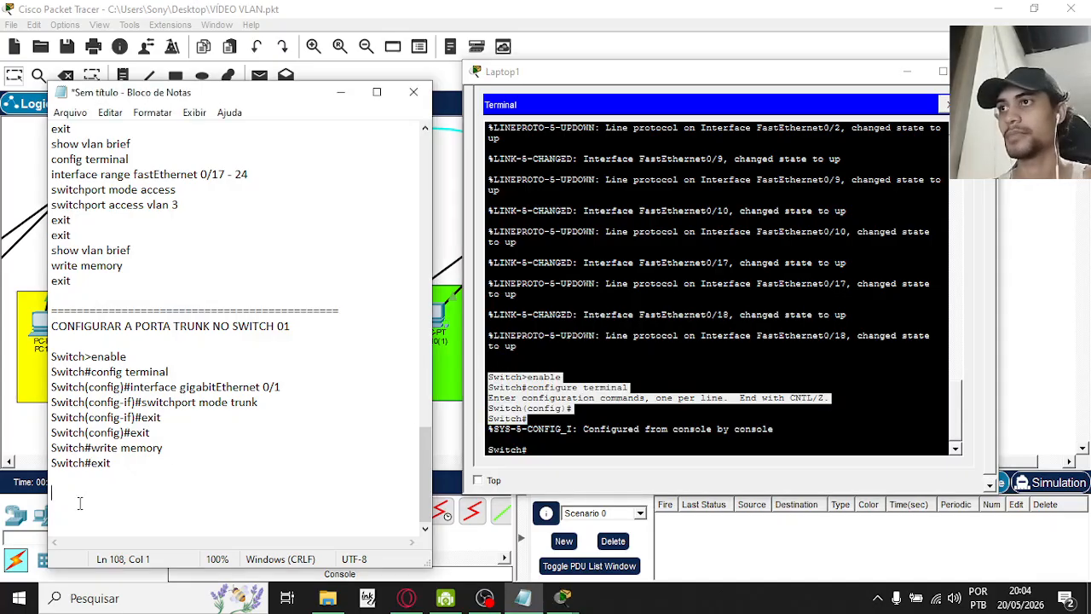
{"action": "key", "text": "Return"}
{"action": "key", "text": "Return"}
{"action": "key", "text": "ctrl+v"}
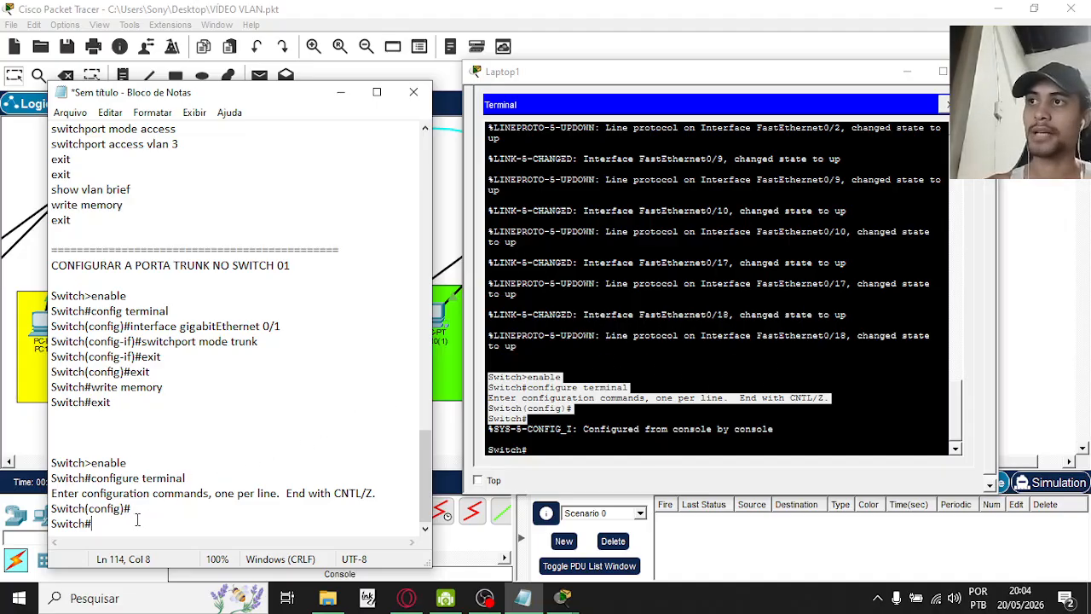
- Reduce the pasted text to the plain commands enable and configure terminal, removing the switch prompts and the message line
{"action": "left_click_drag", "start_coordinate": [95, 525], "coordinate": [50, 508]}
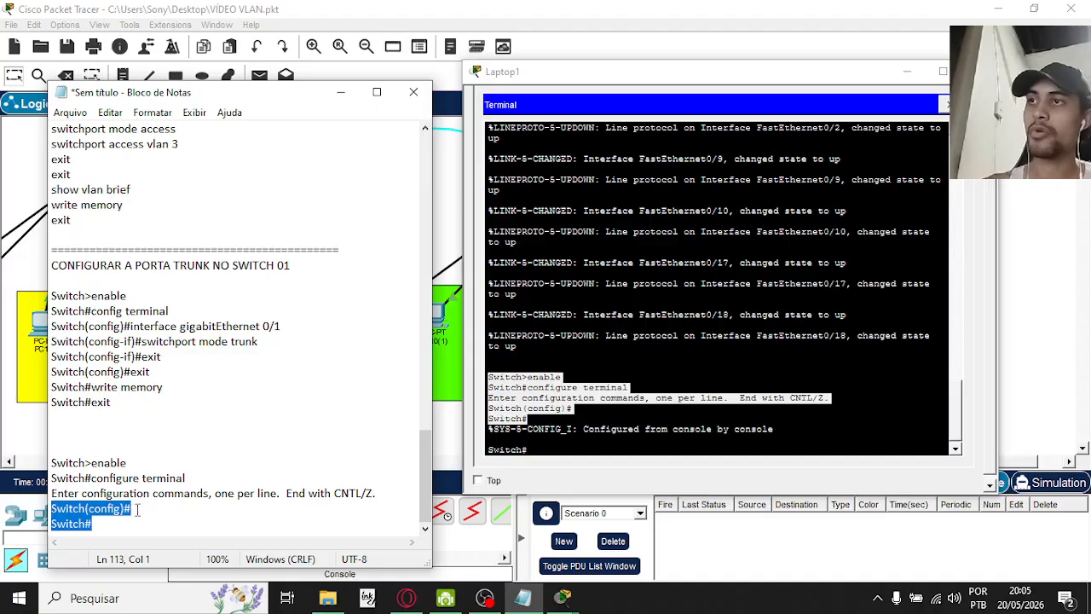
{"action": "key", "text": "BackSpace"}
{"action": "key", "text": "BackSpace"}
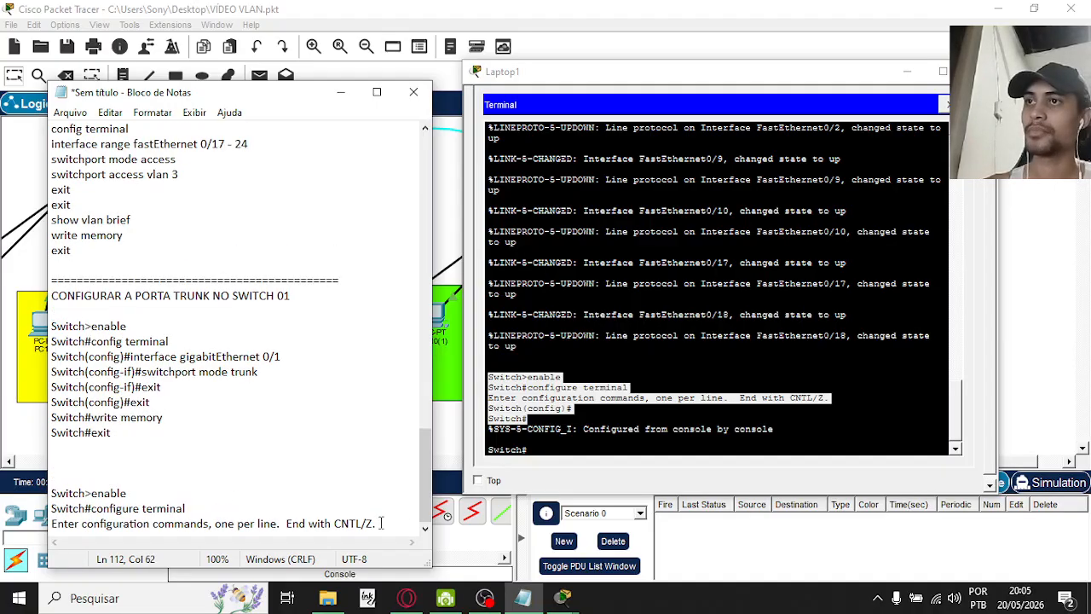
{"action": "left_click_drag", "start_coordinate": [381, 522], "coordinate": [214, 523]}
{"action": "key", "text": "BackSpace"}
{"action": "key", "text": "BackSpace"}
{"action": "left_click_drag", "start_coordinate": [91, 523], "coordinate": [40, 526]}
{"action": "key", "text": "BackSpace"}
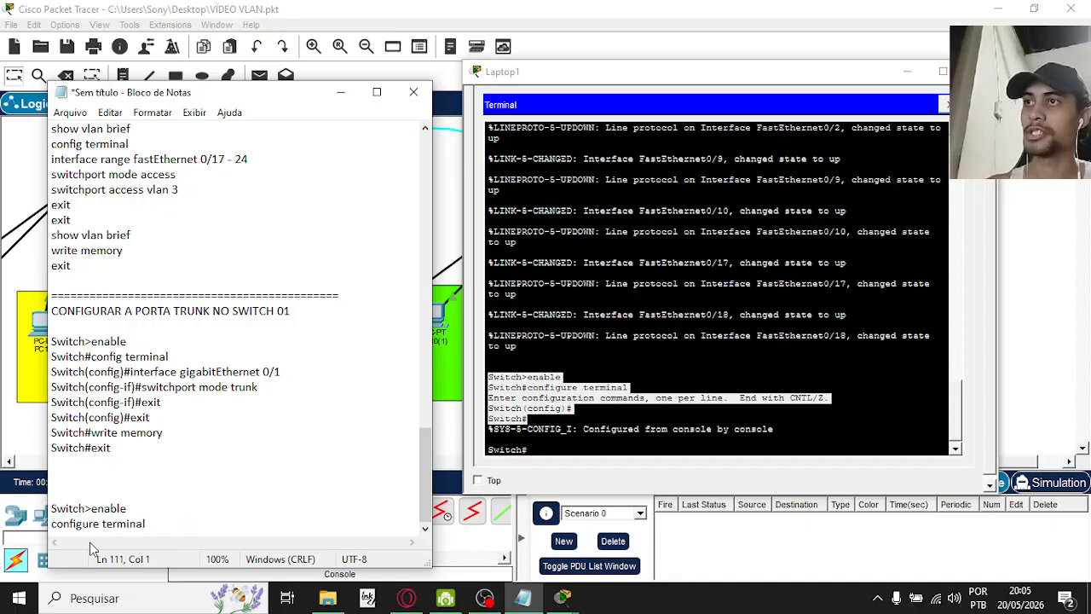
{"action": "left_click_drag", "start_coordinate": [128, 508], "coordinate": [49, 509]}
{"action": "key", "text": "BackSpace"}
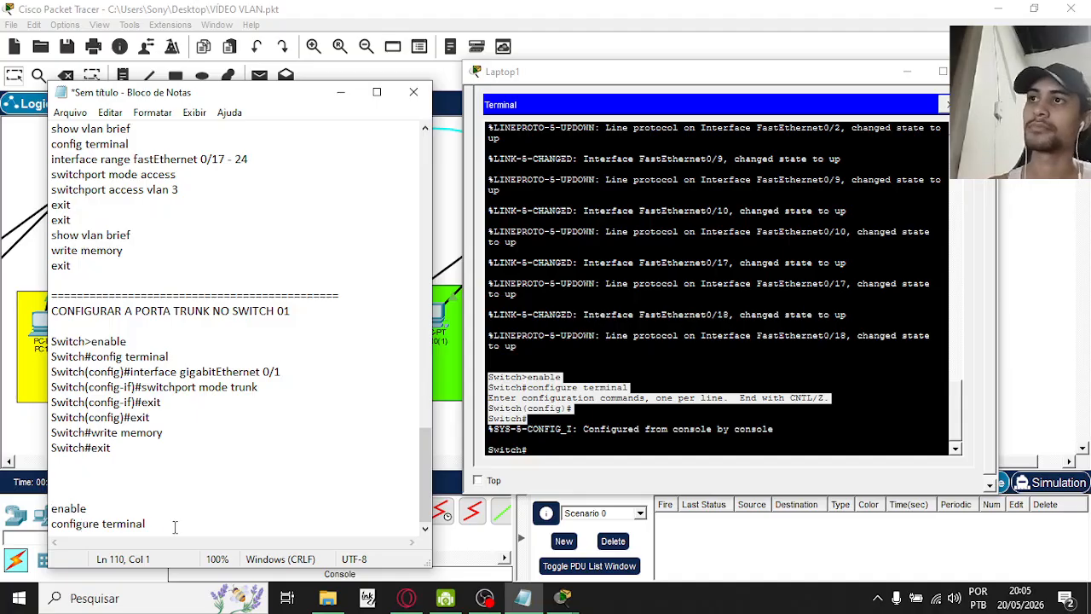
- Select the two cleaned commands in Notepad, then log out of the switch console with exit and start a new session
{"action": "left_click_drag", "start_coordinate": [175, 527], "coordinate": [41, 508]}
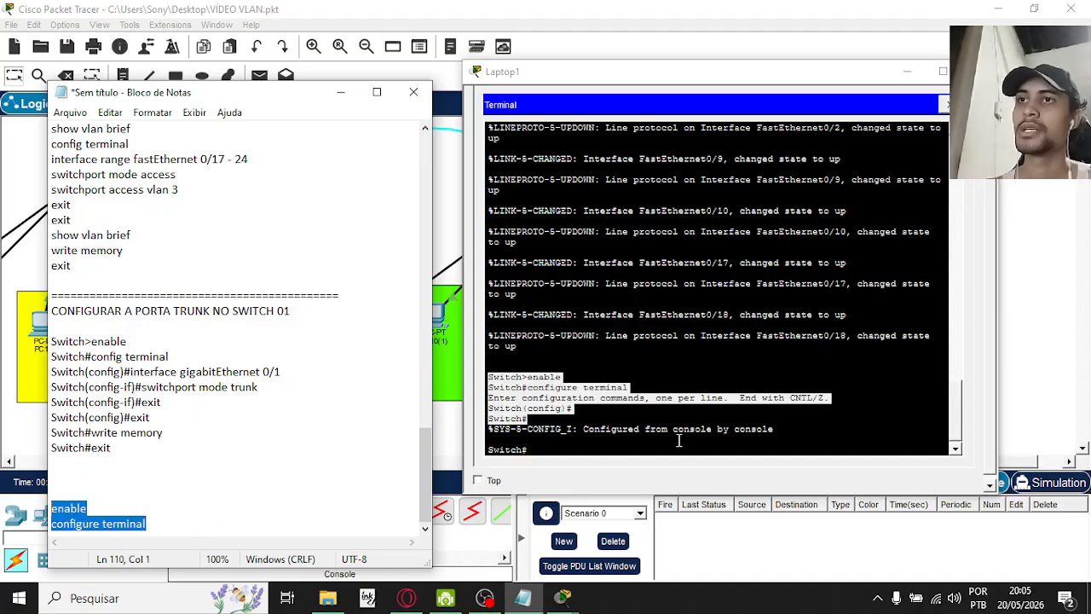
{"action": "left_click", "coordinate": [614, 452]}
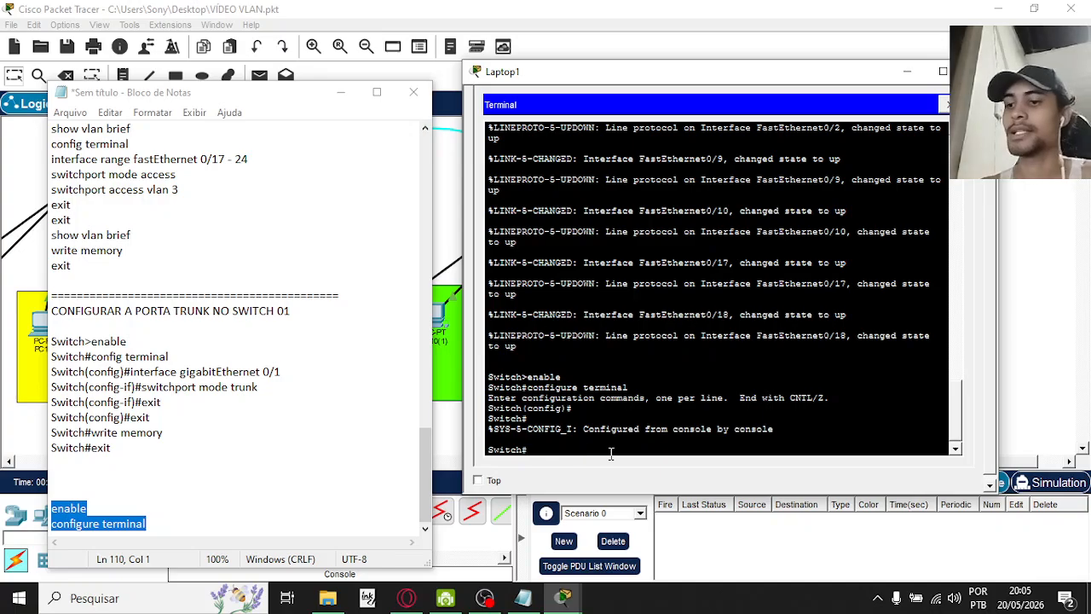
{"action": "key", "text": "Return"}
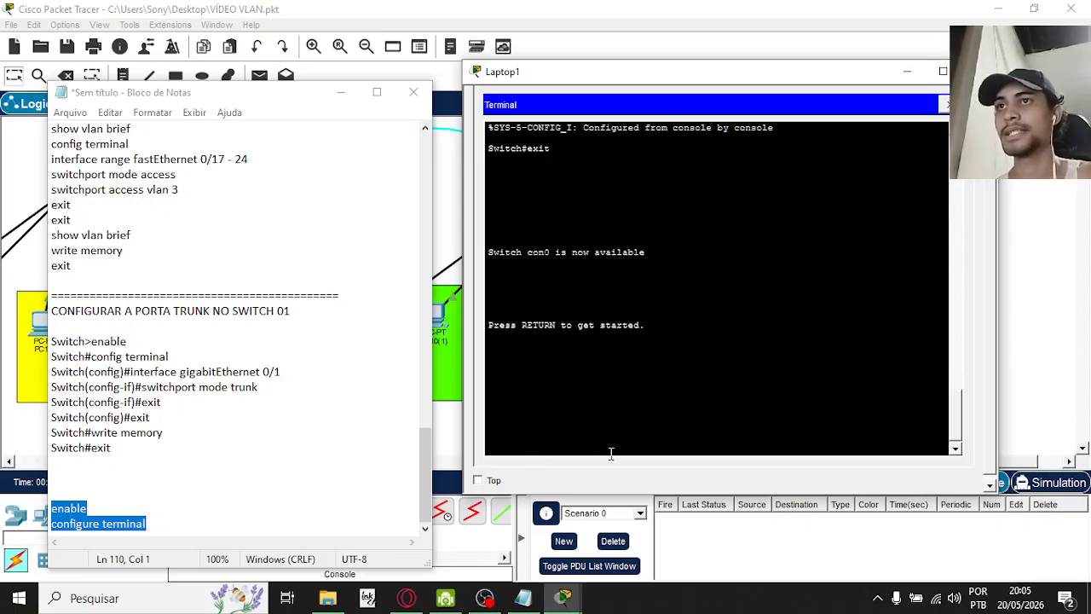
{"action": "key", "text": "Return"}
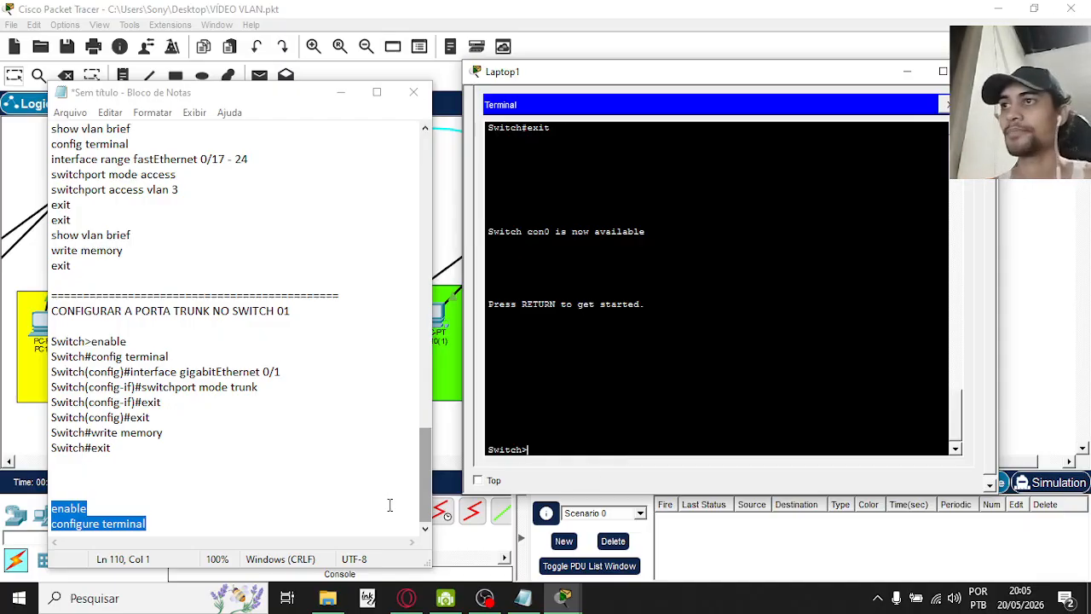
- Copy enable and configure terminal from Notepad and run both in the switch terminal, minimizing the notes
{"action": "right_click", "coordinate": [127, 524]}
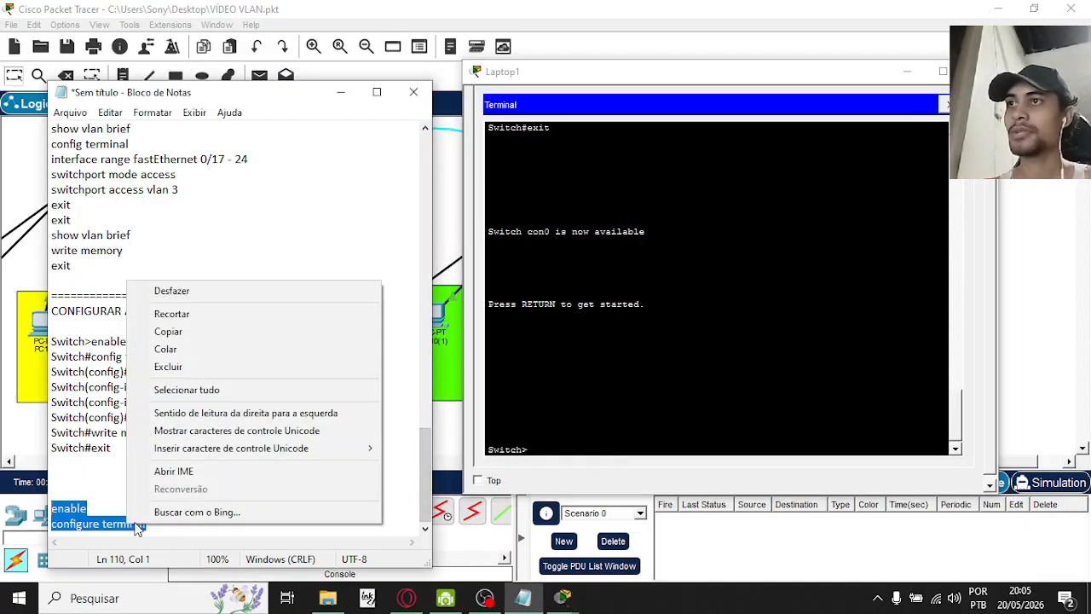
{"action": "left_click", "coordinate": [188, 336]}
{"action": "left_click", "coordinate": [582, 448]}
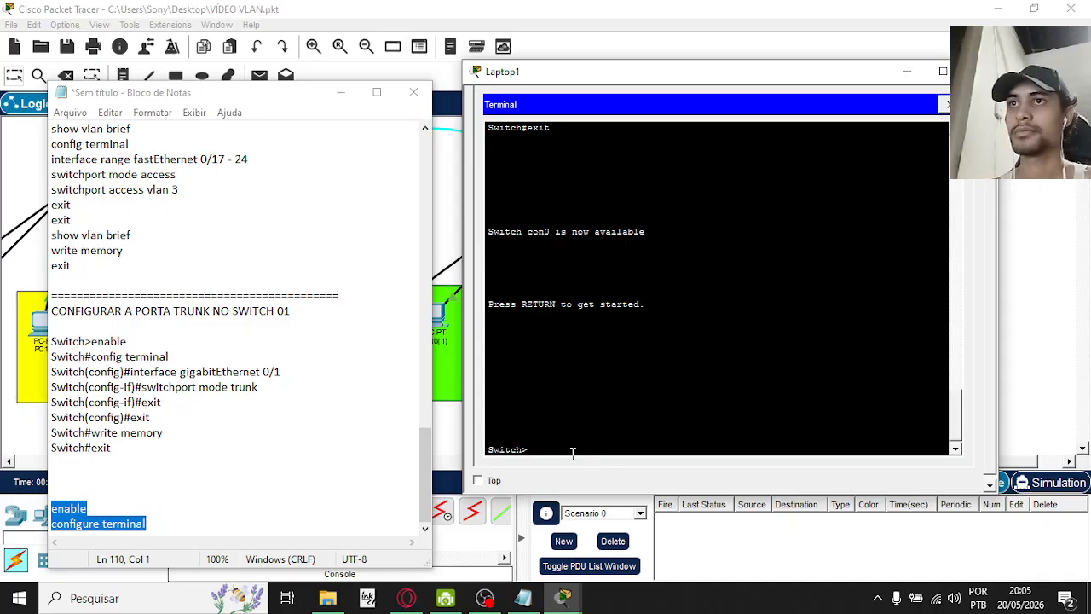
{"action": "right_click", "coordinate": [573, 453]}
{"action": "left_click", "coordinate": [597, 473]}
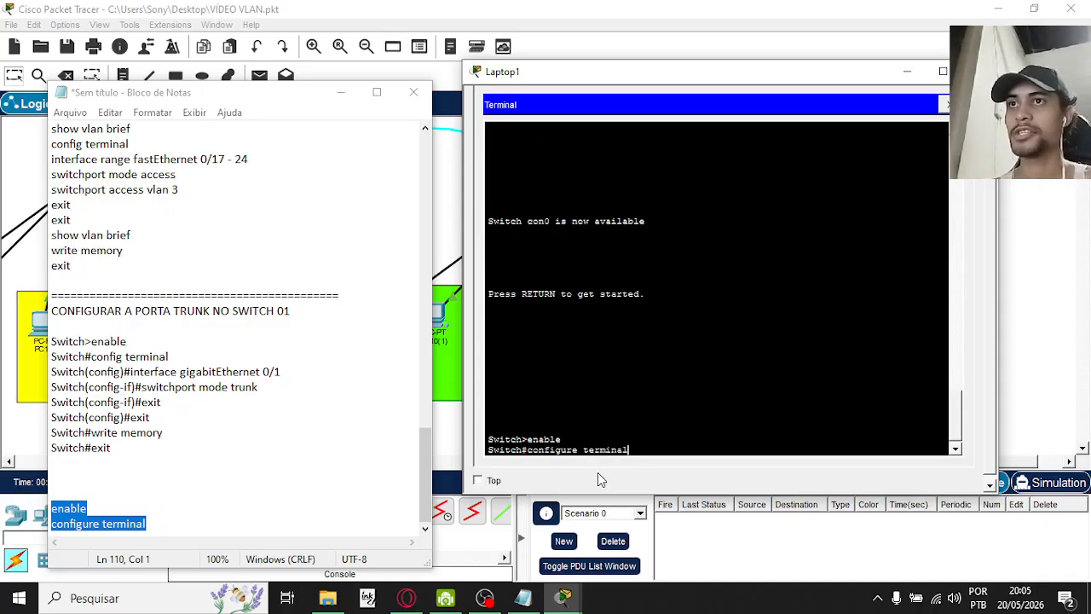
{"action": "left_click", "coordinate": [341, 93]}
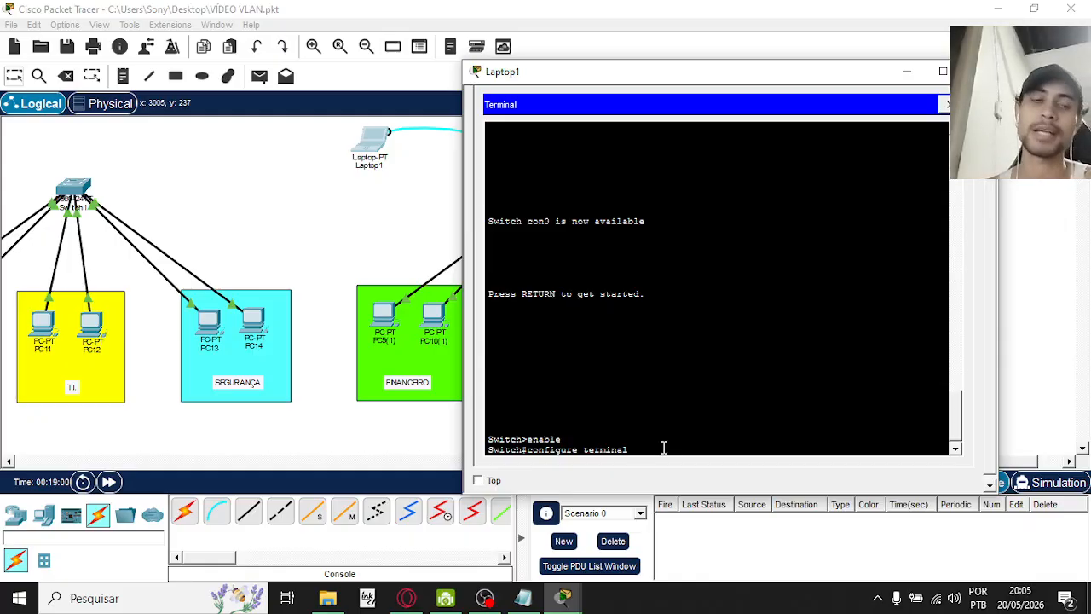
{"action": "key", "text": "Return"}
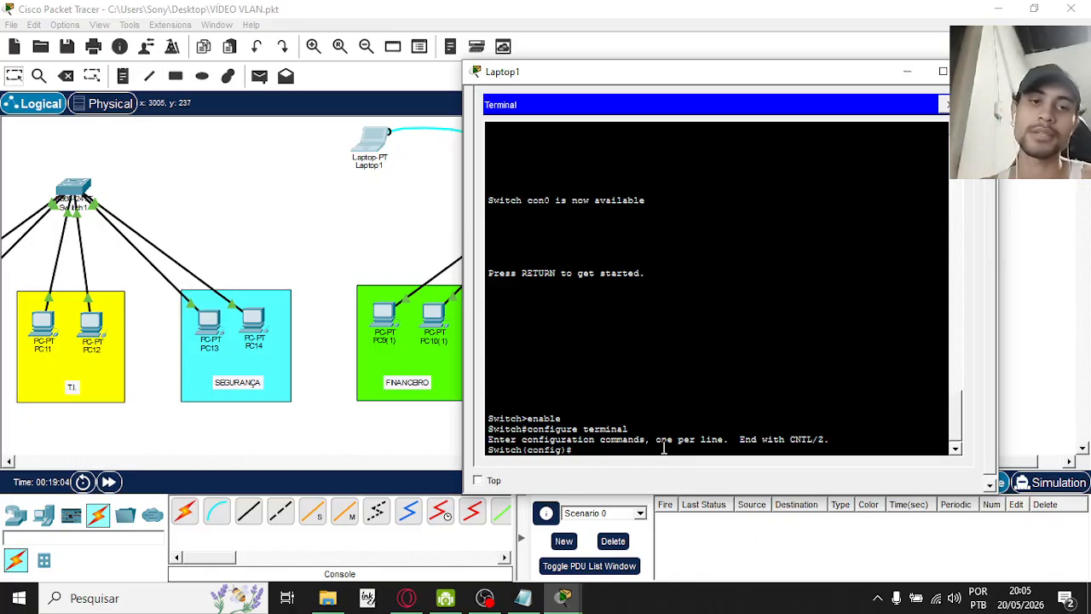
- Leave global configuration mode with exit and switch back to the Notepad notes
{"action": "type", "text": "exit"}
{"action": "key", "text": "Return"}
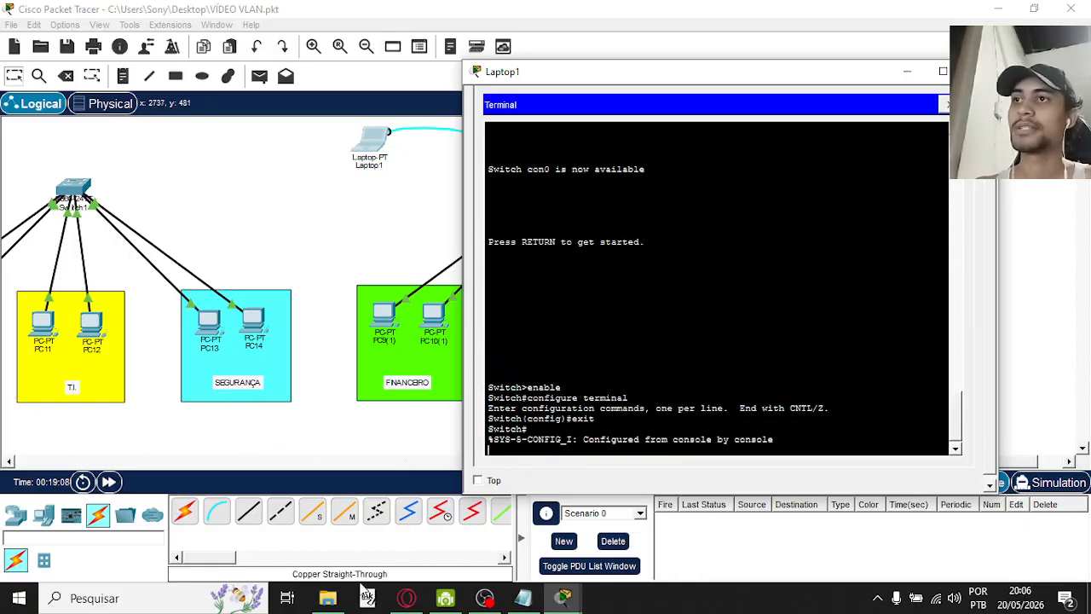
{"action": "left_click", "coordinate": [525, 598]}
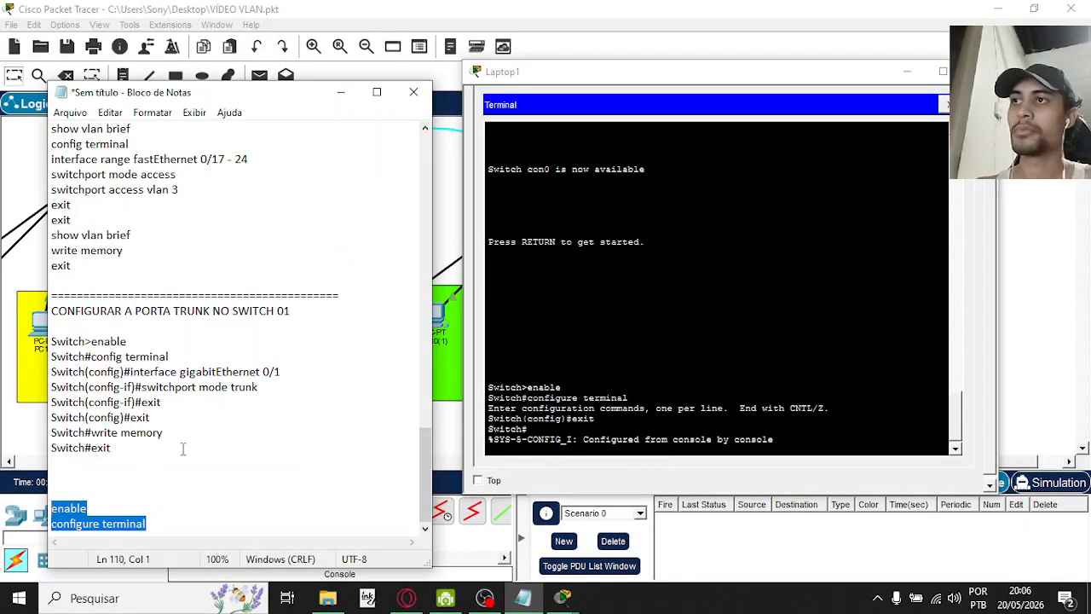
- Remove the leftover enable and configure terminal lines and the blank lines below the trunk script, then put away the notes and Laptop1 window
{"action": "left_click", "coordinate": [162, 526]}
{"action": "left_click_drag", "start_coordinate": [149, 525], "coordinate": [45, 510]}
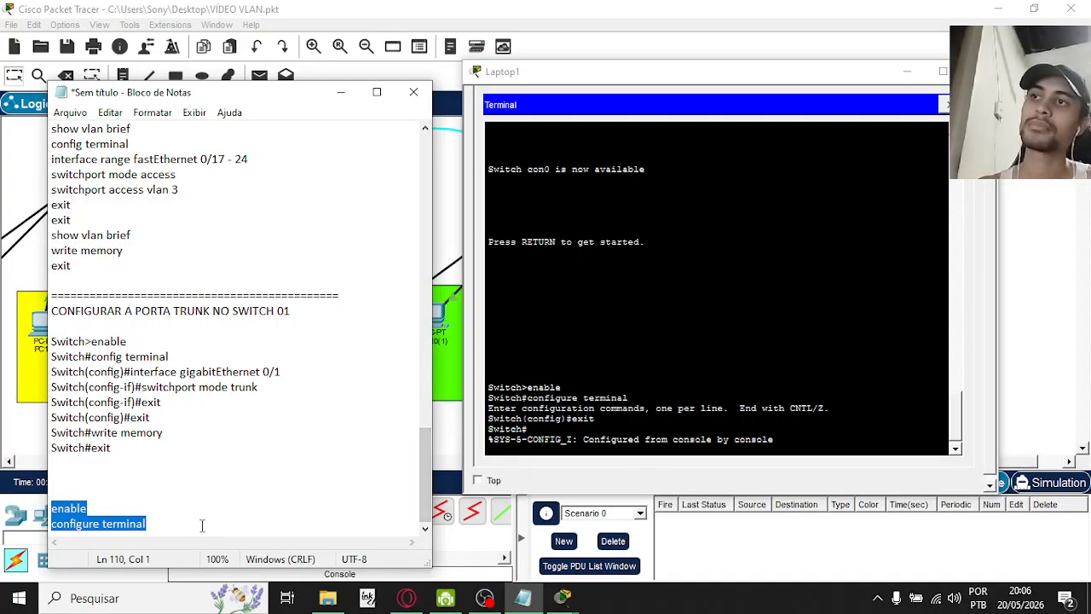
{"action": "key", "text": "ctrl+x"}
{"action": "key", "text": "BackSpace"}
{"action": "key", "text": "BackSpace"}
{"action": "key", "text": "BackSpace"}
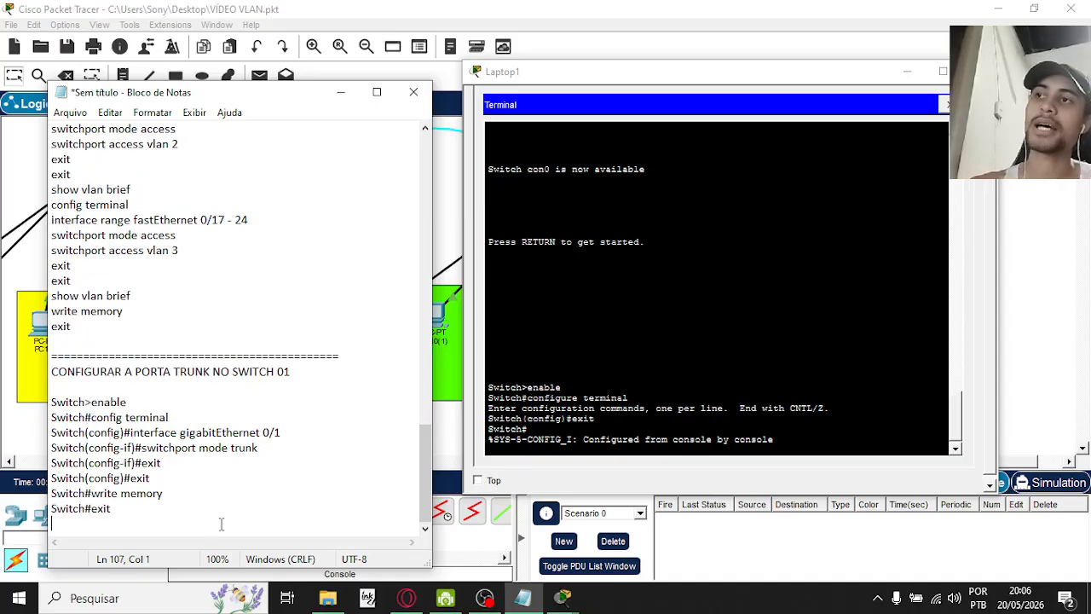
{"action": "left_click", "coordinate": [340, 92]}
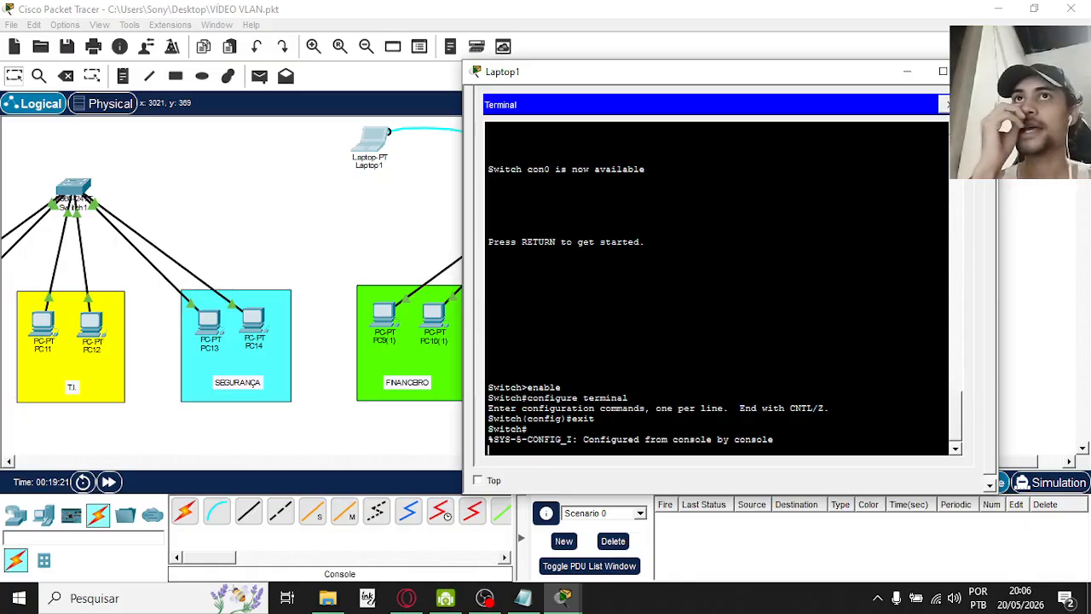
{"action": "left_click", "coordinate": [943, 70]}
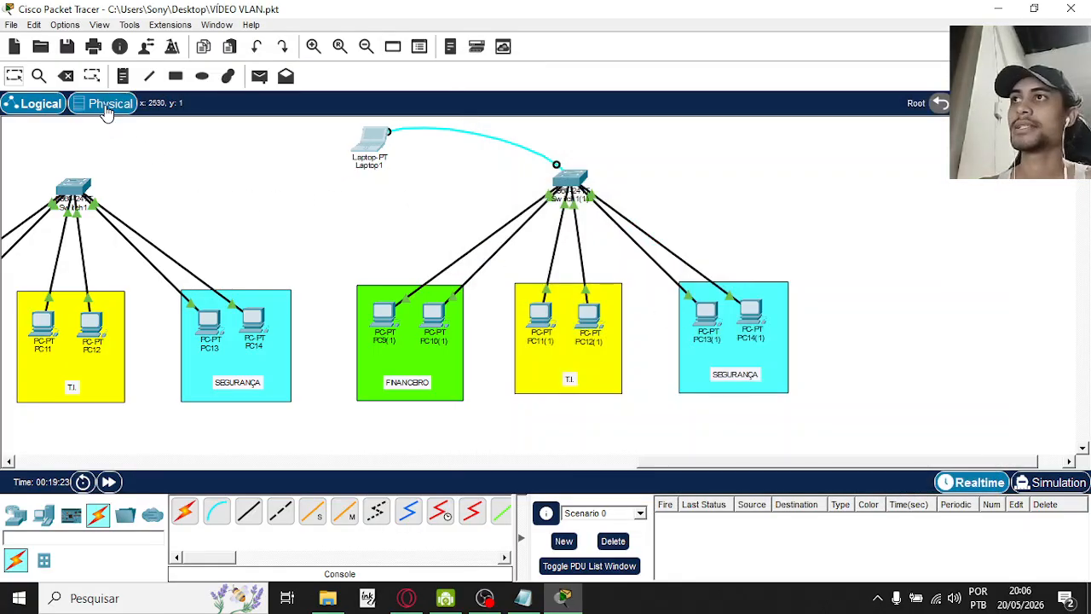
{"action": "left_click_drag", "start_coordinate": [656, 467], "coordinate": [585, 465]}
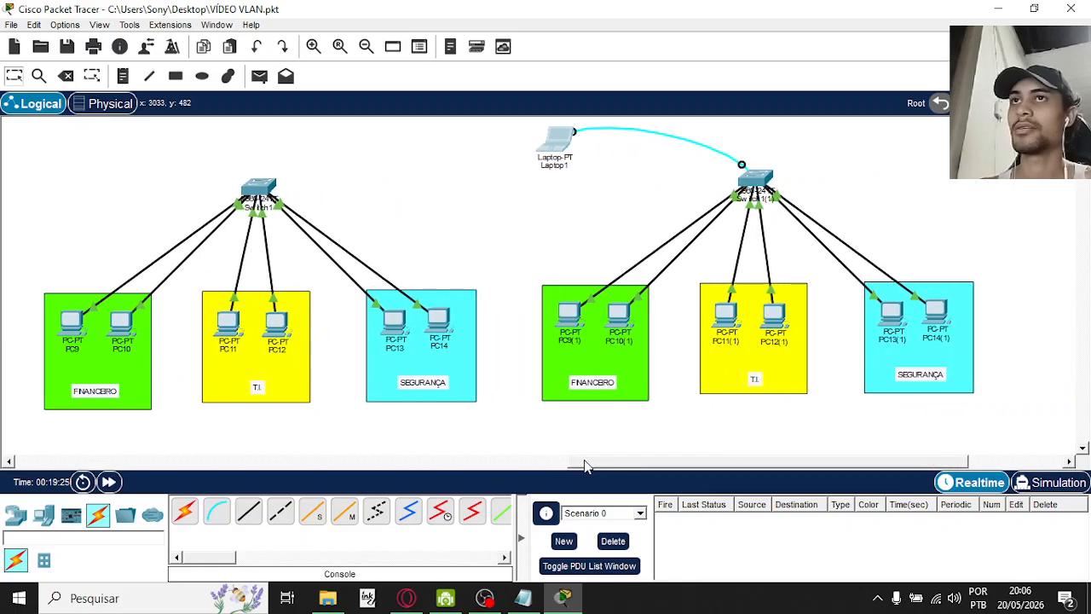
{"action": "left_click_drag", "start_coordinate": [31, 164], "coordinate": [483, 447]}
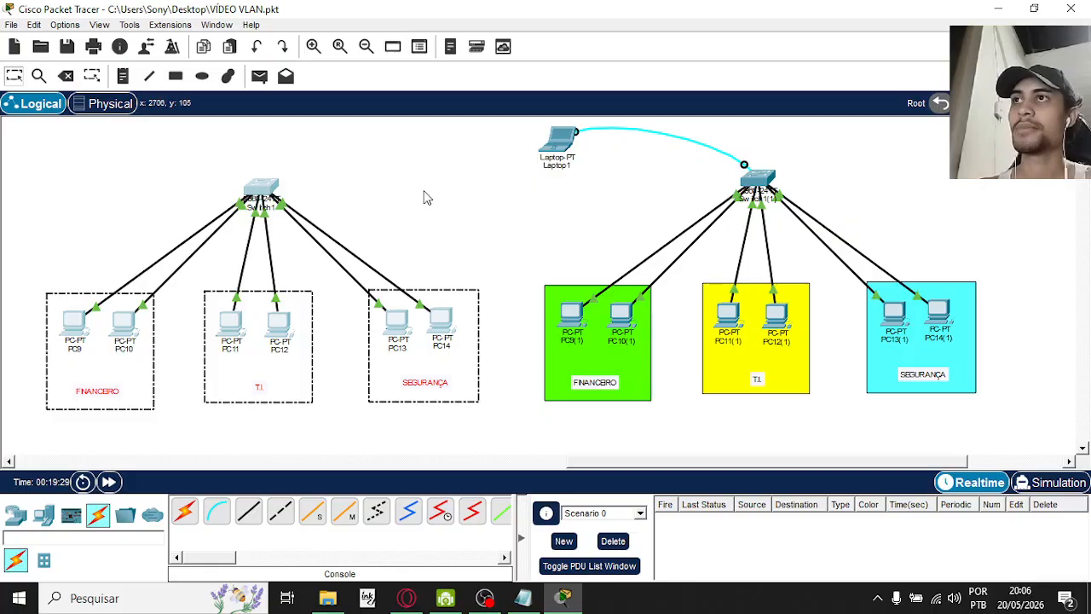
{"action": "key", "text": "ctrl+c"}
{"action": "key", "text": "ctrl+v"}
{"action": "key", "text": "Delete"}
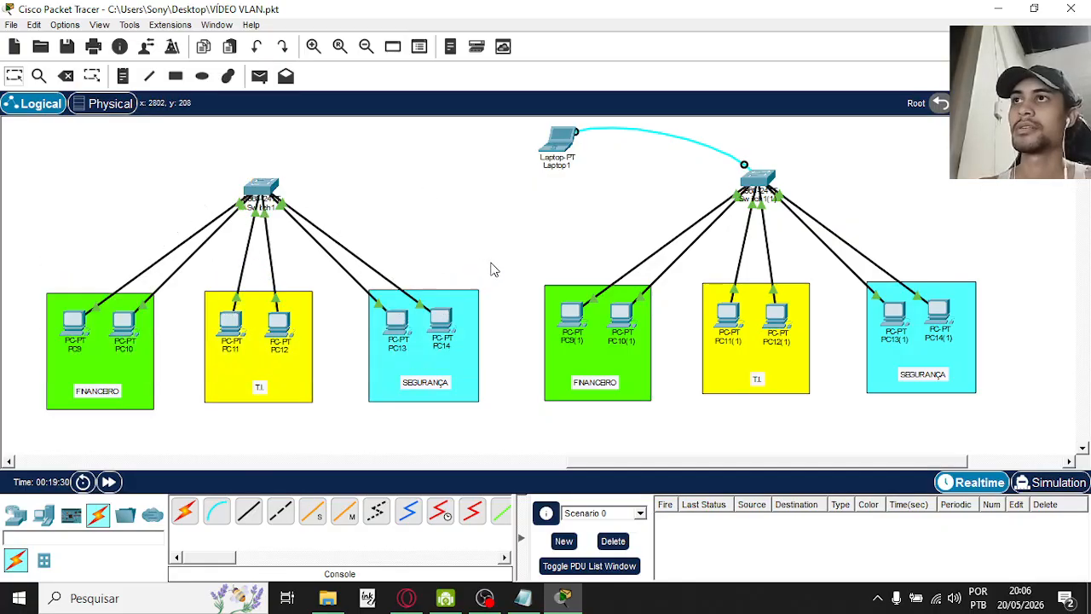
{"action": "left_click_drag", "start_coordinate": [982, 174], "coordinate": [531, 414]}
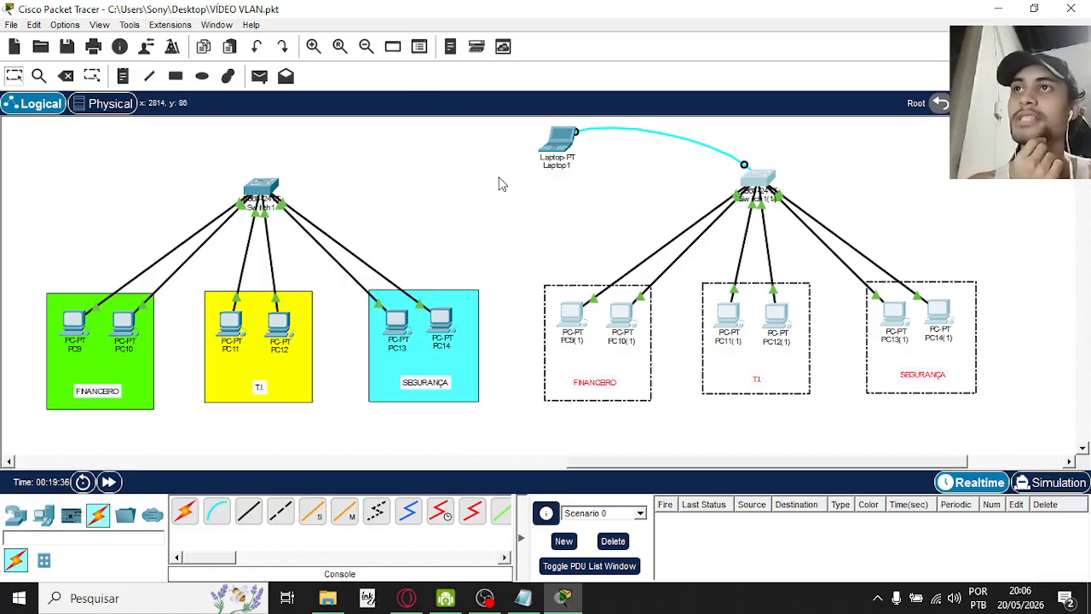
{"action": "left_click_drag", "start_coordinate": [501, 184], "coordinate": [44, 457]}
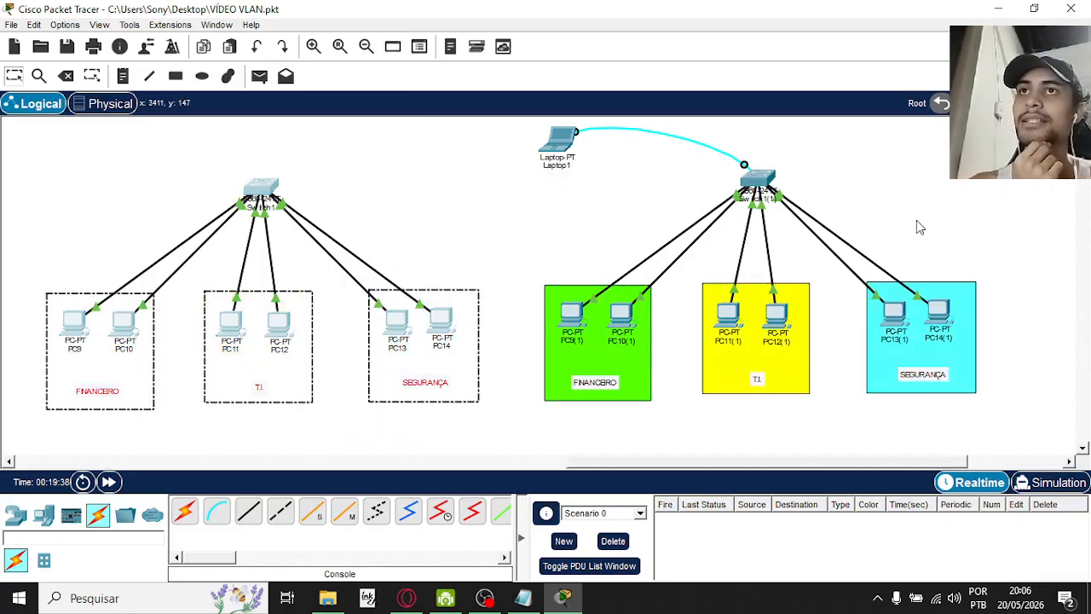
{"action": "left_click", "coordinate": [947, 229]}
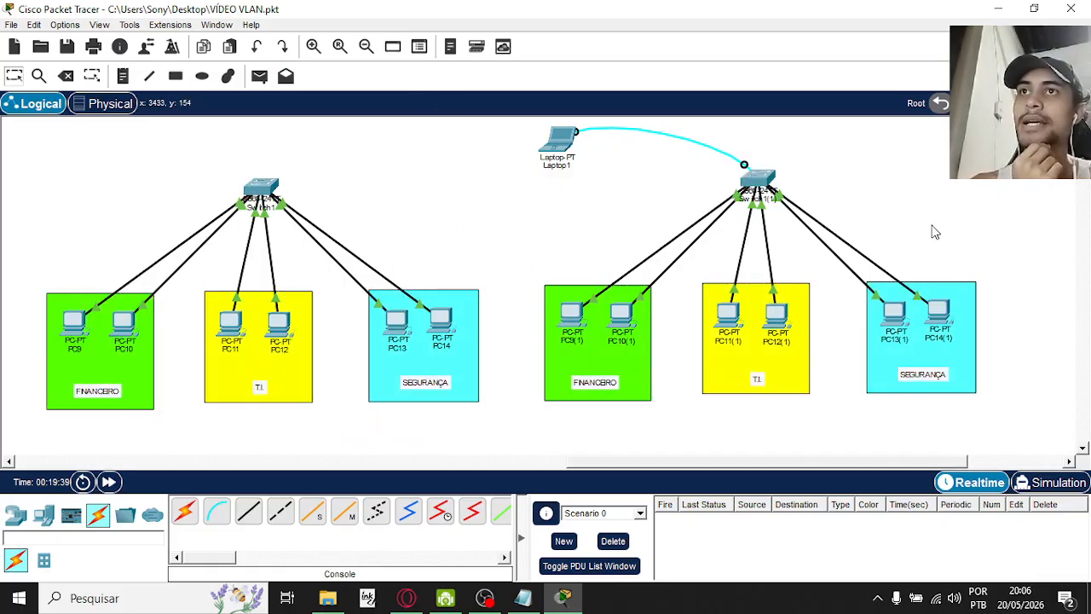
- Set the FastEthernet0 IPv4 address of PC9(1) to 192.168.2.7 and close its configuration
{"action": "left_click", "coordinate": [573, 320]}
{"action": "left_click", "coordinate": [363, 106]}
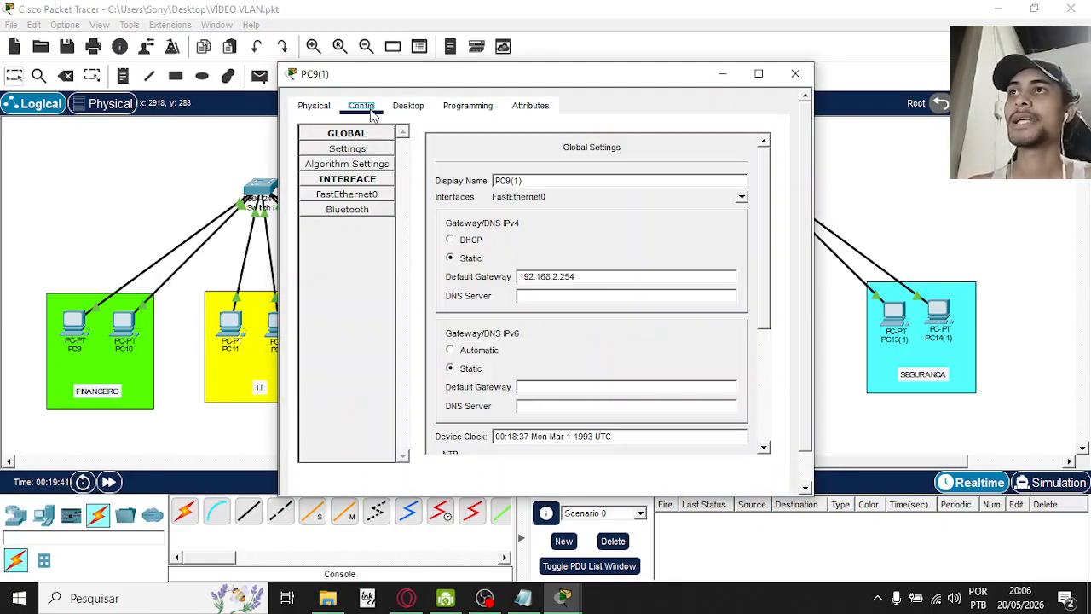
{"action": "left_click", "coordinate": [377, 197]}
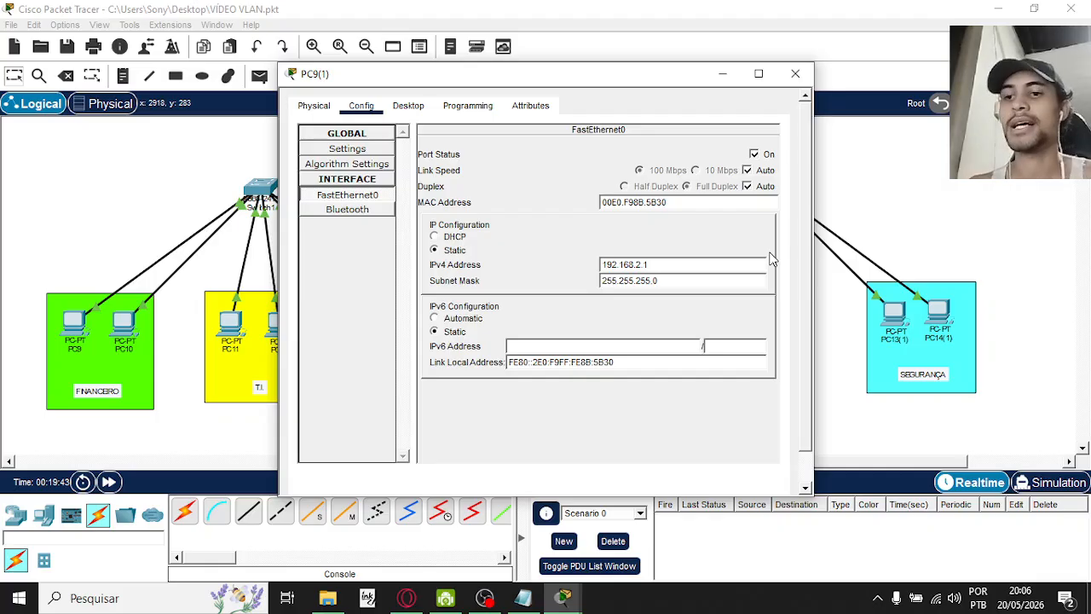
{"action": "type", "text": "7"}
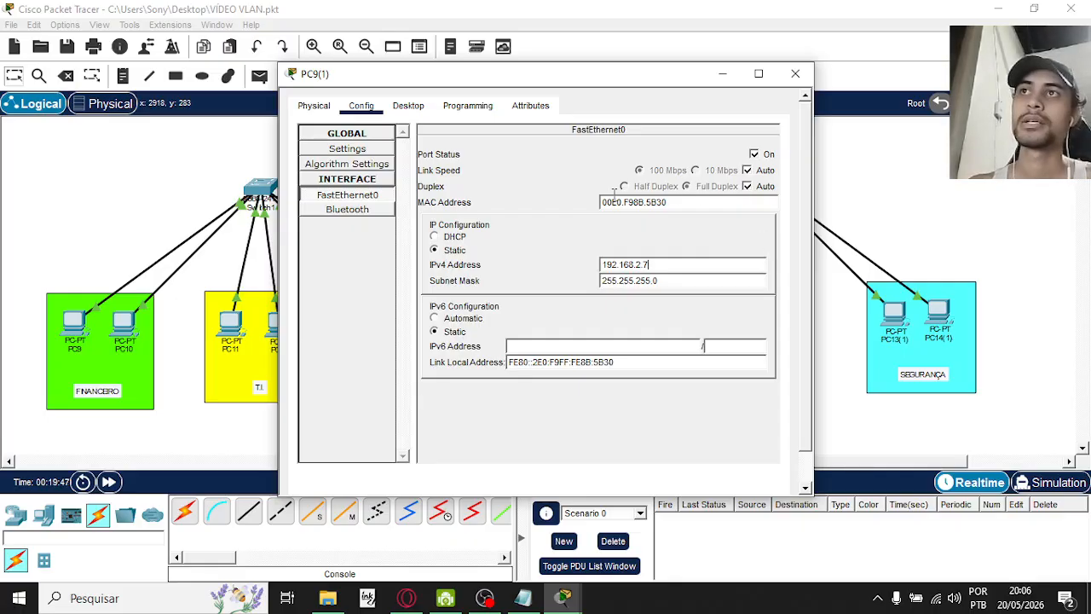
{"action": "left_click", "coordinate": [795, 74]}
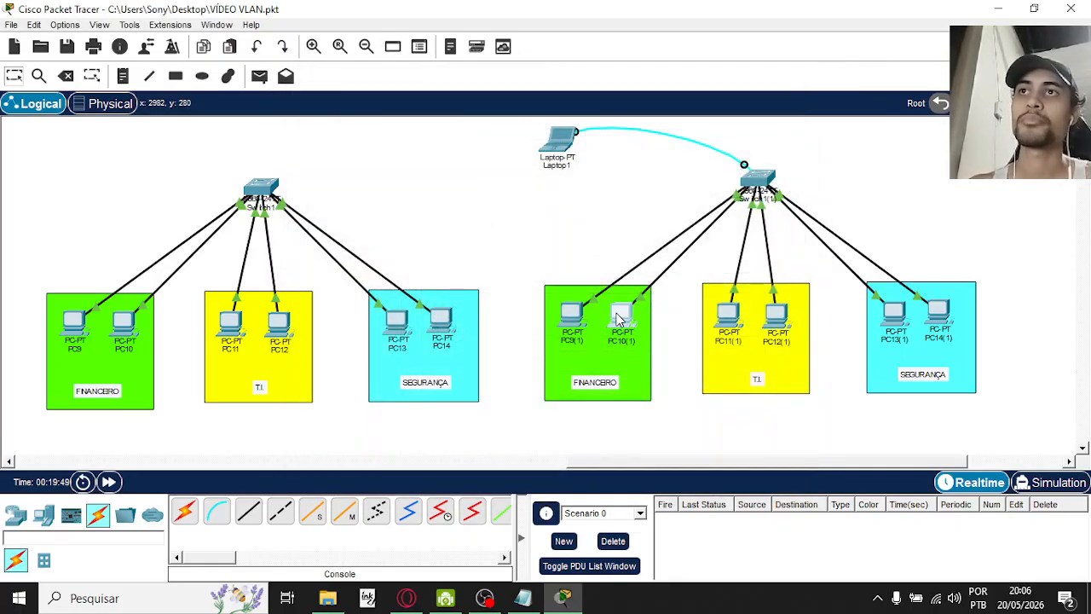
- Change the FastEthernet0 IPv4 address of PC10(1) to 192.168.2.8 and close its configuration
{"action": "left_click", "coordinate": [628, 320]}
{"action": "left_click", "coordinate": [362, 106]}
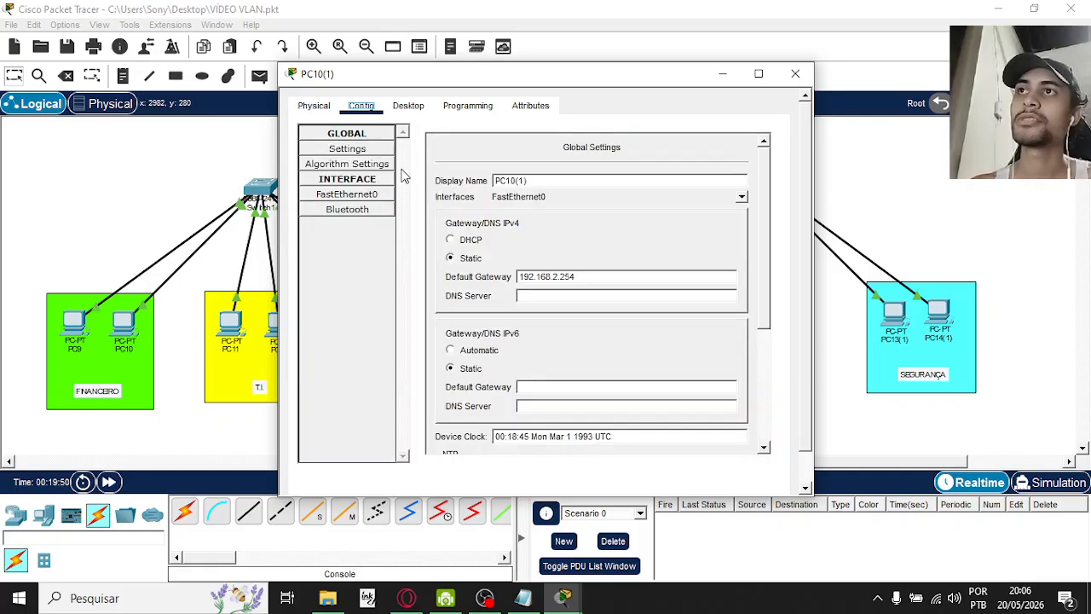
{"action": "left_click", "coordinate": [348, 195]}
{"action": "left_click", "coordinate": [726, 266]}
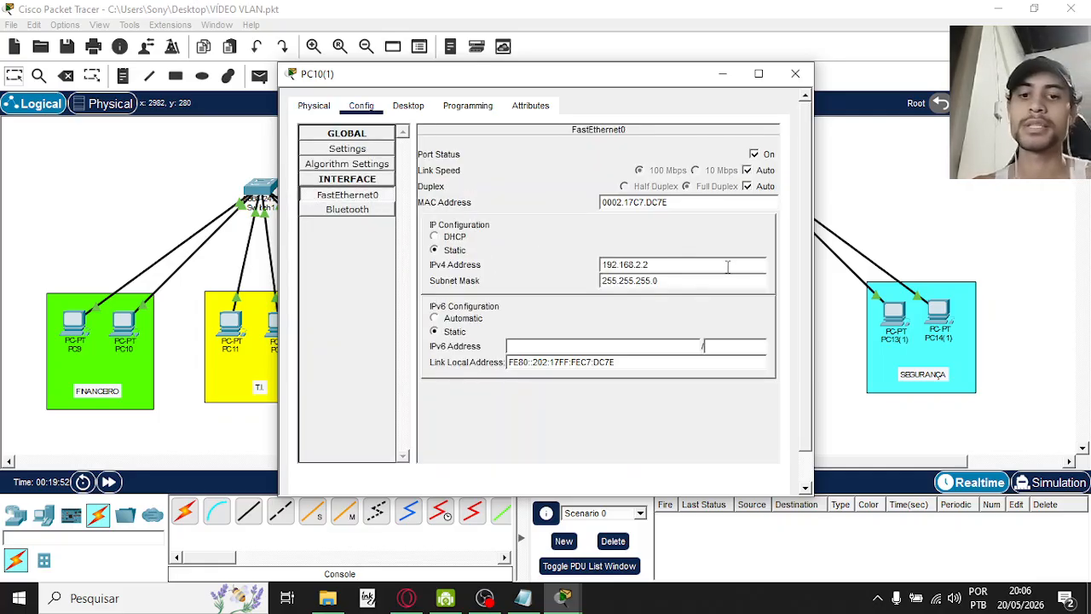
{"action": "key", "text": "BackSpace"}
{"action": "type", "text": "8"}
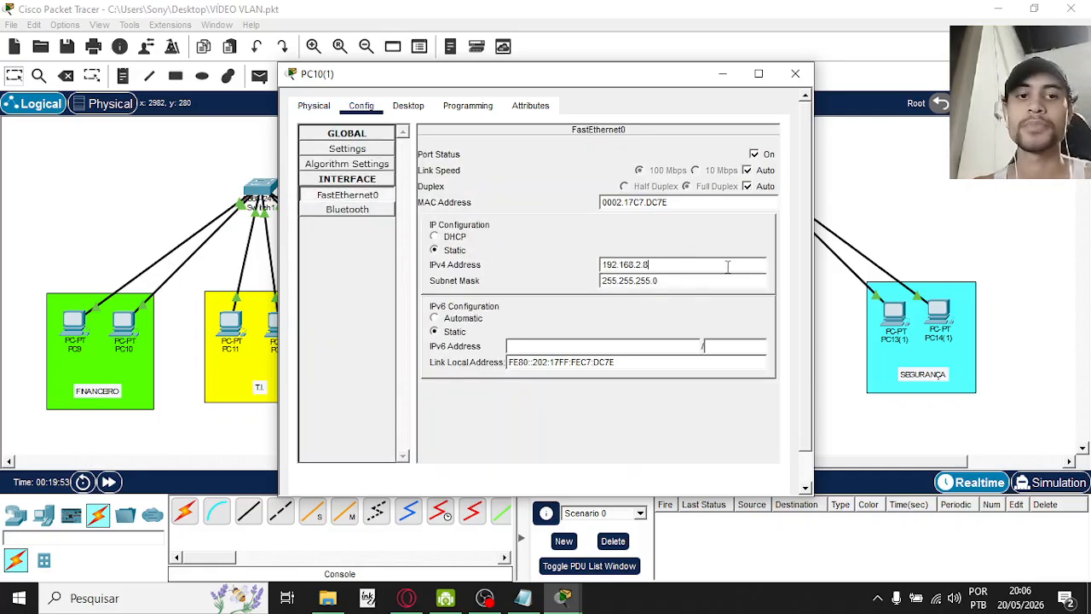
{"action": "left_click", "coordinate": [795, 74]}
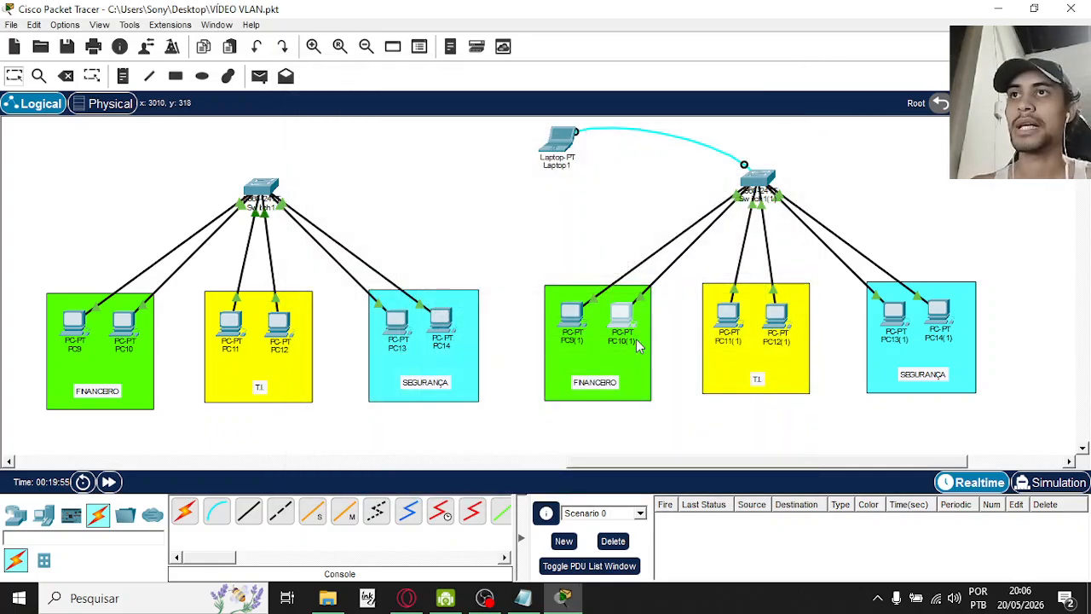
- Give PC11(1) in the second T.I. group the FastEthernet0 IPv4 address 192.168.2.9 and close its window
{"action": "left_click", "coordinate": [731, 320]}
{"action": "left_click", "coordinate": [361, 106]}
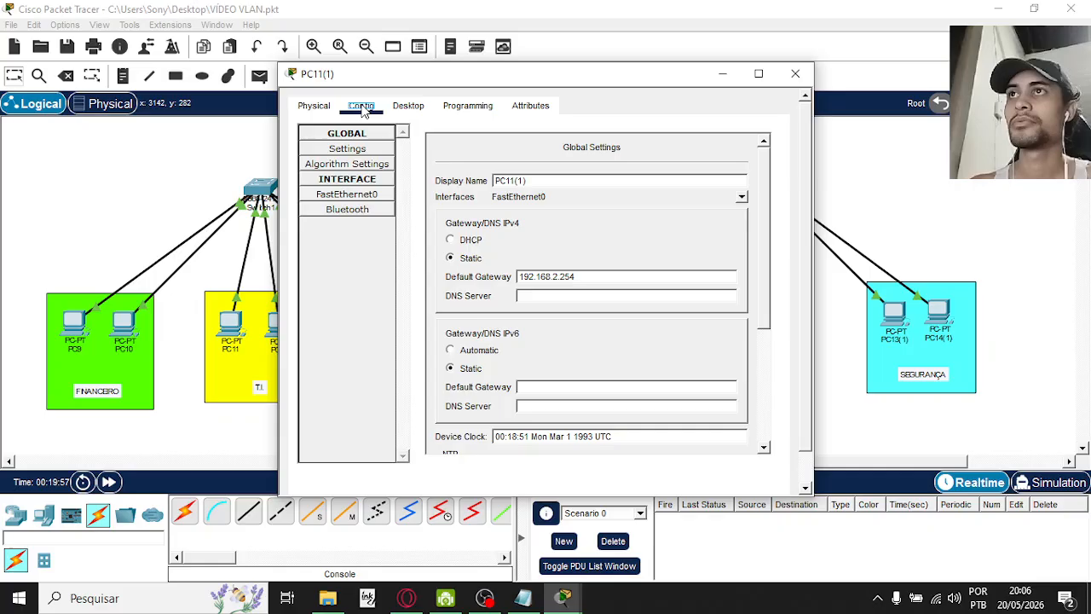
{"action": "left_click", "coordinate": [366, 194]}
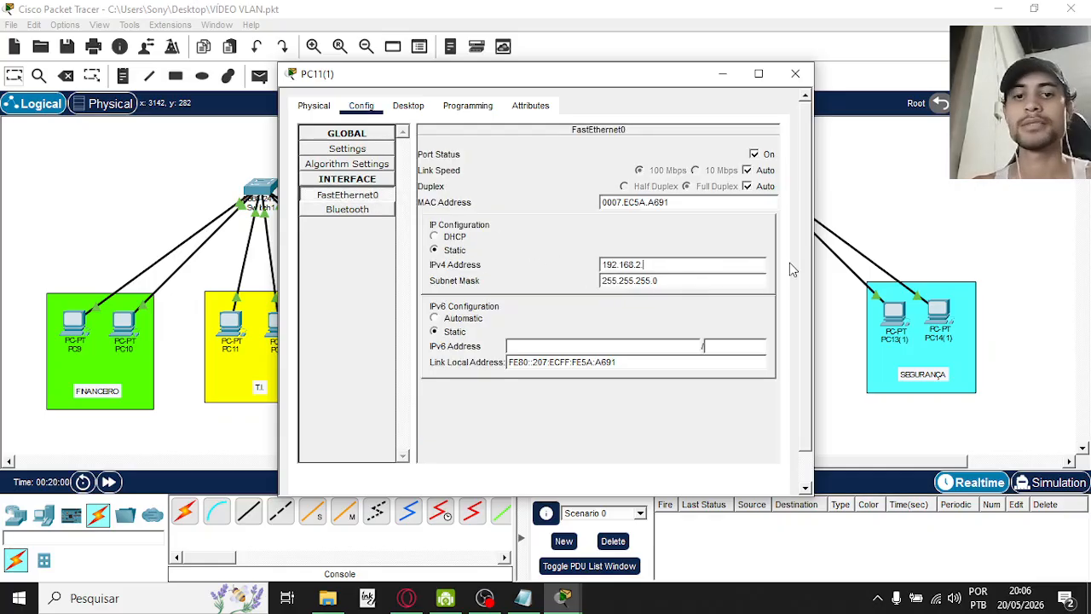
{"action": "type", "text": "9"}
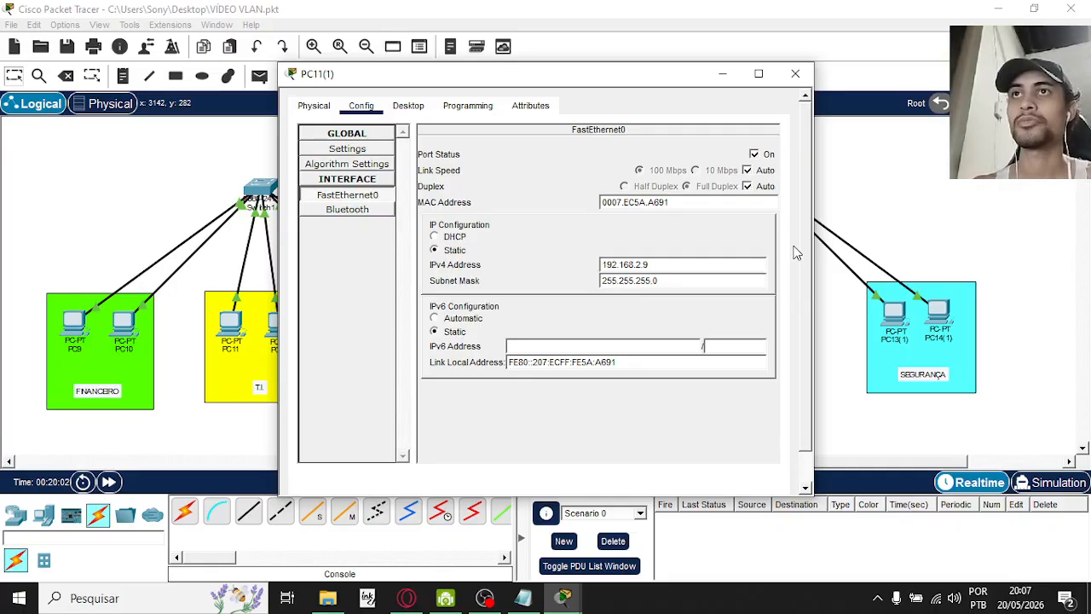
{"action": "left_click", "coordinate": [795, 75]}
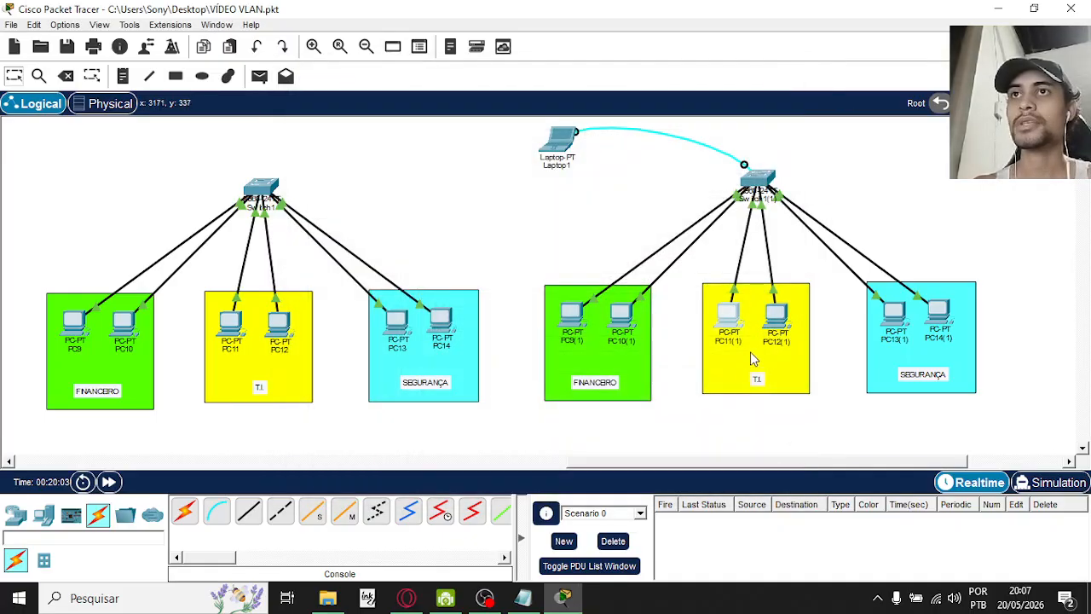
- Give PC12(1) in the second T.I. group the FastEthernet0 IPv4 address 192.168.2.10 and close its window
{"action": "left_click", "coordinate": [777, 317]}
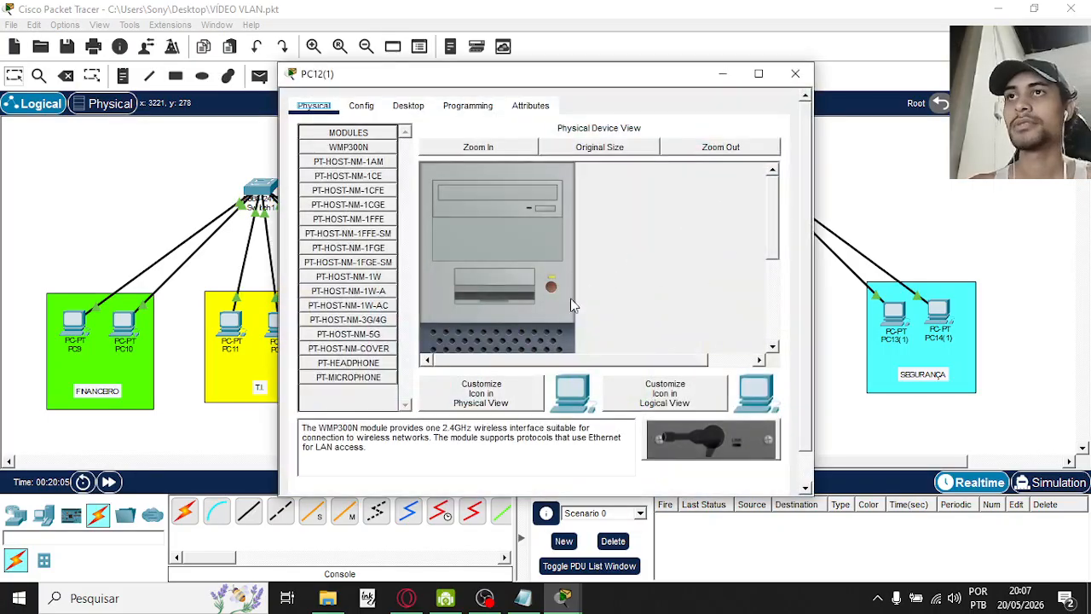
{"action": "left_click", "coordinate": [361, 107]}
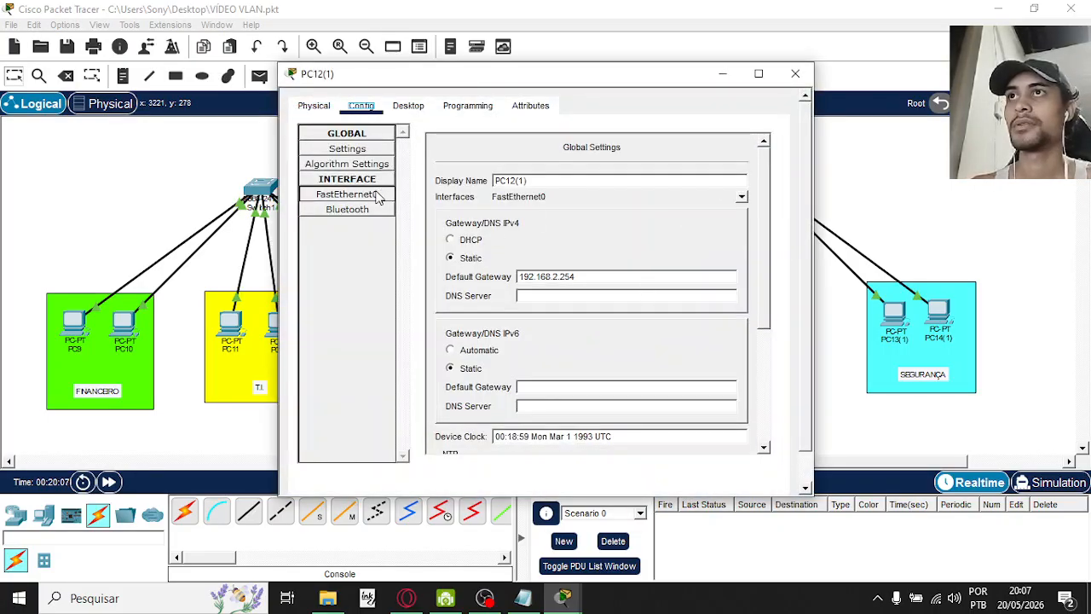
{"action": "left_click", "coordinate": [346, 195]}
{"action": "key", "text": "BackSpace"}
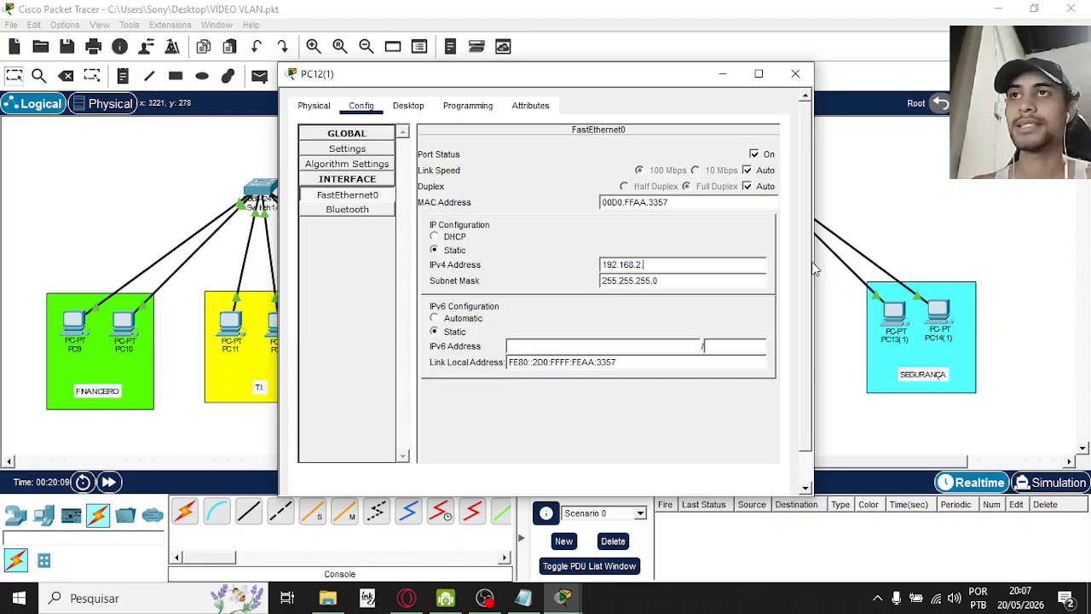
{"action": "type", "text": "10"}
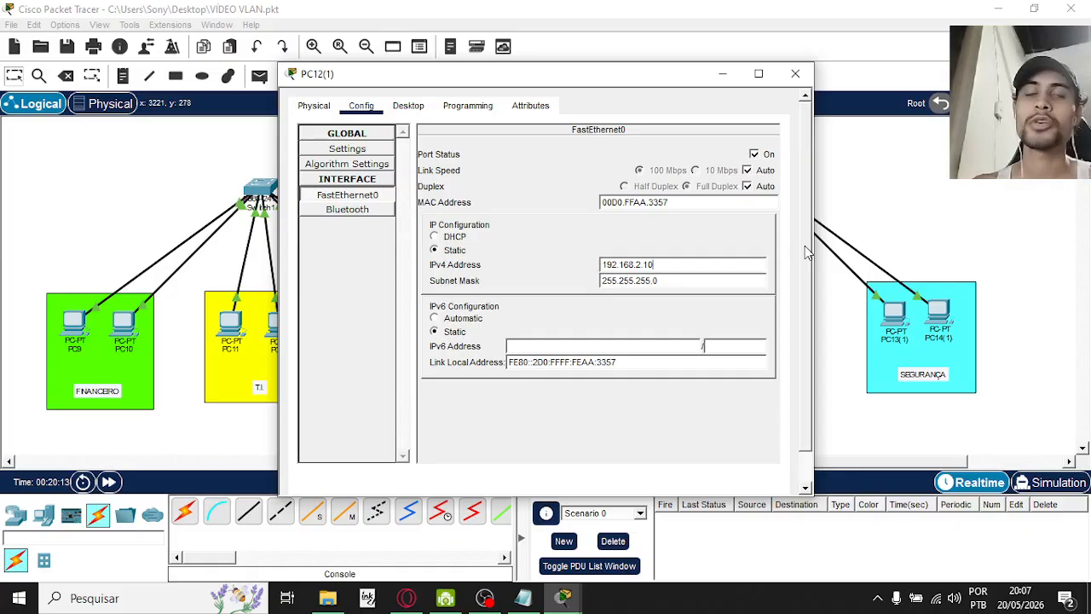
{"action": "left_click", "coordinate": [793, 75]}
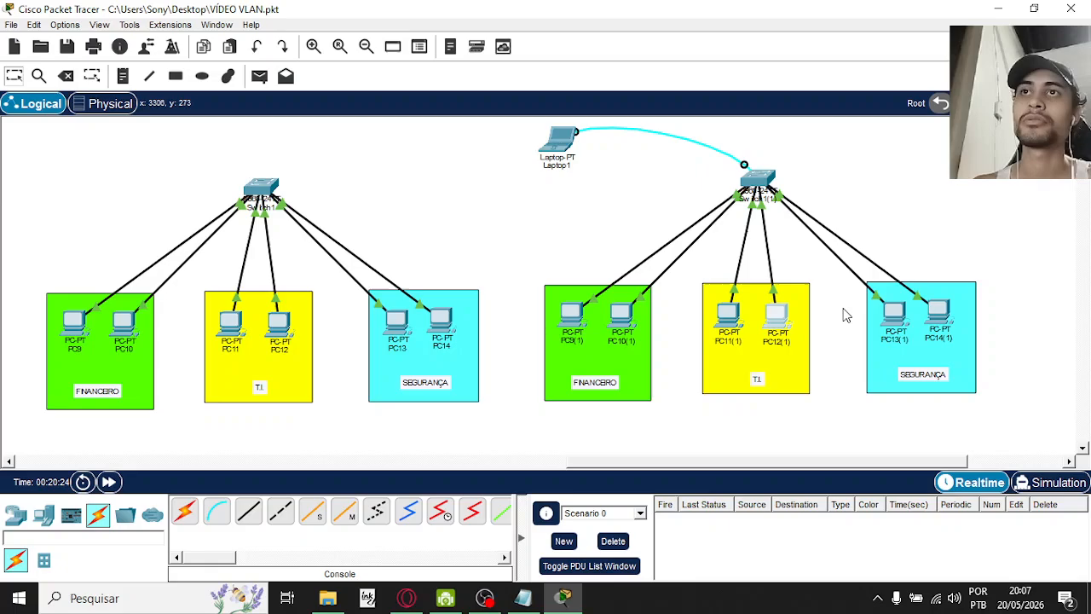
- Set the FastEthernet0 IPv4 address of PC13(1) in the second SEGURANÇA group to 192.168.2.11 and close its window
{"action": "left_click", "coordinate": [893, 317]}
{"action": "left_click", "coordinate": [361, 106]}
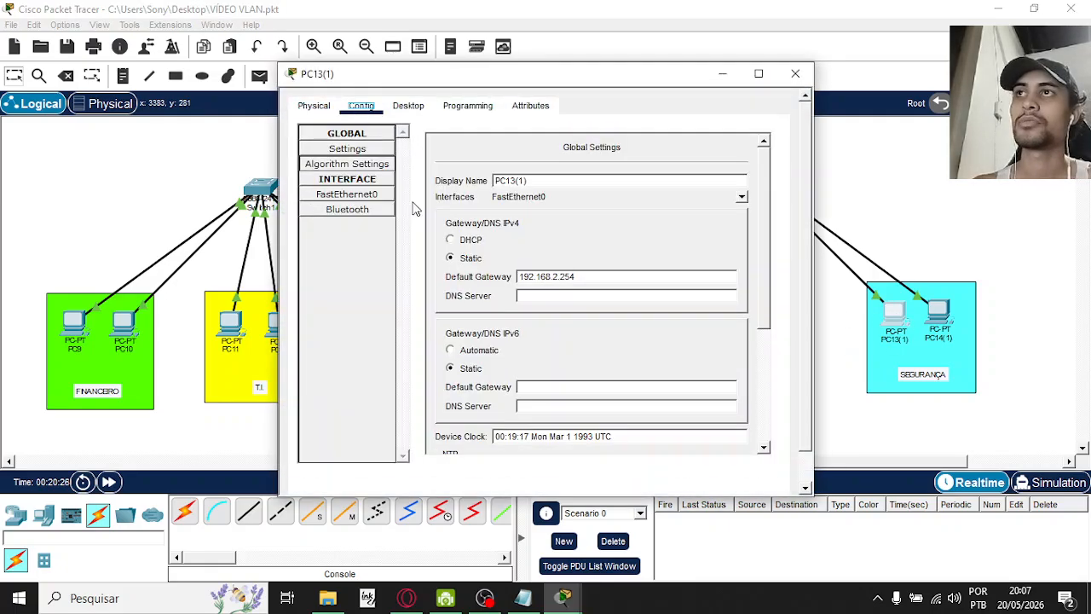
{"action": "left_click", "coordinate": [358, 196]}
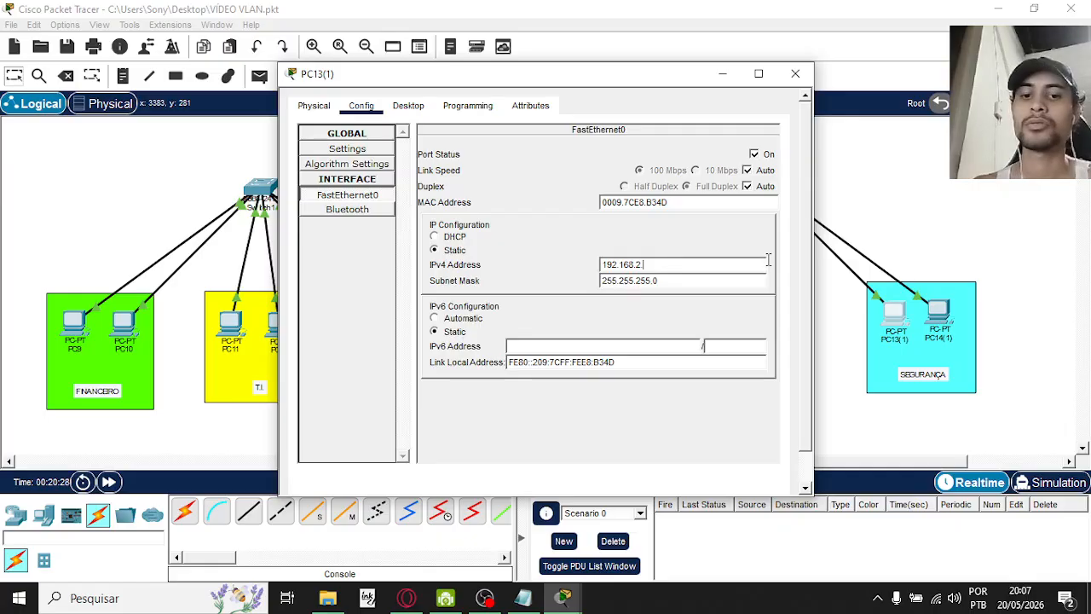
{"action": "type", "text": "11"}
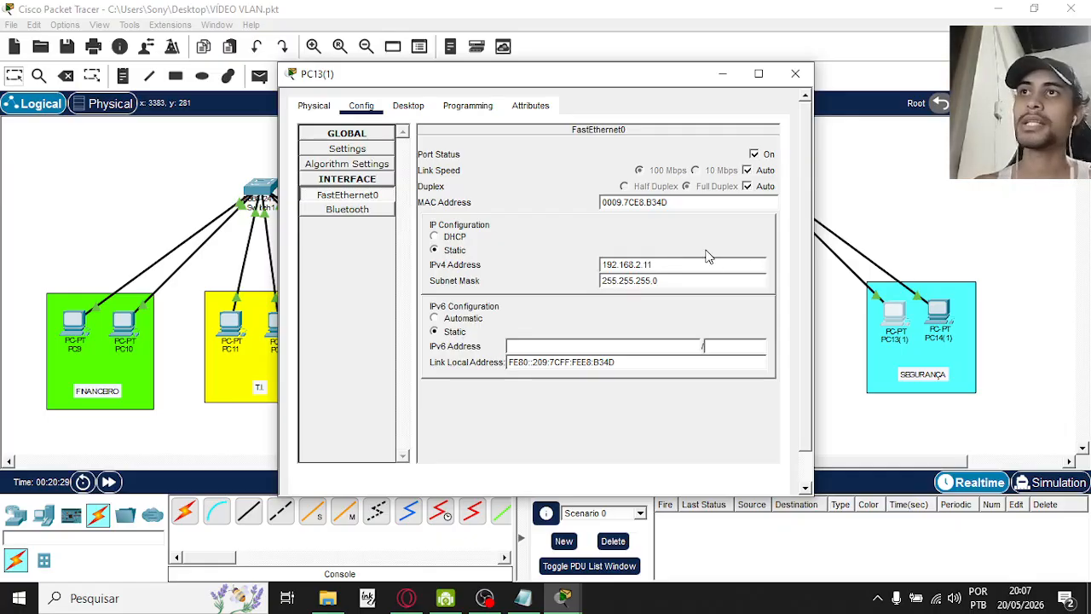
{"action": "left_click", "coordinate": [796, 74]}
- Set the FastEthernet0 IPv4 address of PC14(1) to 192.168.2.12, close its window and keep the PC in the topology
{"action": "left_click", "coordinate": [937, 312]}
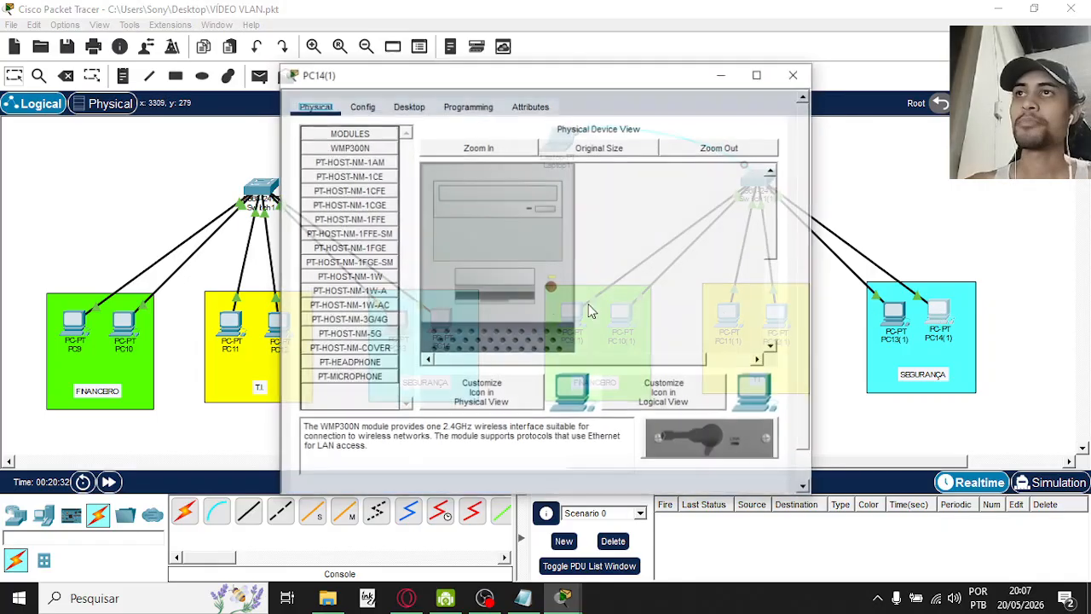
{"action": "left_click", "coordinate": [362, 108]}
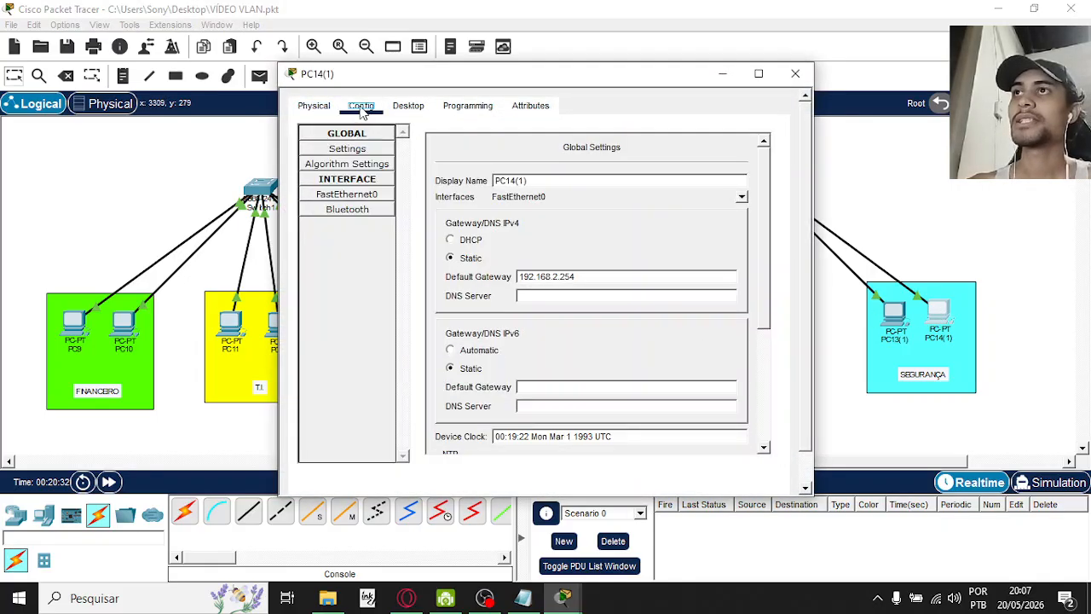
{"action": "left_click", "coordinate": [375, 195]}
{"action": "left_click", "coordinate": [669, 265]}
{"action": "key", "text": "BackSpace"}
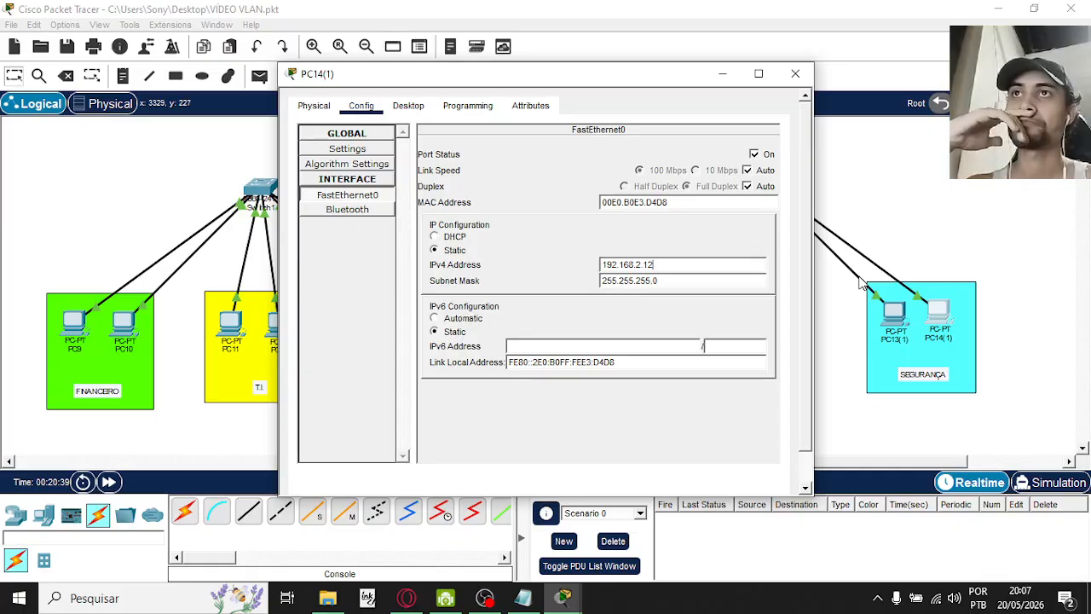
{"action": "left_click", "coordinate": [796, 76]}
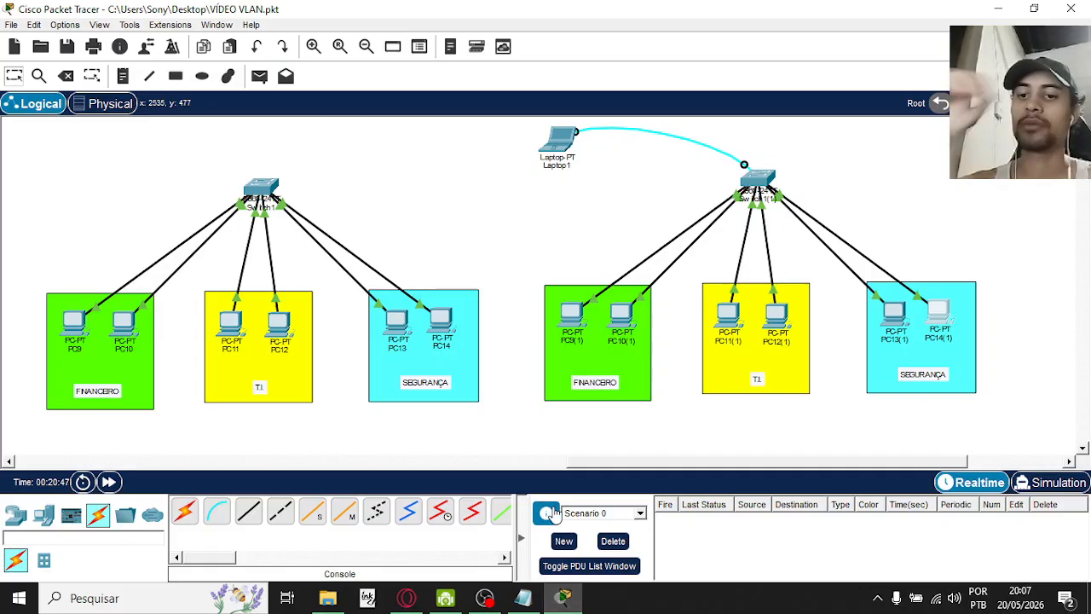
{"action": "key", "text": "Delete"}
{"action": "left_click", "coordinate": [581, 304]}
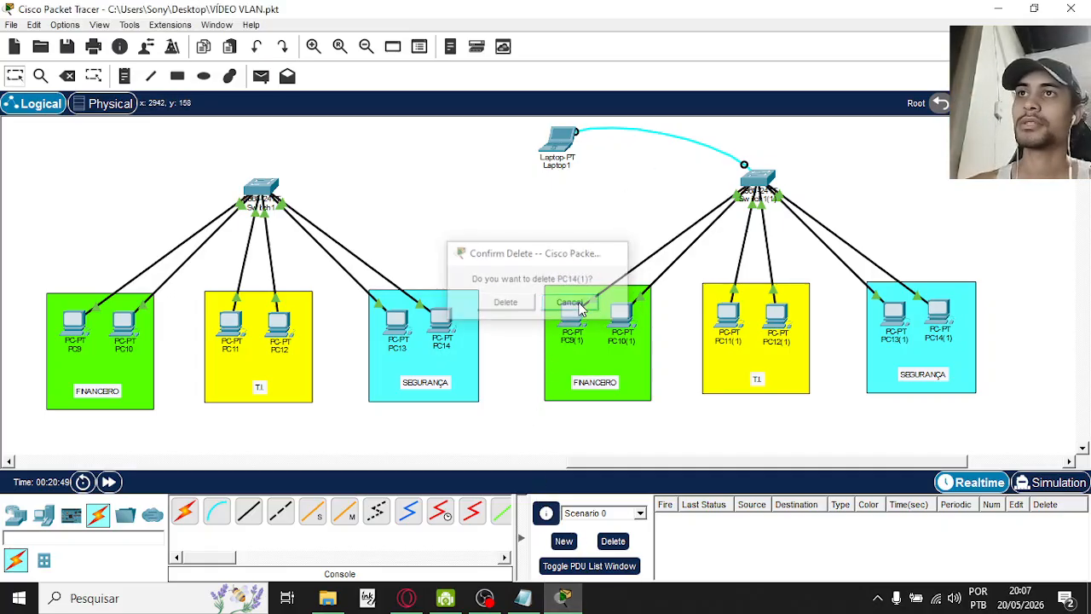
- Delete the console cable between Laptop1 and Switch1(1), and move Laptop1 next to Switch1 in the first network
{"action": "key", "text": "Delete"}
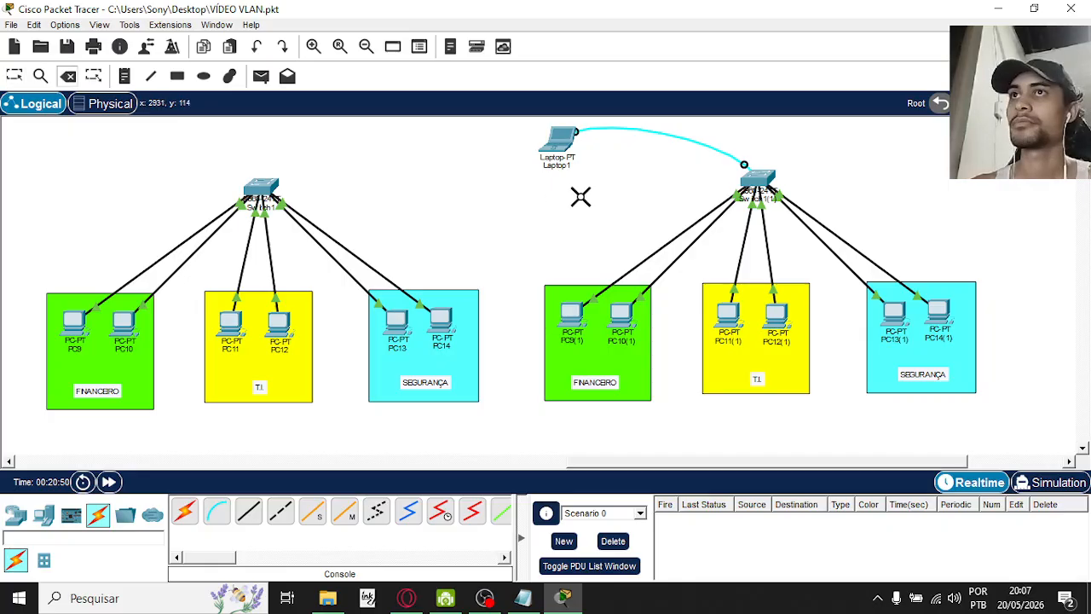
{"action": "left_click", "coordinate": [697, 142]}
{"action": "left_click", "coordinate": [13, 75]}
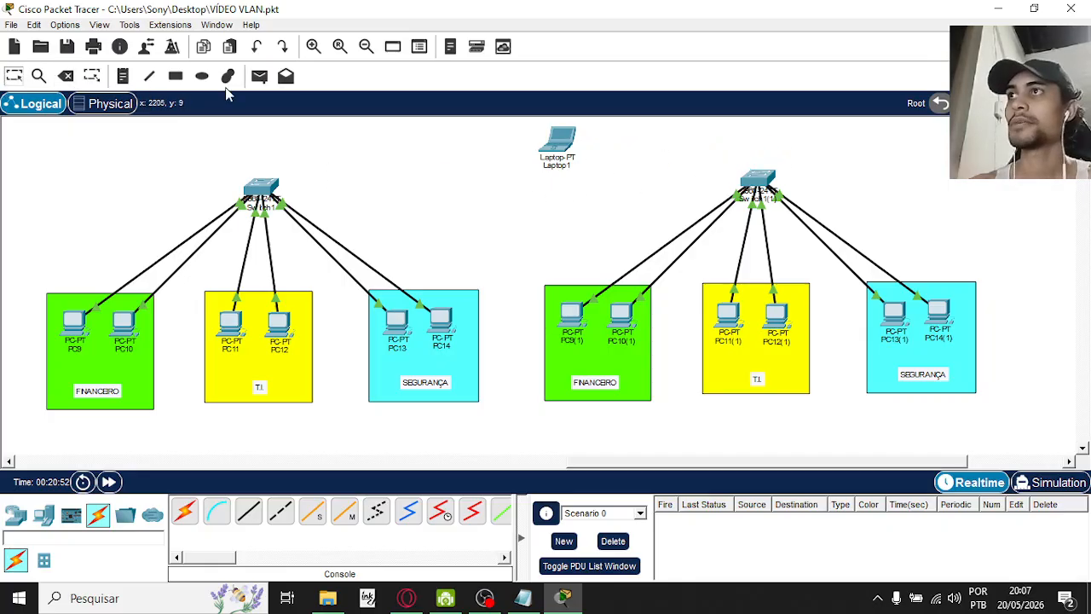
{"action": "left_click_drag", "start_coordinate": [562, 143], "coordinate": [70, 152]}
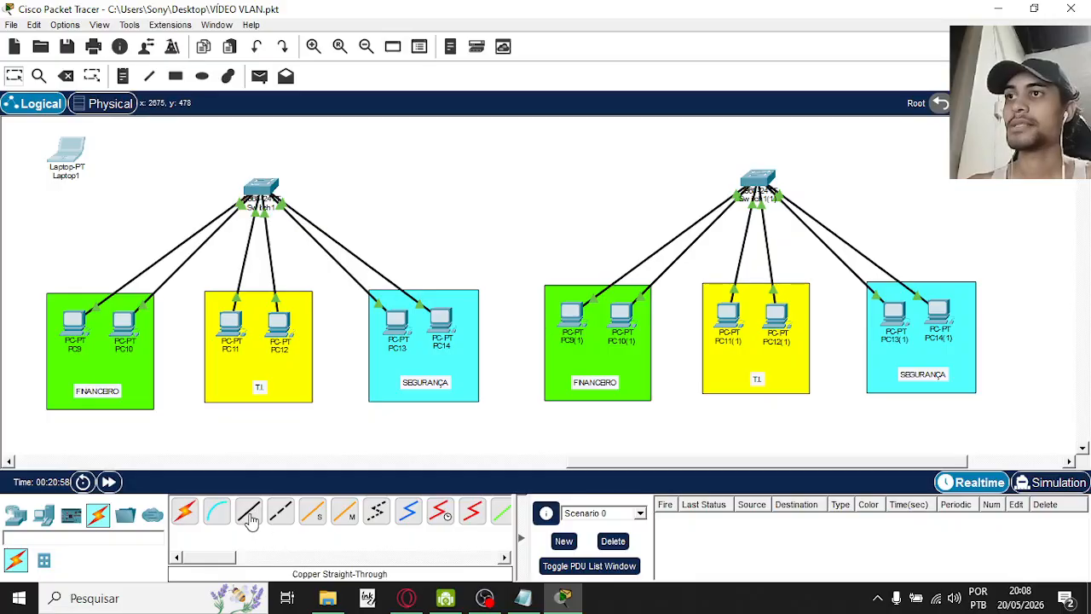
- Examine the physical ports of Switch1 and Switch1(1) for the link between them, and close both device windows
{"action": "left_click", "coordinate": [281, 514]}
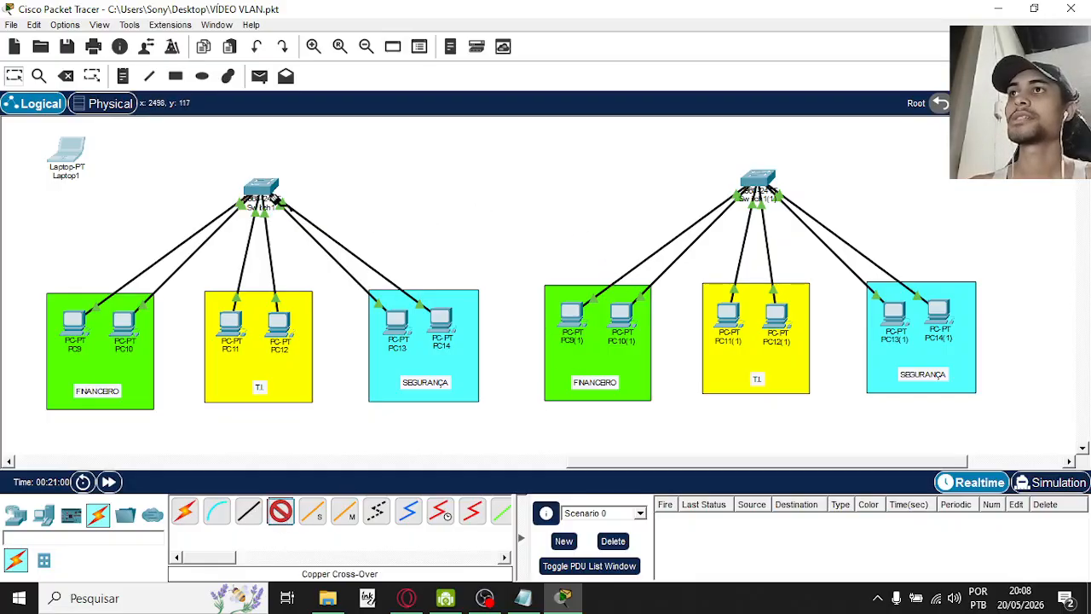
{"action": "left_click", "coordinate": [280, 514]}
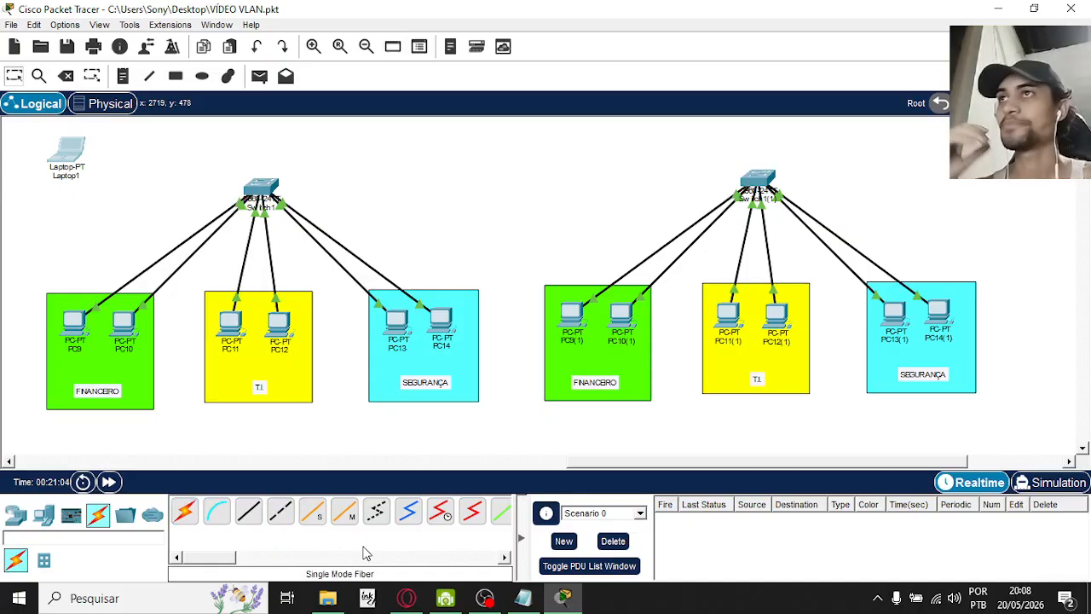
{"action": "left_click", "coordinate": [261, 189]}
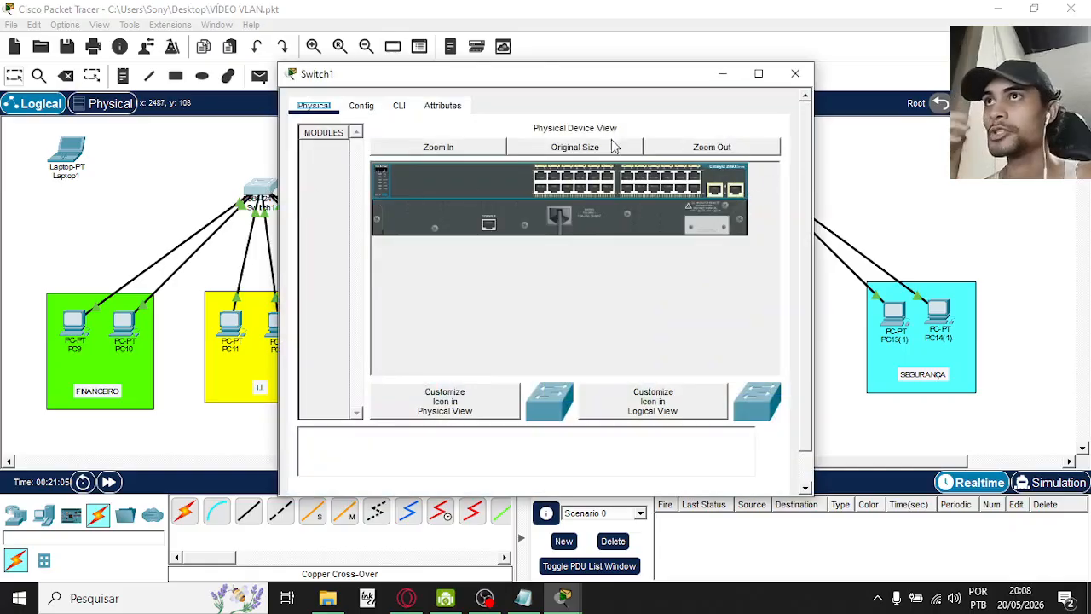
{"action": "left_click", "coordinate": [435, 147]}
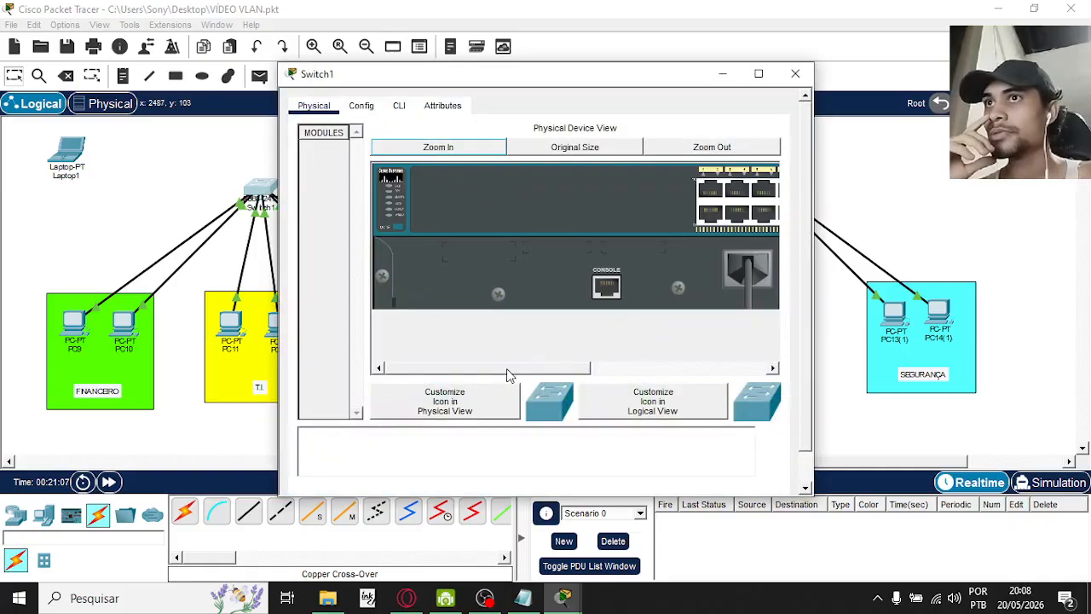
{"action": "left_click_drag", "start_coordinate": [507, 375], "coordinate": [655, 368]}
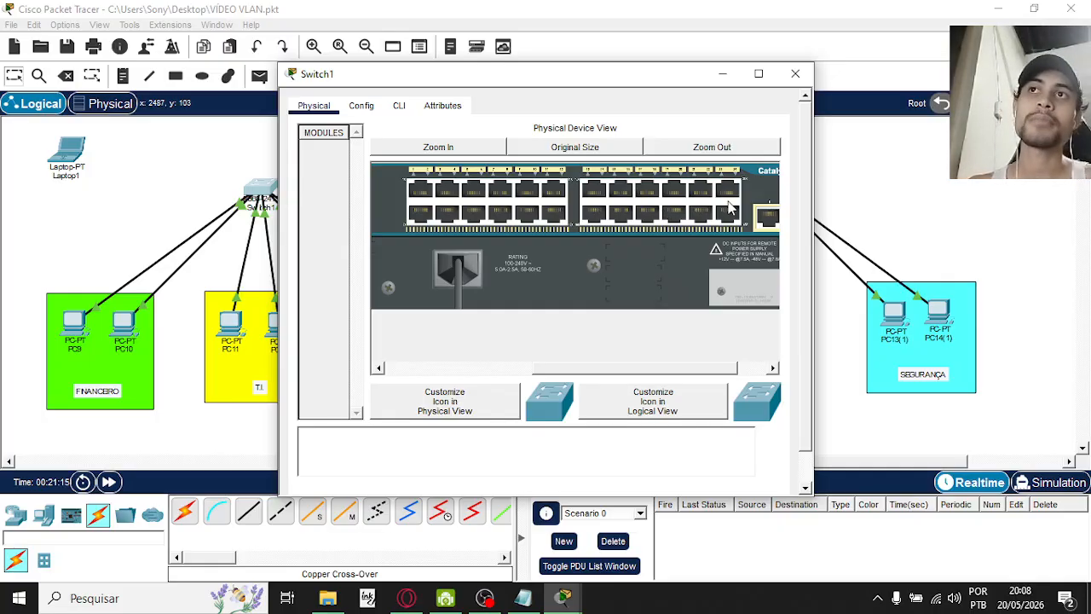
{"action": "left_click", "coordinate": [805, 83]}
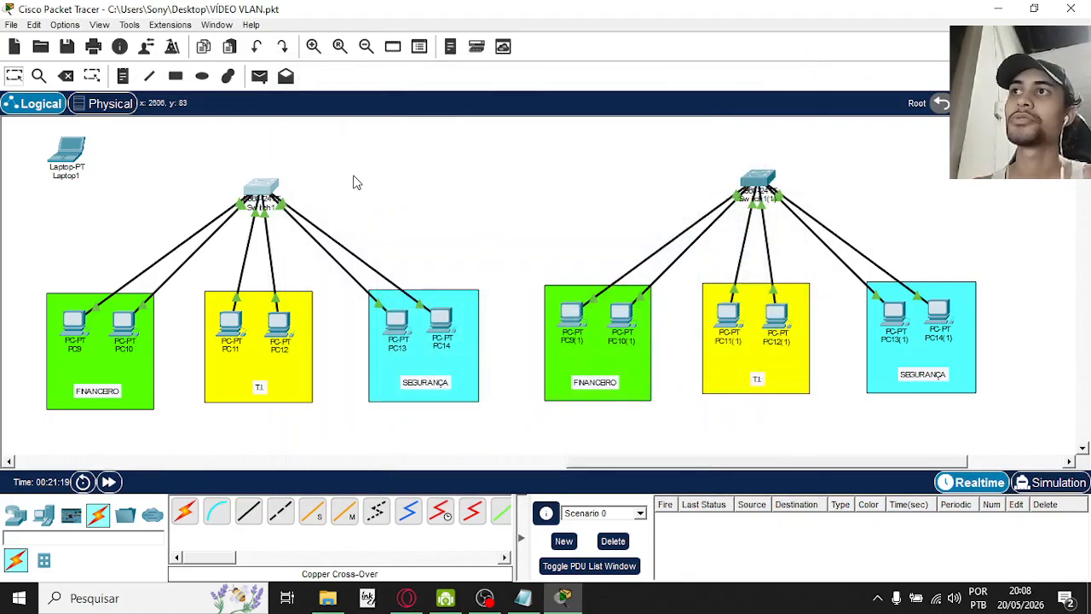
{"action": "left_click", "coordinate": [758, 180]}
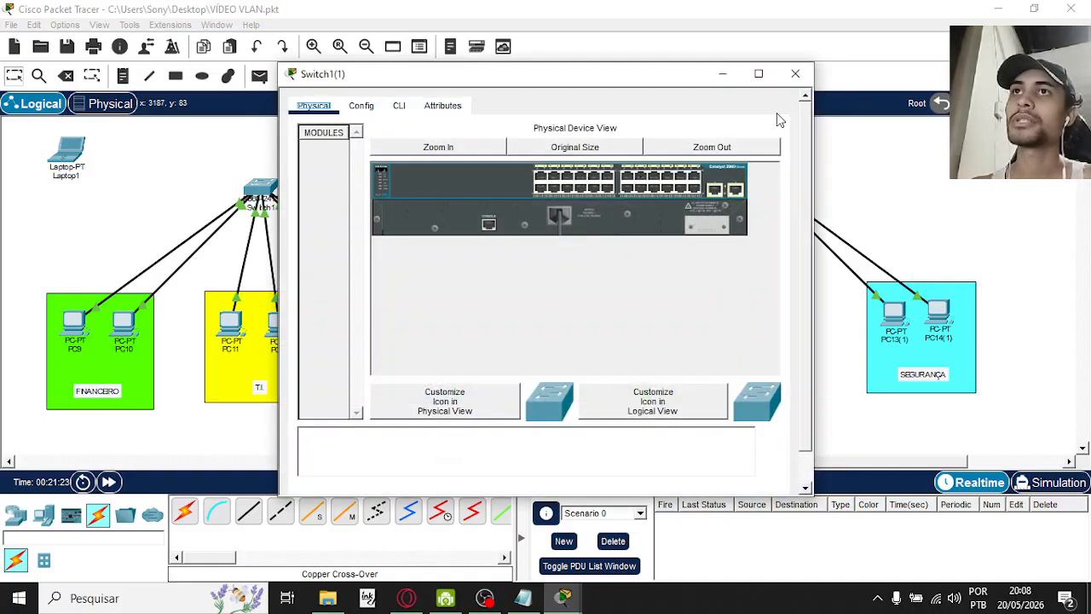
{"action": "left_click", "coordinate": [795, 74]}
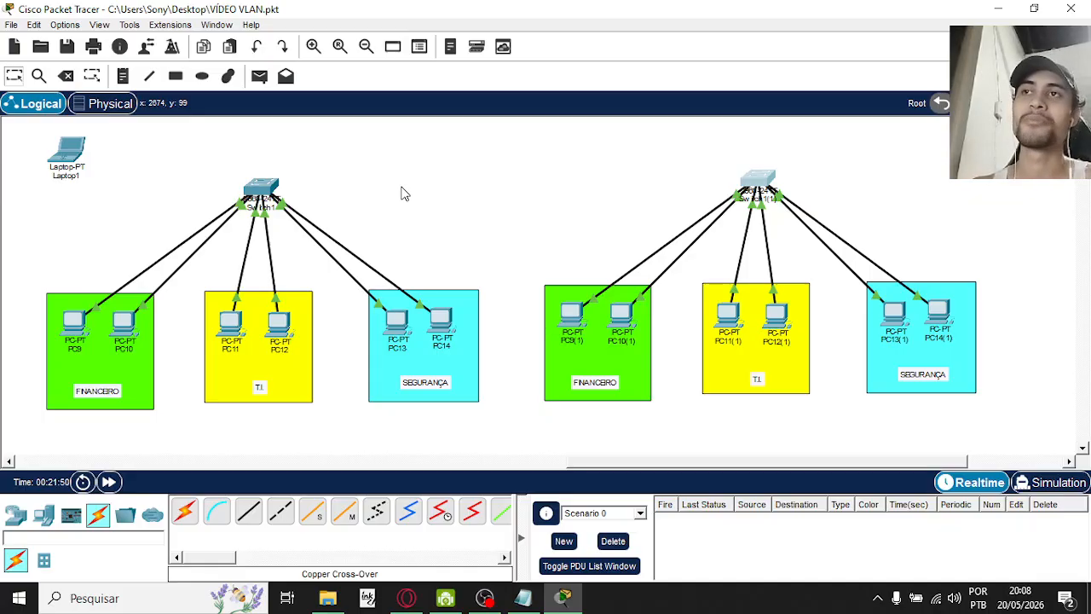
- Connect GigabitEthernet0/1 on Switch1 to GigabitEthernet0/1 on Switch1(1) with a copper cross-over cable, and shift Switch1 slightly upward
{"action": "left_click", "coordinate": [282, 518]}
{"action": "left_click", "coordinate": [264, 189]}
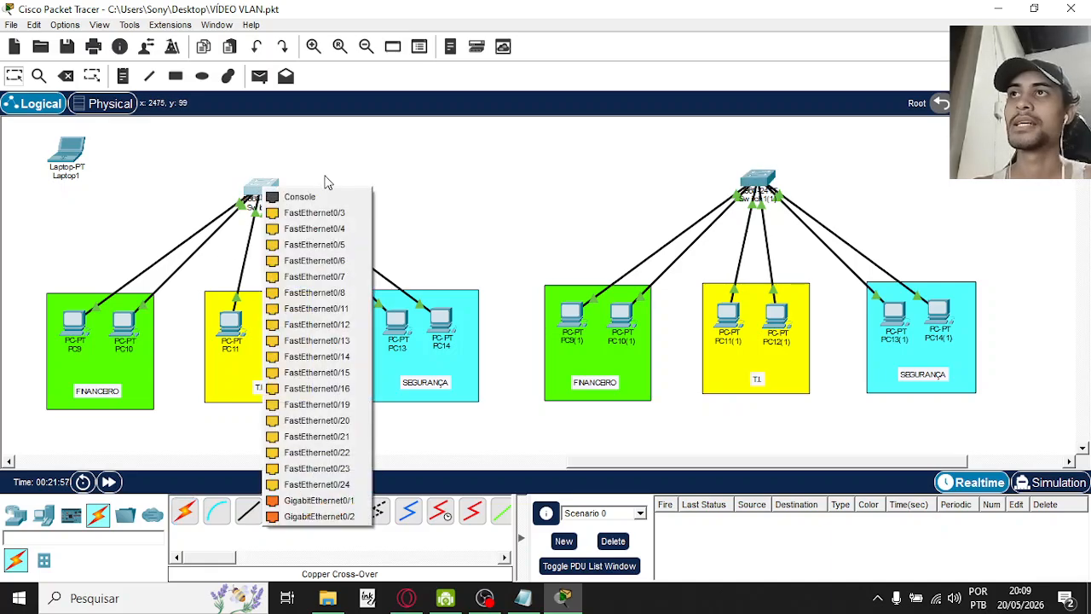
{"action": "left_click", "coordinate": [323, 501]}
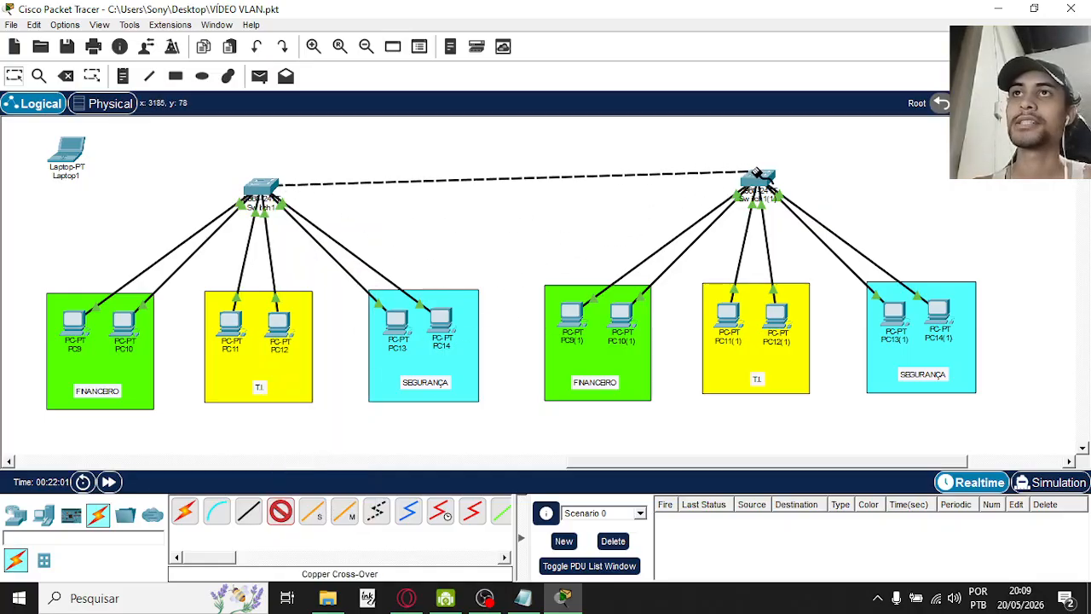
{"action": "left_click", "coordinate": [756, 179]}
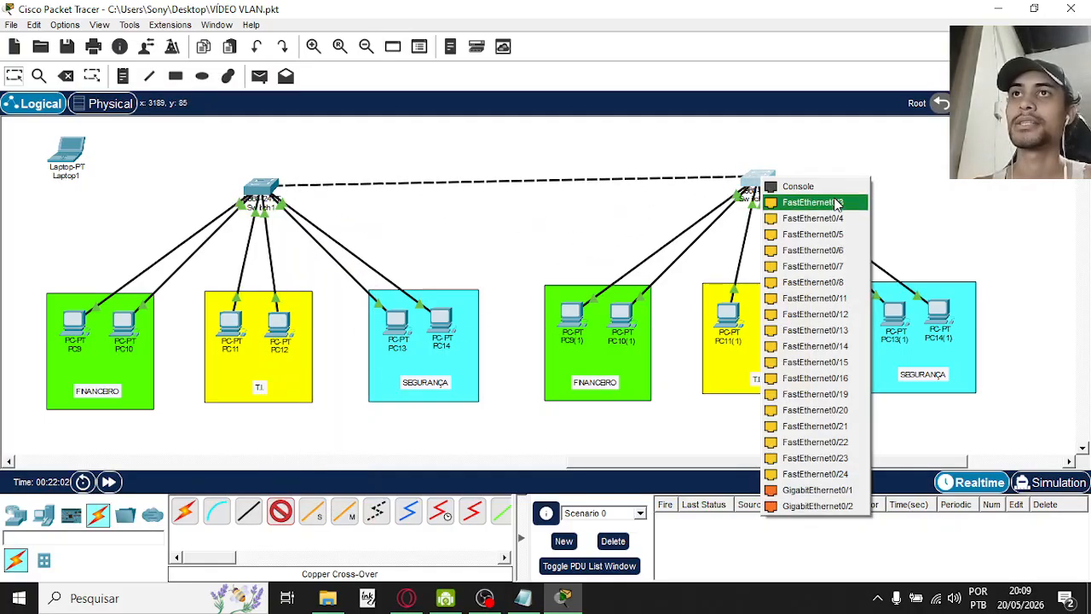
{"action": "left_click", "coordinate": [839, 493]}
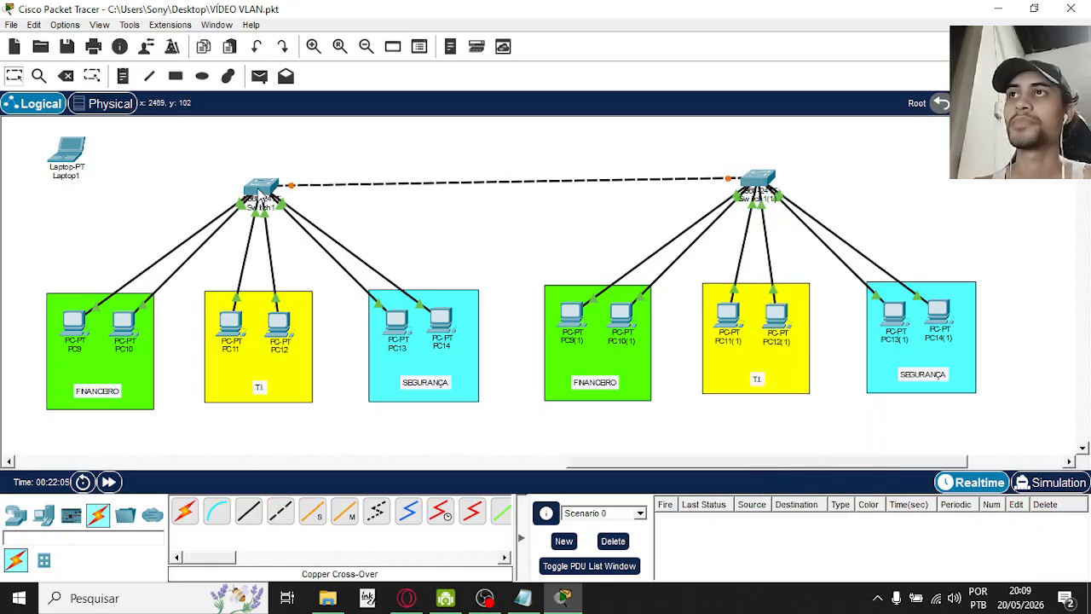
{"action": "left_click_drag", "start_coordinate": [259, 193], "coordinate": [261, 182]}
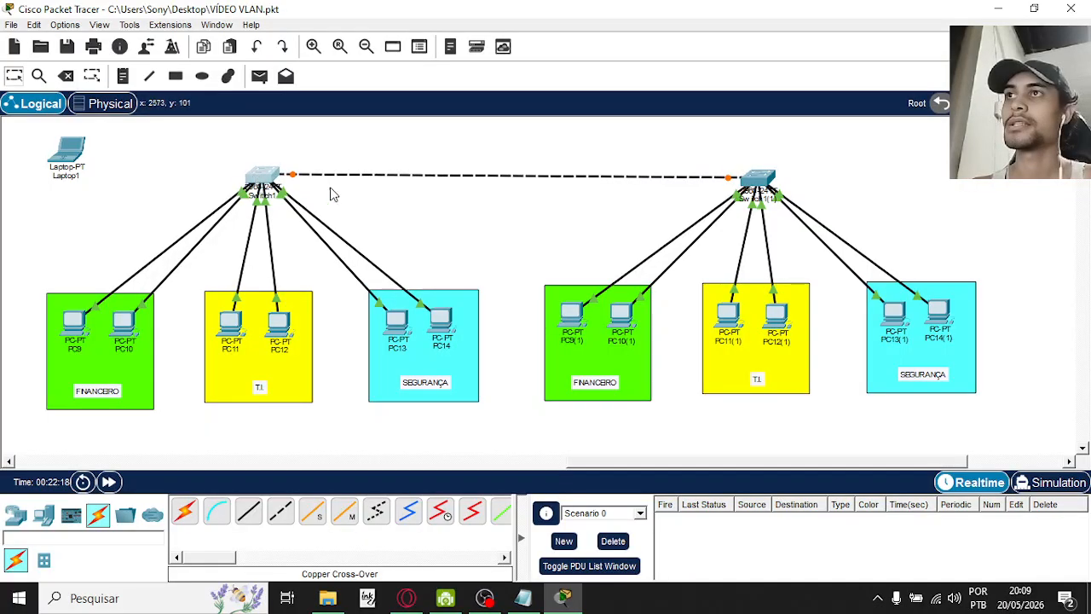
{"action": "left_click", "coordinate": [214, 519]}
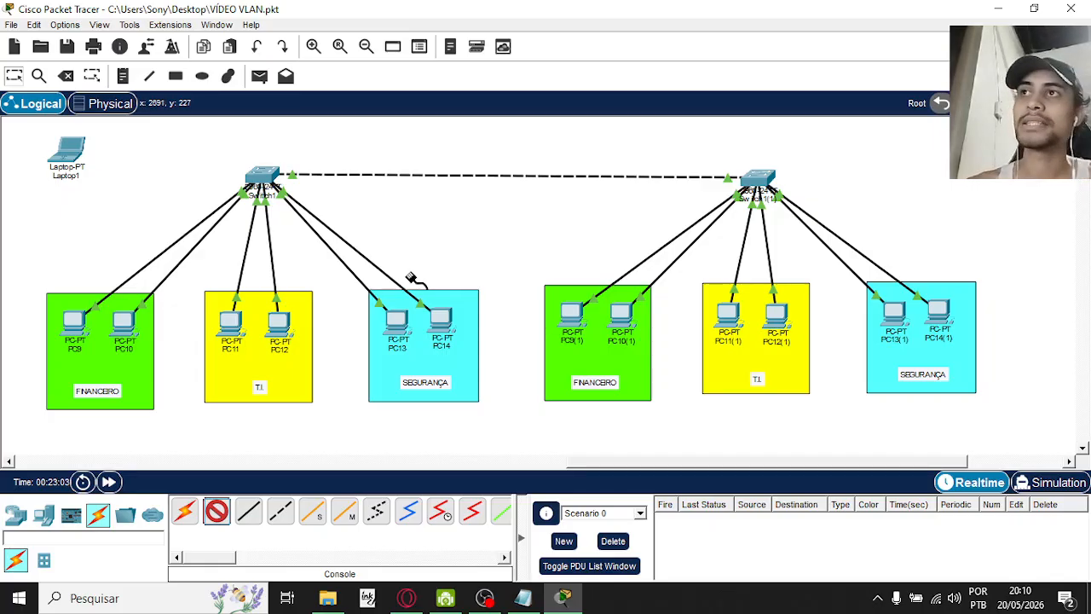
{"action": "left_click", "coordinate": [76, 151]}
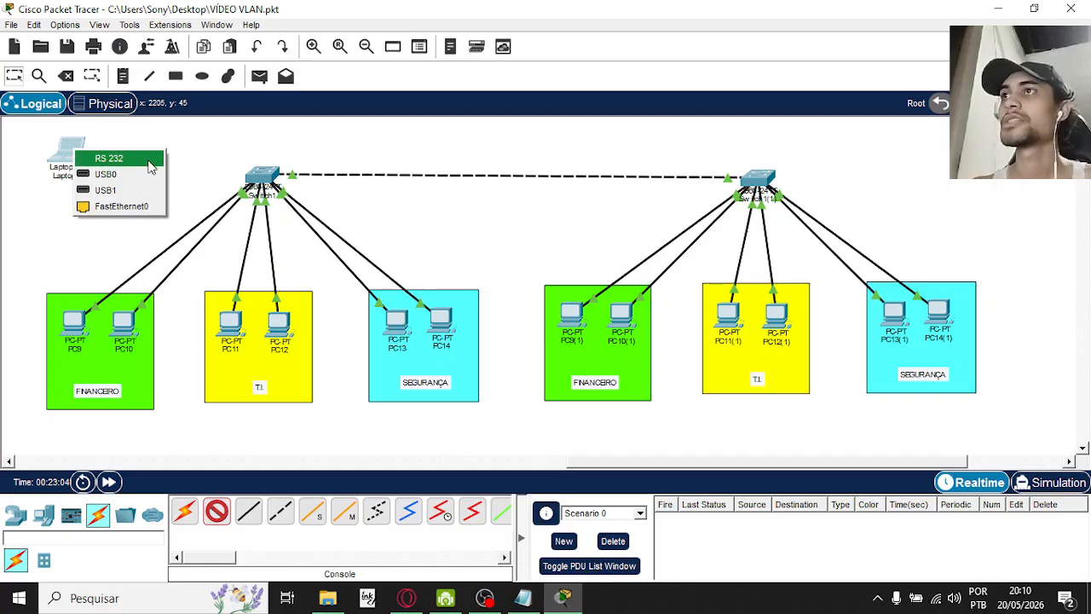
{"action": "left_click", "coordinate": [219, 514]}
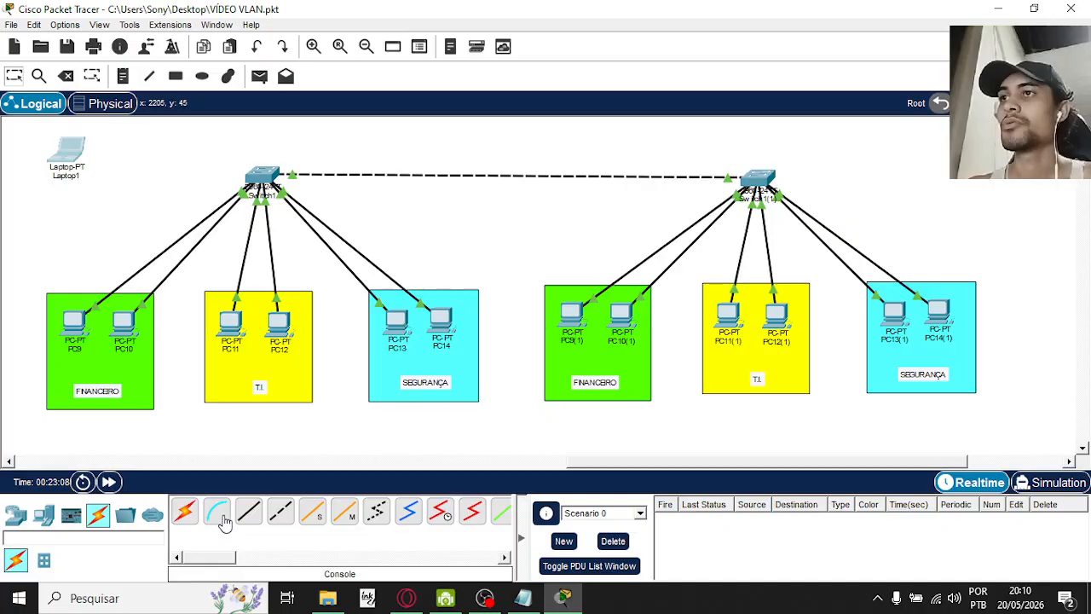
- Connect Laptop1's RS 232 port to the Console port of Switch1 with a console cable
{"action": "left_click", "coordinate": [217, 513]}
{"action": "left_click", "coordinate": [88, 153]}
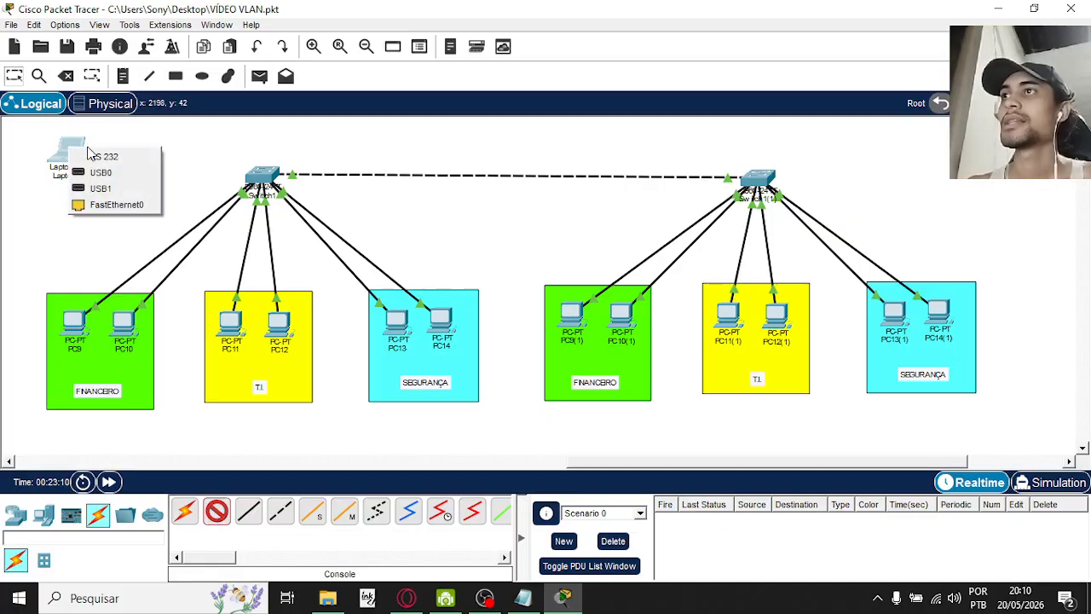
{"action": "left_click", "coordinate": [132, 158]}
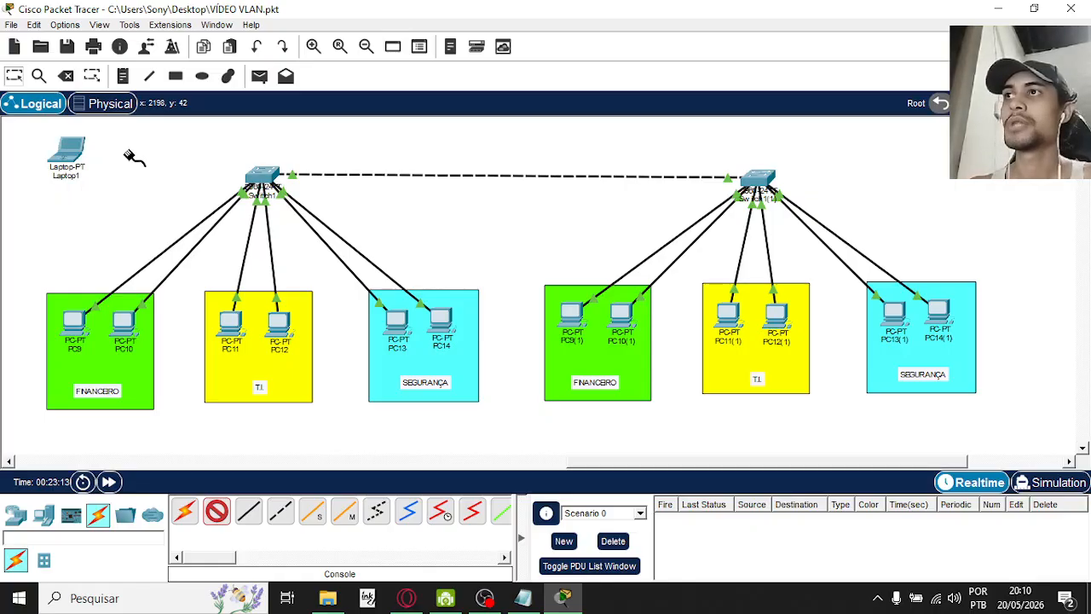
{"action": "left_click", "coordinate": [275, 180]}
{"action": "left_click", "coordinate": [316, 185]}
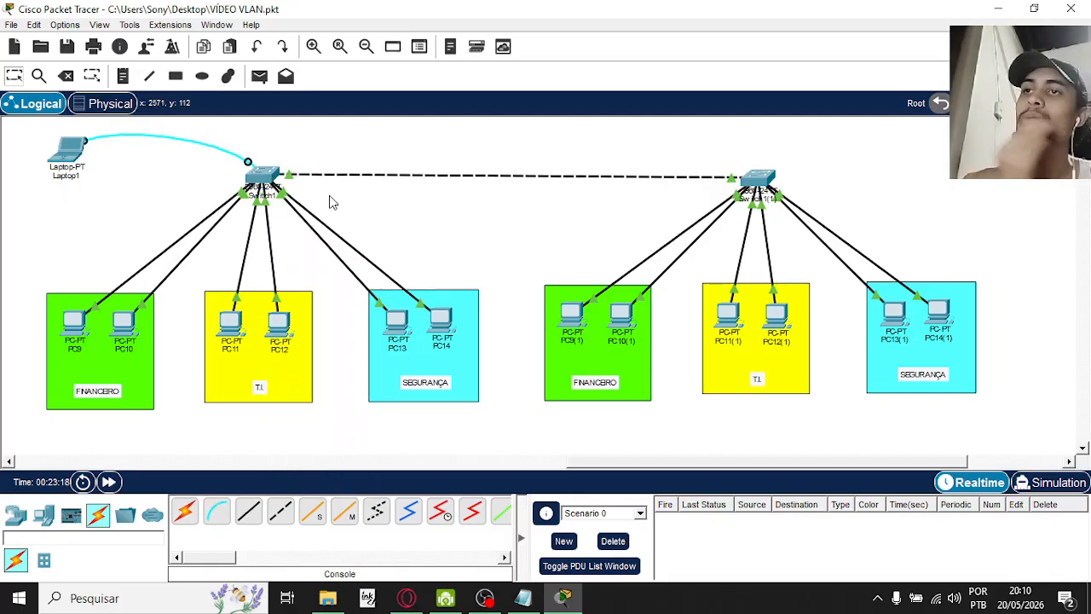
- Start a terminal session to Switch1 from Laptop1, accepting the port settings of 9600 bits per second, 8 data bits and no parity
{"action": "left_click", "coordinate": [68, 152]}
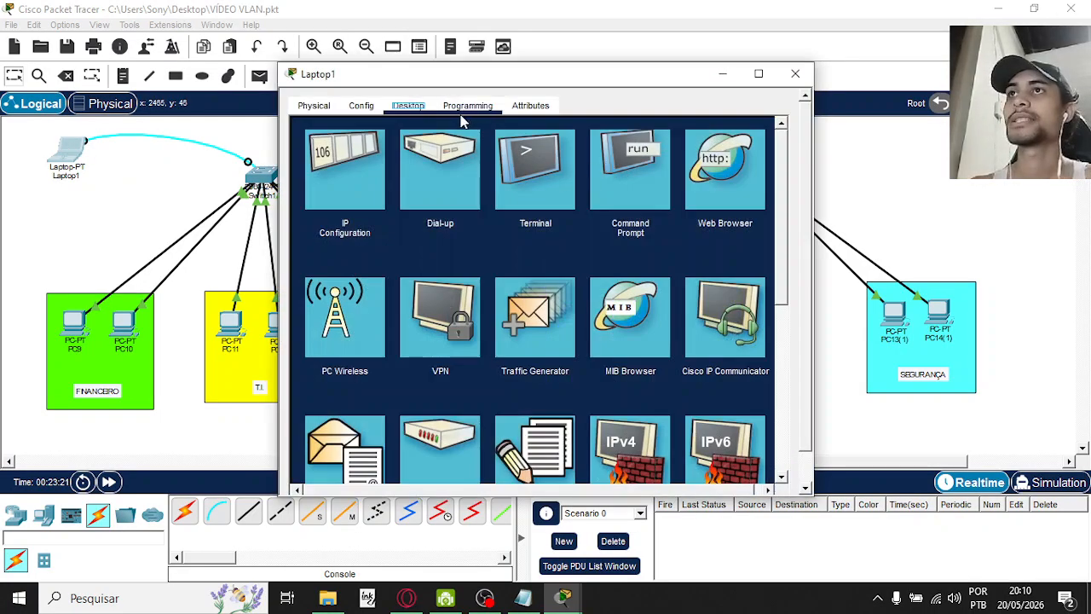
{"action": "left_click", "coordinate": [539, 163]}
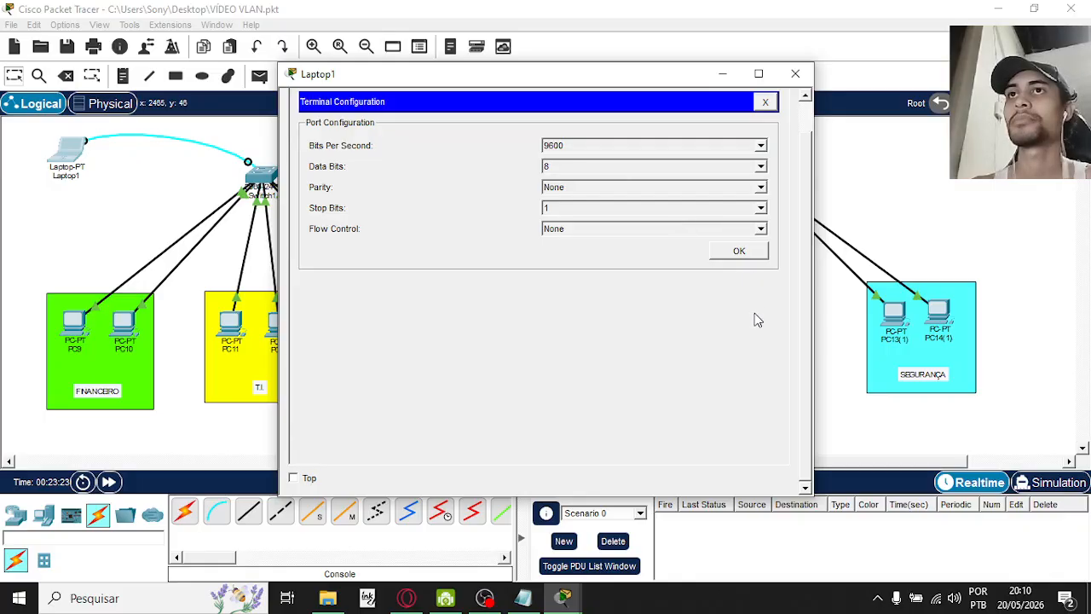
{"action": "left_click", "coordinate": [738, 251]}
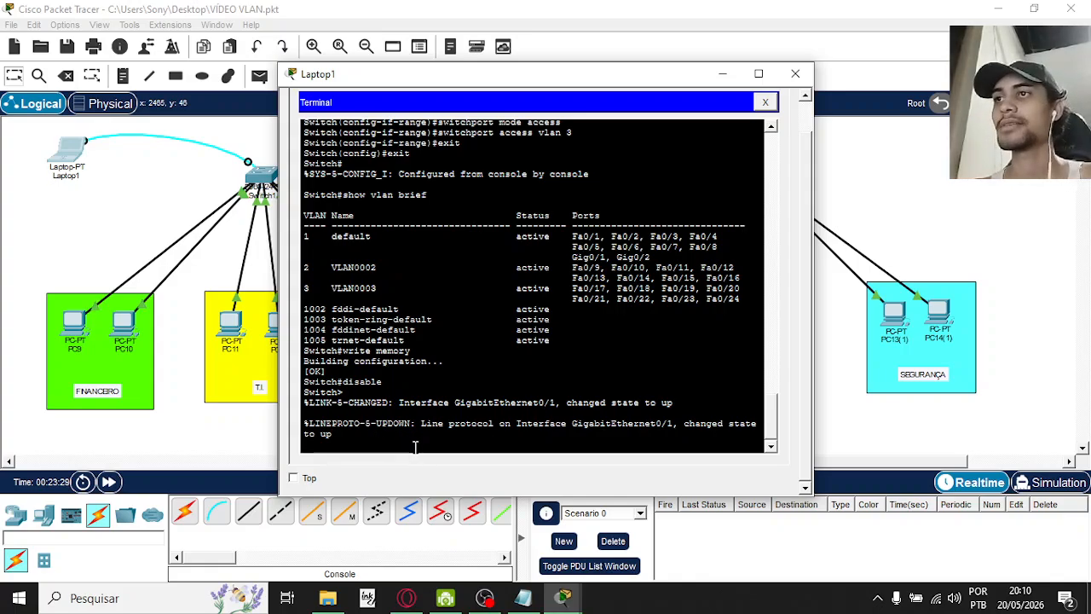
{"action": "key", "text": "Return"}
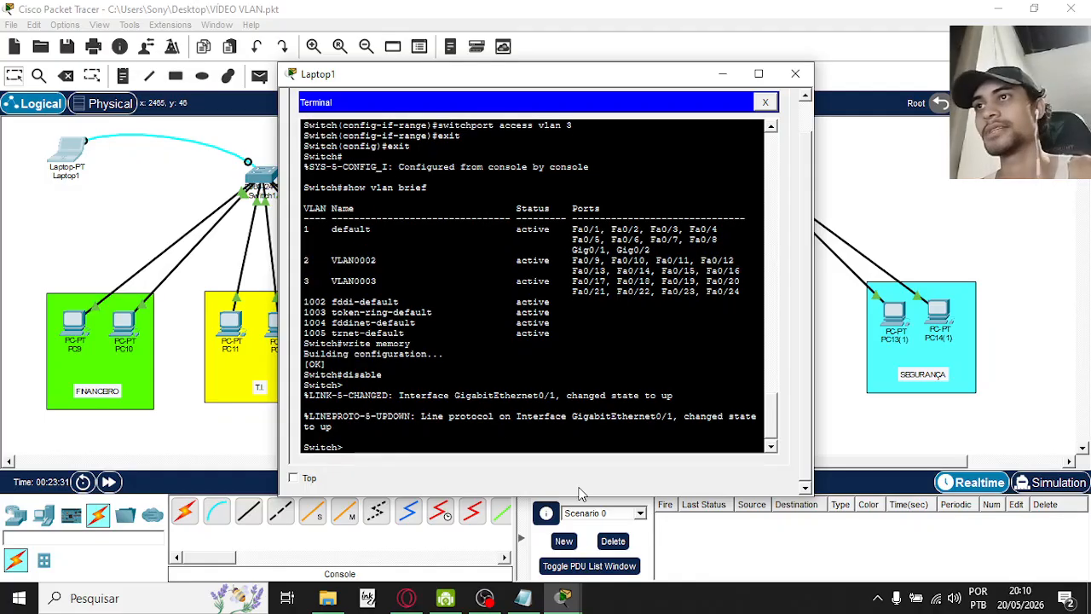
- Enter privileged mode and global configuration with enable and configure terminal, and open interface gigabitEthernet 0/1 for configuration
{"action": "type", "text": "enabl"}
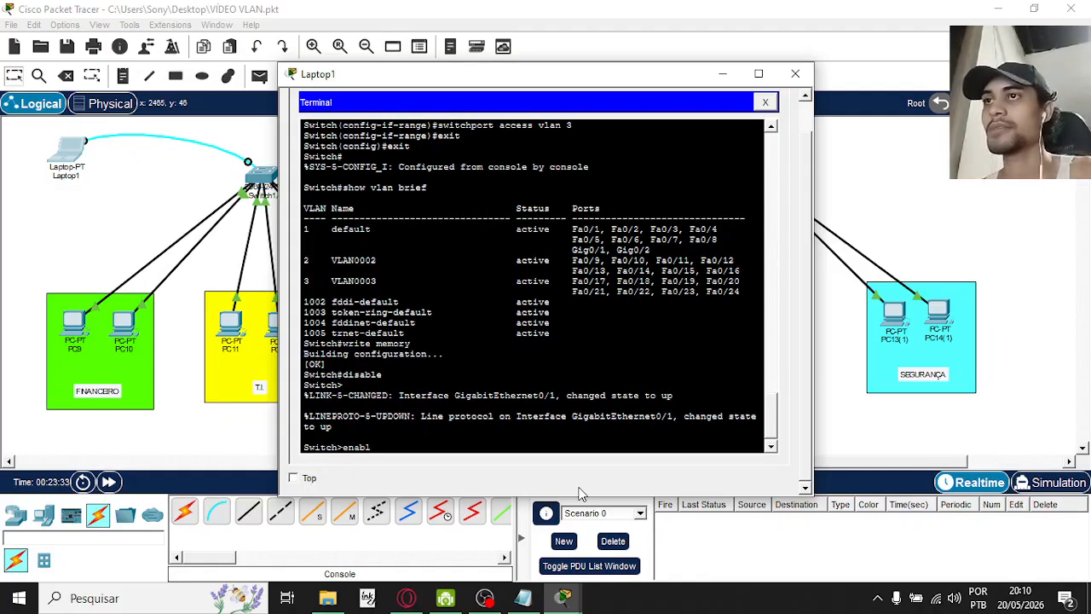
{"action": "type", "text": "e"}
{"action": "key", "text": "Return"}
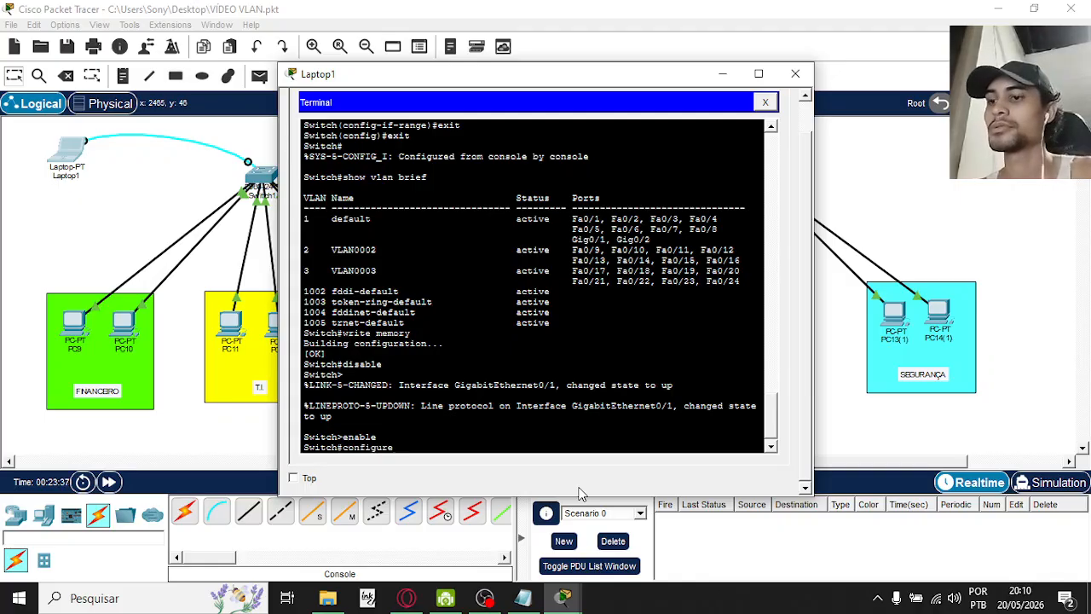
{"action": "type", "text": "configure terminal"}
{"action": "key", "text": "Return"}
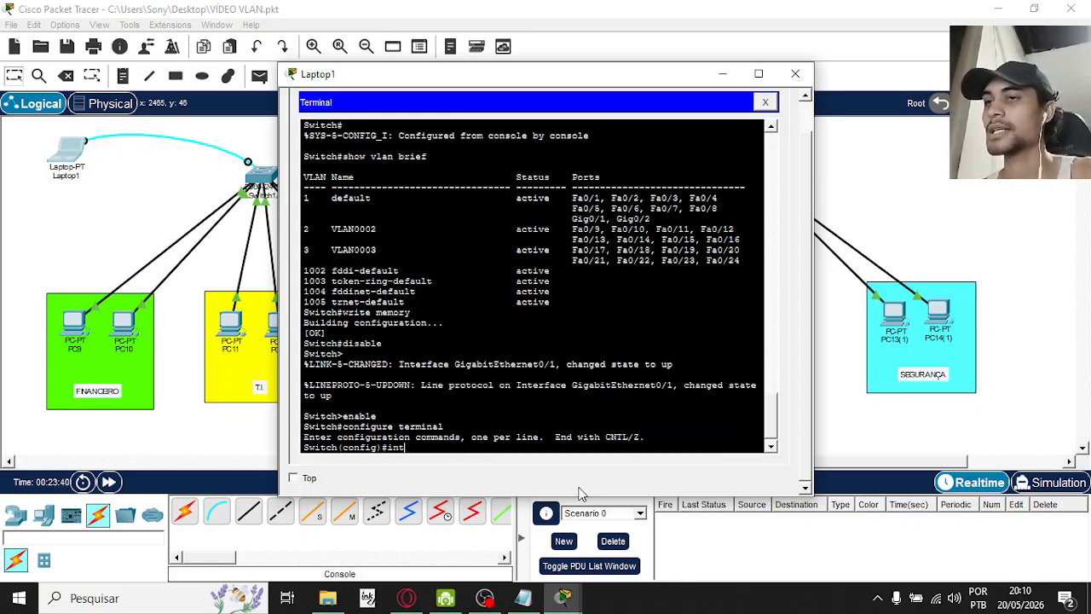
{"action": "type", "text": "interface giga"}
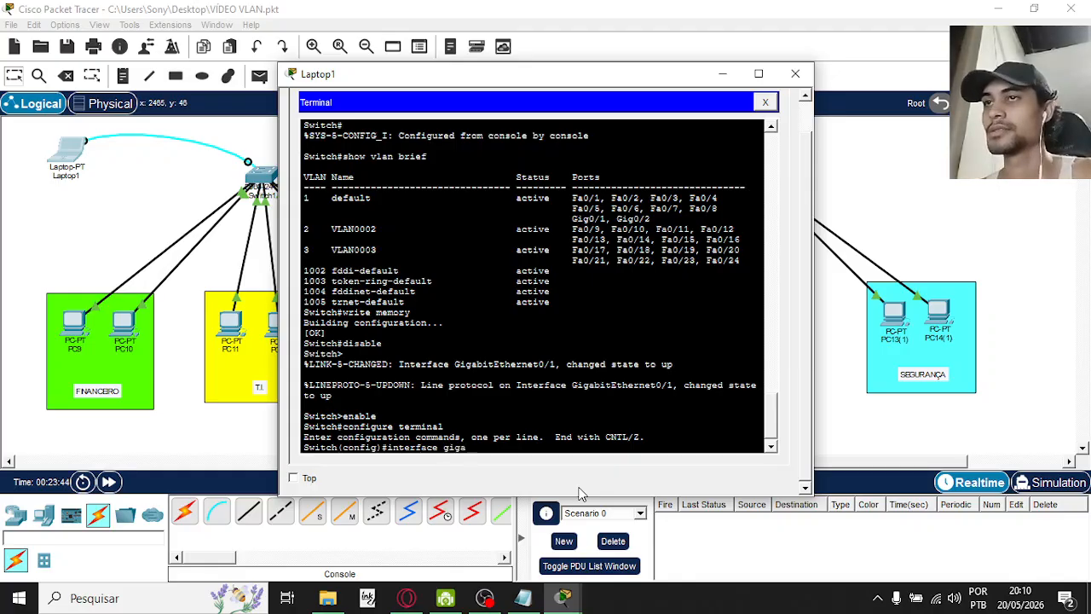
{"action": "type", "text": "bitEthernet"}
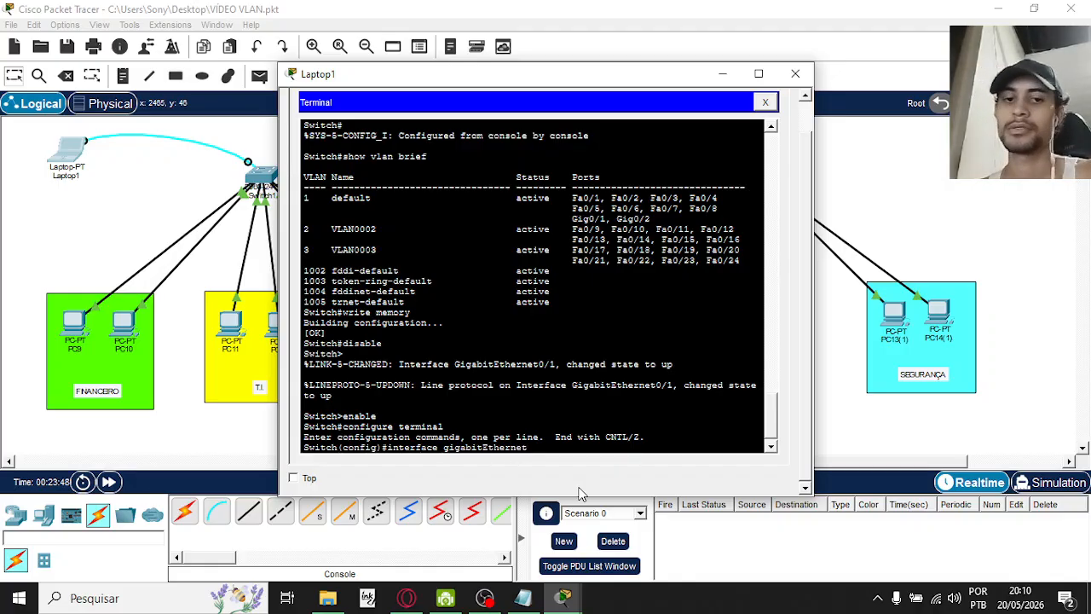
{"action": "type", "text": " 0/1"}
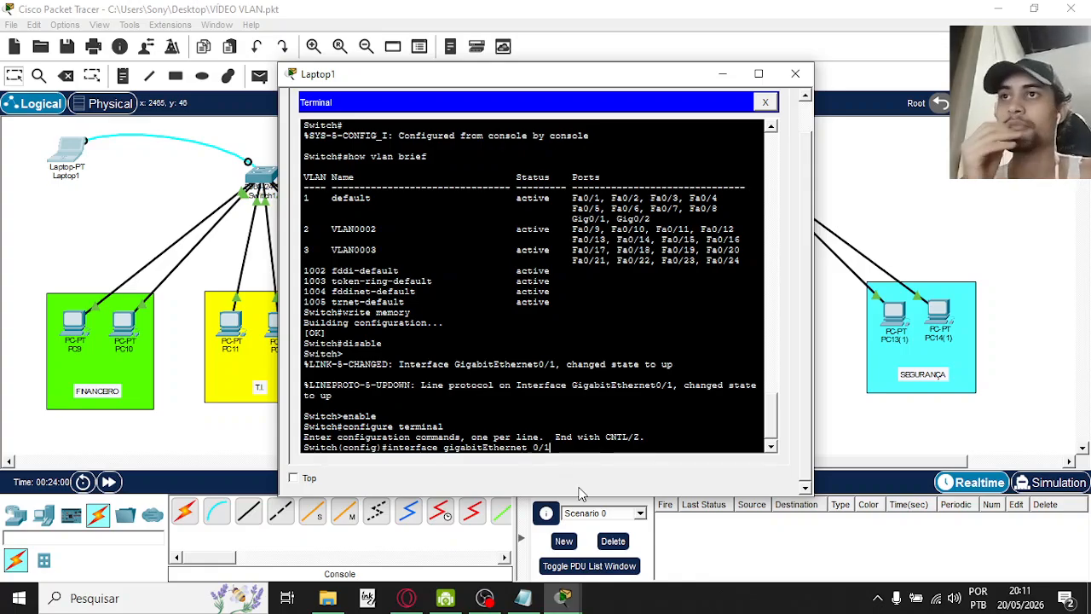
{"action": "key", "text": "Return"}
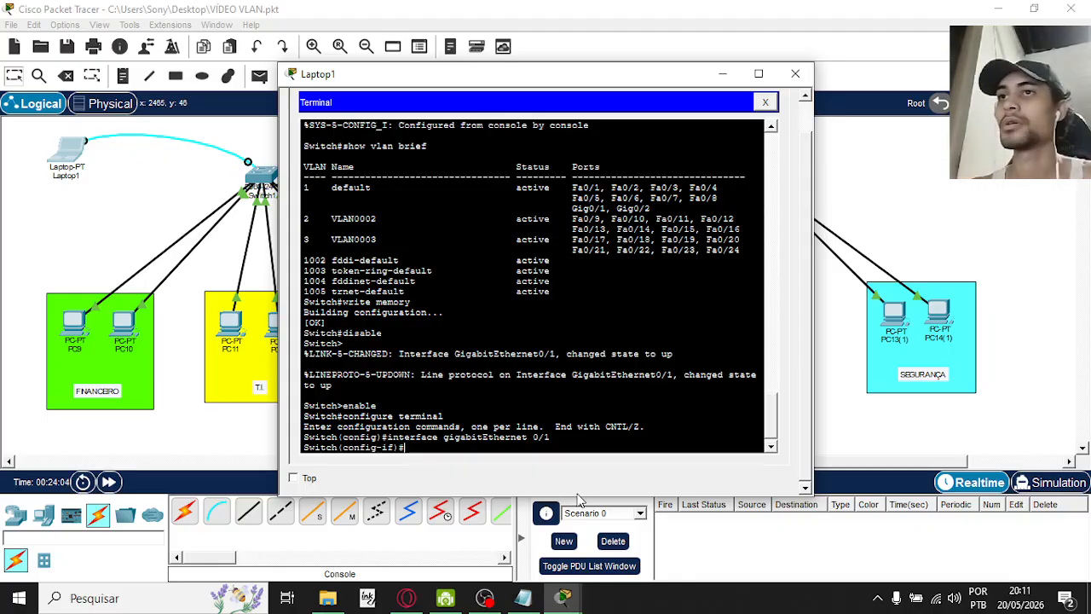
- Consult the trunk configuration commands in the Notepad notes and set GigabitEthernet0/1 on Switch1 to trunk mode with switchport mode trunk
{"action": "mouse_move", "coordinate": [528, 601]}
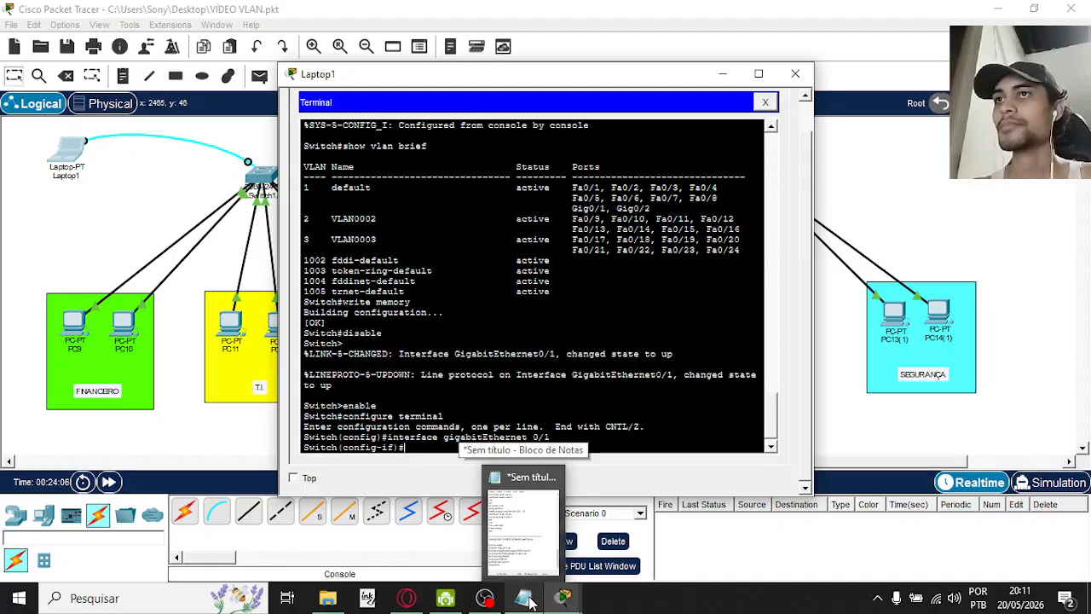
{"action": "left_click", "coordinate": [522, 520]}
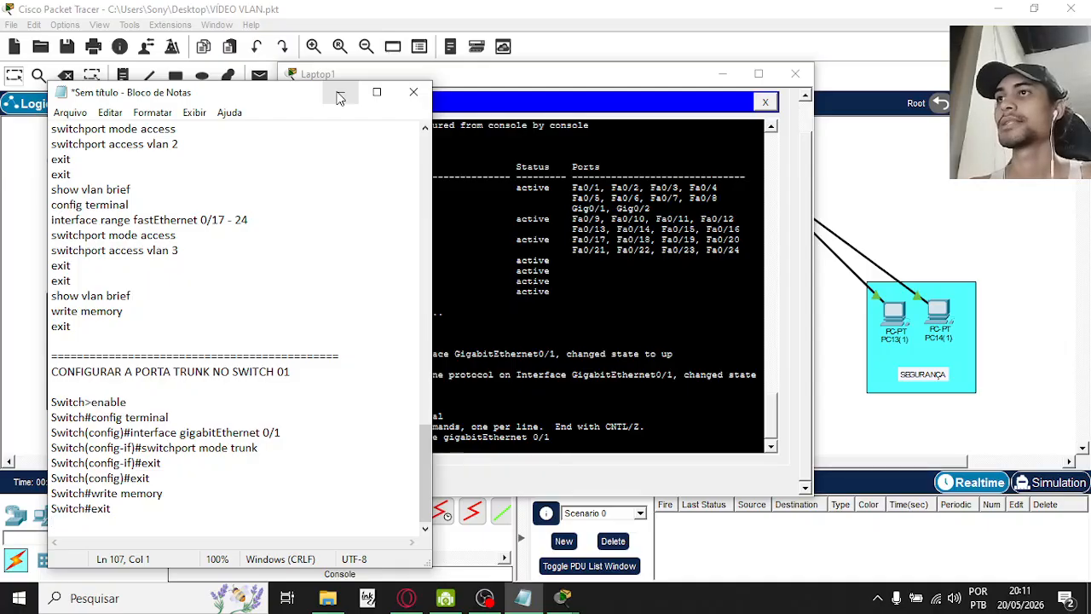
{"action": "left_click", "coordinate": [588, 333]}
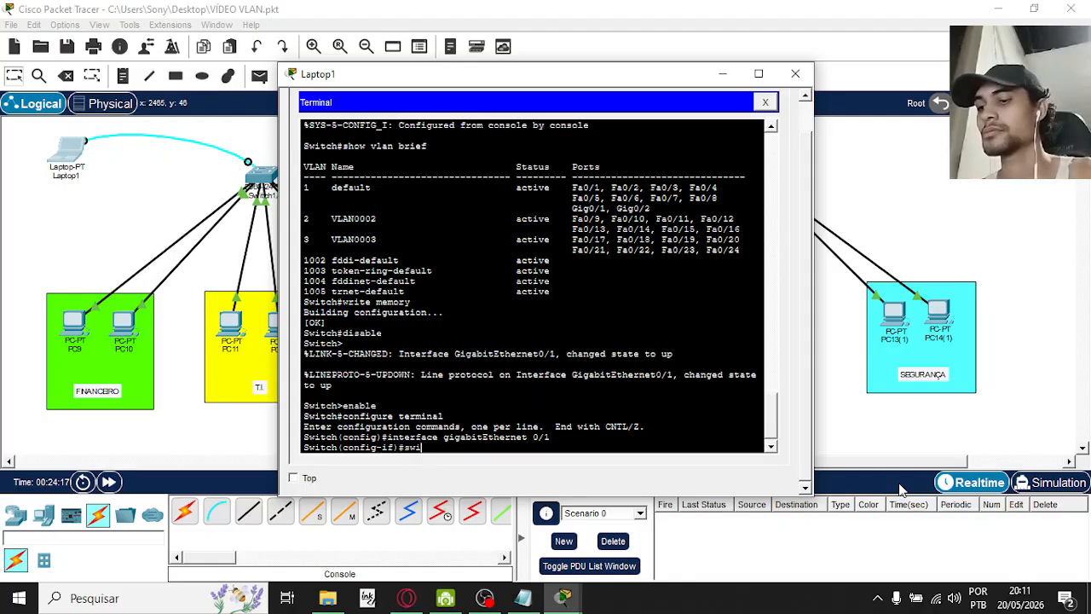
{"action": "type", "text": "tchport"}
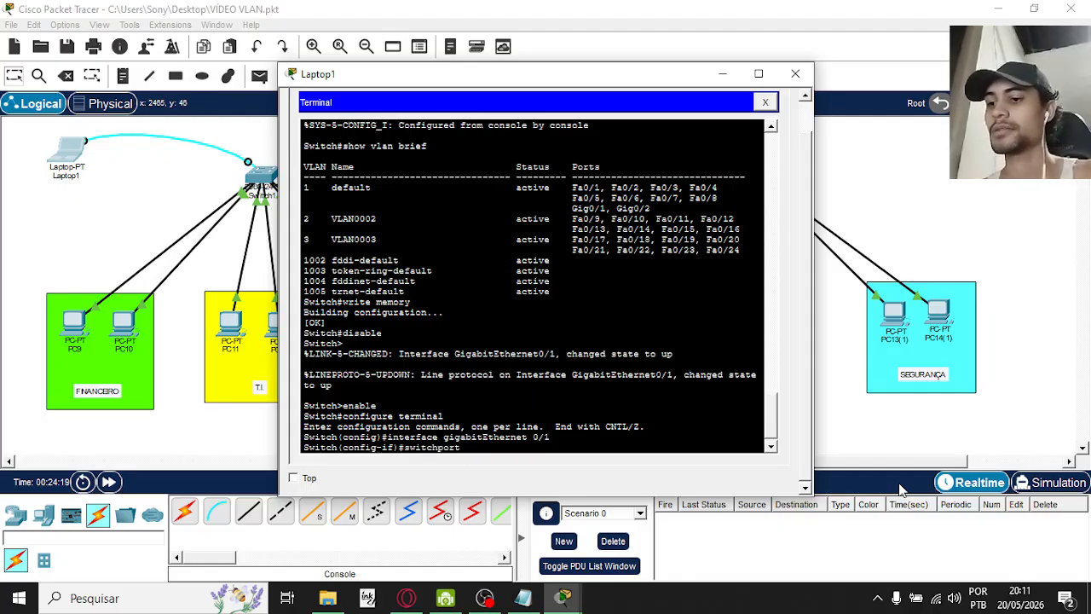
{"action": "type", "text": " mode t"}
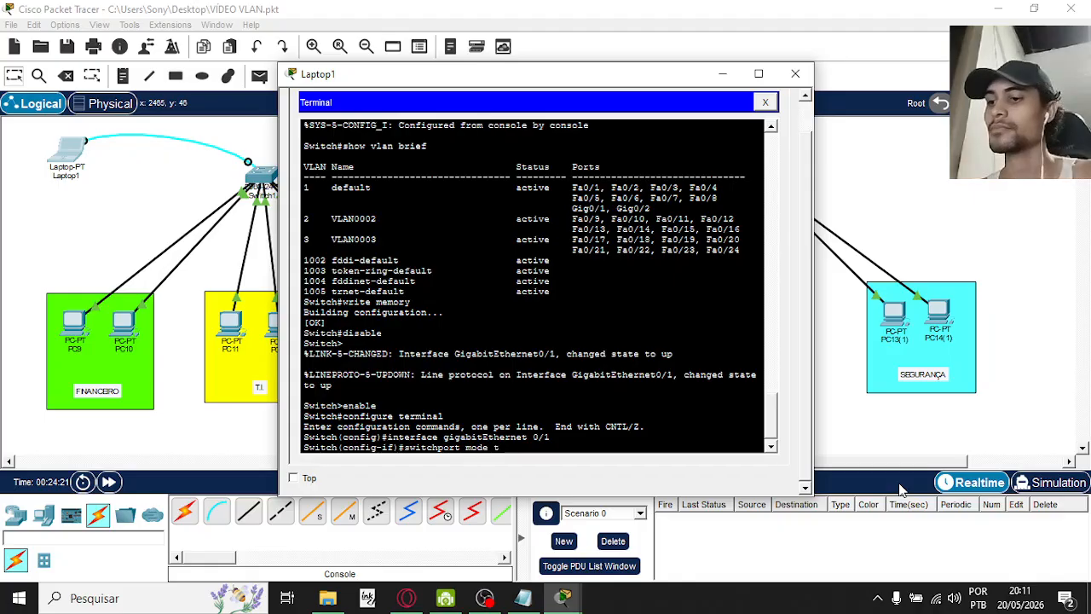
{"action": "type", "text": "runk"}
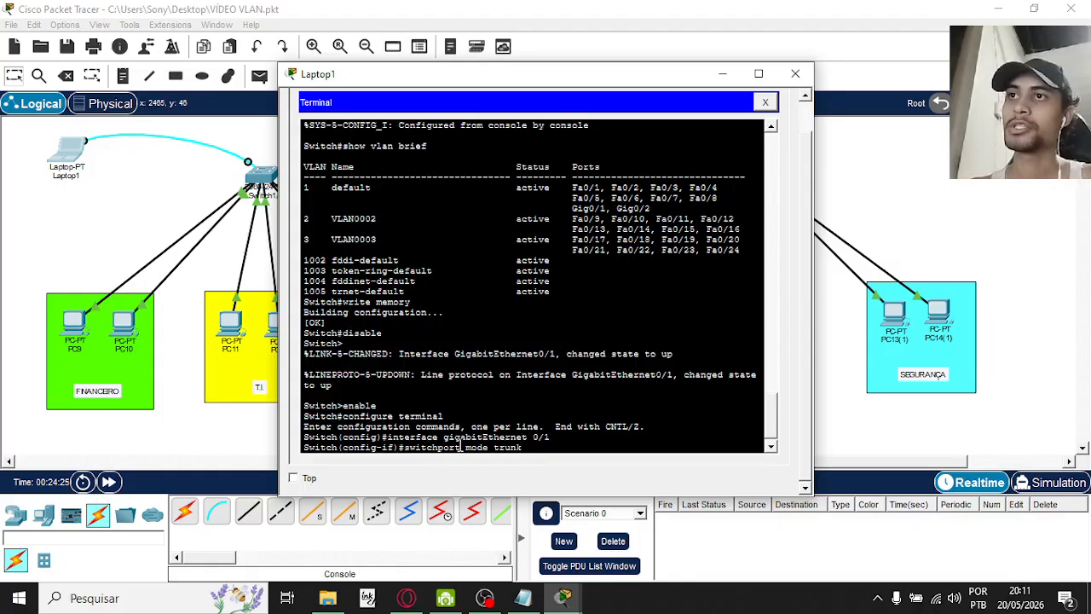
{"action": "left_click_drag", "start_coordinate": [460, 447], "coordinate": [406, 453]}
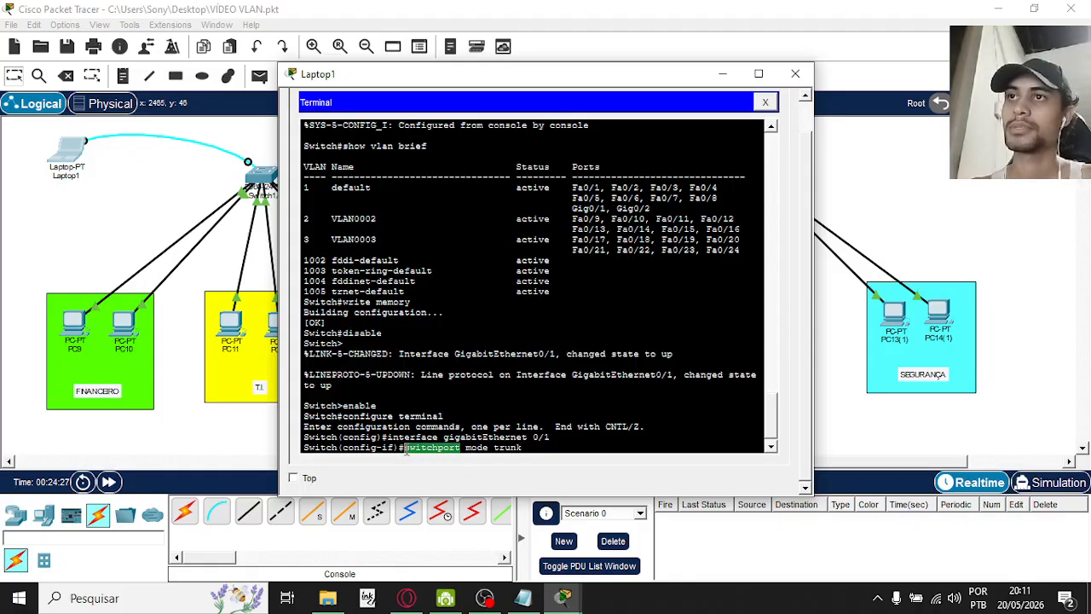
{"action": "left_click_drag", "start_coordinate": [523, 448], "coordinate": [467, 451]}
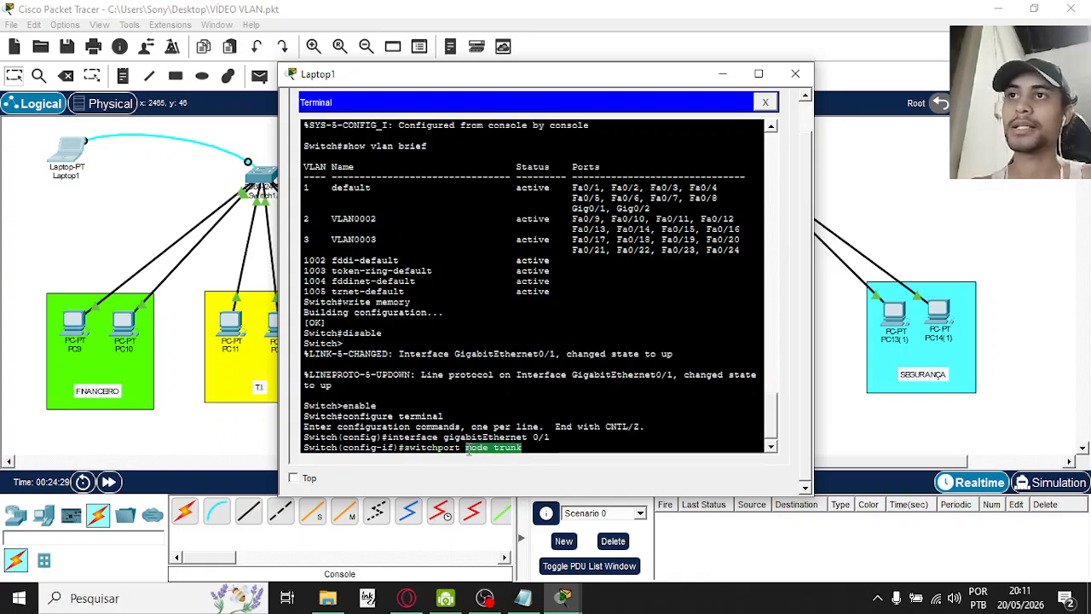
{"action": "left_click", "coordinate": [531, 449]}
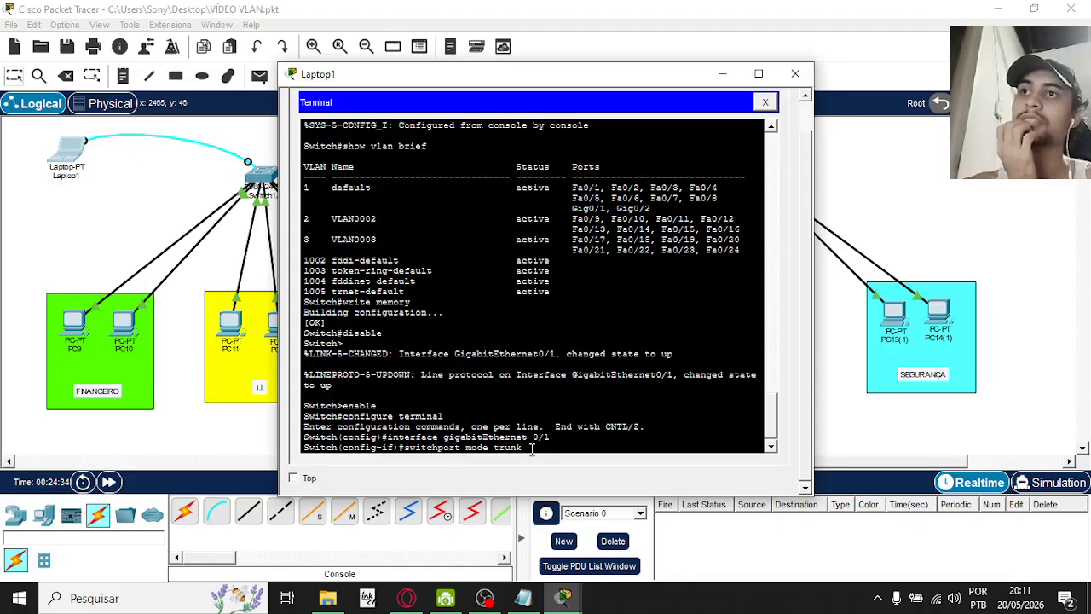
{"action": "left_click_drag", "start_coordinate": [528, 449], "coordinate": [494, 443]}
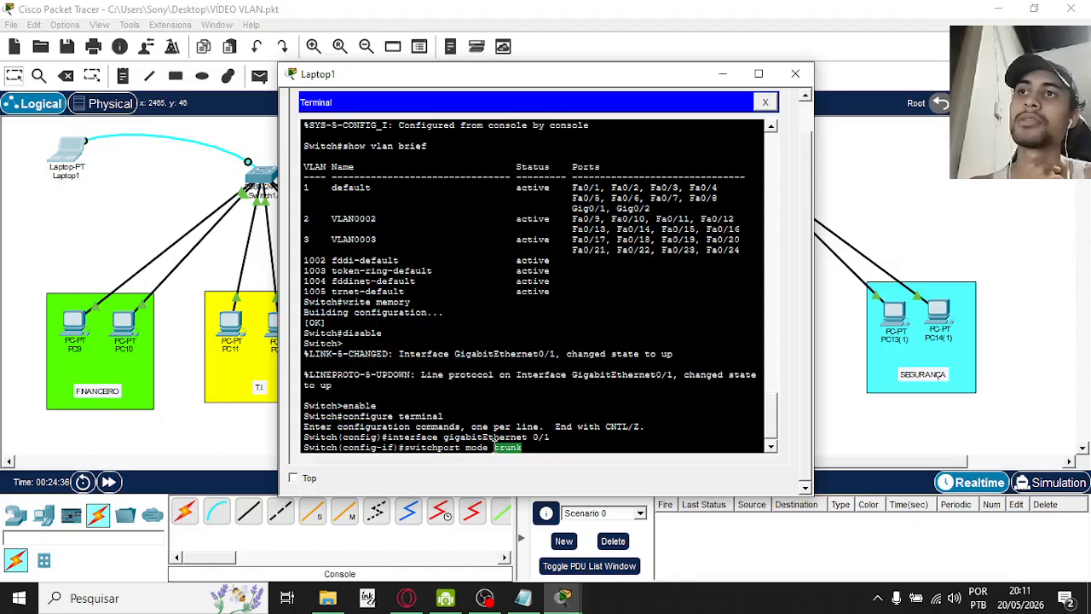
{"action": "left_click", "coordinate": [529, 447]}
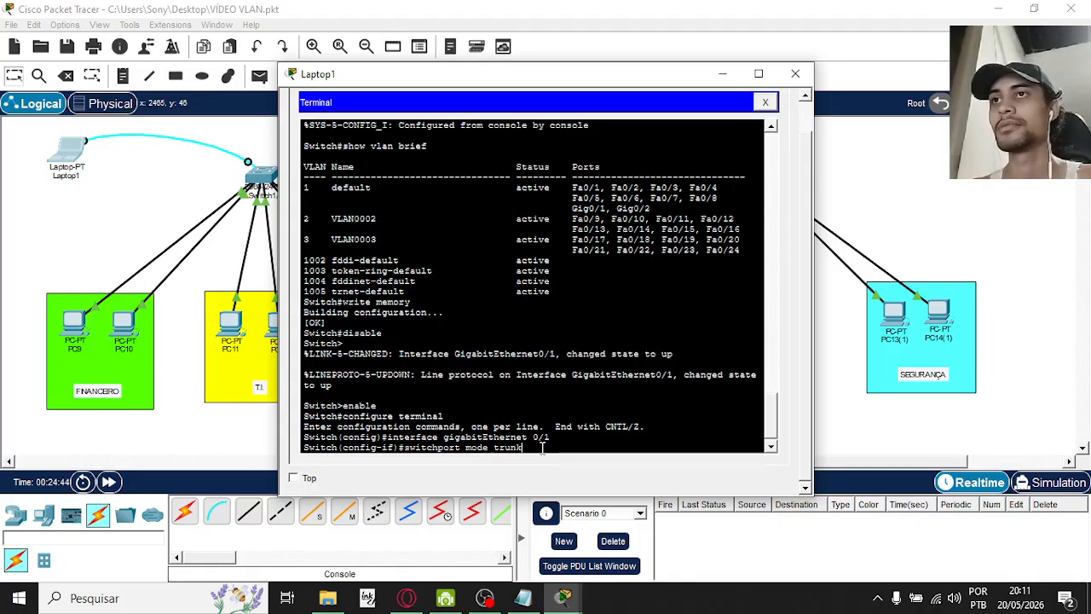
{"action": "key", "text": "Return"}
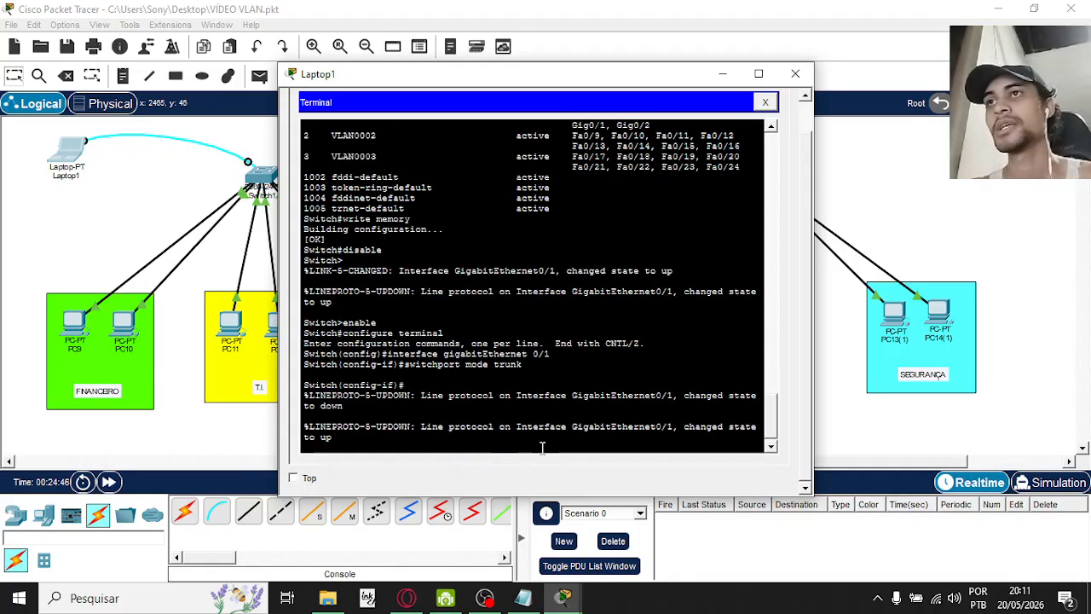
- Examine the line protocol state messages for GigabitEthernet0/1 in Laptop1's terminal
{"action": "mouse_move", "coordinate": [342, 406]}
{"action": "left_mouse_down"}
{"action": "mouse_move", "coordinate": [304, 398]}
{"action": "mouse_move", "coordinate": [322, 408]}
{"action": "left_mouse_up"}
{"action": "left_click", "coordinate": [327, 400]}
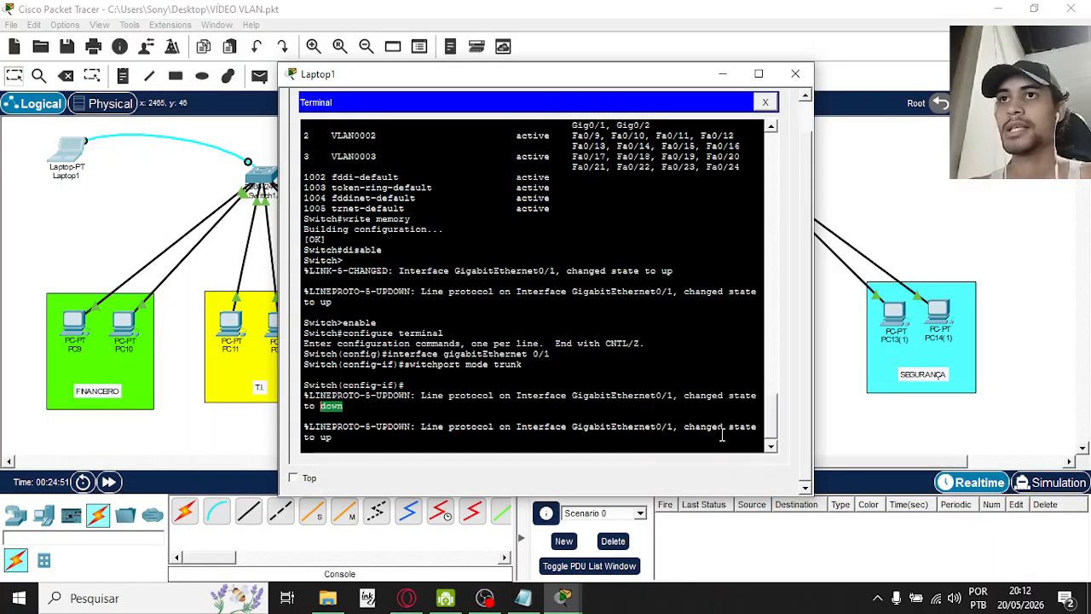
{"action": "left_click", "coordinate": [332, 437]}
{"action": "left_click_drag", "start_coordinate": [333, 437], "coordinate": [322, 434]}
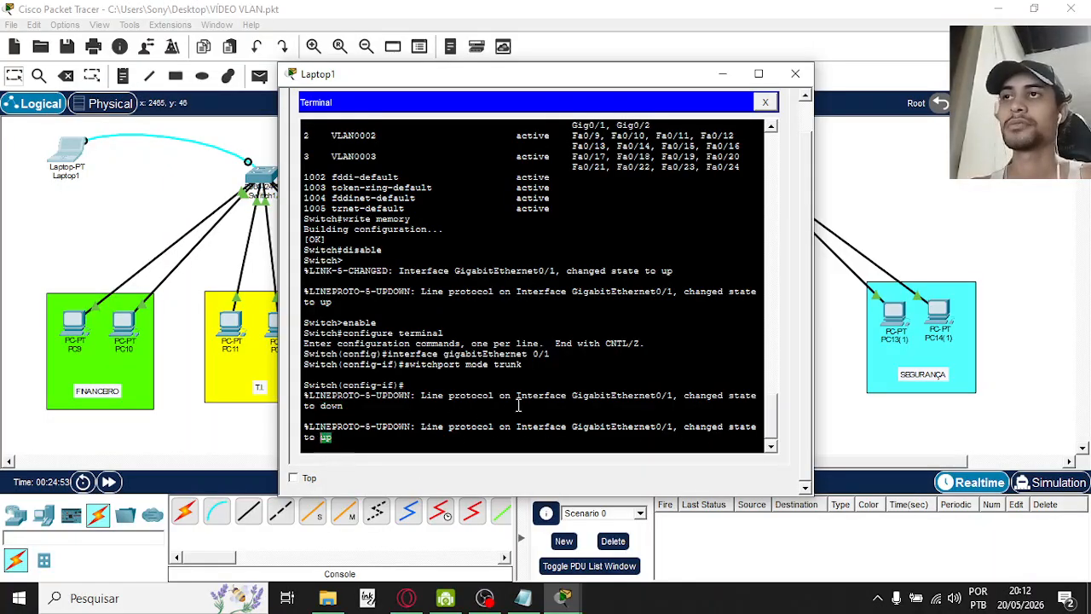
{"action": "left_click", "coordinate": [361, 440]}
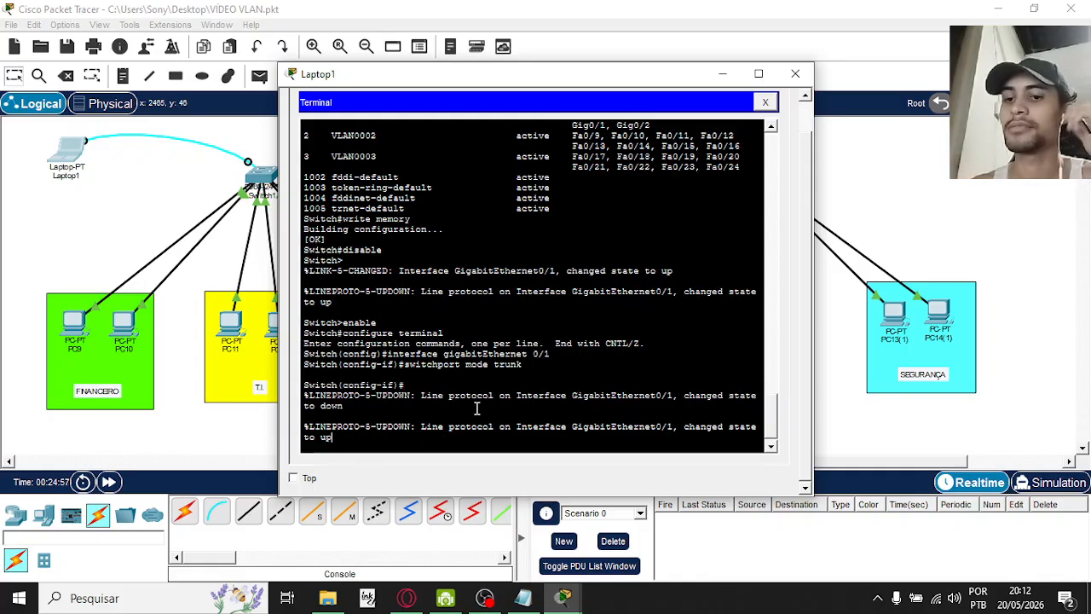
- Leave interface and global configuration with exit, end privileged mode with disable, and close the Laptop1 window
{"action": "key", "text": "Return"}
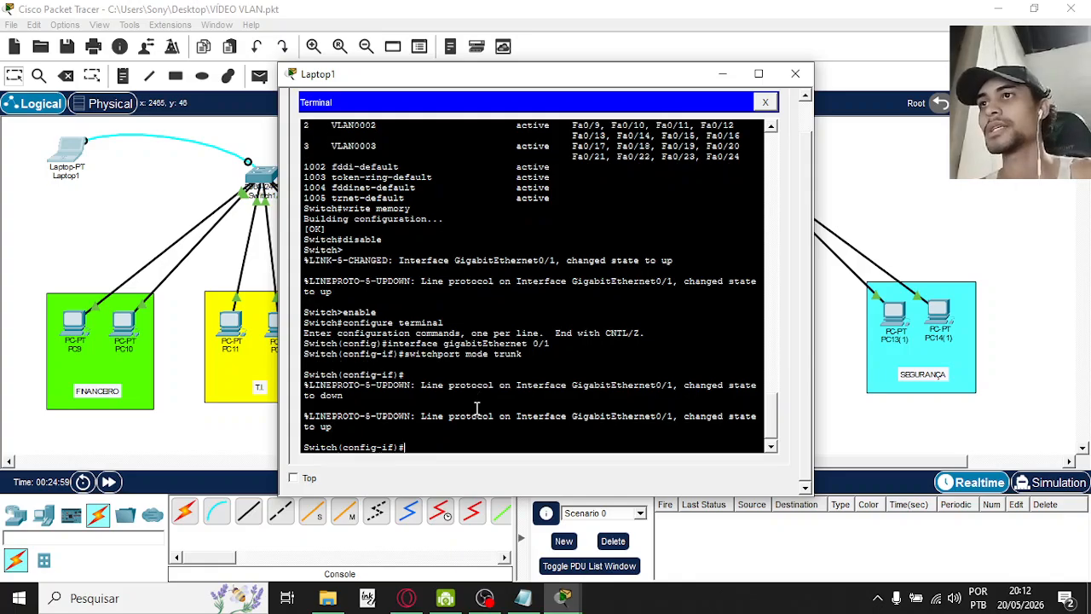
{"action": "type", "text": "exit"}
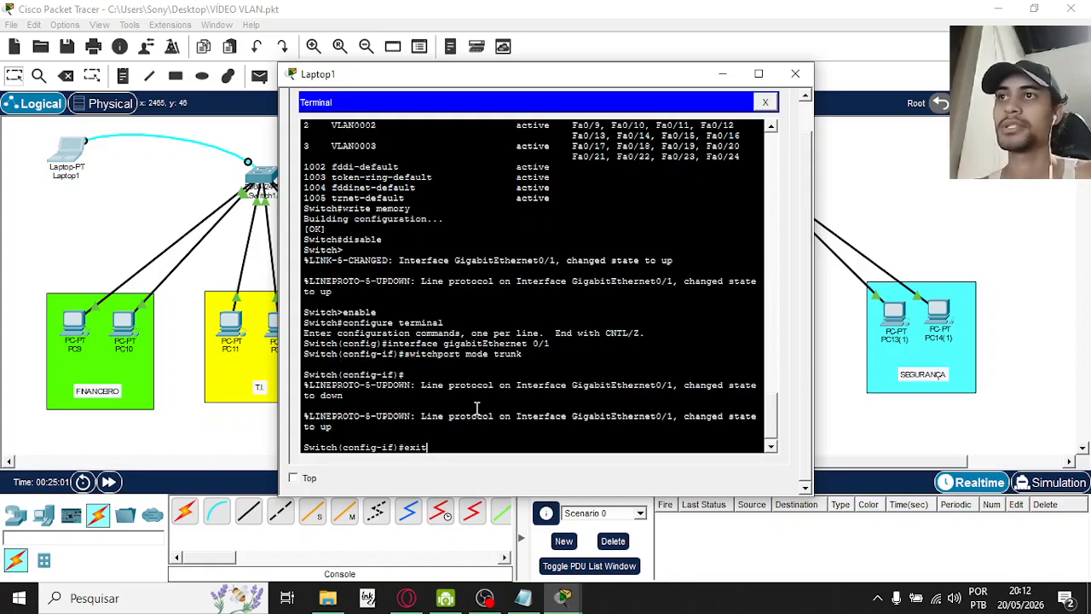
{"action": "key", "text": "Return"}
{"action": "type", "text": "exit"}
{"action": "key", "text": "Return"}
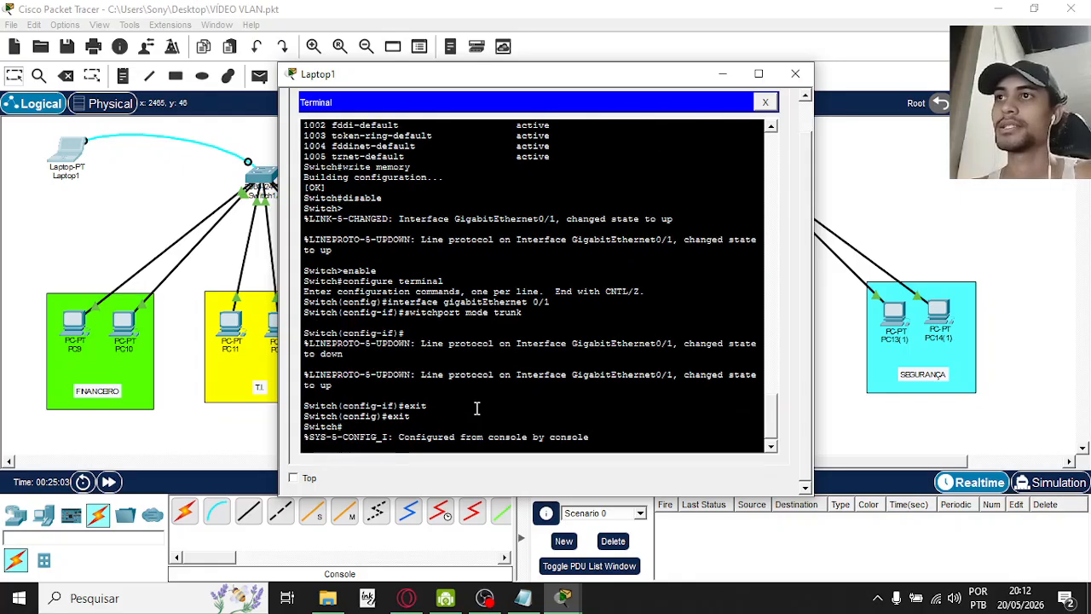
{"action": "key", "text": "Return"}
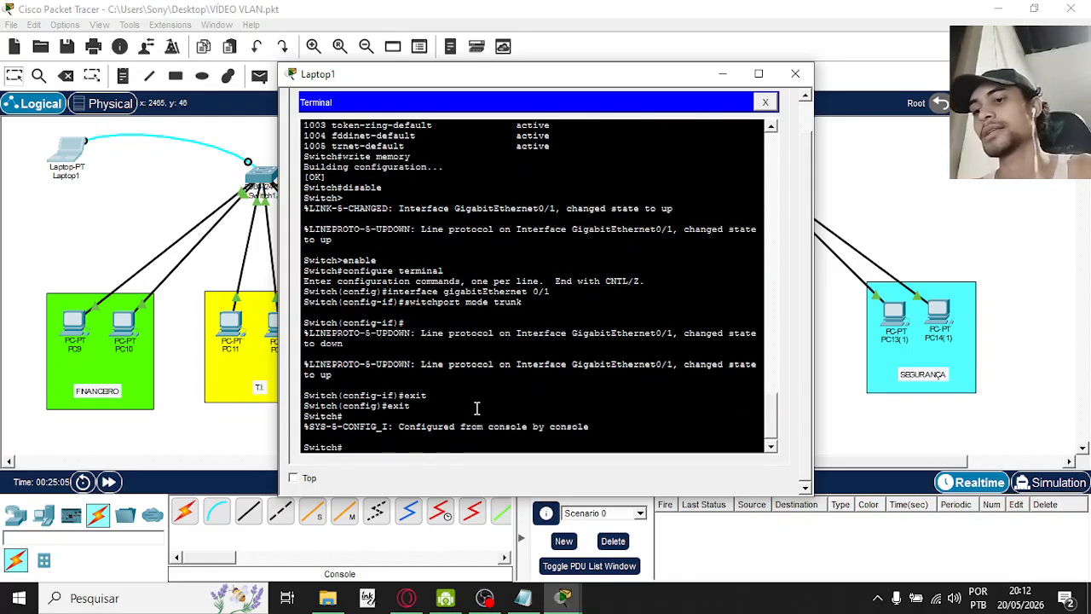
{"action": "type", "text": "disabl"}
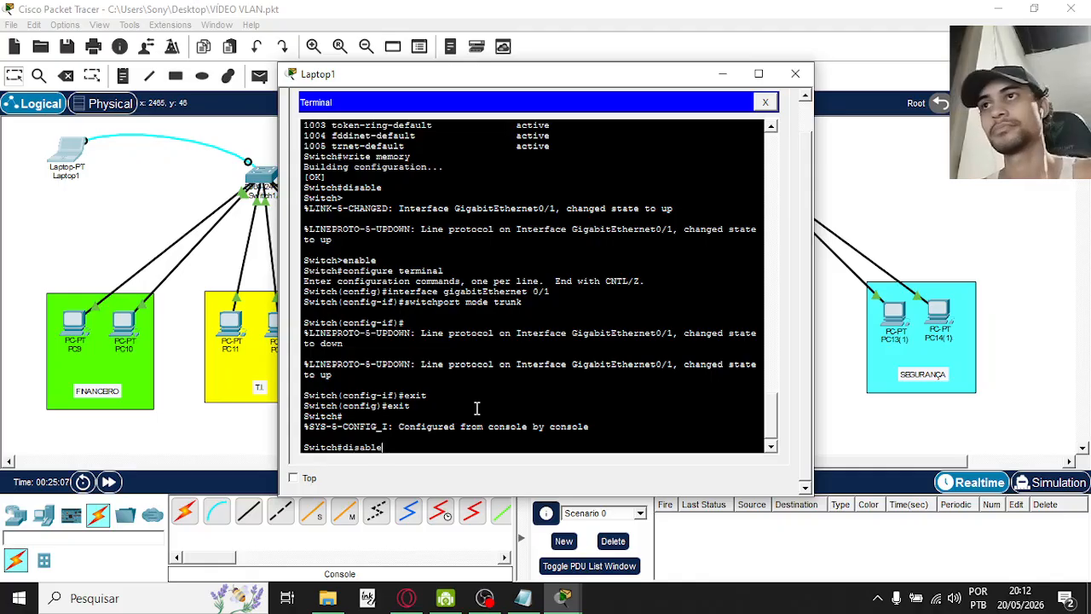
{"action": "type", "text": "e"}
{"action": "key", "text": "Return"}
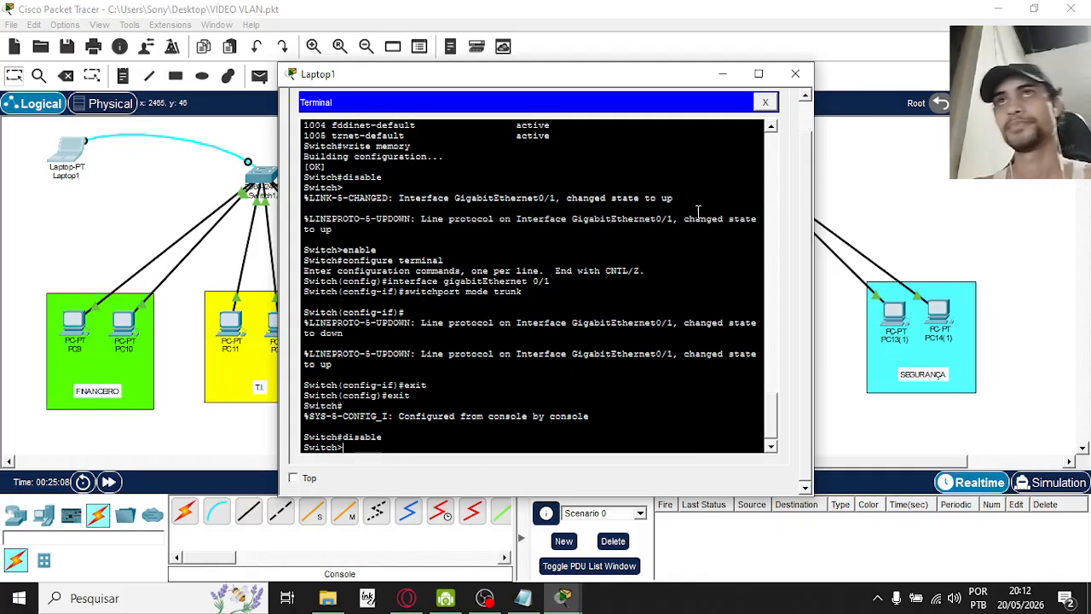
{"action": "left_click", "coordinate": [795, 74]}
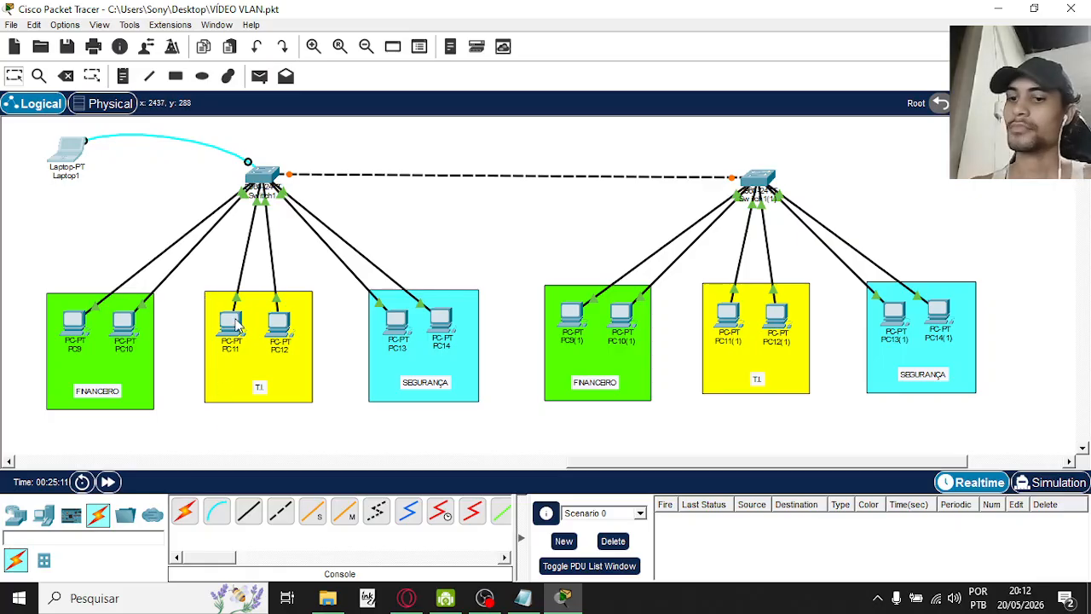
- Delete the console cable between Laptop1 and Switch1
{"action": "key", "text": "Delete"}
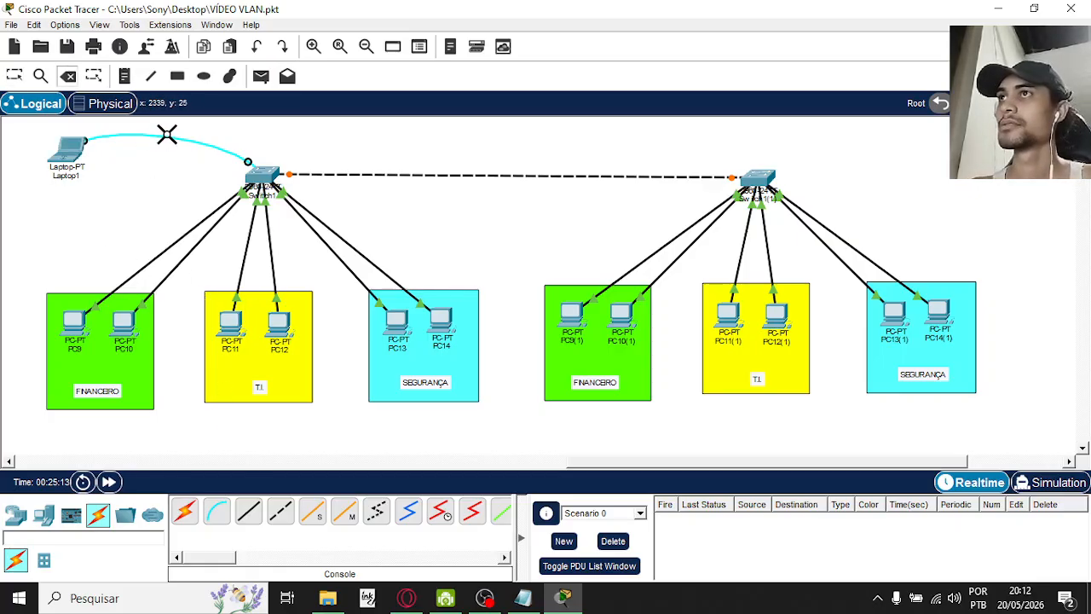
{"action": "left_click", "coordinate": [164, 136]}
{"action": "key", "text": "Escape"}
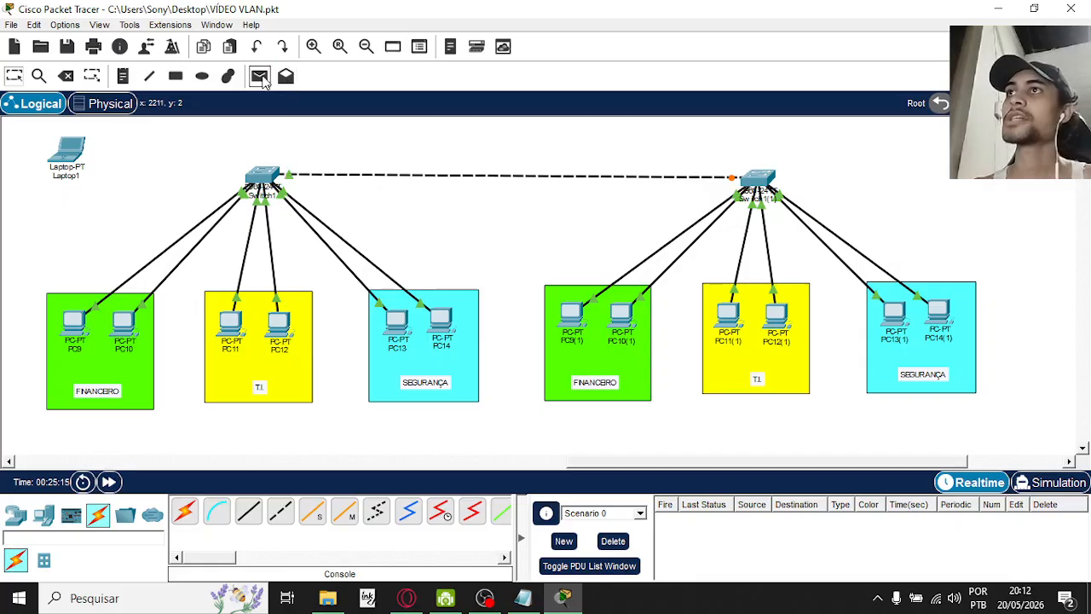
- Test connectivity on Switch1 by sending simple PDUs from PC9 to PC10 and from PC9 to PC11
{"action": "left_click", "coordinate": [259, 76]}
{"action": "left_click", "coordinate": [76, 325]}
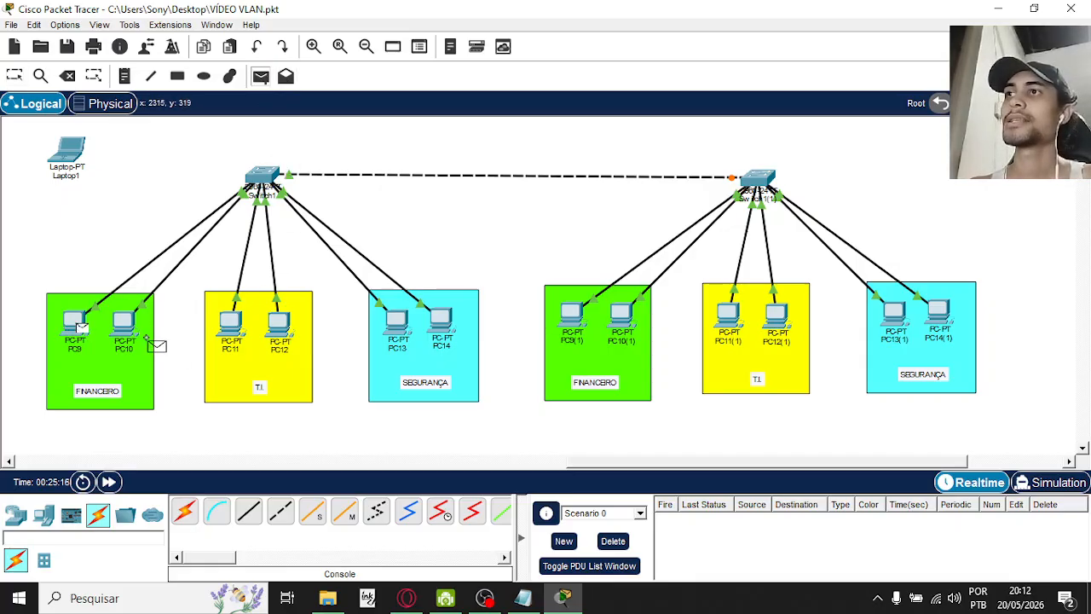
{"action": "left_click", "coordinate": [125, 328]}
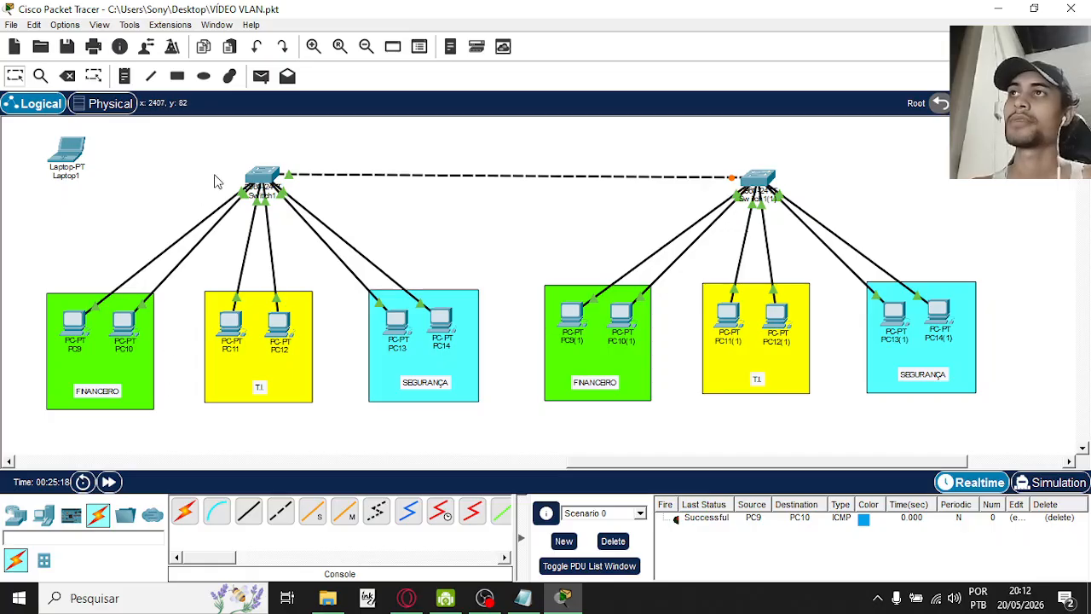
{"action": "left_click", "coordinate": [261, 76]}
{"action": "left_click", "coordinate": [78, 322]}
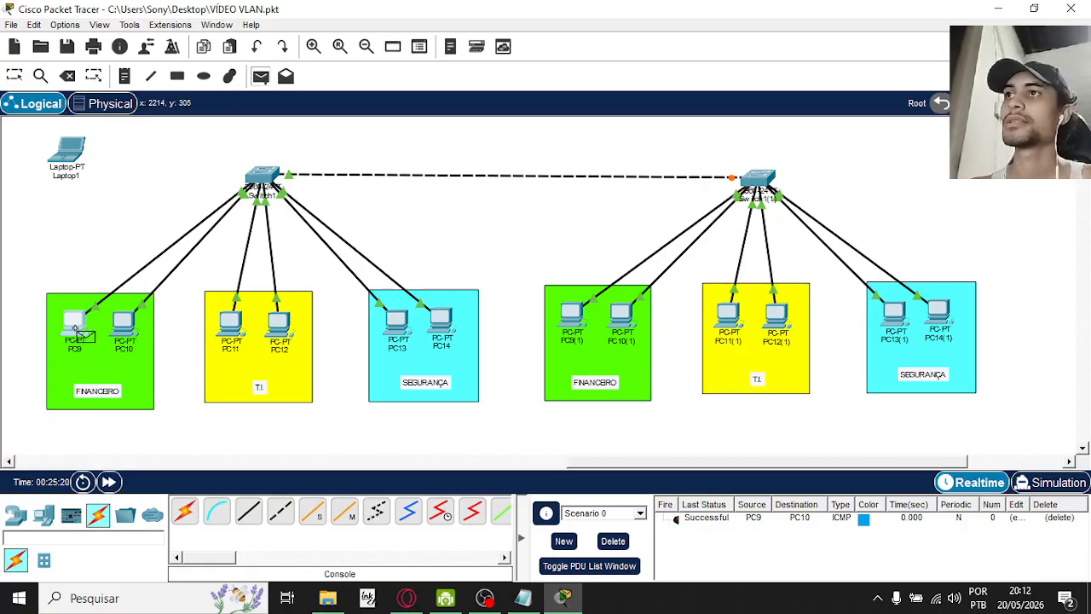
{"action": "left_click", "coordinate": [237, 331]}
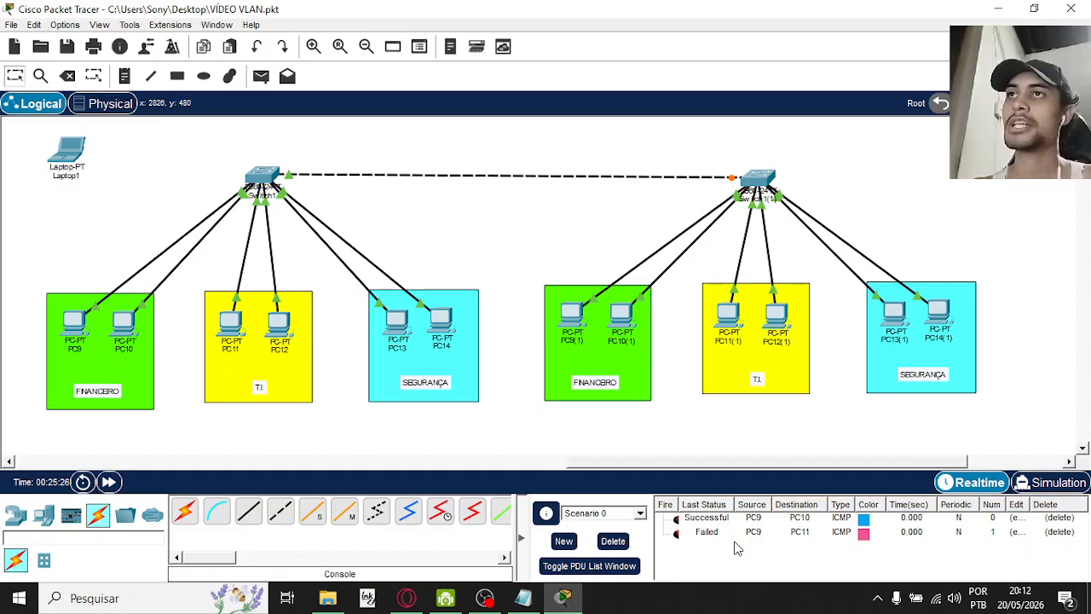
- Send a simple PDU from PC9 to PC9(1) across the trunk link, and fire it again to retest the connection
{"action": "left_click", "coordinate": [260, 77]}
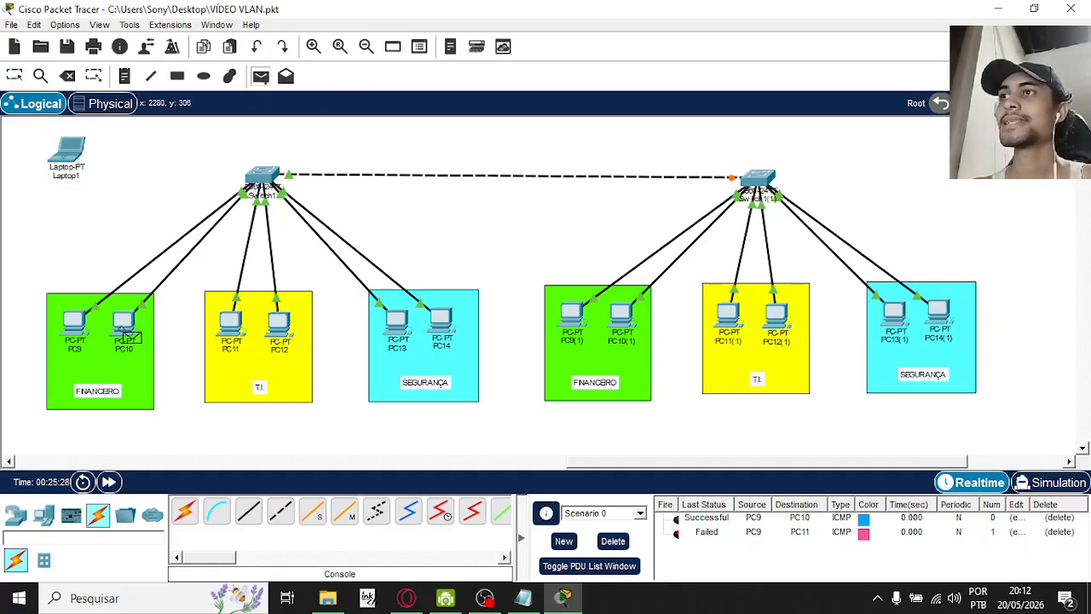
{"action": "left_click", "coordinate": [75, 323]}
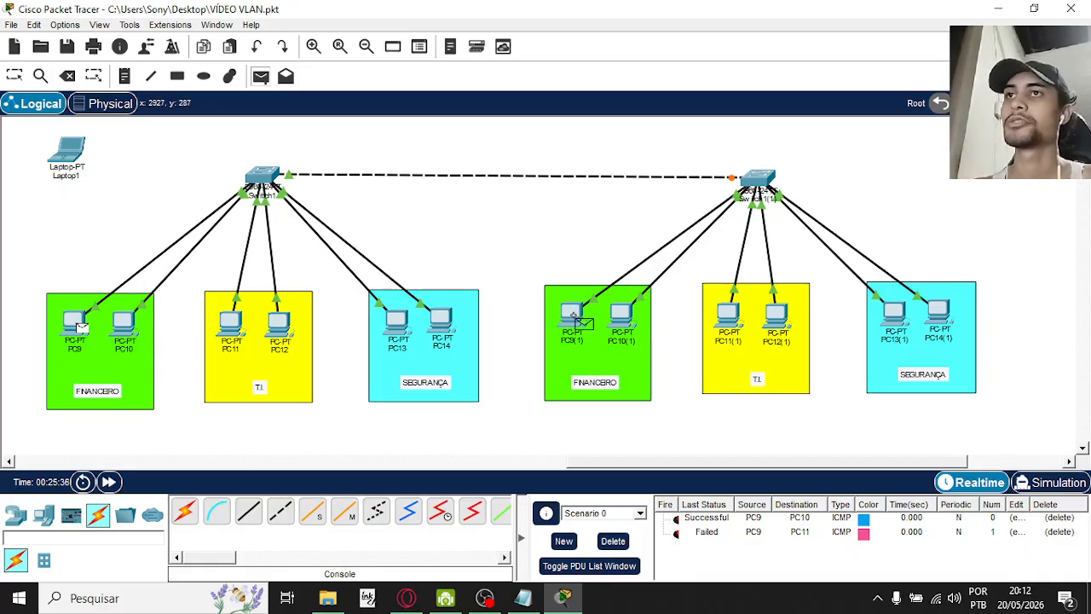
{"action": "left_click", "coordinate": [577, 322]}
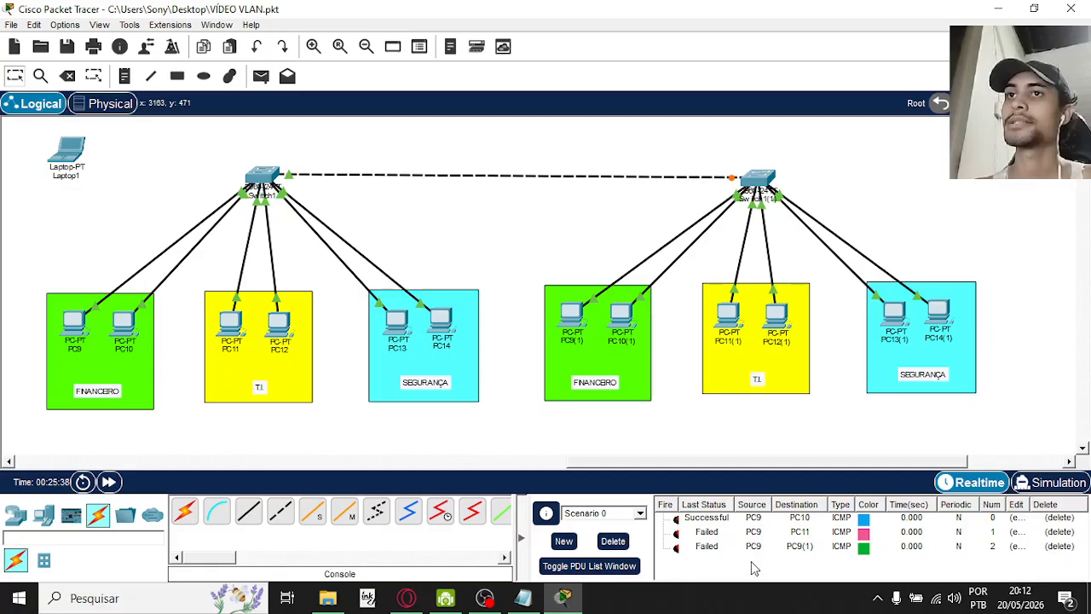
{"action": "left_click", "coordinate": [675, 548]}
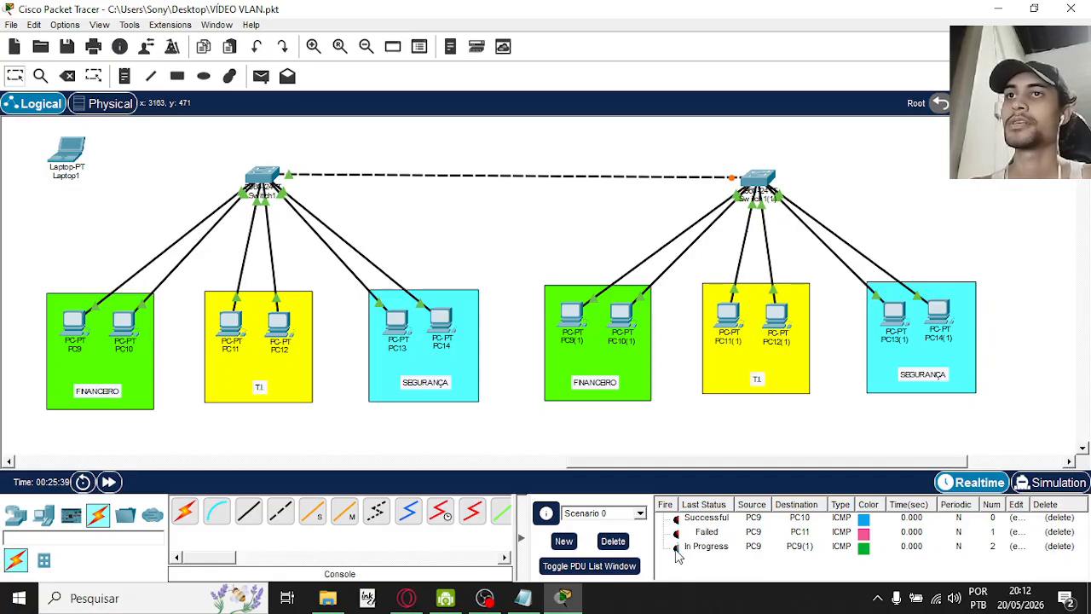
{"action": "left_click", "coordinate": [676, 548]}
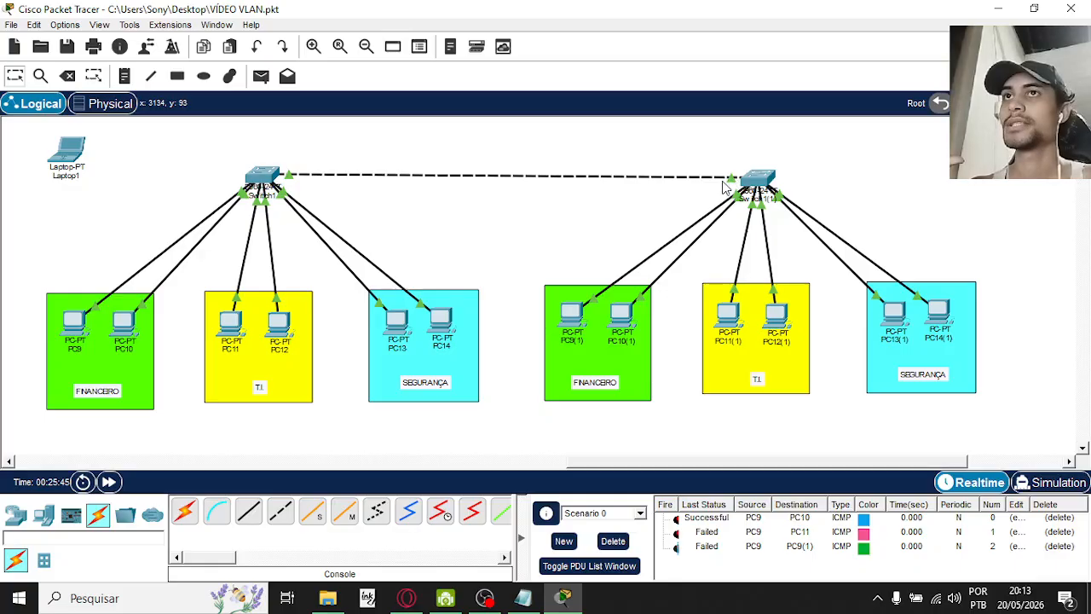
{"action": "left_click", "coordinate": [676, 547]}
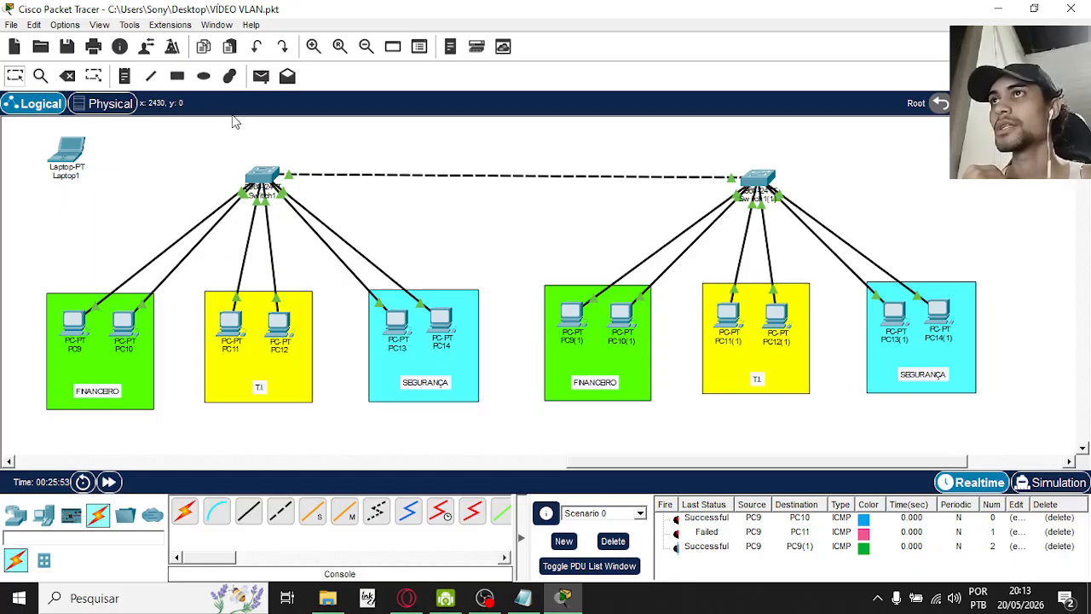
- Test traffic across the trunk by sending simple PDUs from PC9 to PC11(1) and from PC11 to PC11(1)
{"action": "left_click", "coordinate": [262, 79]}
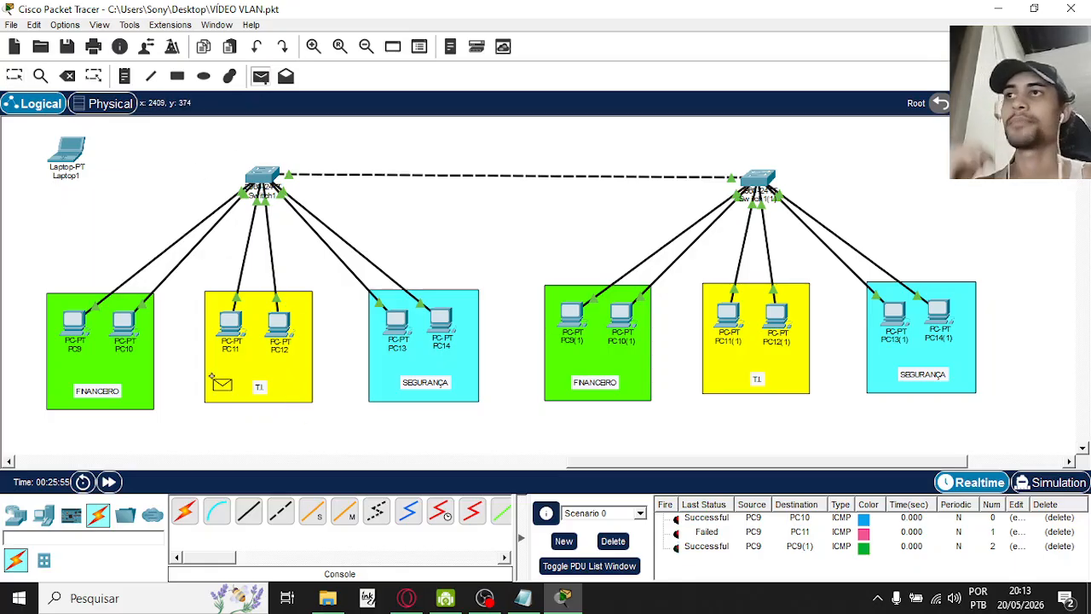
{"action": "left_click", "coordinate": [76, 323]}
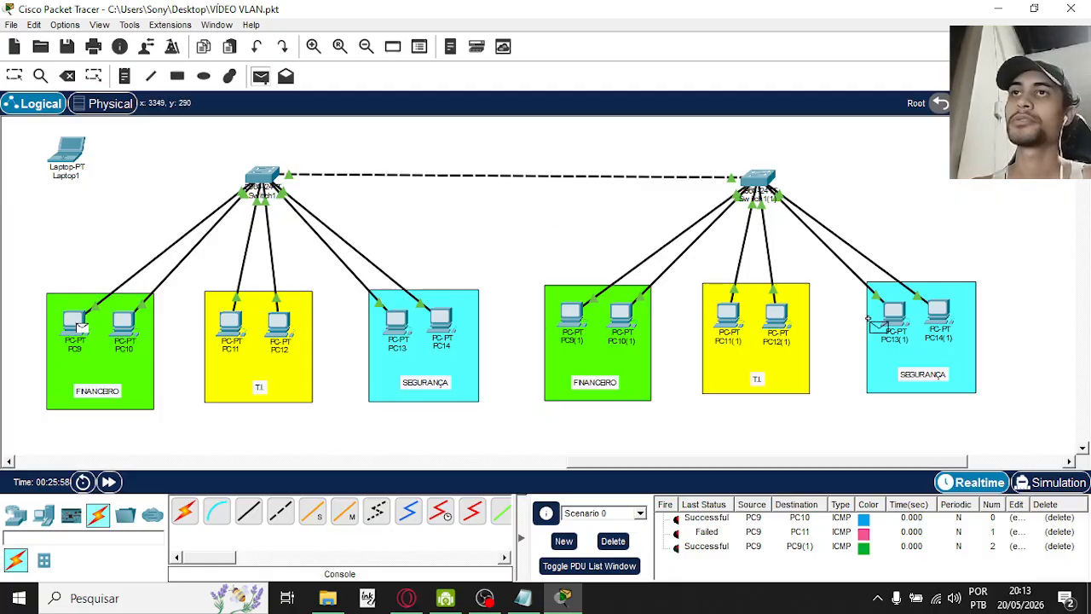
{"action": "left_click", "coordinate": [731, 321]}
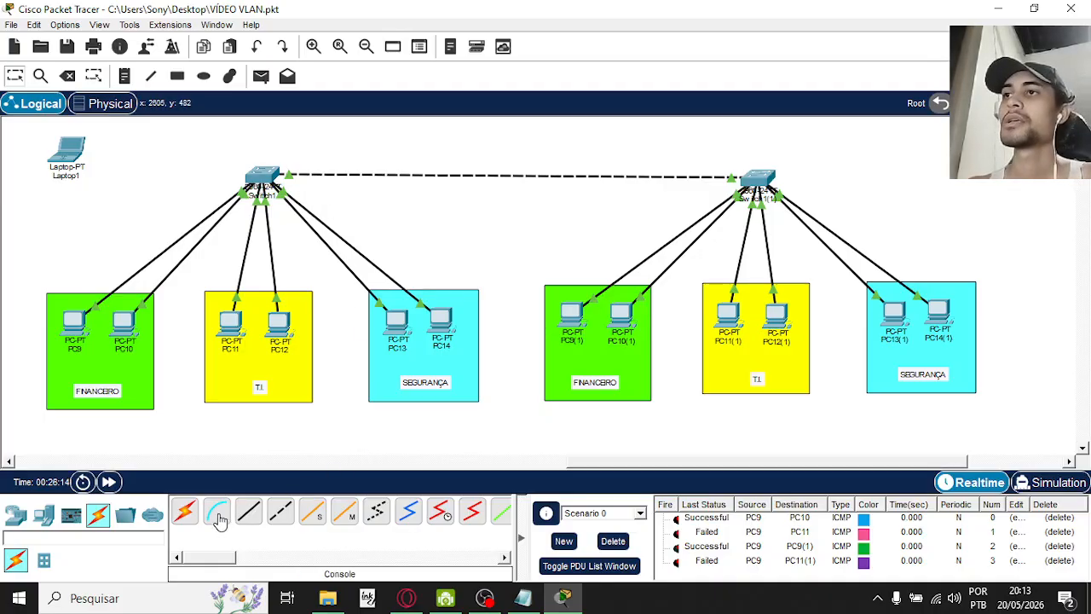
{"action": "left_click", "coordinate": [261, 76]}
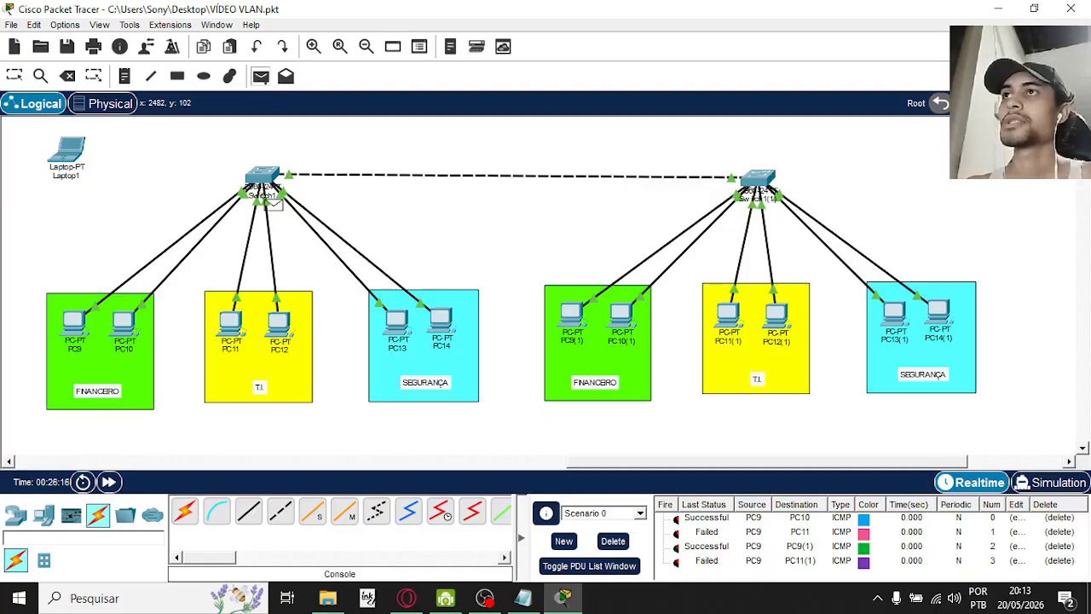
{"action": "left_click", "coordinate": [232, 324]}
{"action": "left_click", "coordinate": [728, 317]}
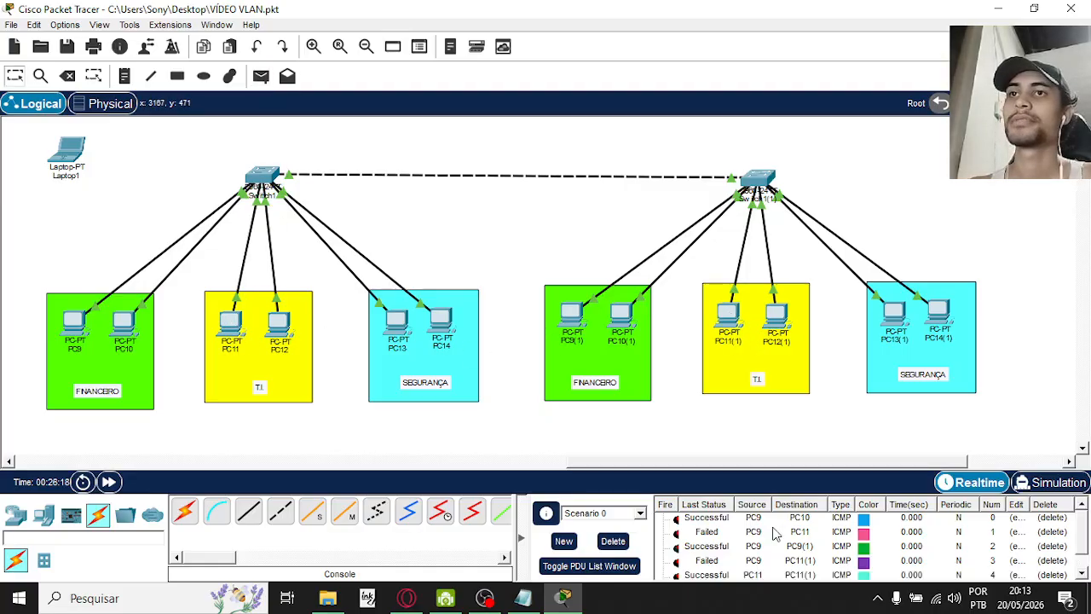
{"action": "scroll", "coordinate": [720, 562], "scroll_direction": "down", "scroll_amount": 1}
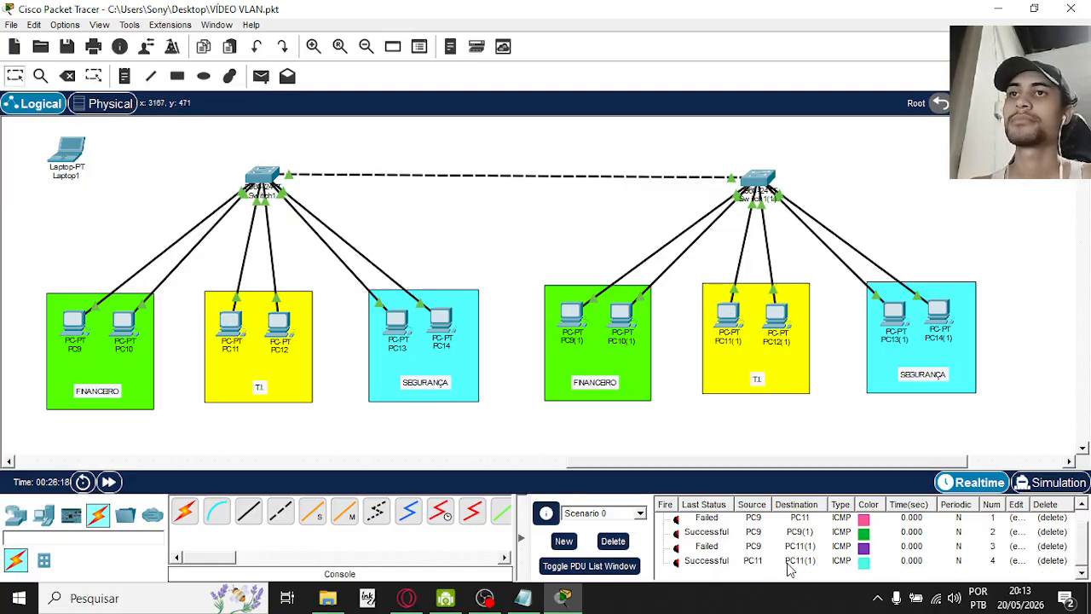
- Send simple PDUs across the trunk from PC13 to PC13(1) and from PC13(1) to PC12, checking each result
{"action": "left_click", "coordinate": [261, 76]}
{"action": "left_click", "coordinate": [397, 322]}
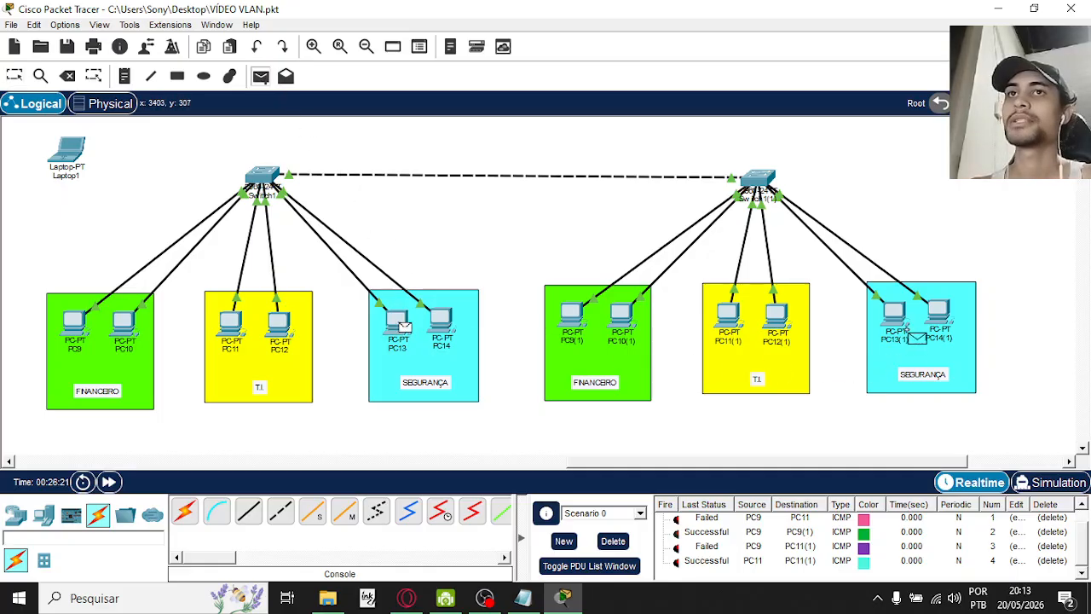
{"action": "left_click", "coordinate": [895, 315]}
{"action": "scroll", "coordinate": [740, 563], "scroll_direction": "down", "scroll_amount": 1}
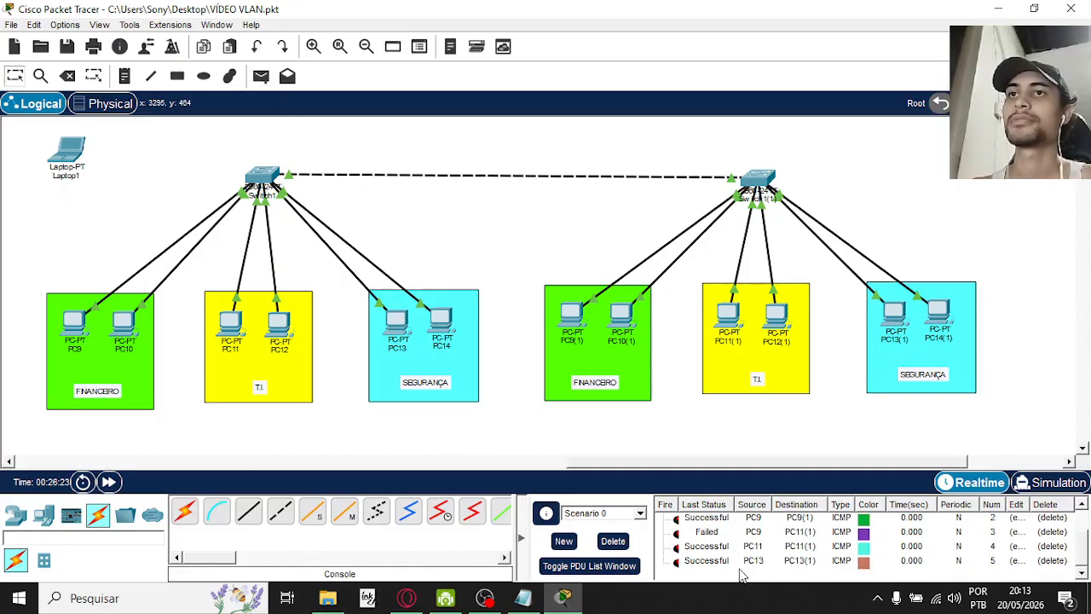
{"action": "left_click", "coordinate": [261, 76]}
{"action": "left_click", "coordinate": [902, 317]}
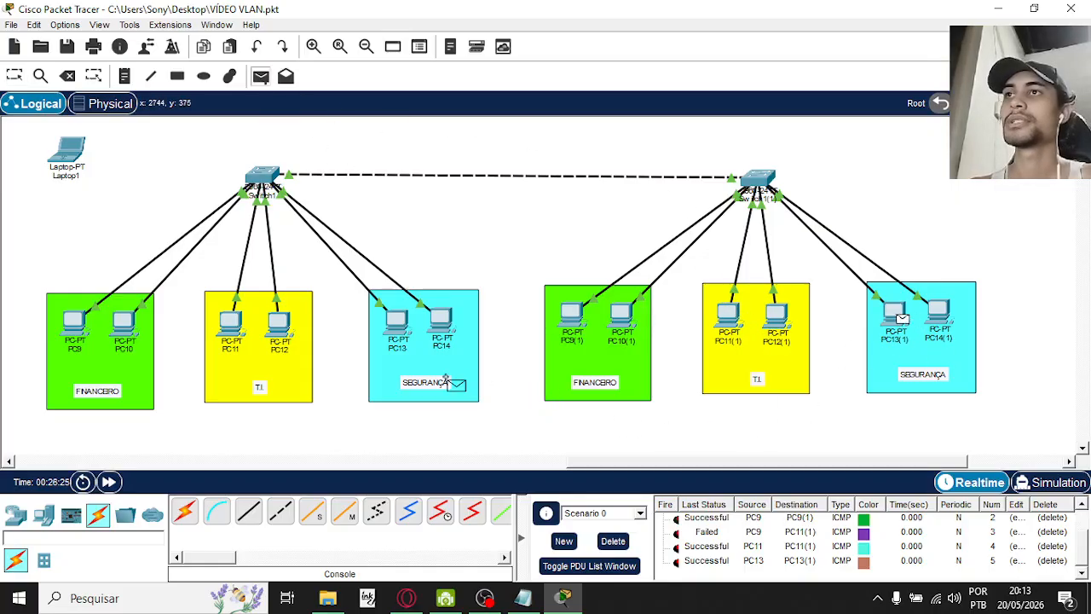
{"action": "left_click", "coordinate": [281, 327]}
{"action": "scroll", "coordinate": [720, 563], "scroll_direction": "down", "scroll_amount": 1}
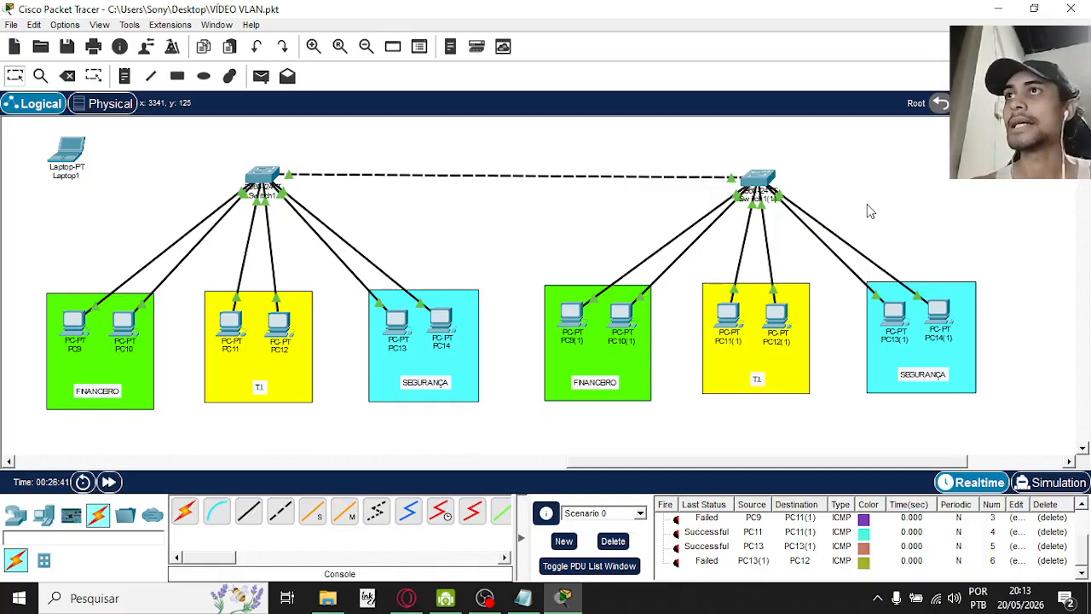
- Nudge Switch1 slightly in the workspace so that its link to Switch1(1) runs level
{"action": "left_click_drag", "start_coordinate": [264, 181], "coordinate": [260, 181]}
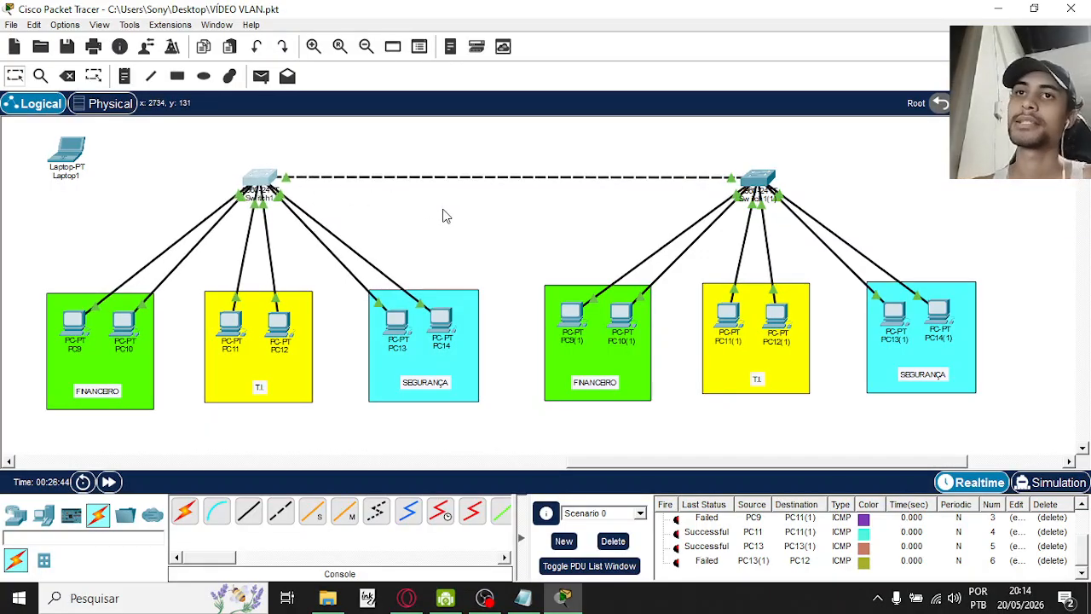